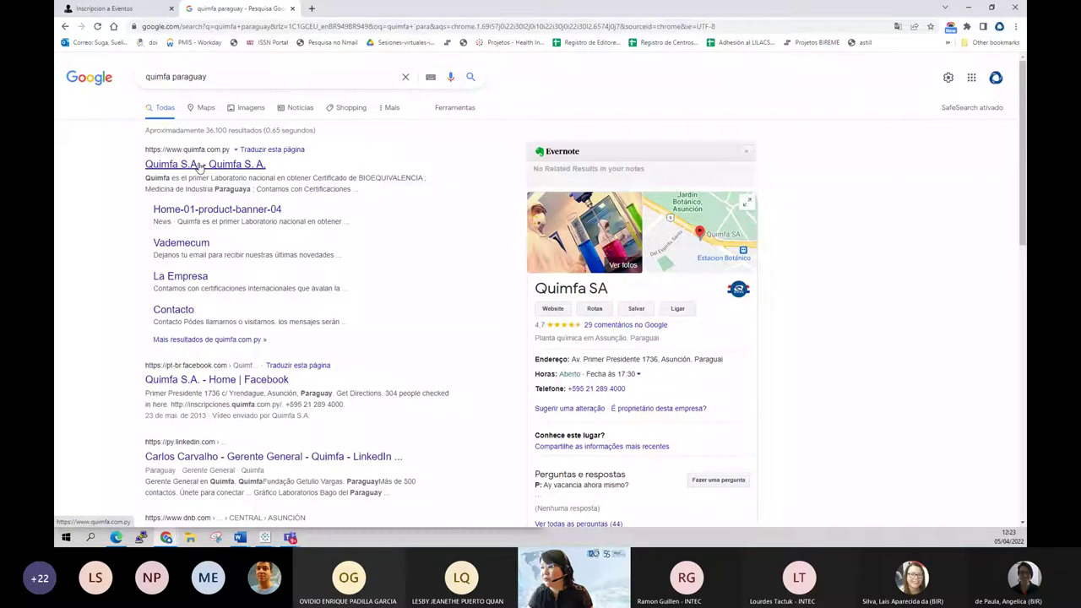
Open the Quimfa S.A. website from the search results and examine its homepage through to the Actividades section
{"action": "left_click", "coordinate": [199, 165]}
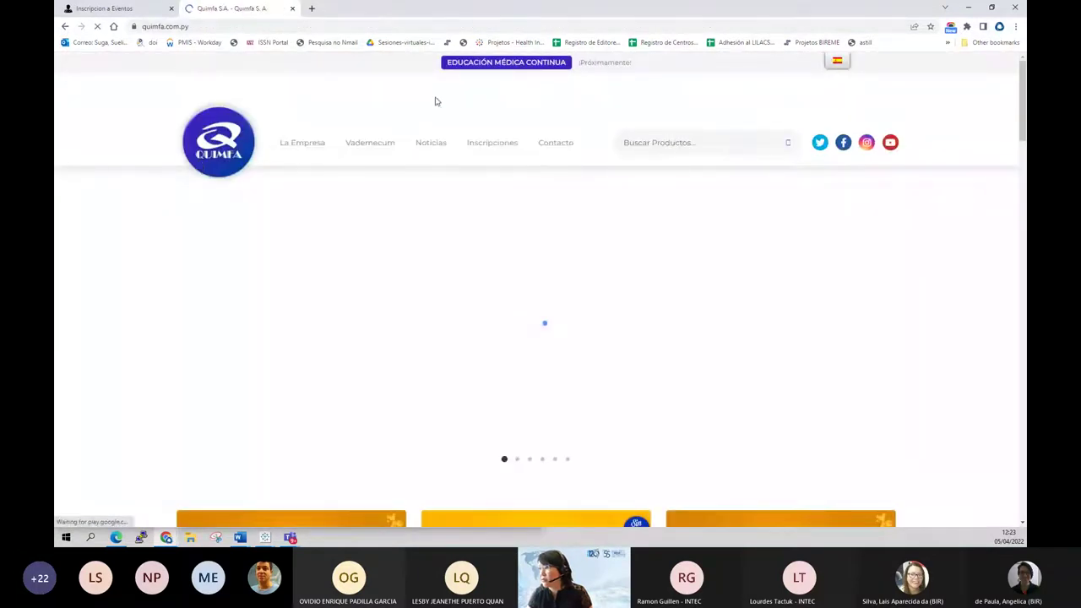
{"action": "scroll", "coordinate": [172, 357], "scroll_direction": "down", "scroll_amount": 1}
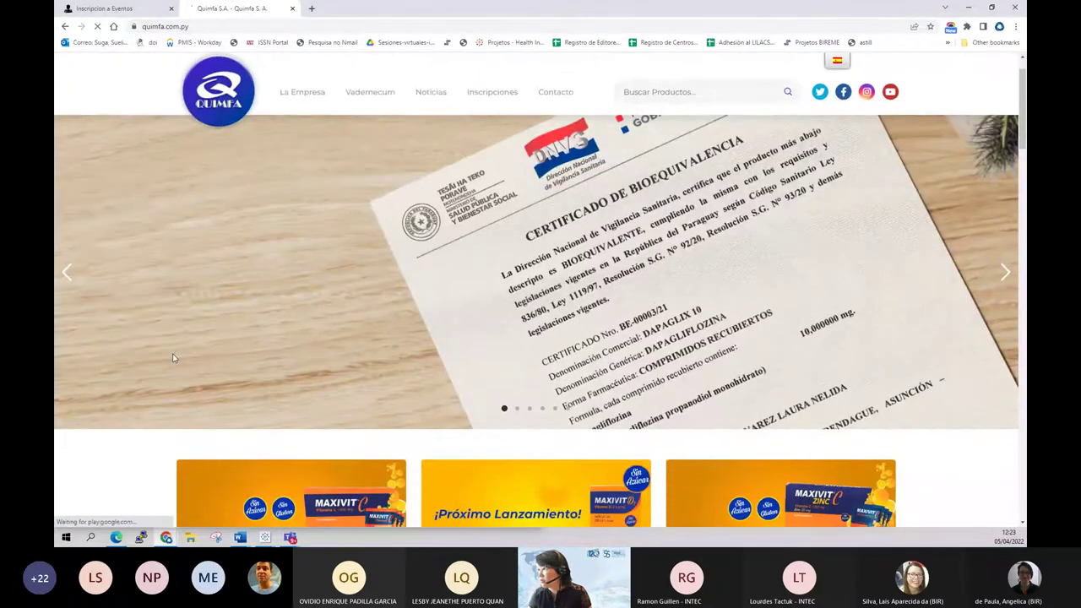
{"action": "scroll", "coordinate": [173, 352], "scroll_direction": "down", "scroll_amount": 2}
{"action": "scroll", "coordinate": [181, 344], "scroll_direction": "down", "scroll_amount": 2}
{"action": "scroll", "coordinate": [191, 343], "scroll_direction": "down", "scroll_amount": 2}
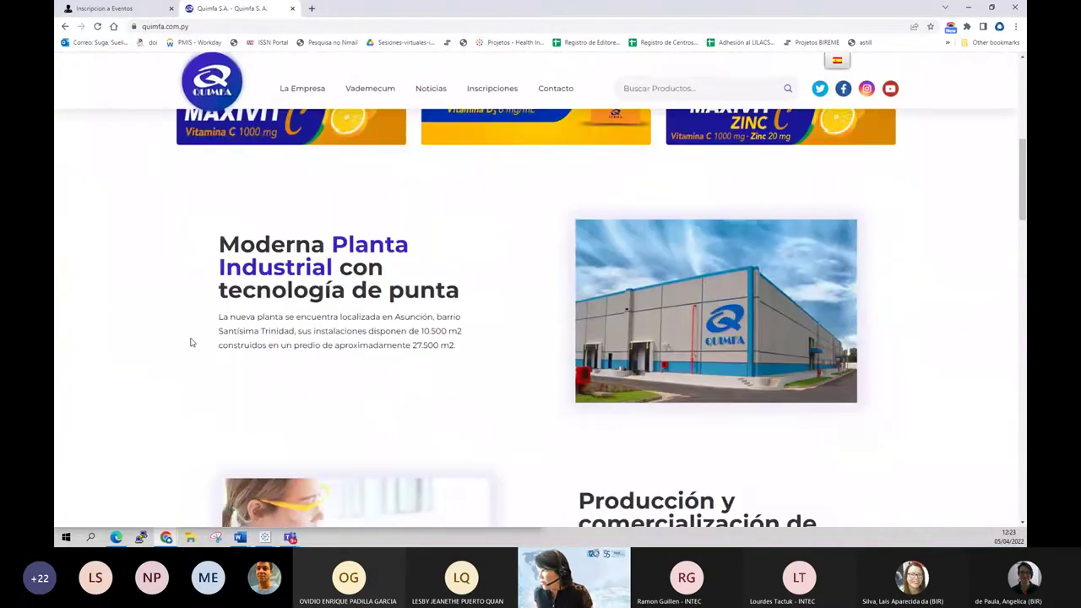
{"action": "scroll", "coordinate": [192, 342], "scroll_direction": "down", "scroll_amount": 3}
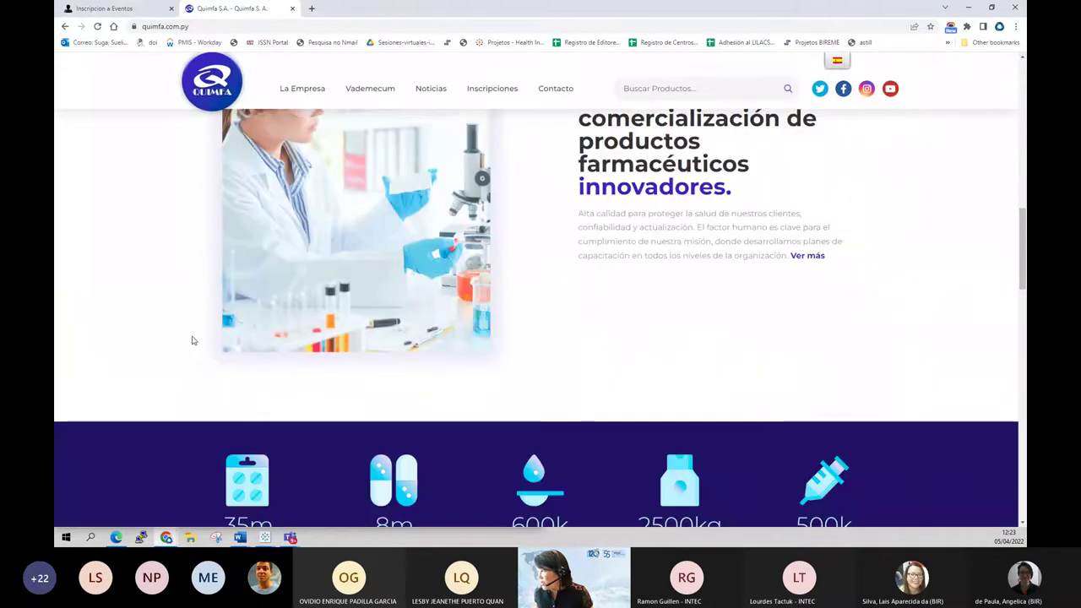
{"action": "scroll", "coordinate": [192, 340], "scroll_direction": "down", "scroll_amount": 2}
{"action": "scroll", "coordinate": [193, 341], "scroll_direction": "down", "scroll_amount": 2}
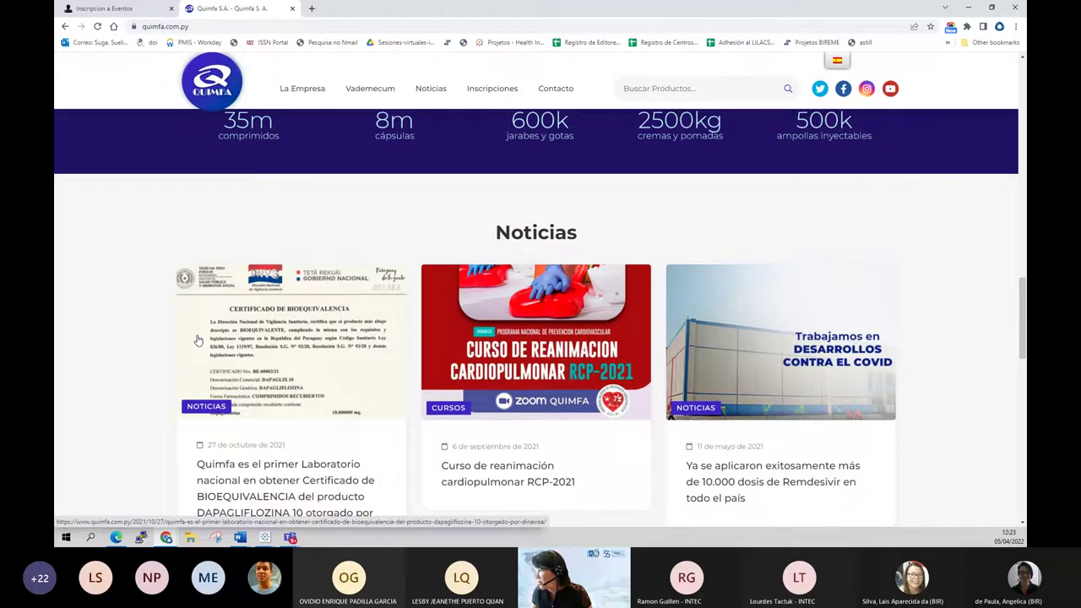
{"action": "scroll", "coordinate": [197, 340], "scroll_direction": "down", "scroll_amount": 5}
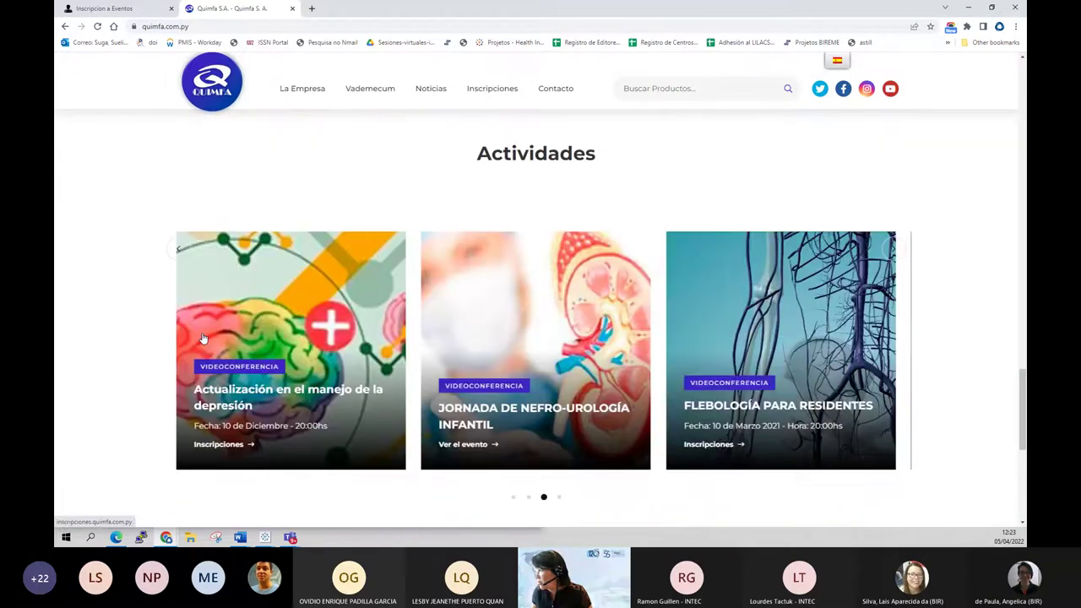
{"action": "scroll", "coordinate": [203, 338], "scroll_direction": "down", "scroll_amount": 1}
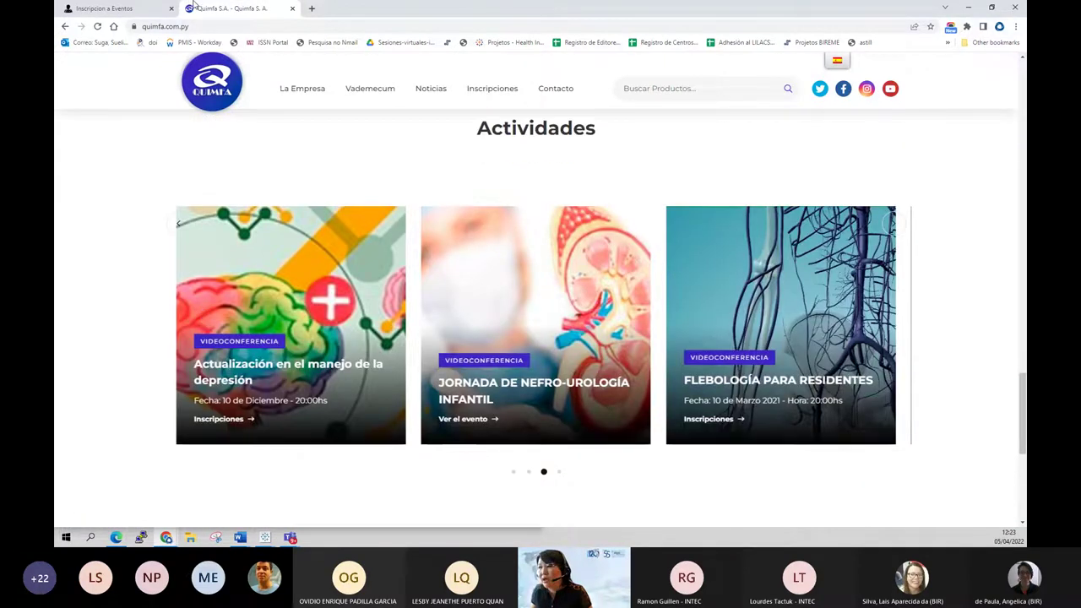
Place the Quimfa window in half the screen beside the Sociedad Paraguaya de Pediatría page and review the 10º Congreso Regional de Pediatría announcement
{"action": "key", "text": "super+Right"}
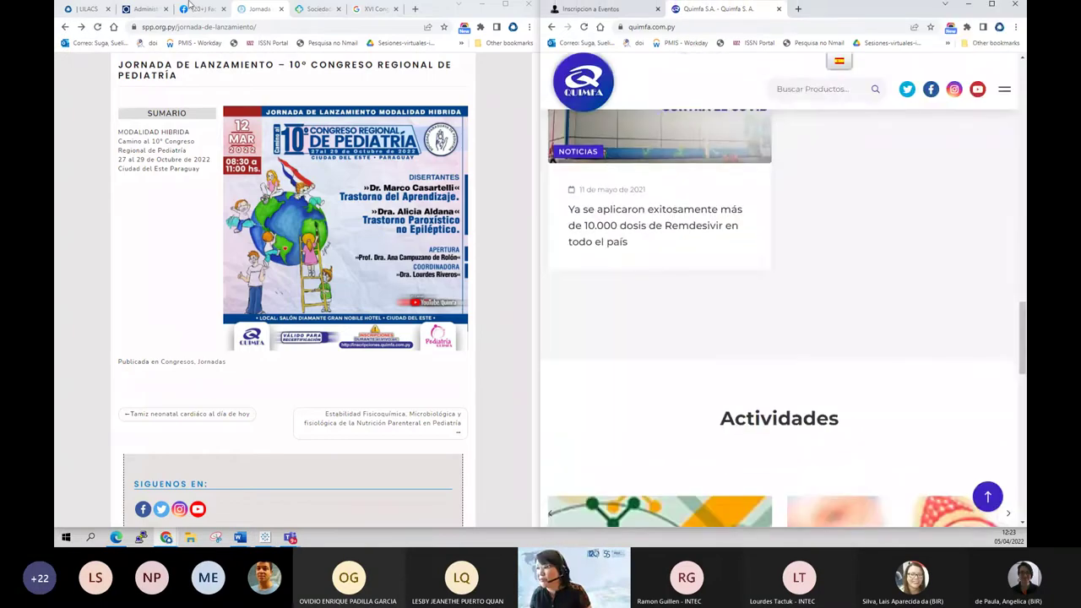
{"action": "left_click", "coordinate": [97, 251]}
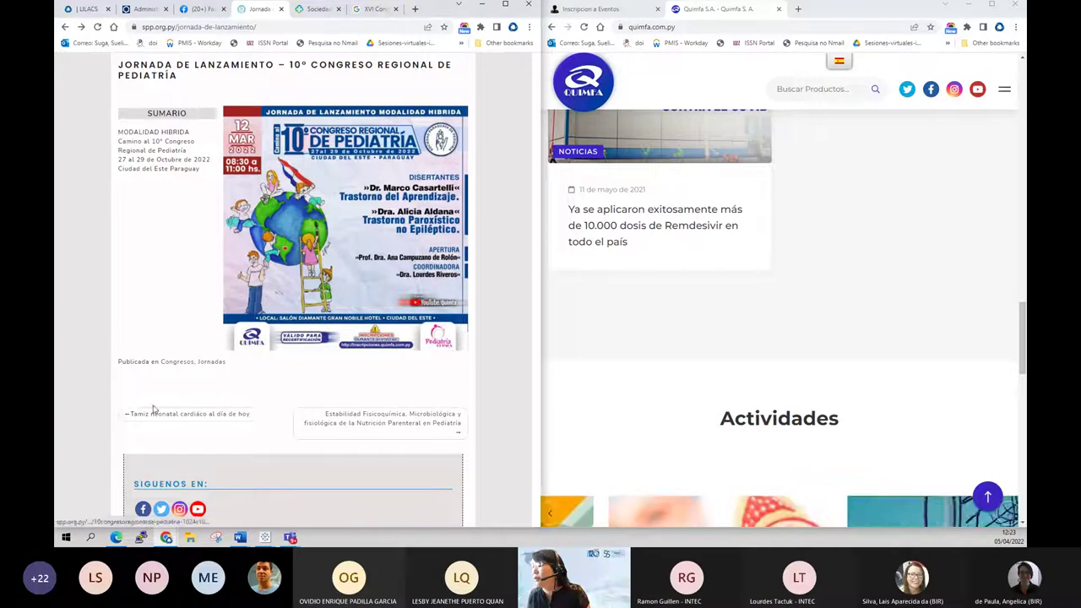
{"action": "scroll", "coordinate": [153, 408], "scroll_direction": "up", "scroll_amount": 1}
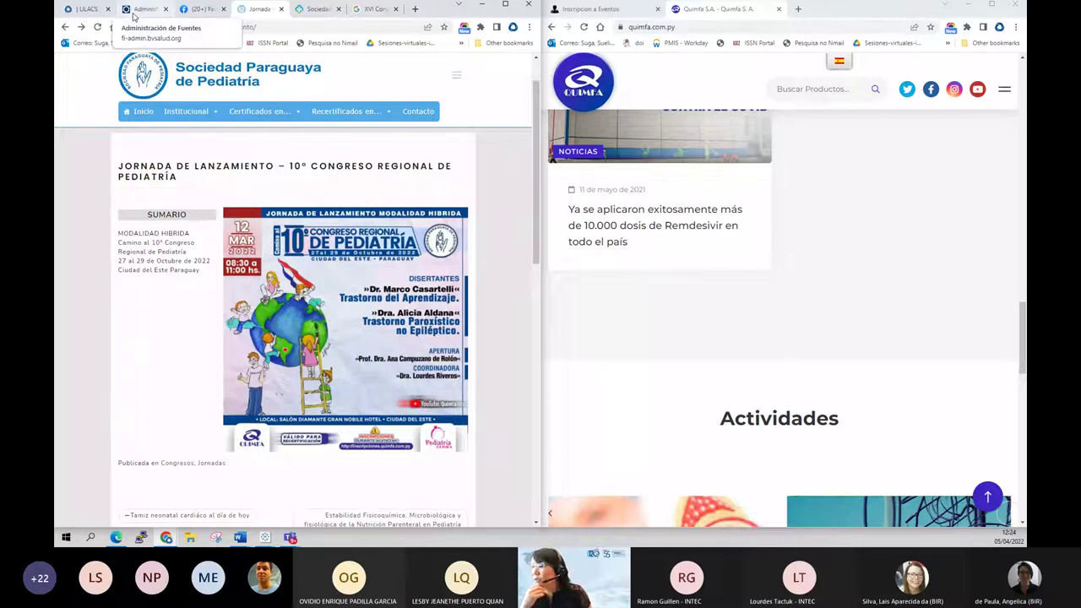
Open the Eventos source in FI-ADMIN in a maximized window and list all events
{"action": "left_click", "coordinate": [132, 10]}
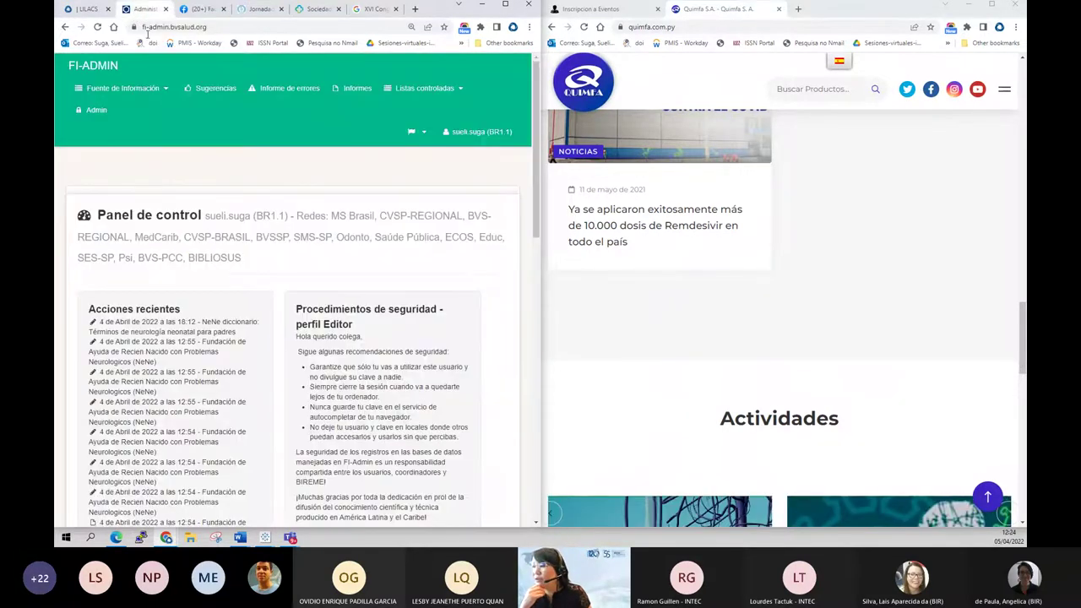
{"action": "left_click", "coordinate": [146, 95]}
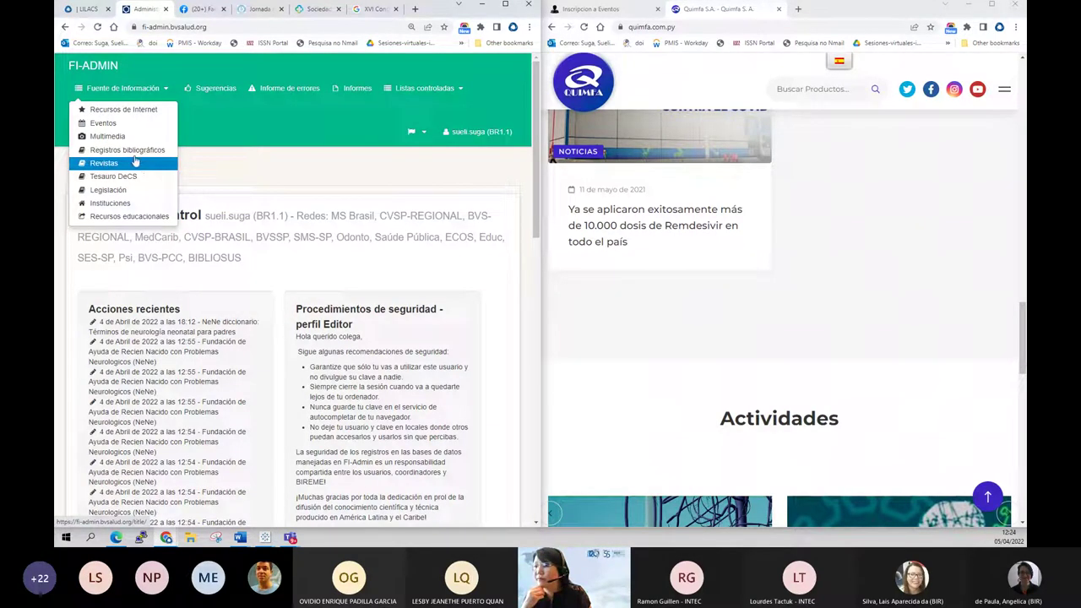
{"action": "left_click", "coordinate": [109, 124]}
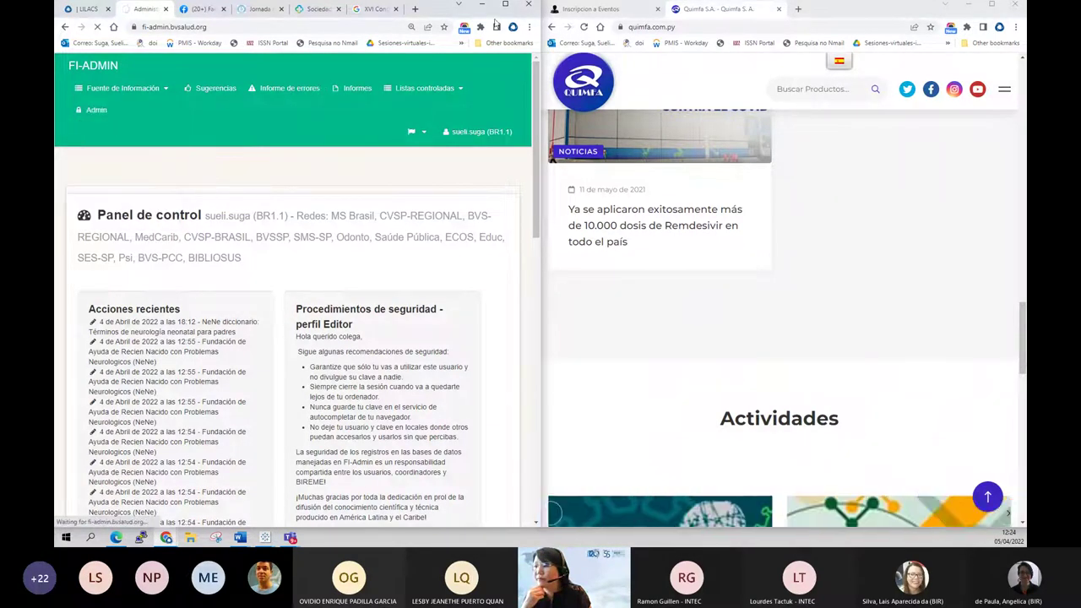
{"action": "left_click", "coordinate": [509, 5]}
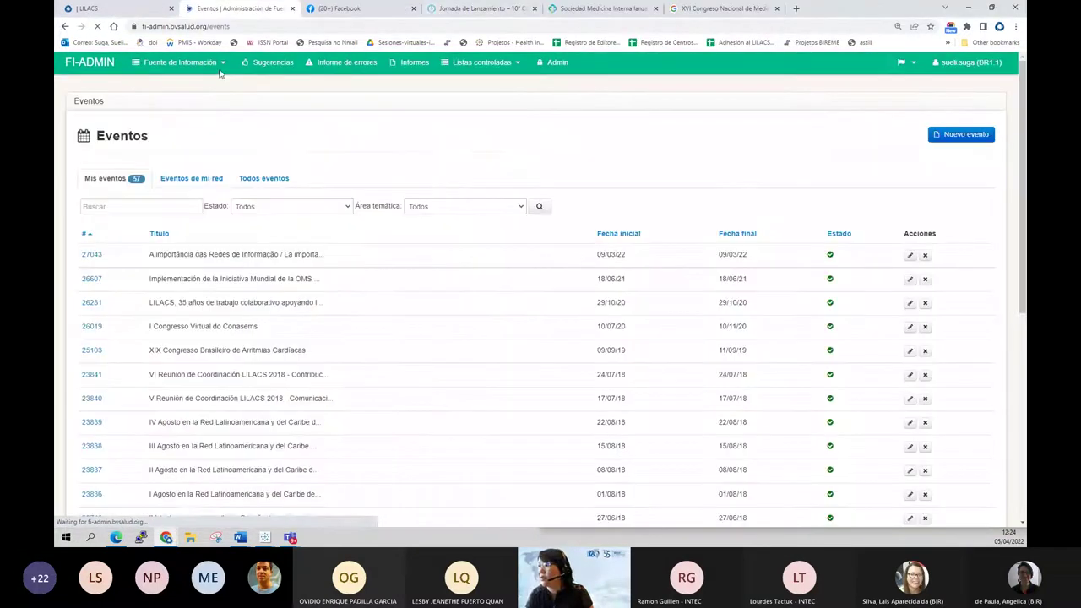
{"action": "left_click", "coordinate": [152, 71]}
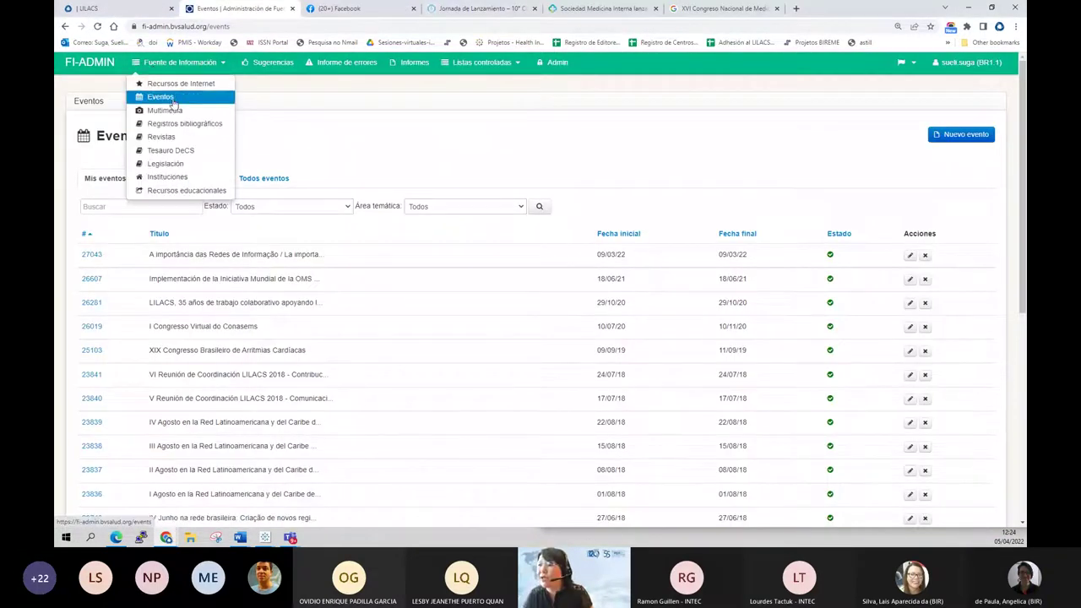
{"action": "left_click", "coordinate": [178, 102]}
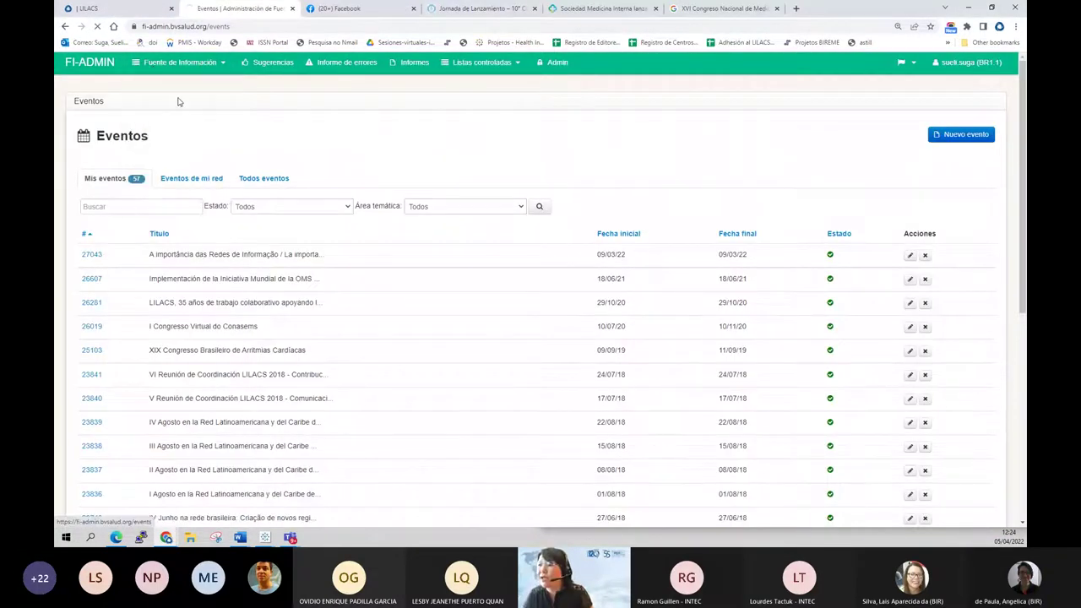
{"action": "left_click", "coordinate": [252, 180]}
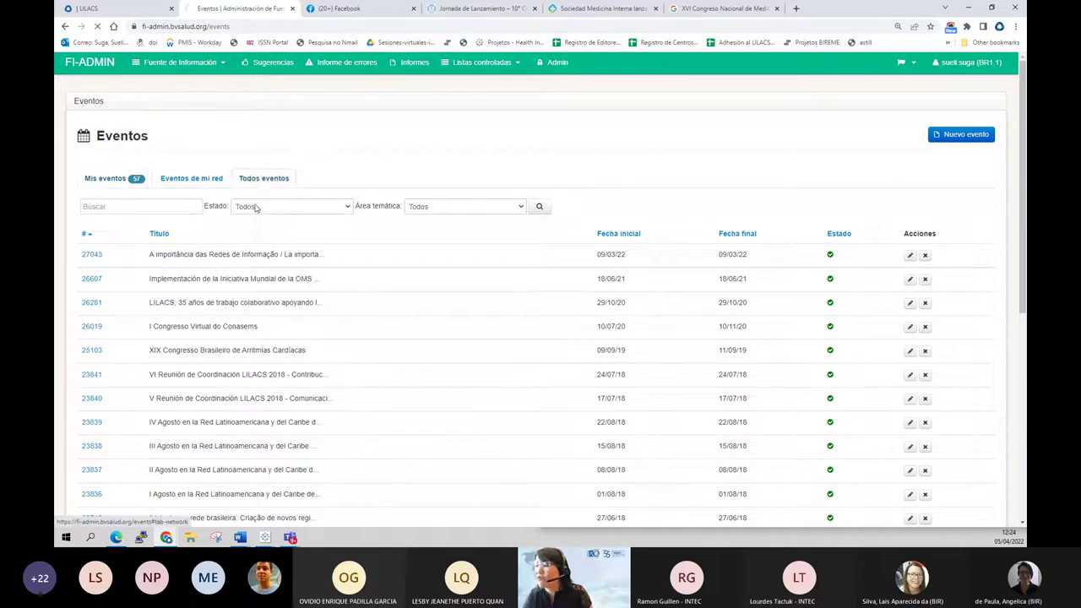
Check the congress title on the pediatrics society page and search all events for "congreso regional pediatria"
{"action": "left_click", "coordinate": [176, 207]}
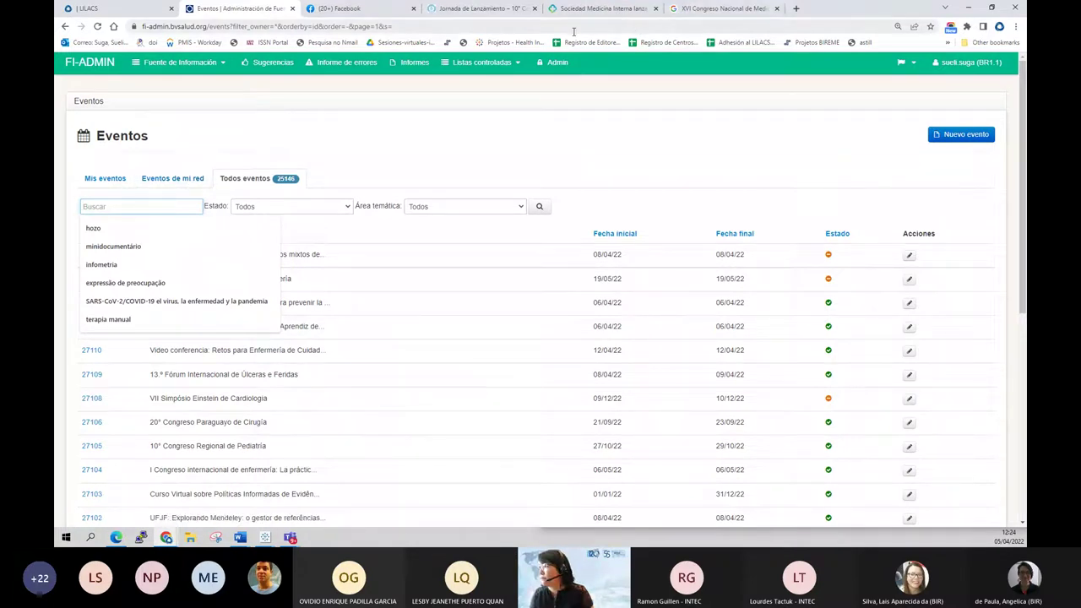
{"action": "left_click", "coordinate": [499, 11]}
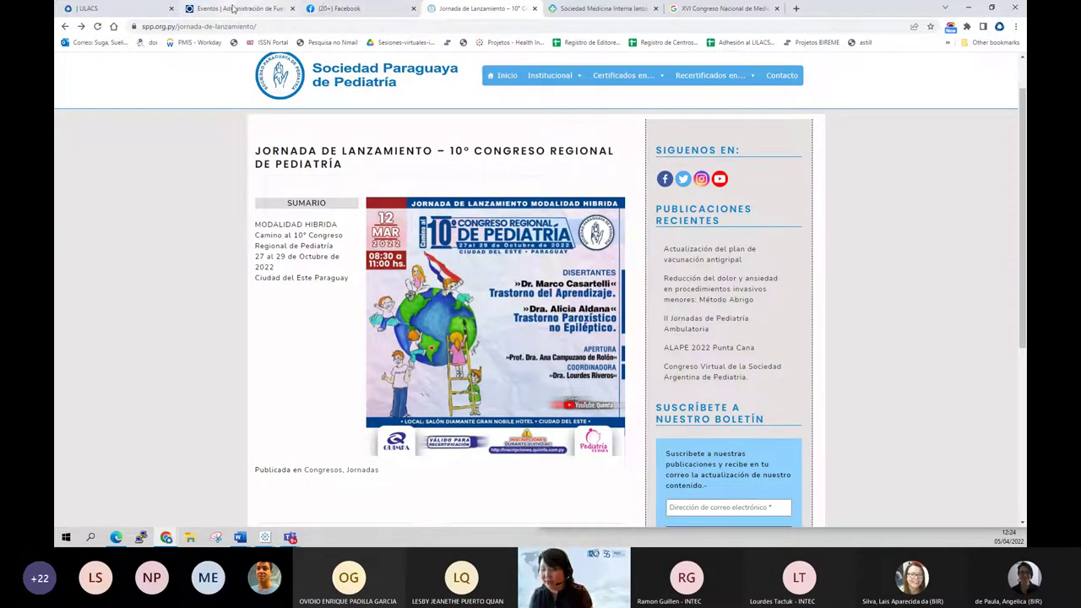
{"action": "left_click", "coordinate": [233, 8]}
{"action": "type", "text": "congreso"}
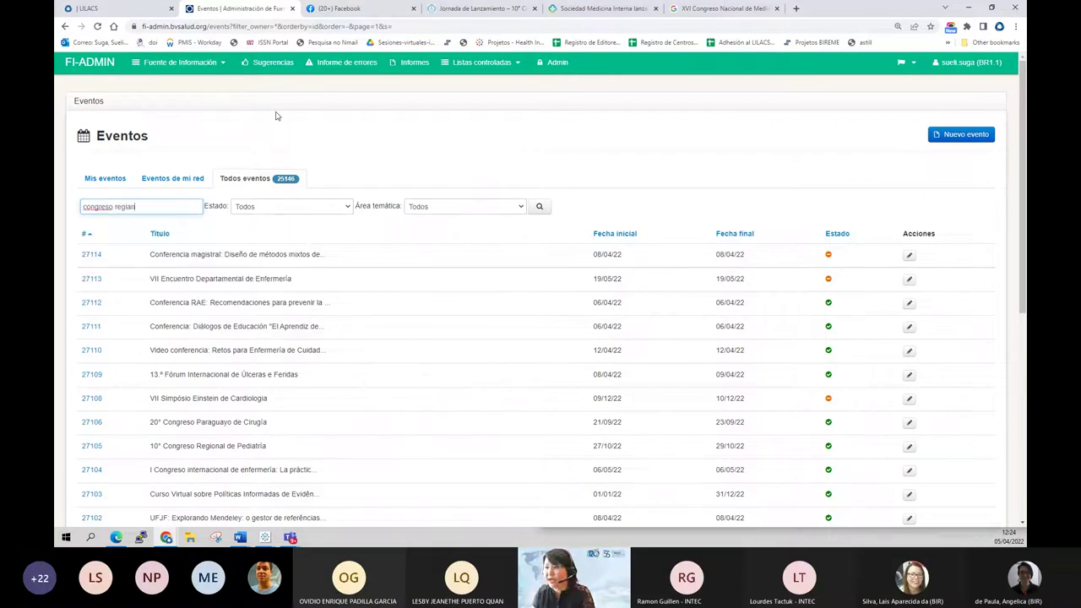
{"action": "type", "text": " regional pediatria"}
{"action": "key", "text": "Return"}
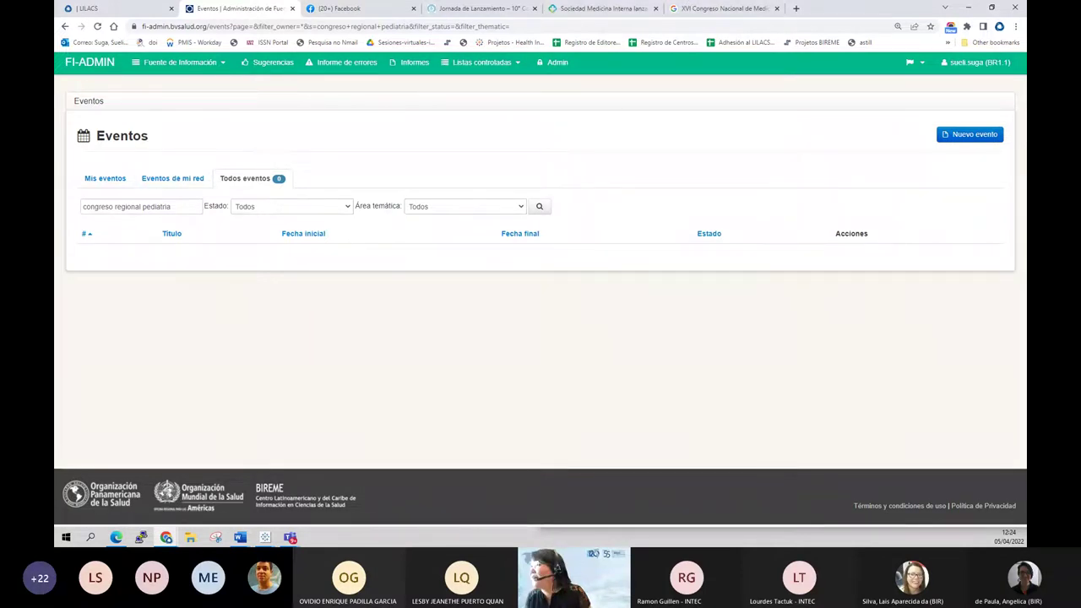
Shorten the event search to "regional pediatria" and broaden it further to "regional"
{"action": "double_click", "coordinate": [97, 206]}
{"action": "key", "text": "BackSpace"}
{"action": "key", "text": "Return"}
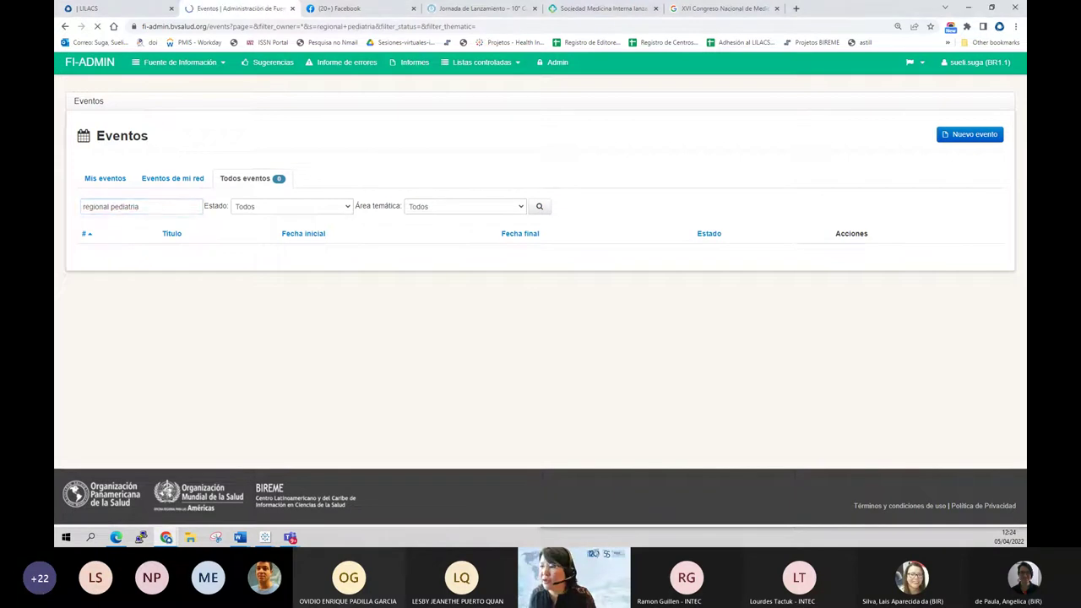
{"action": "double_click", "coordinate": [118, 208]}
{"action": "key", "text": "BackSpace"}
{"action": "key", "text": "Return"}
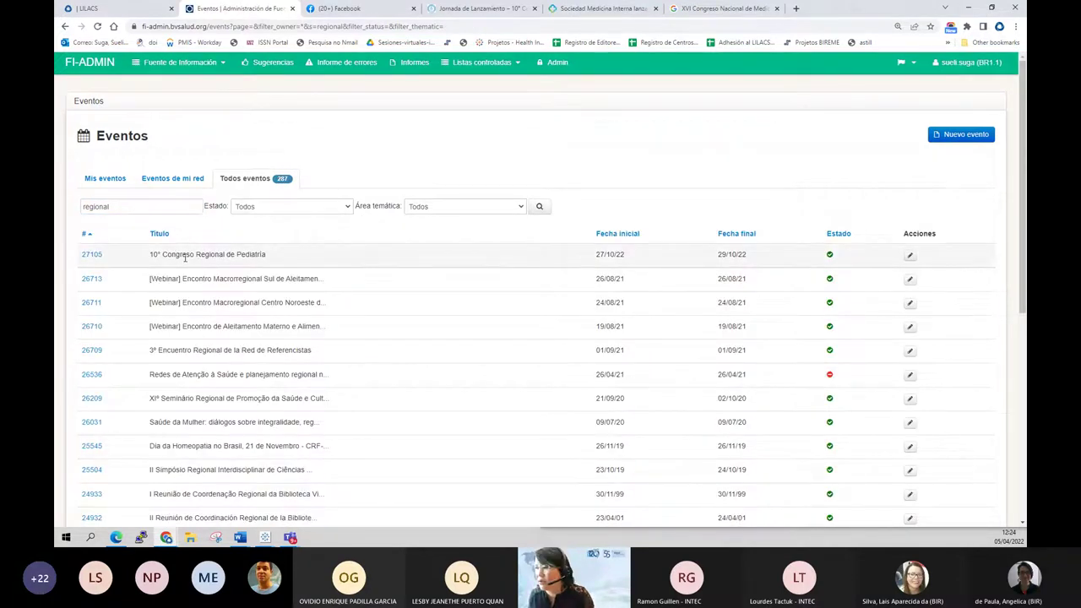
Open the 10° Congreso Regional de Pediatría event for editing and compare it with the society's announcement page
{"action": "left_click", "coordinate": [85, 258]}
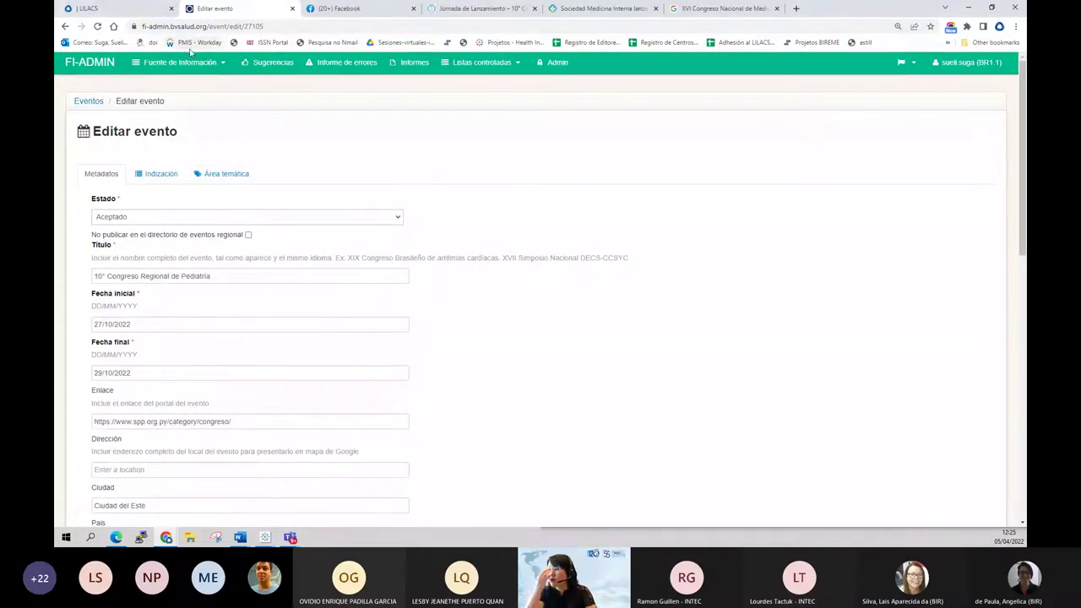
{"action": "left_click", "coordinate": [458, 11]}
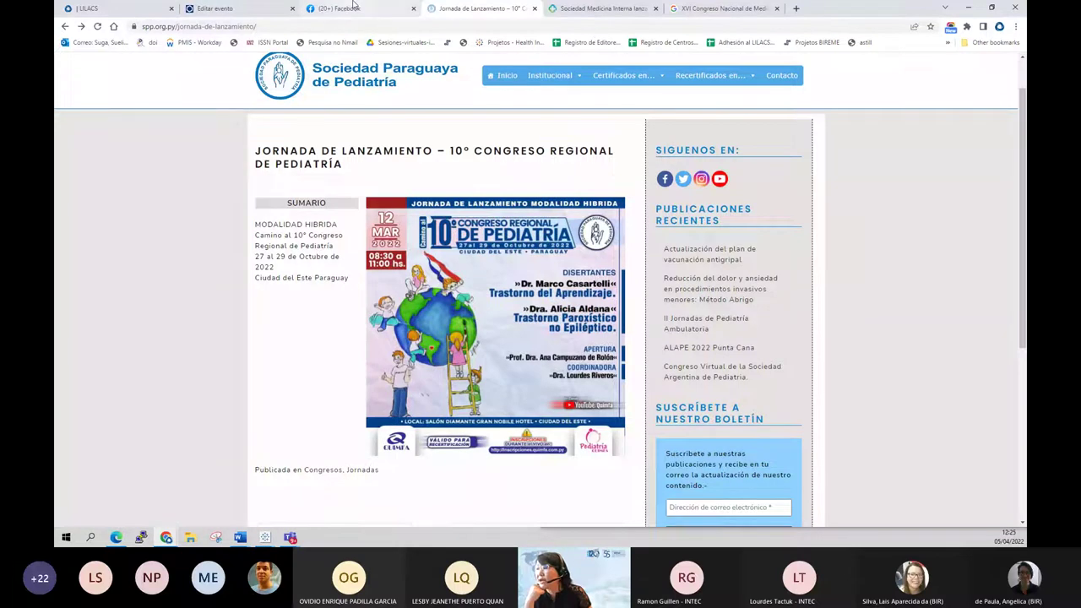
{"action": "left_click", "coordinate": [234, 15]}
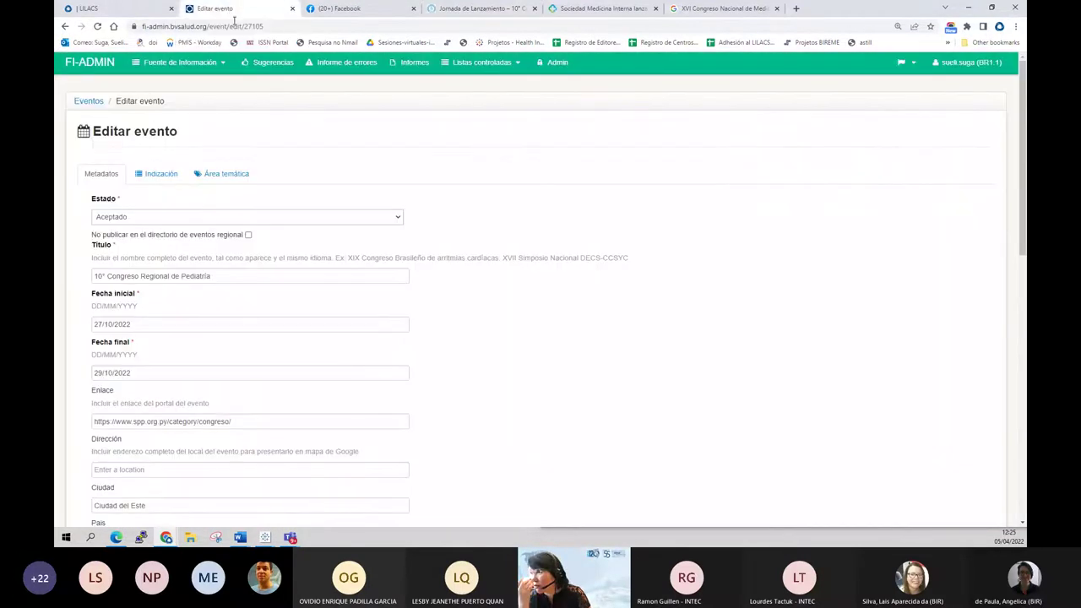
Examine the Estado options and the remaining metadata fields of the event record without changing the status
{"action": "left_click", "coordinate": [144, 220]}
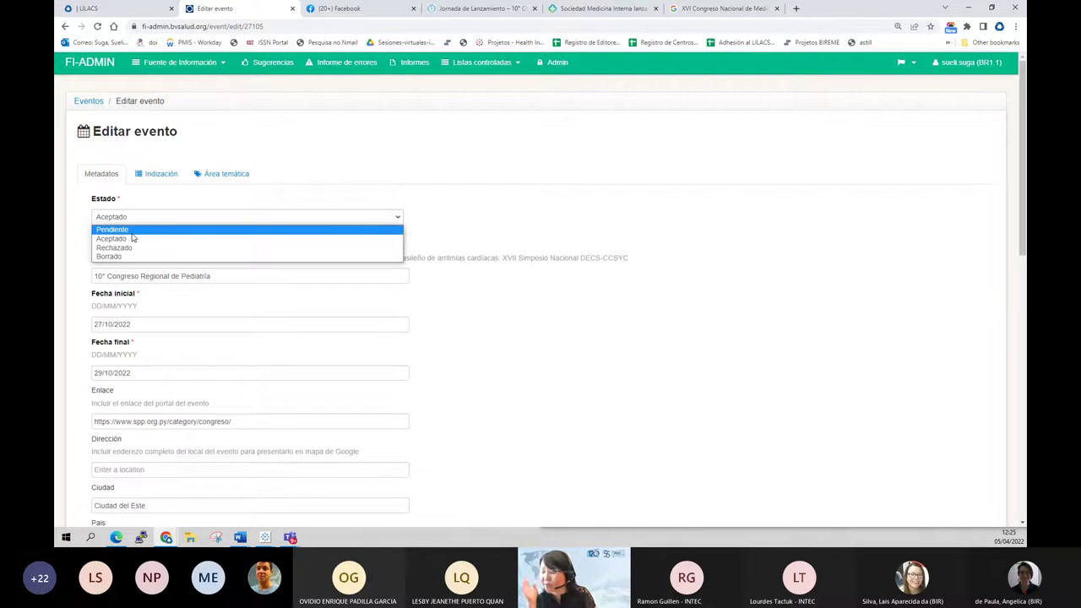
{"action": "scroll", "coordinate": [631, 358], "scroll_direction": "down", "scroll_amount": 10}
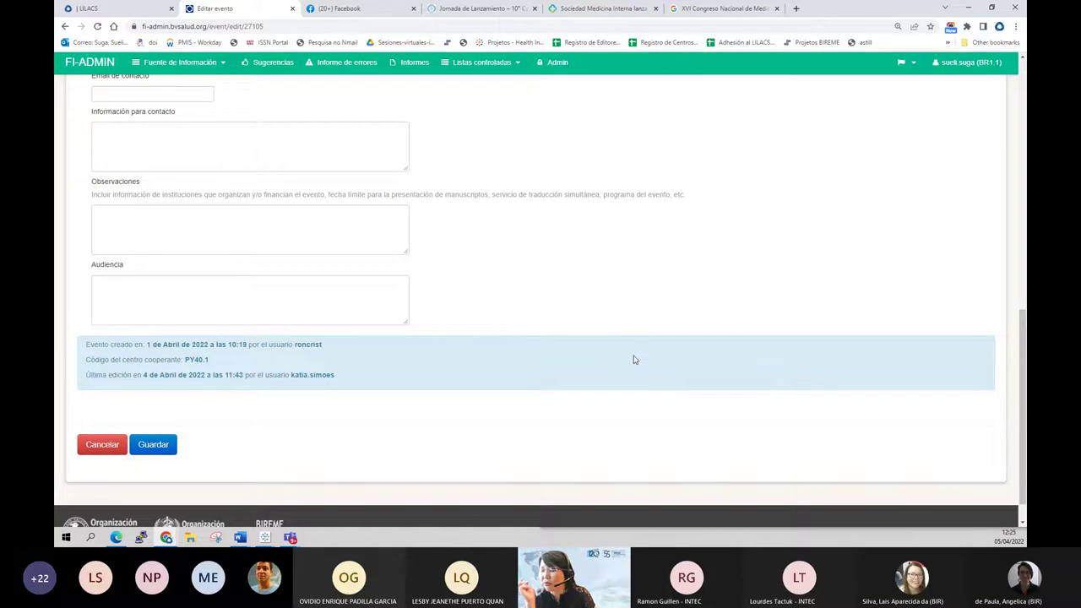
{"action": "scroll", "coordinate": [634, 360], "scroll_direction": "up", "scroll_amount": 5}
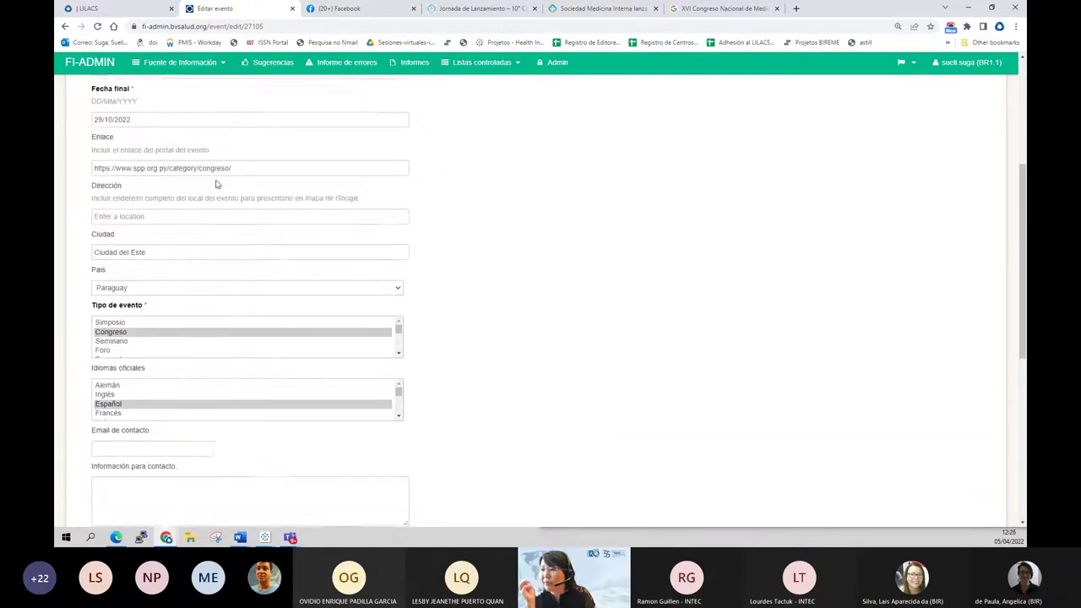
{"action": "scroll", "coordinate": [216, 184], "scroll_direction": "up", "scroll_amount": 3}
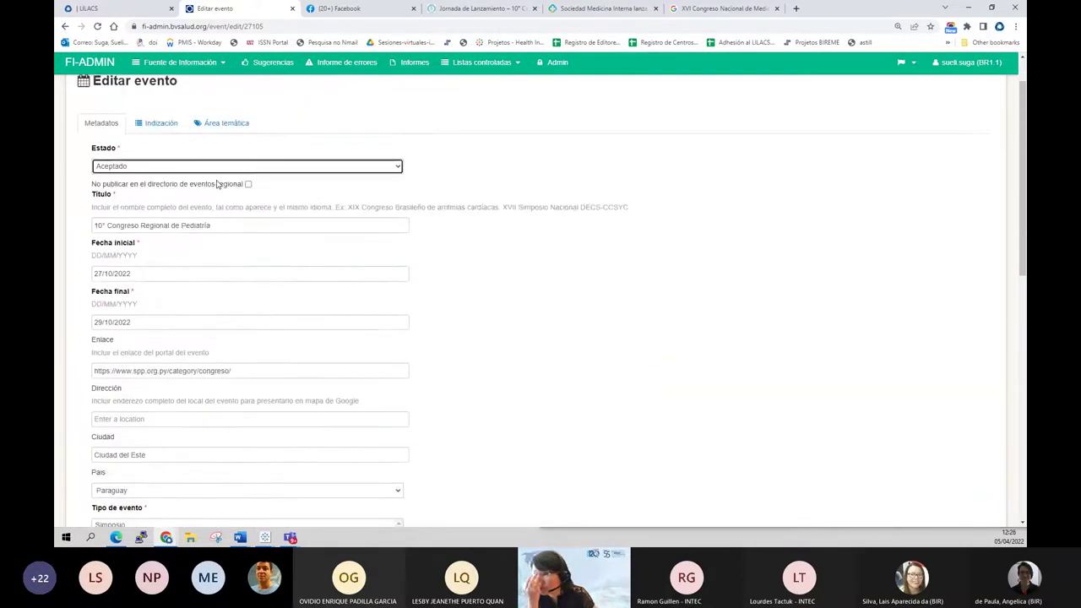
{"action": "left_click", "coordinate": [152, 169]}
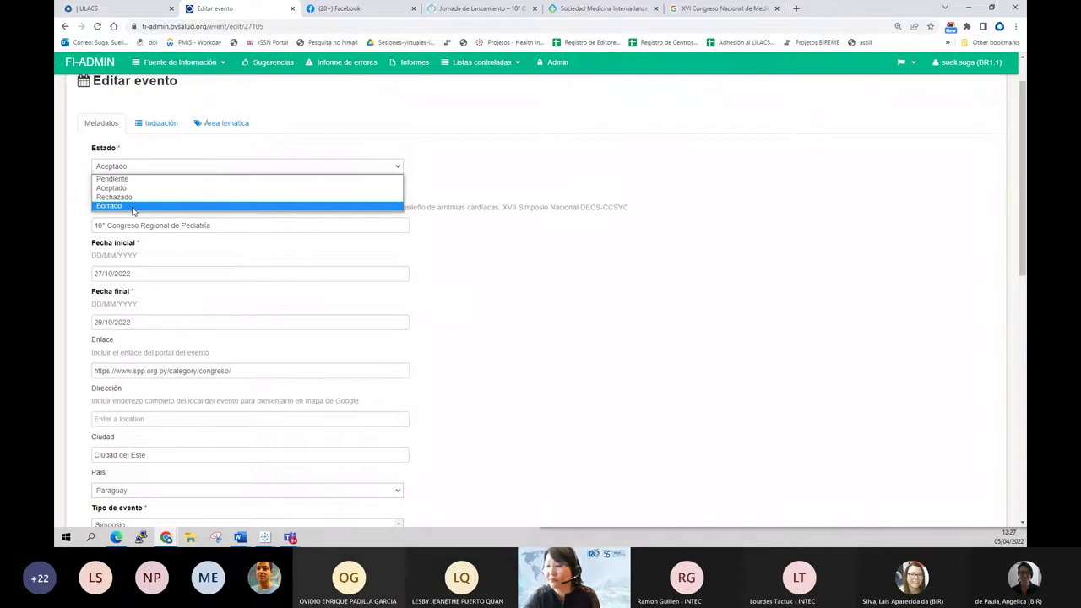
{"action": "left_click", "coordinate": [74, 214]}
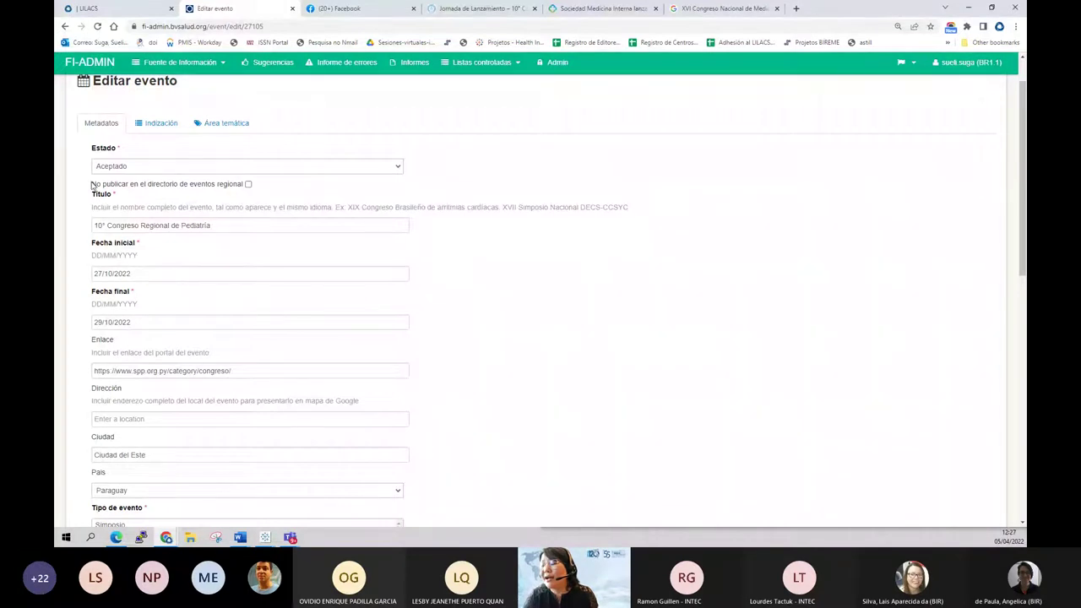
Enable the "No publicar en el directorio de eventos regional" option for the event
{"action": "left_click_drag", "start_coordinate": [92, 184], "coordinate": [243, 183]}
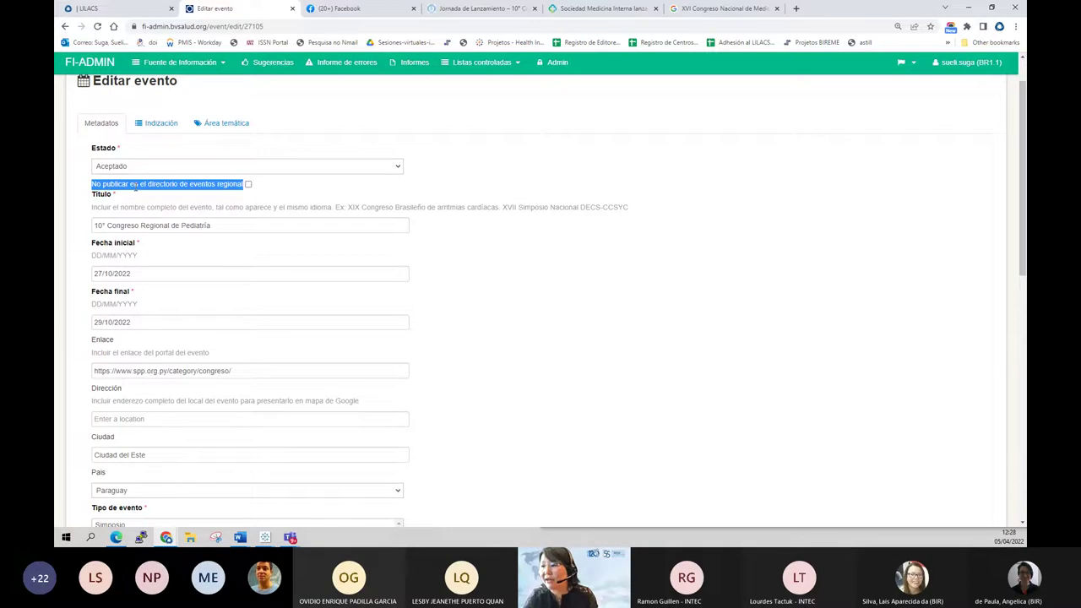
{"action": "left_click_drag", "start_coordinate": [216, 185], "coordinate": [240, 185]}
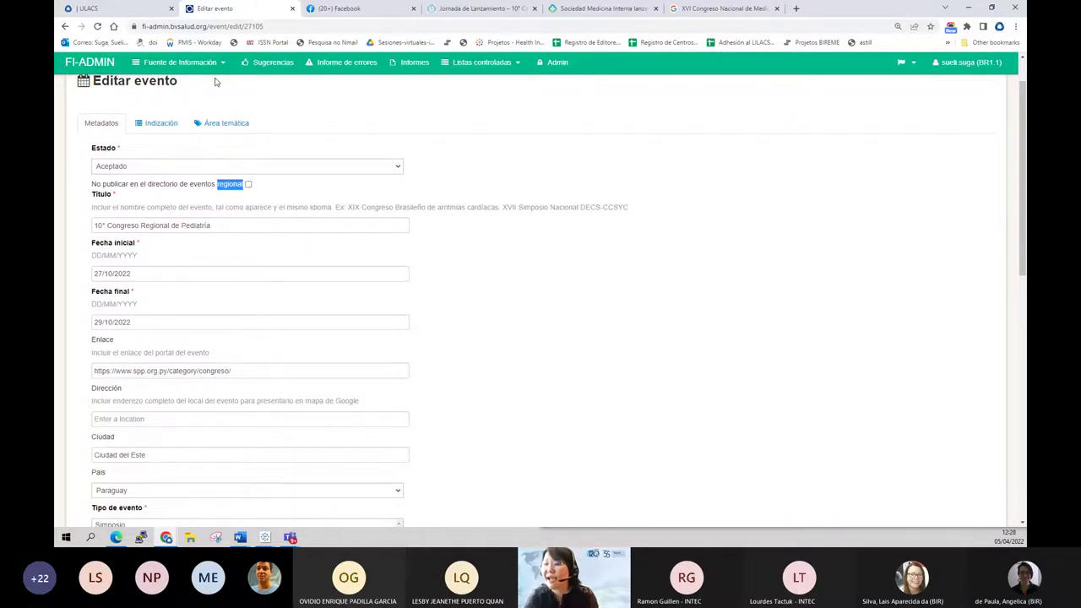
{"action": "left_click", "coordinate": [248, 184]}
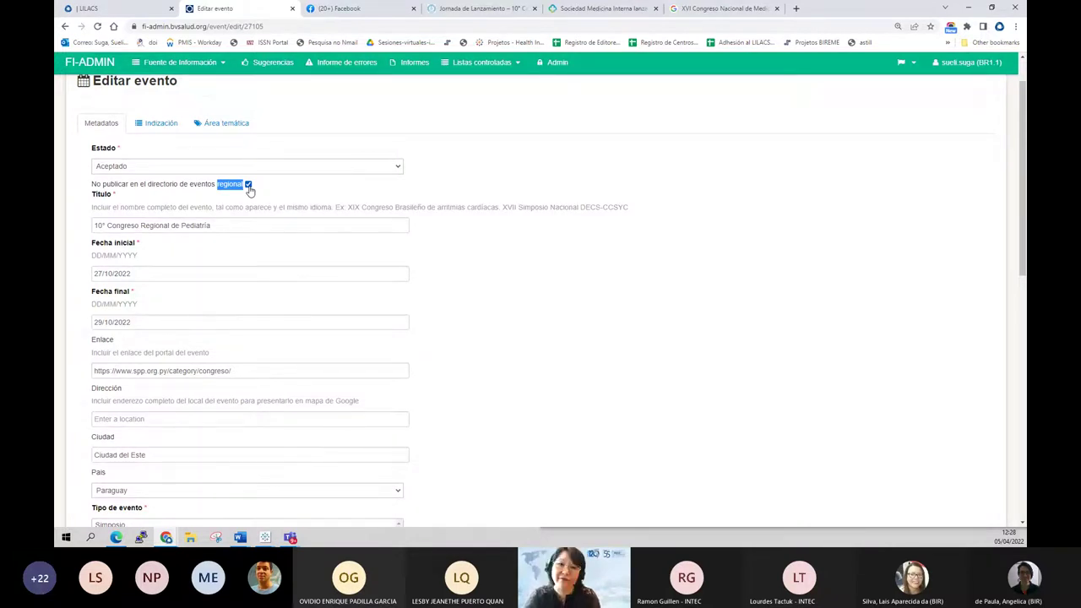
Open the Portal Regional da BVS at bvsalud.org in a new tab and view its Próximos eventos directory
{"action": "left_click", "coordinate": [793, 8]}
{"action": "type", "text": "bvsalud.org"}
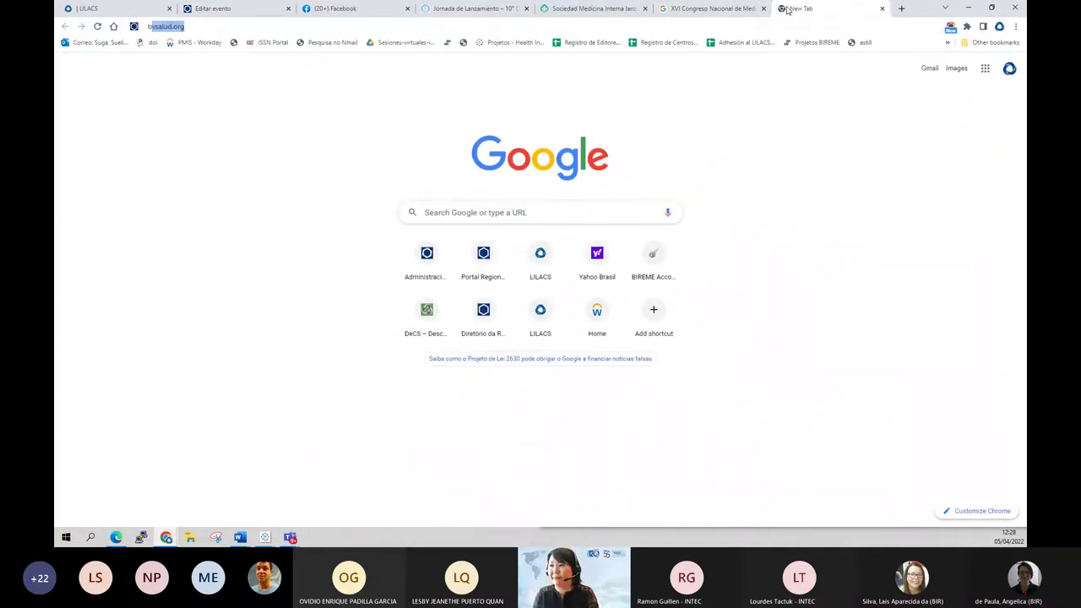
{"action": "key", "text": "Return"}
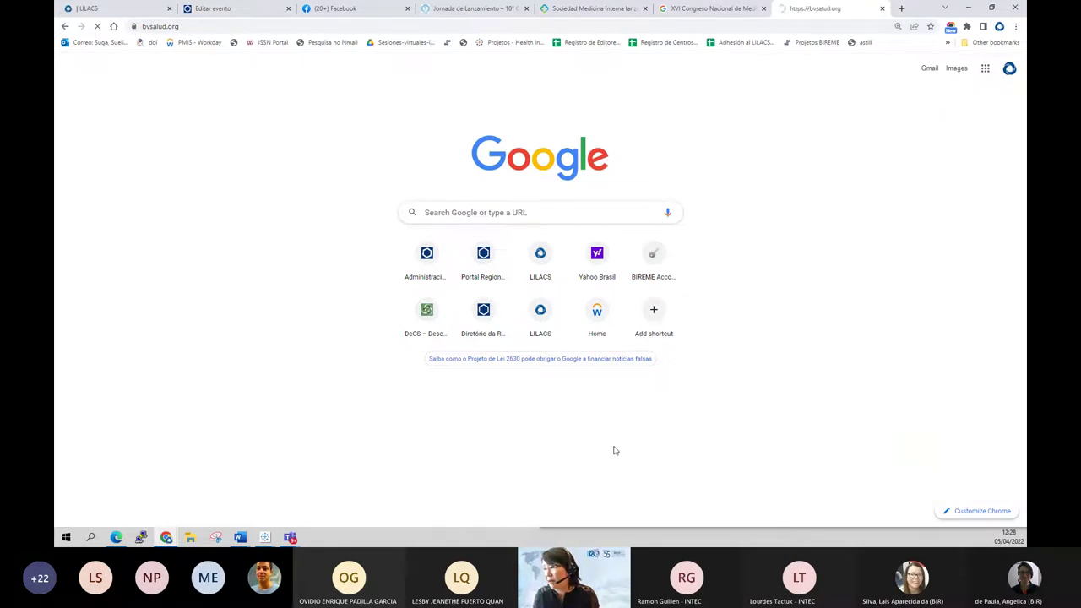
{"action": "scroll", "coordinate": [663, 431], "scroll_direction": "down", "scroll_amount": 6}
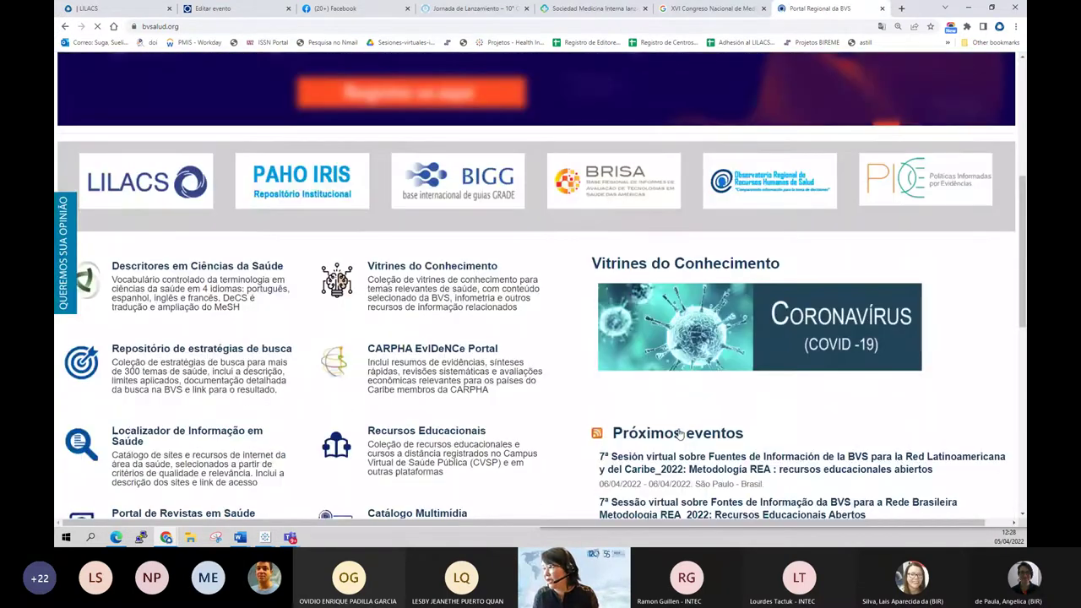
{"action": "left_click", "coordinate": [655, 238]}
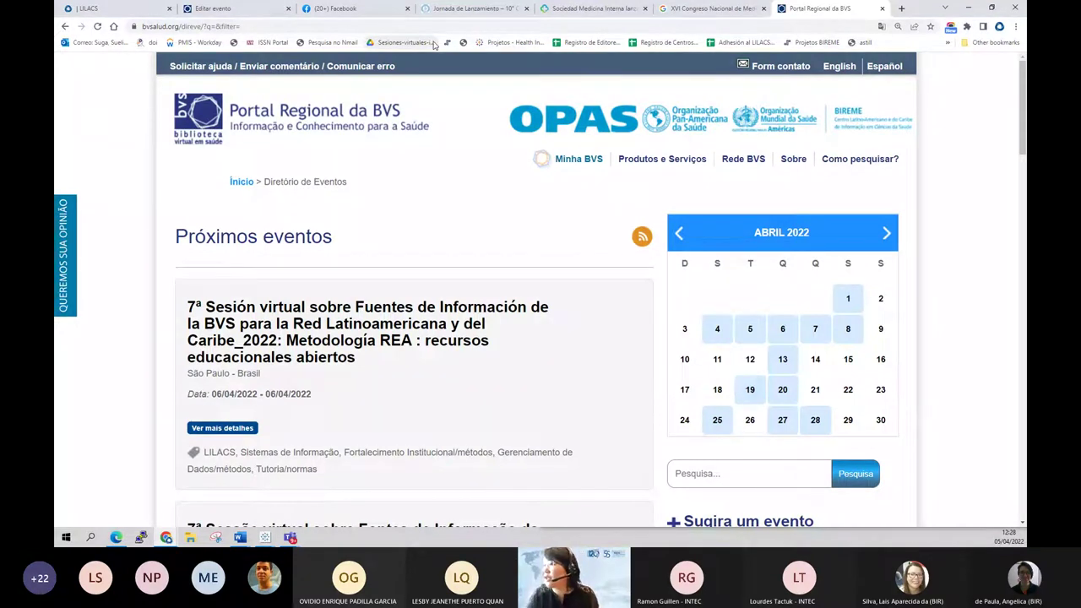
Return to the event record and review its Título, Fecha inicial and Fecha final fields
{"action": "left_click", "coordinate": [212, 8]}
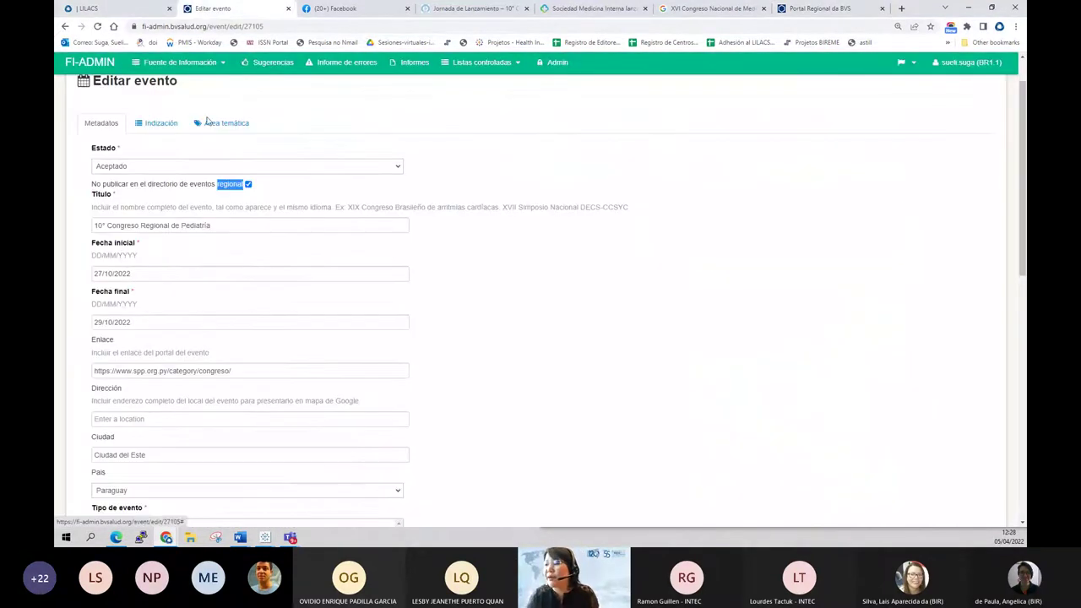
{"action": "left_click_drag", "start_coordinate": [211, 226], "coordinate": [77, 221]}
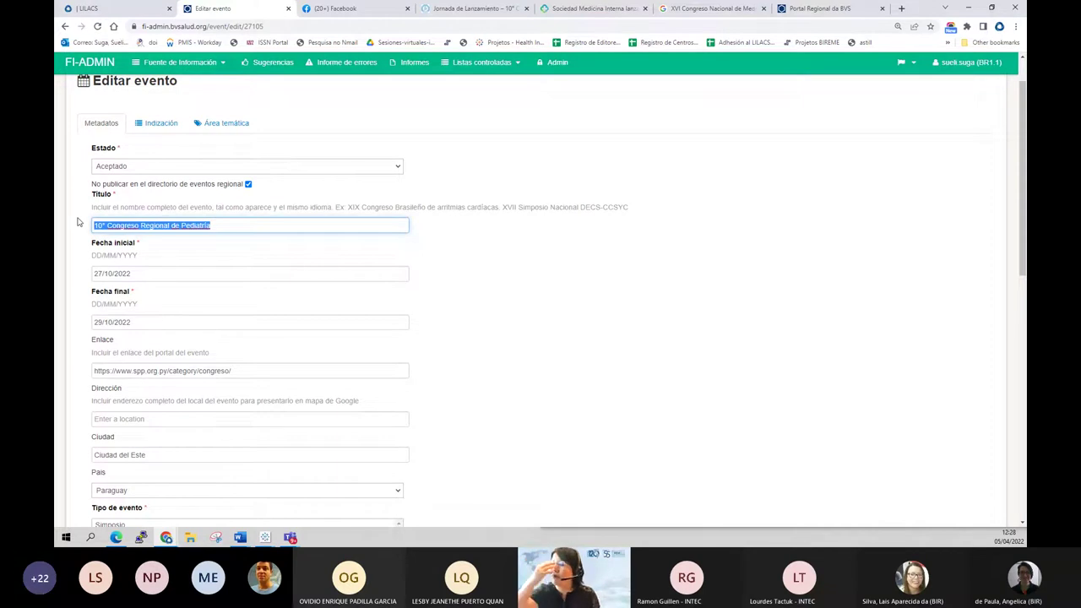
{"action": "left_click", "coordinate": [93, 209]}
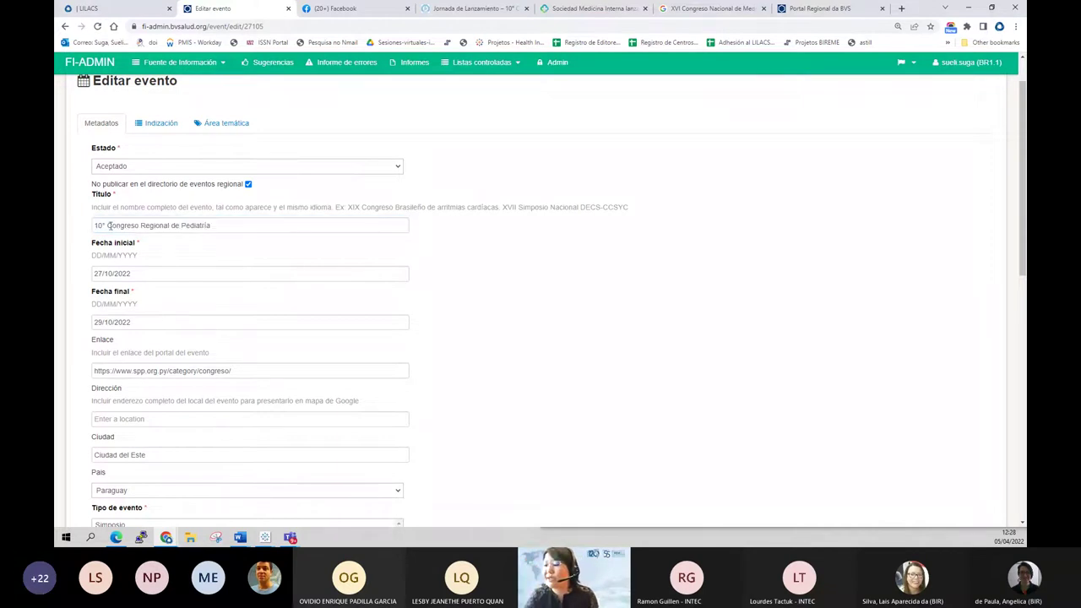
{"action": "left_click_drag", "start_coordinate": [107, 224], "coordinate": [188, 225]}
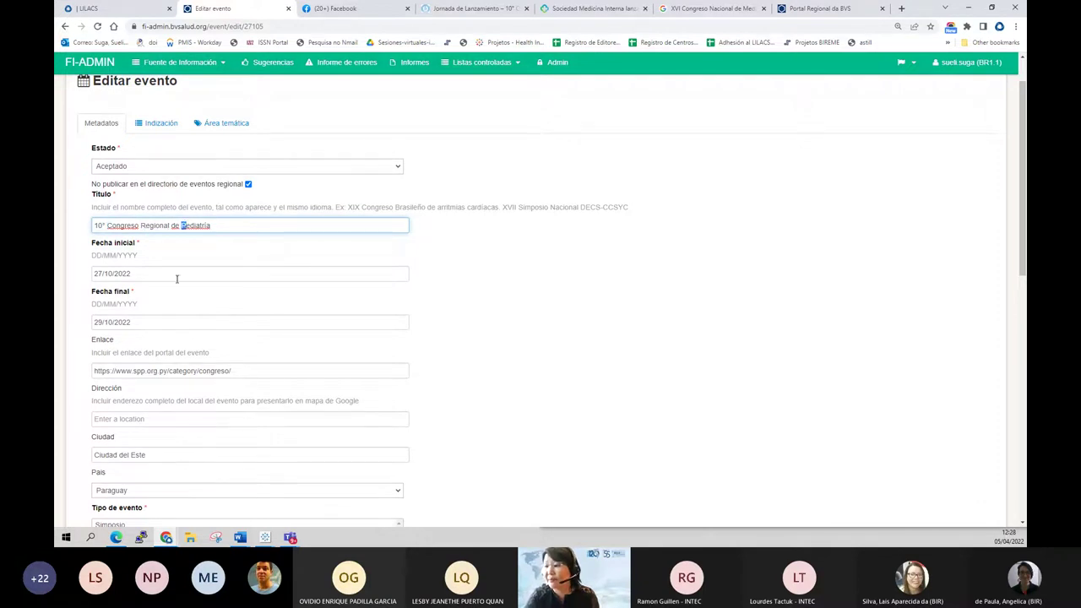
{"action": "left_click", "coordinate": [84, 293]}
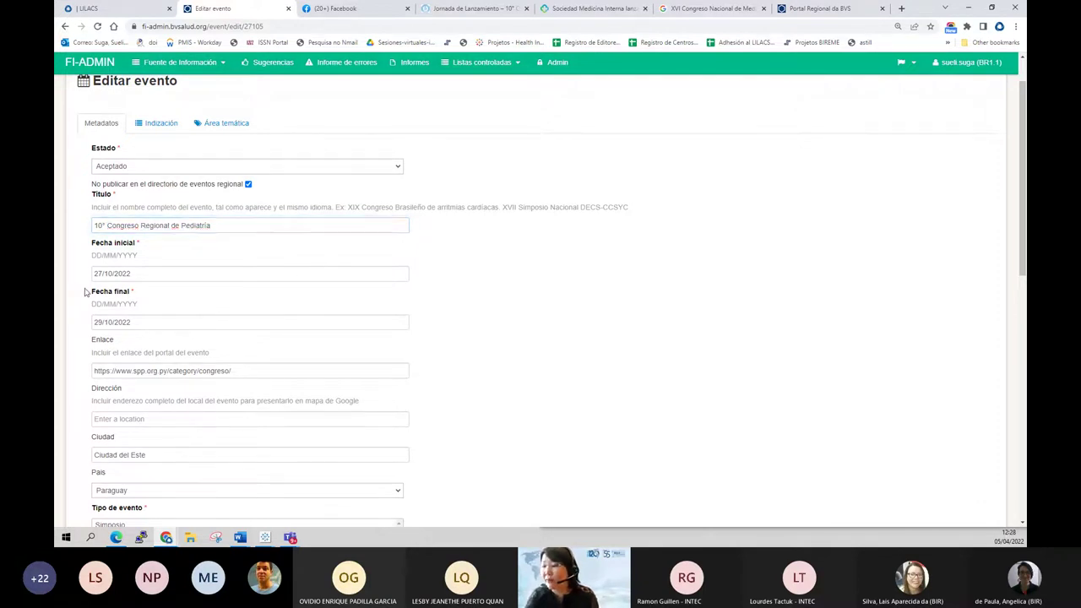
{"action": "left_click", "coordinate": [139, 274]}
{"action": "left_click", "coordinate": [164, 322]}
{"action": "scroll", "coordinate": [163, 325], "scroll_direction": "down", "scroll_amount": 1}
{"action": "scroll", "coordinate": [164, 322], "scroll_direction": "down", "scroll_amount": 1}
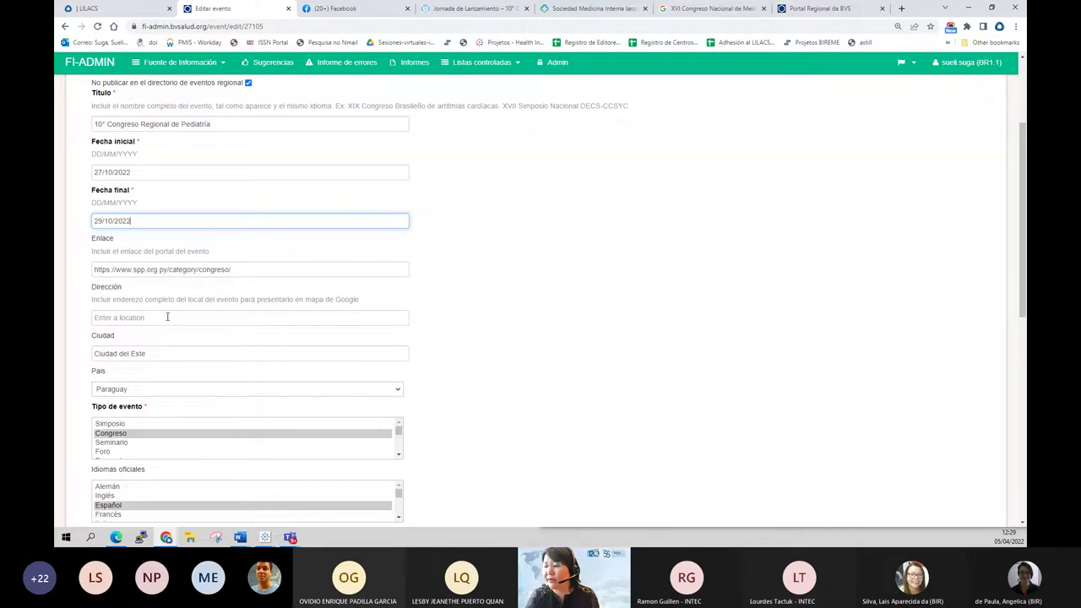
Open the record's Enlace address in a new tab and look through the society's list of congresses
{"action": "triple_click", "coordinate": [173, 270]}
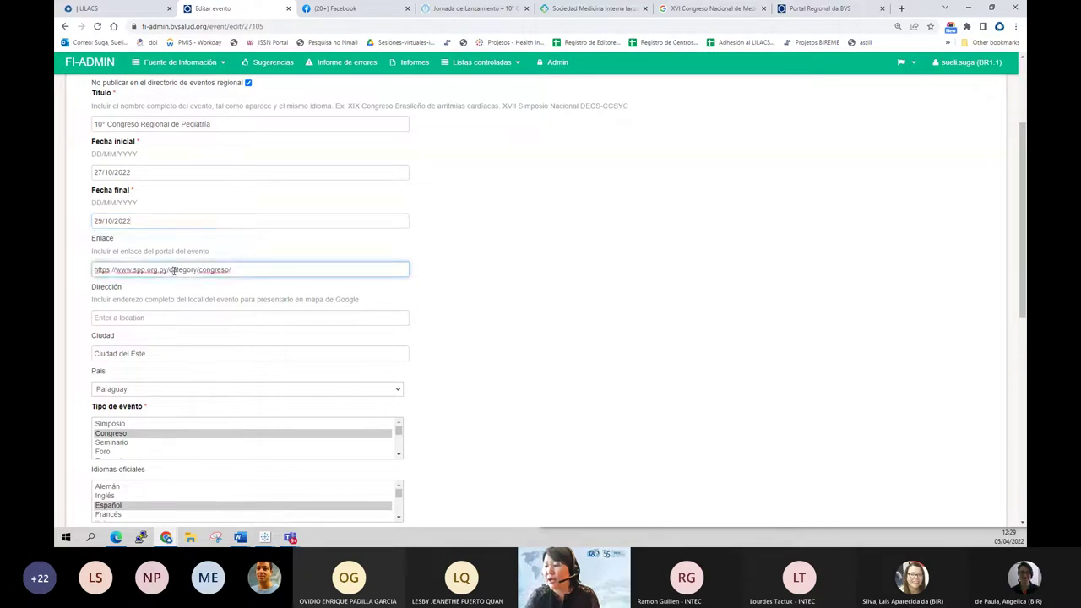
{"action": "triple_click", "coordinate": [174, 270]}
{"action": "key", "text": "ctrl+c"}
{"action": "left_click", "coordinate": [902, 8]}
{"action": "key", "text": "ctrl+v"}
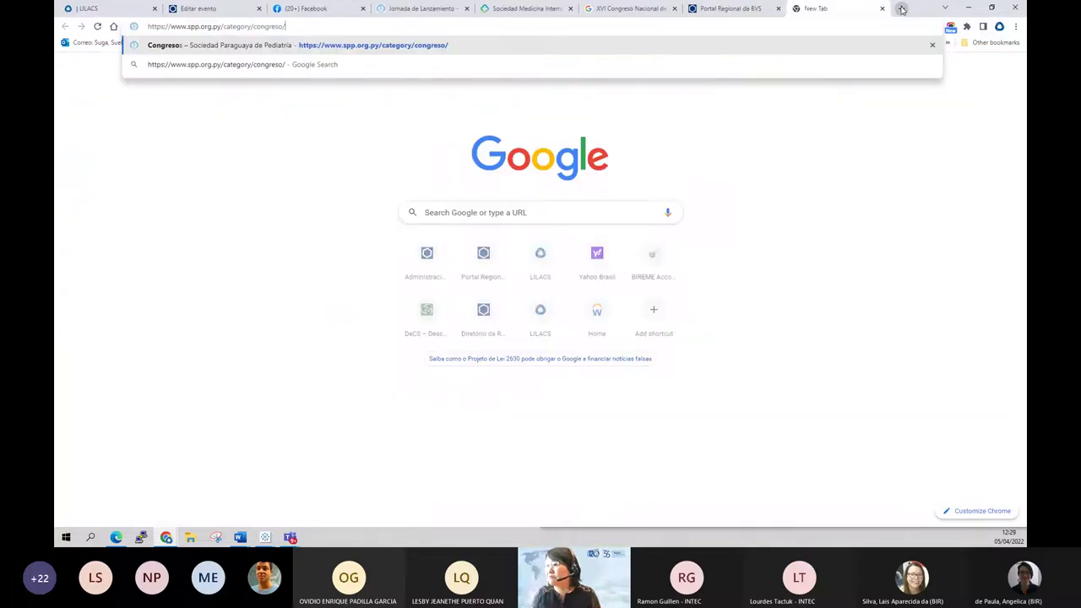
{"action": "key", "text": "Return"}
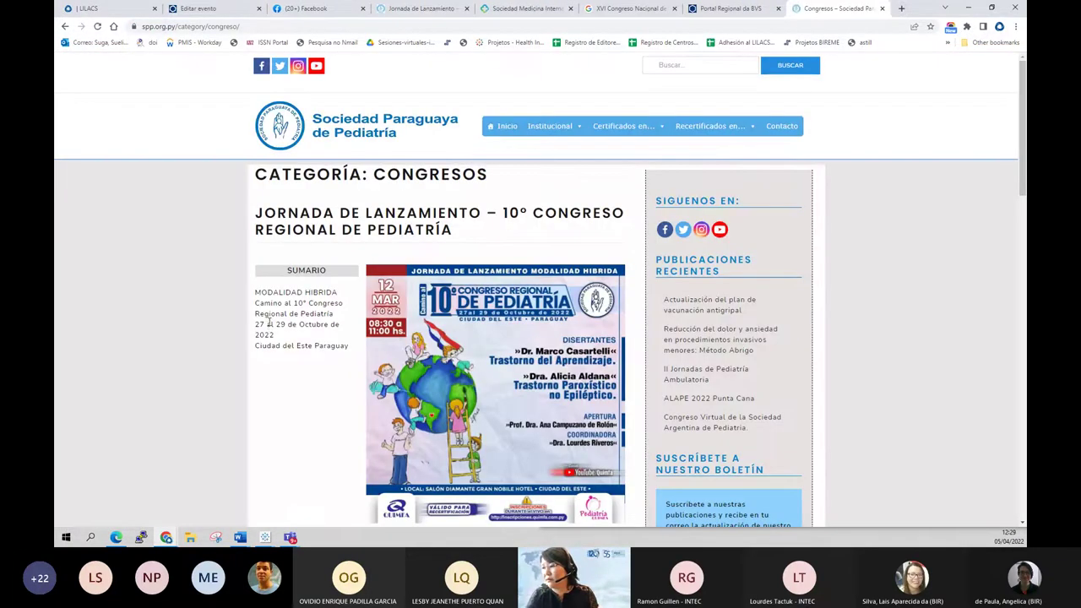
{"action": "scroll", "coordinate": [270, 325], "scroll_direction": "down", "scroll_amount": 5}
{"action": "scroll", "coordinate": [270, 326], "scroll_direction": "down", "scroll_amount": 4}
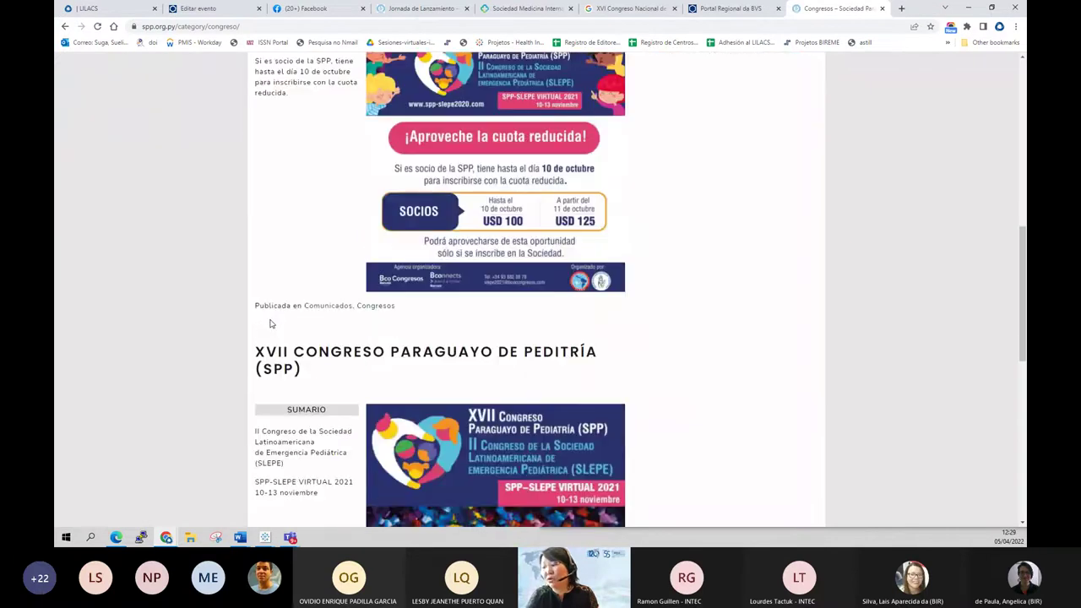
{"action": "scroll", "coordinate": [271, 324], "scroll_direction": "down", "scroll_amount": 2}
{"action": "scroll", "coordinate": [271, 324], "scroll_direction": "up", "scroll_amount": 8}
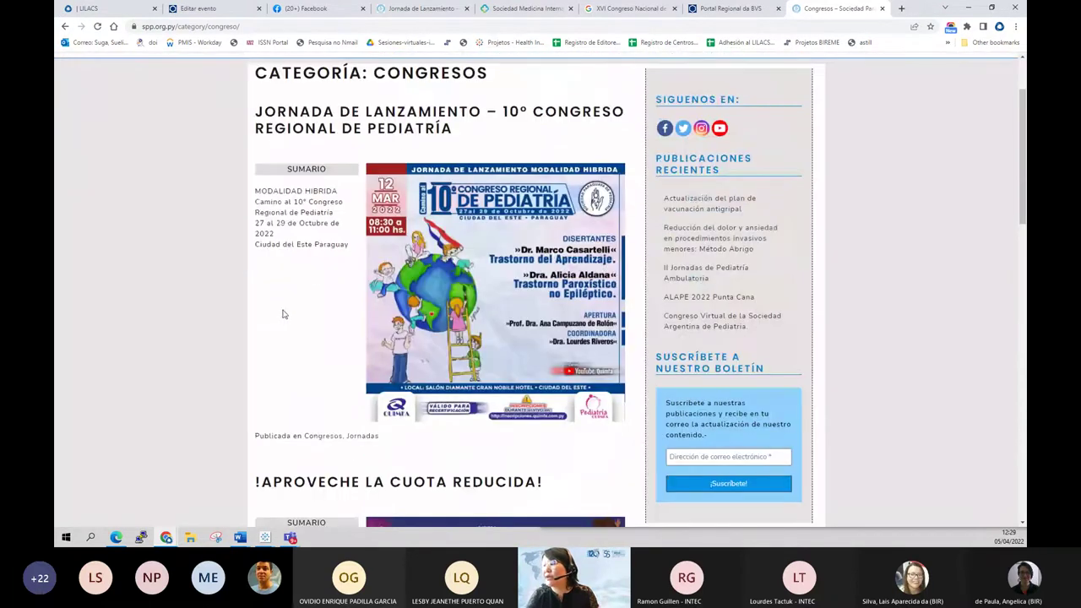
{"action": "left_click", "coordinate": [314, 127]}
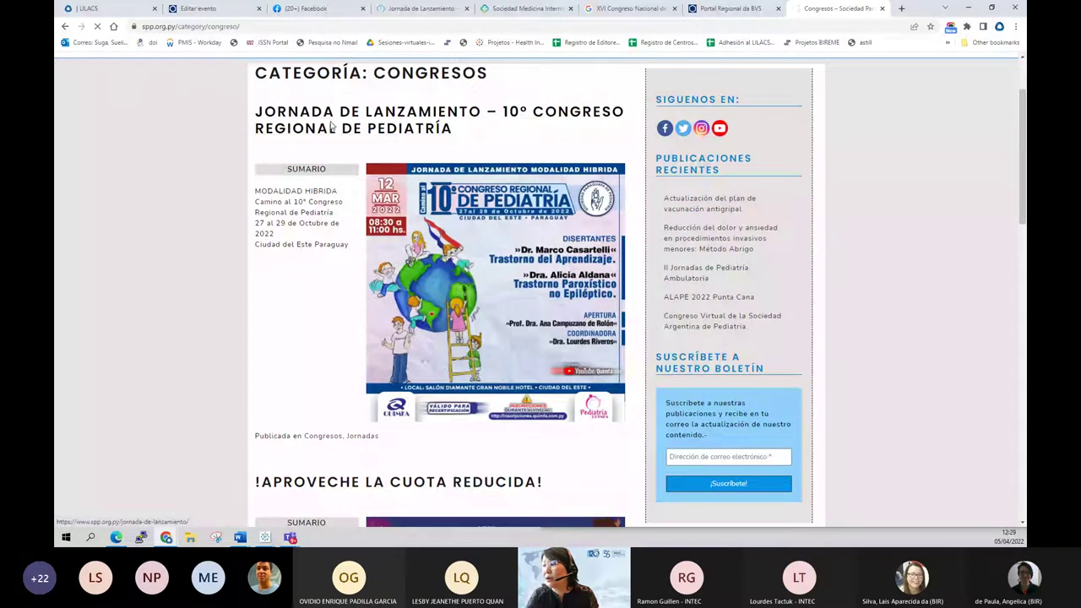
{"action": "left_click", "coordinate": [270, 27]}
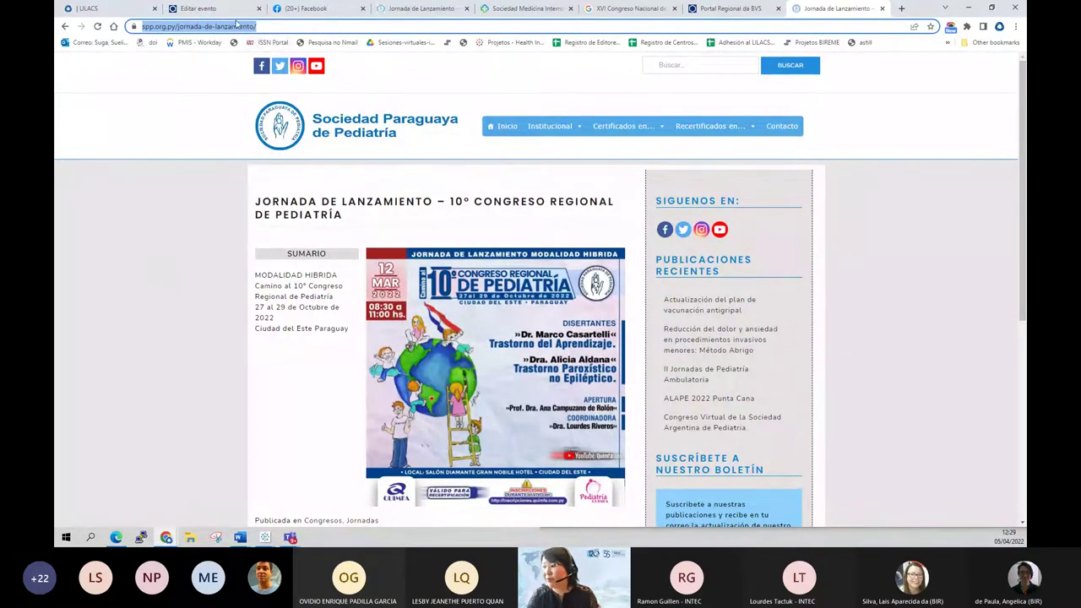
{"action": "scroll", "coordinate": [172, 268], "scroll_direction": "down", "scroll_amount": 5}
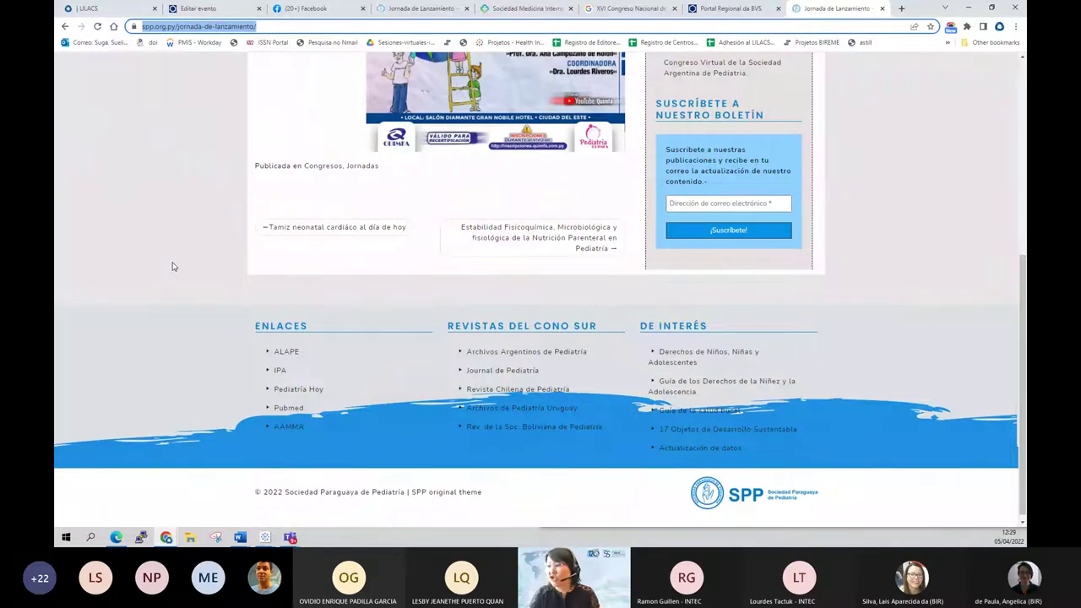
{"action": "scroll", "coordinate": [172, 268], "scroll_direction": "up", "scroll_amount": 10}
{"action": "left_click", "coordinate": [197, 8]}
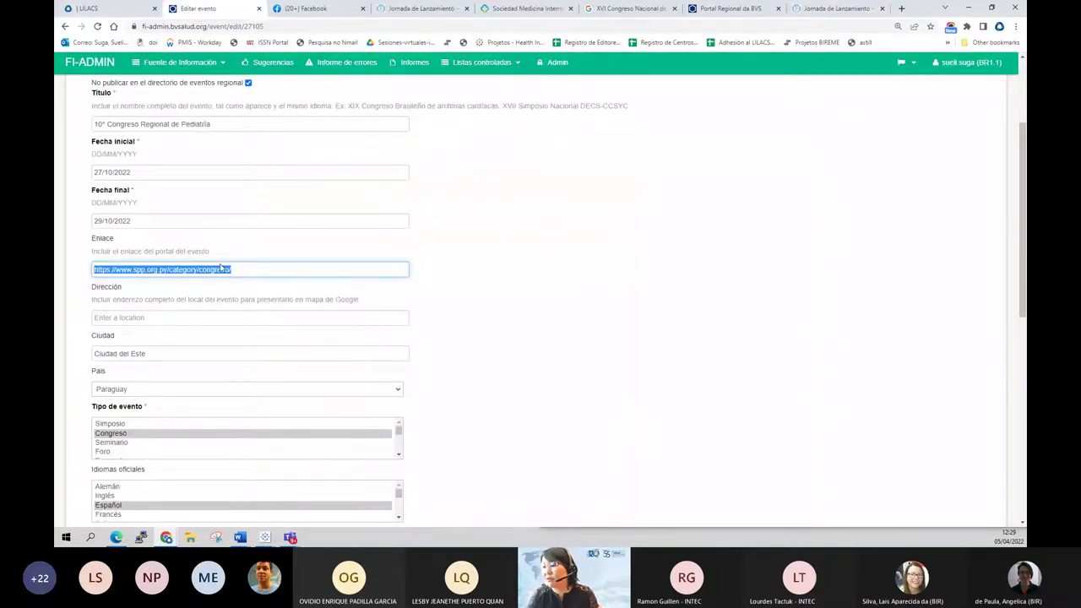
{"action": "key", "text": "ctrl+v"}
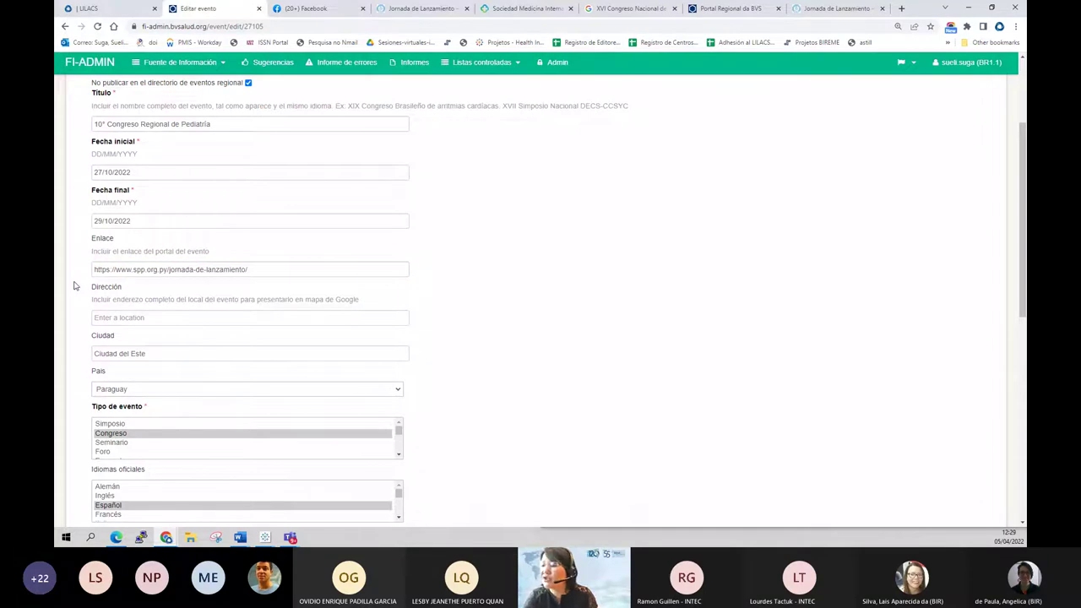
Take the browser window out of its maximized state and resize it to cover nearly the whole screen
{"action": "scroll", "coordinate": [73, 286], "scroll_direction": "down", "scroll_amount": 1}
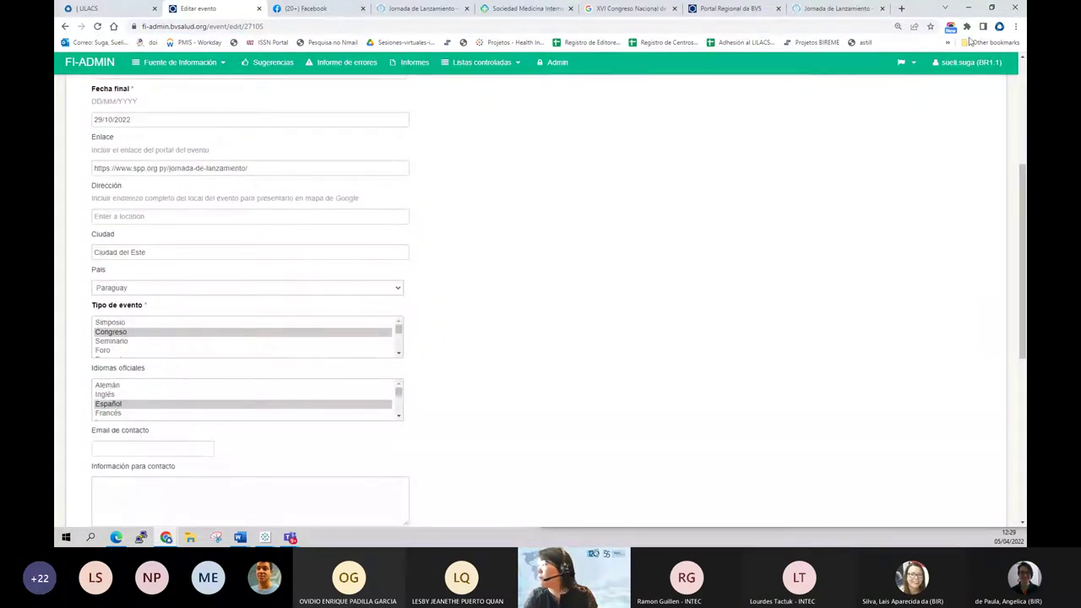
{"action": "left_click_drag", "start_coordinate": [925, 9], "coordinate": [903, 54]}
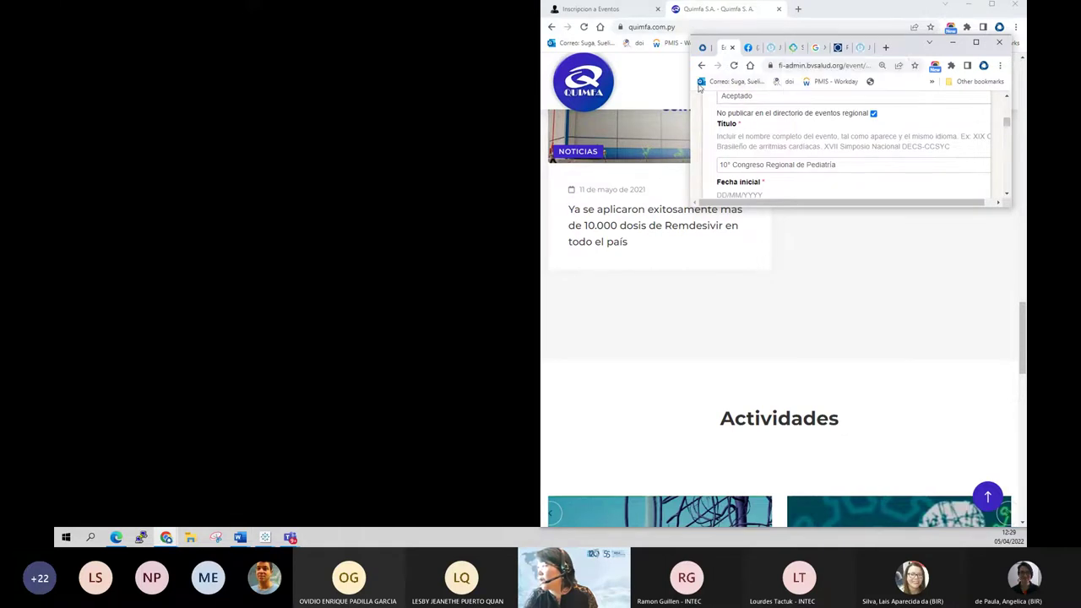
{"action": "left_click_drag", "start_coordinate": [687, 88], "coordinate": [57, 90]}
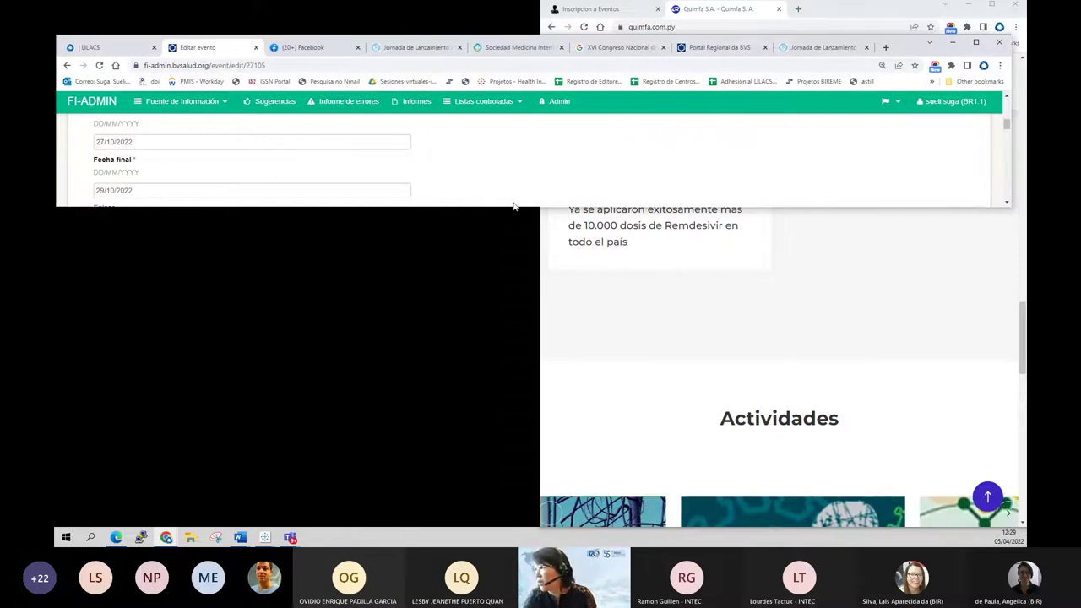
{"action": "left_click_drag", "start_coordinate": [516, 208], "coordinate": [526, 304]}
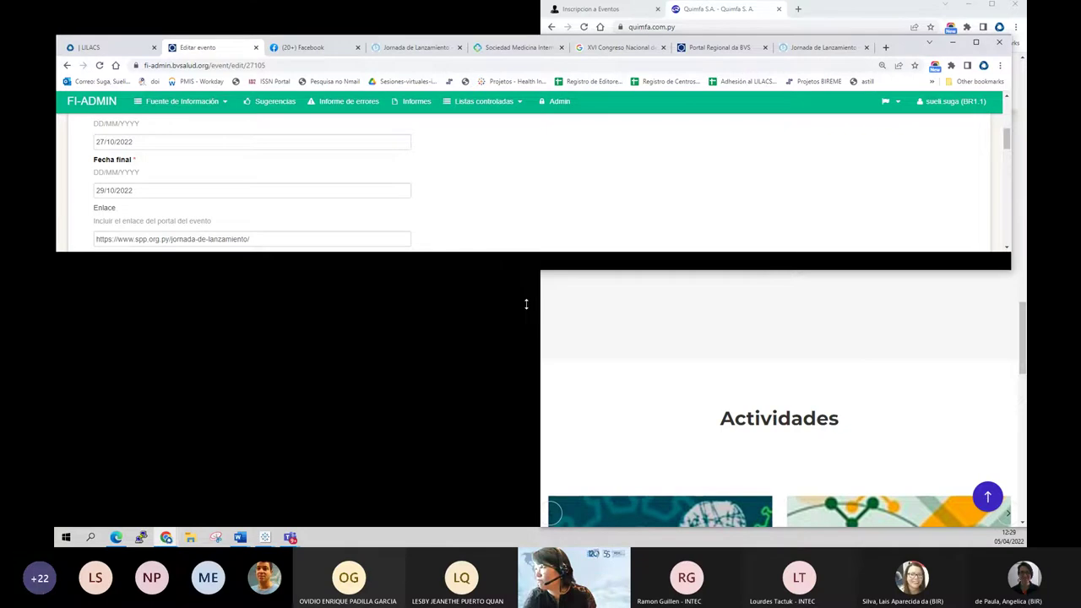
{"action": "left_click_drag", "start_coordinate": [526, 304], "coordinate": [526, 523]}
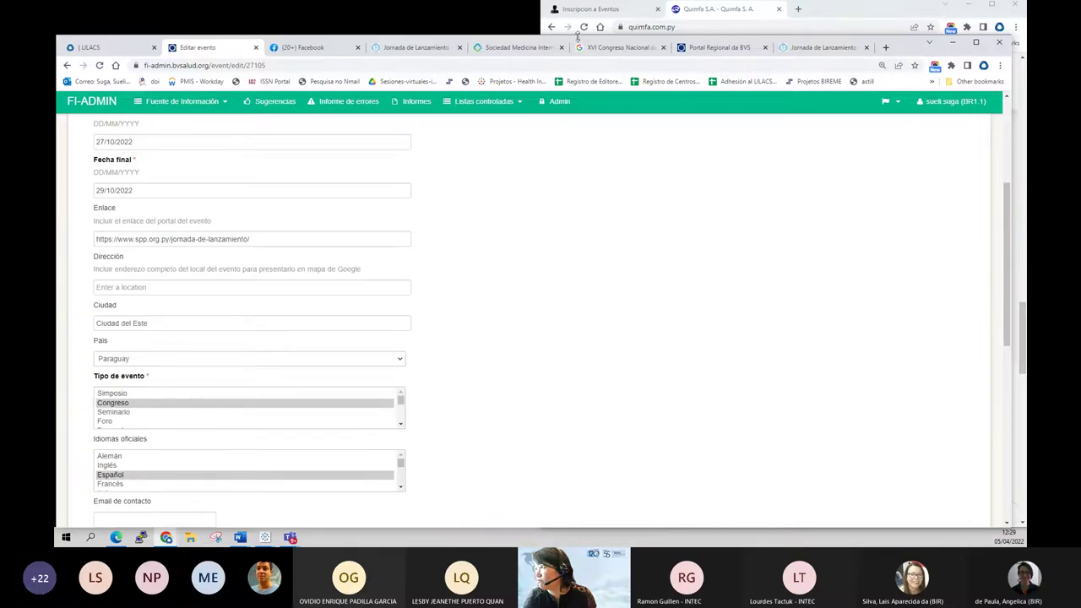
{"action": "left_click_drag", "start_coordinate": [577, 36], "coordinate": [577, 24]}
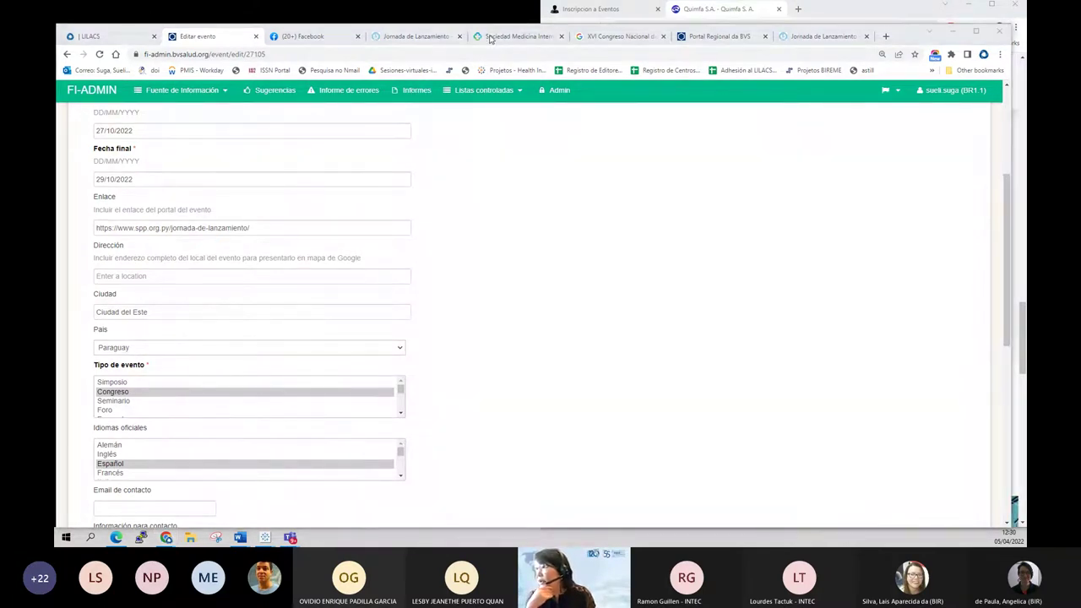
Enlarge the poster on the congress launch page and examine its venue and registration details
{"action": "left_click", "coordinate": [409, 38]}
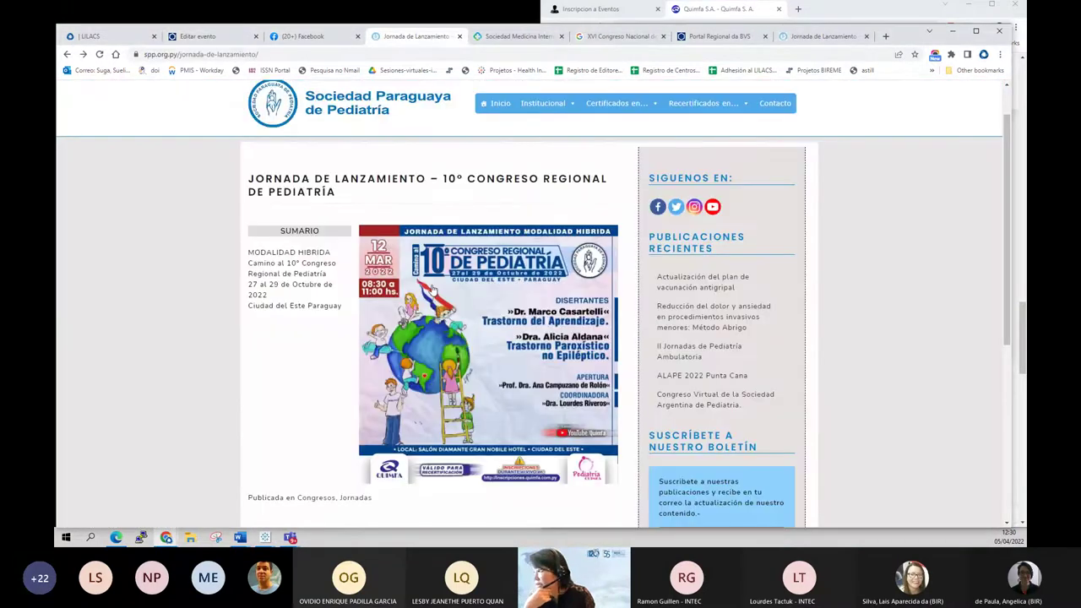
{"action": "scroll", "coordinate": [431, 291], "scroll_direction": "down", "scroll_amount": 1}
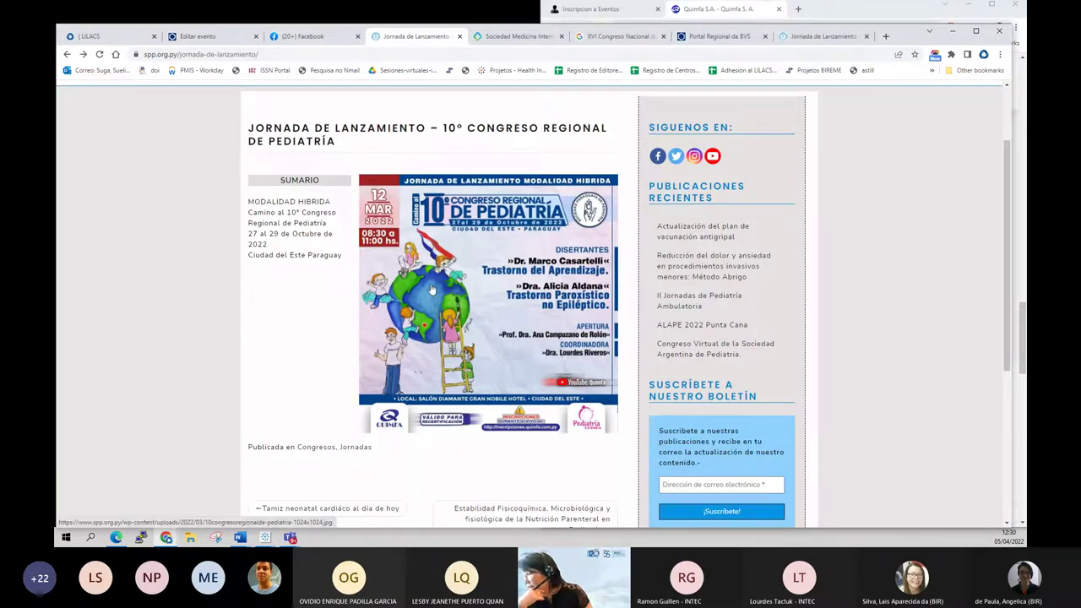
{"action": "left_click", "coordinate": [448, 359]}
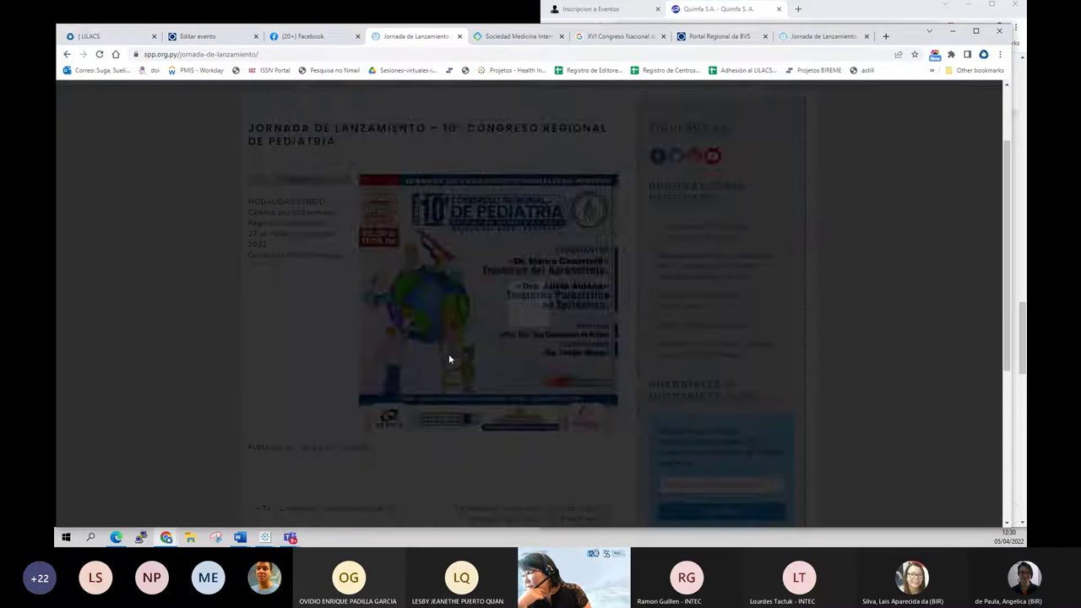
{"action": "scroll", "coordinate": [449, 359], "scroll_direction": "down", "scroll_amount": 3}
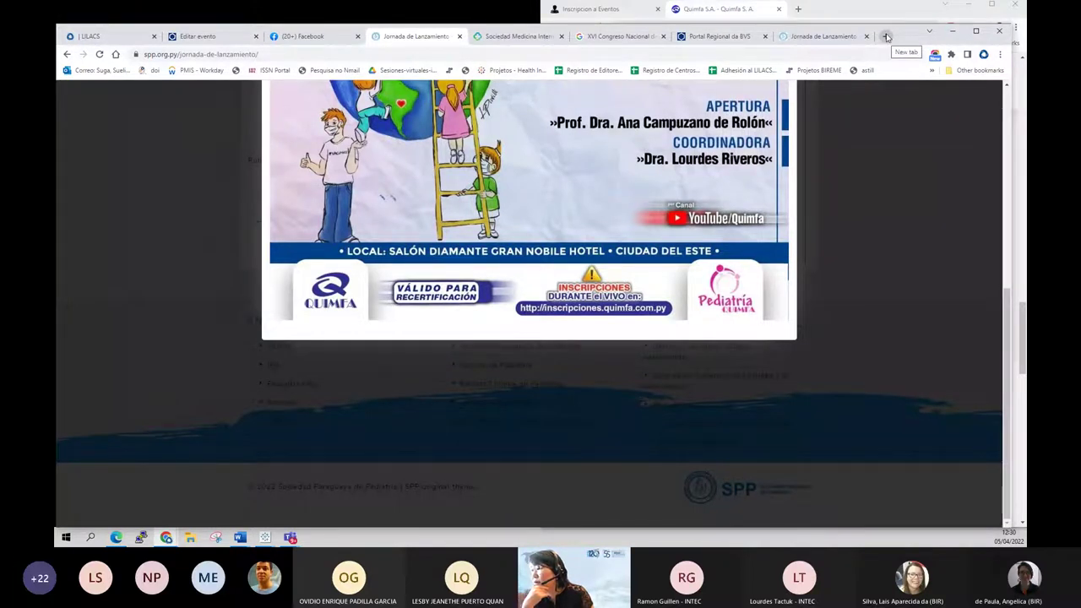
Search the web in a new tab for "gran nobile hotel & convention ciudad del este"
{"action": "left_click", "coordinate": [886, 37]}
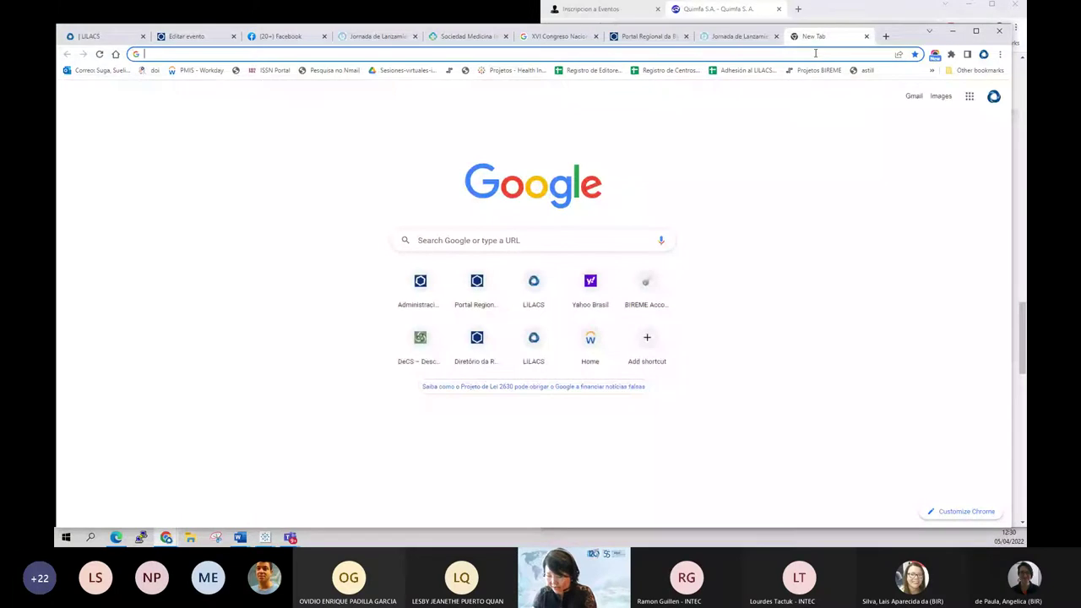
{"action": "type", "text": "grn nobile "}
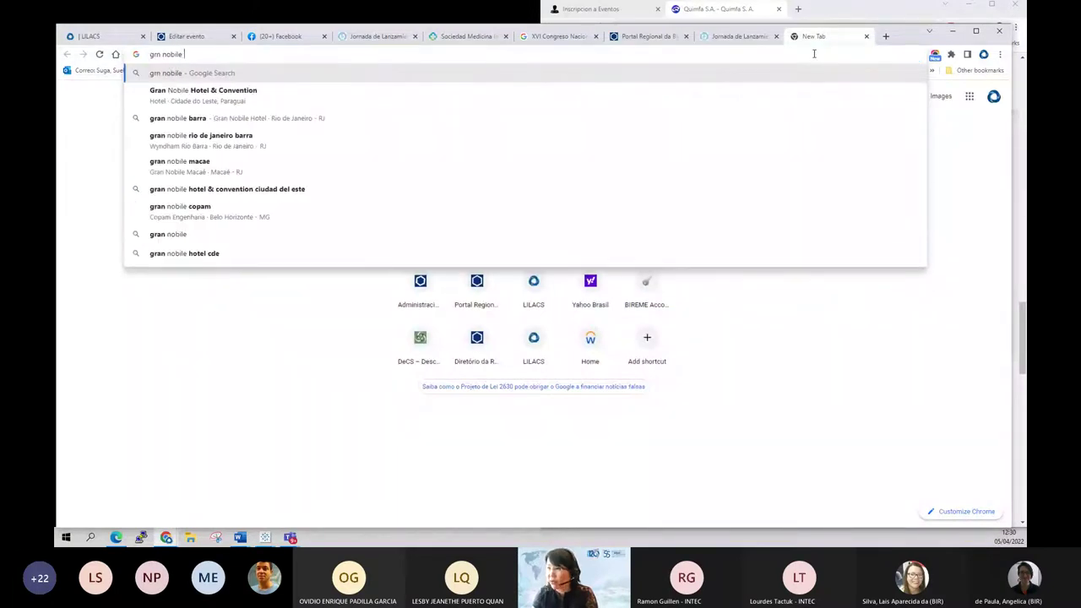
{"action": "type", "text": "hotel"}
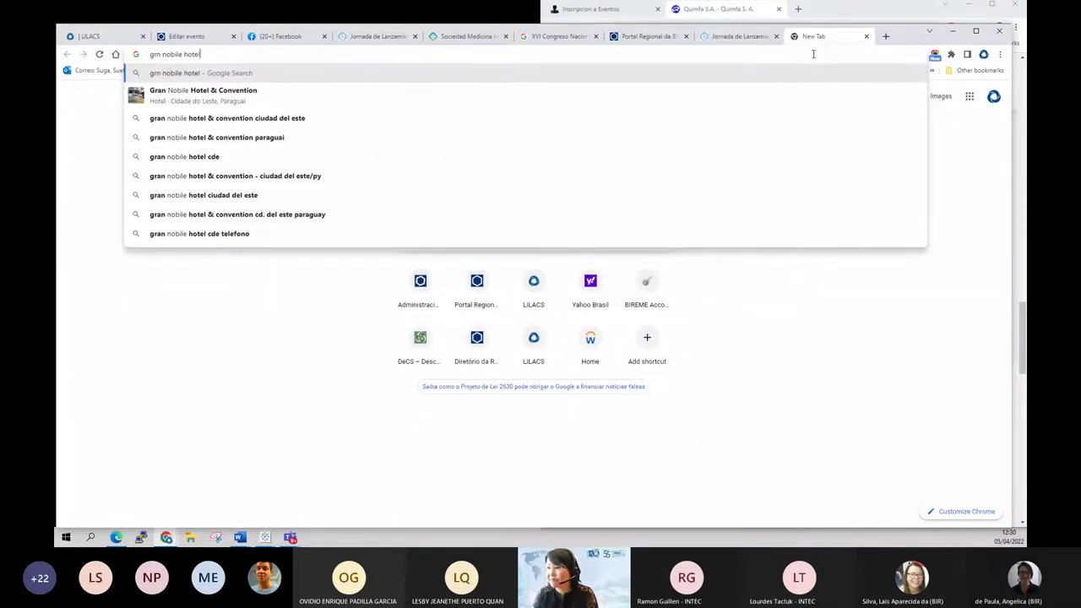
{"action": "key", "text": "Down"}
{"action": "key", "text": "Down"}
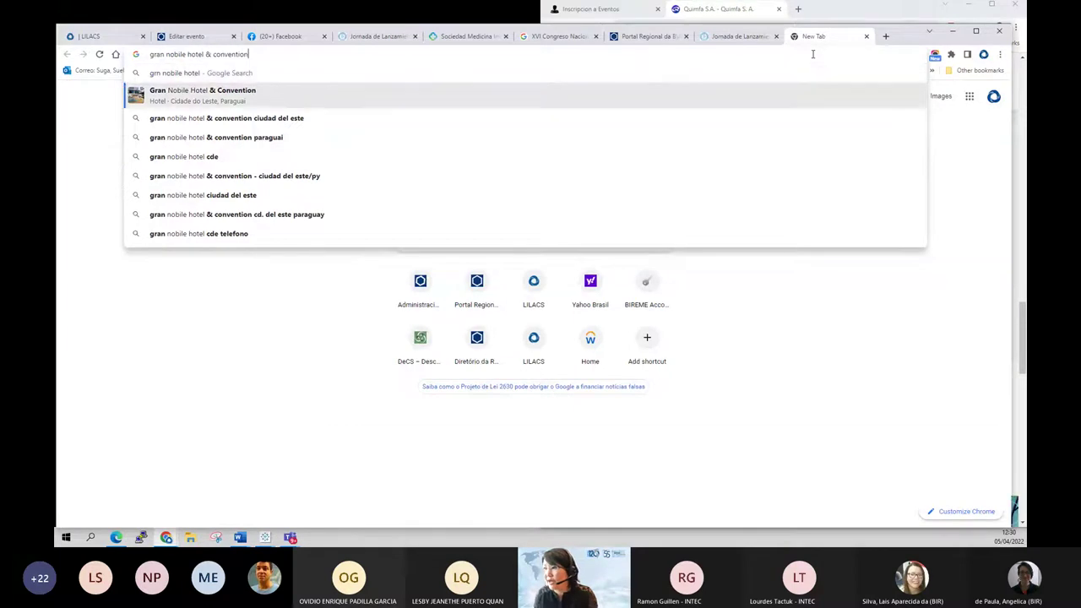
{"action": "key", "text": "Return"}
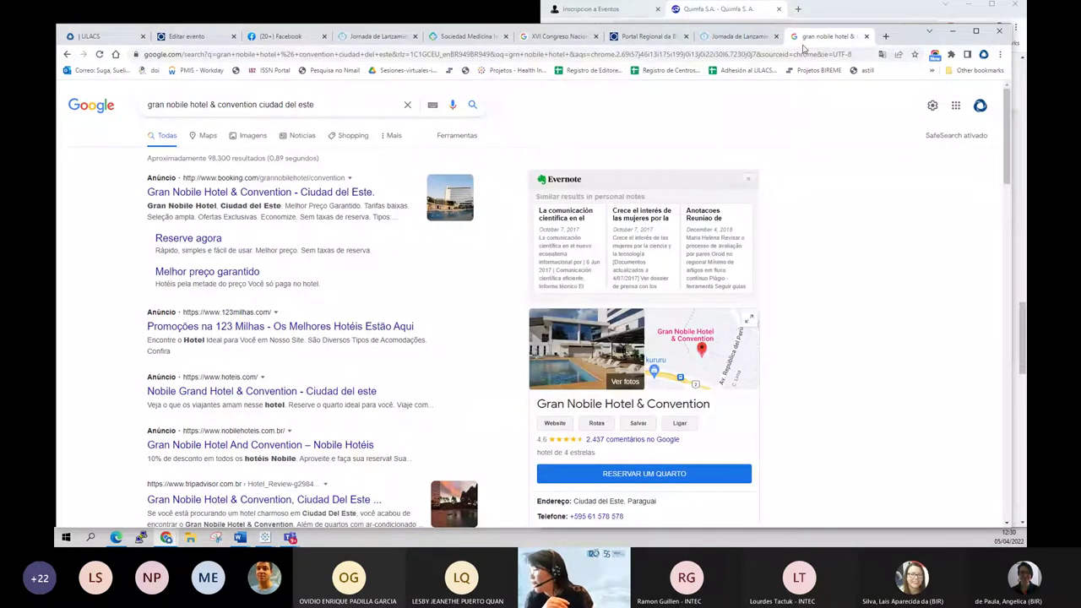
Check the search results for the venue's address and open the Gran Nobile Hotel & Convention listing on Booking.com
{"action": "scroll", "coordinate": [422, 340], "scroll_direction": "down", "scroll_amount": 2}
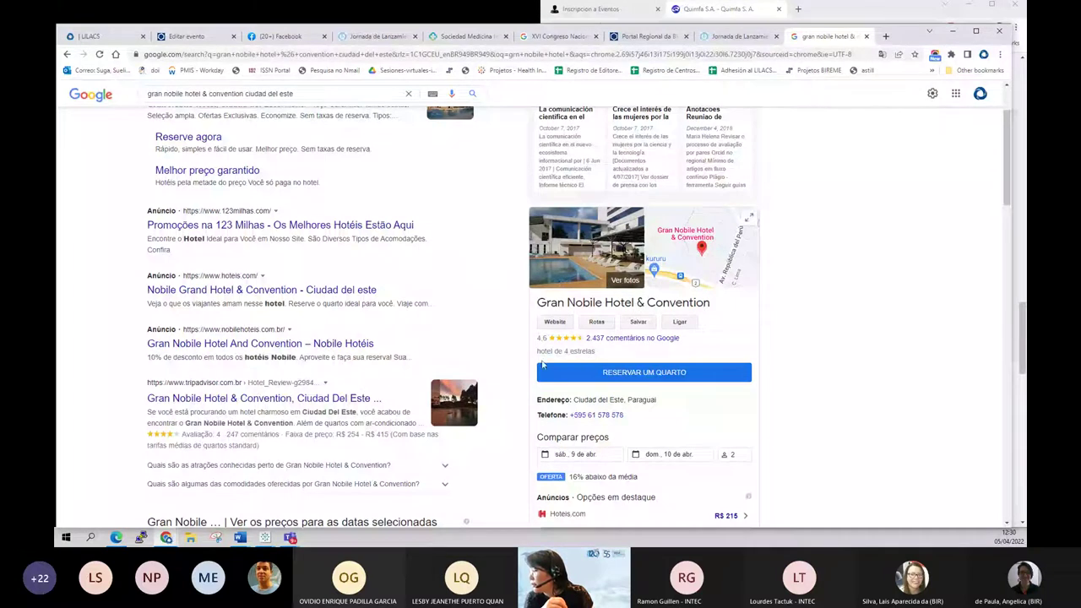
{"action": "scroll", "coordinate": [672, 346], "scroll_direction": "down", "scroll_amount": 1}
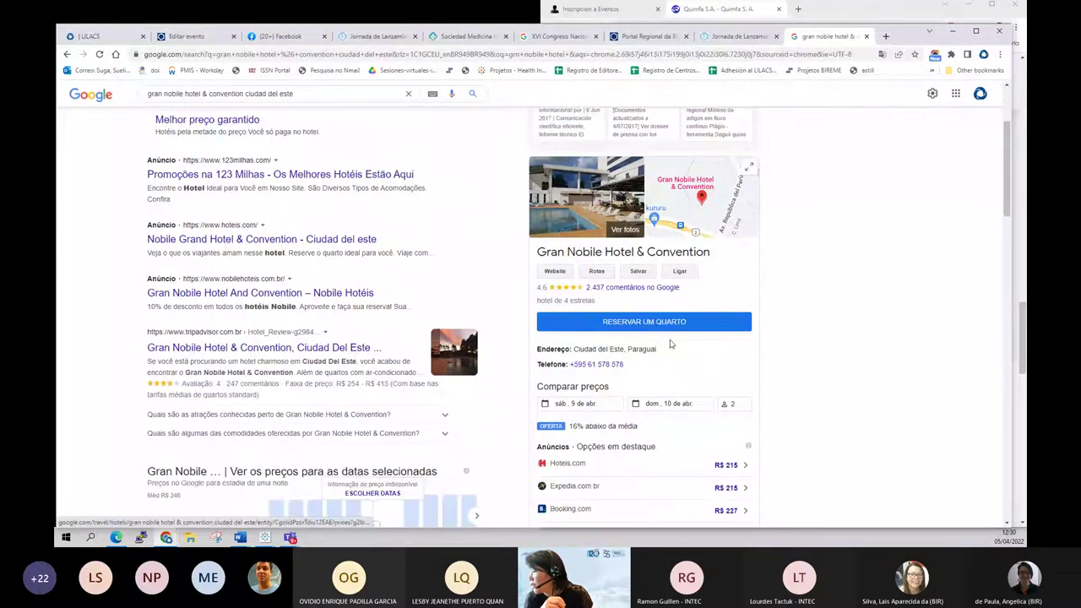
{"action": "scroll", "coordinate": [669, 344], "scroll_direction": "down", "scroll_amount": 3}
{"action": "scroll", "coordinate": [676, 330], "scroll_direction": "up", "scroll_amount": 4}
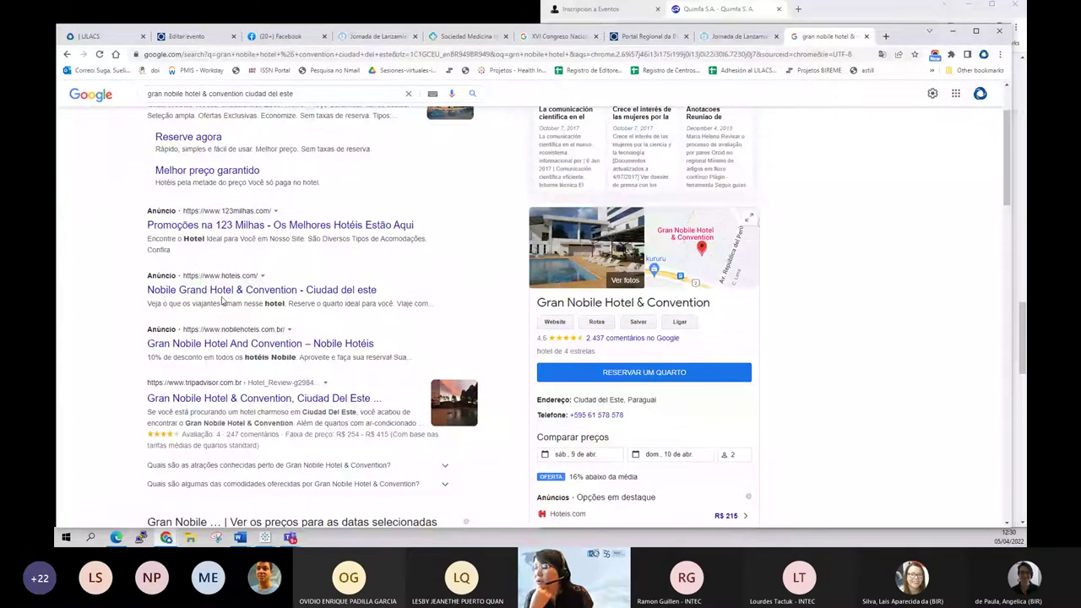
{"action": "scroll", "coordinate": [222, 300], "scroll_direction": "up", "scroll_amount": 1}
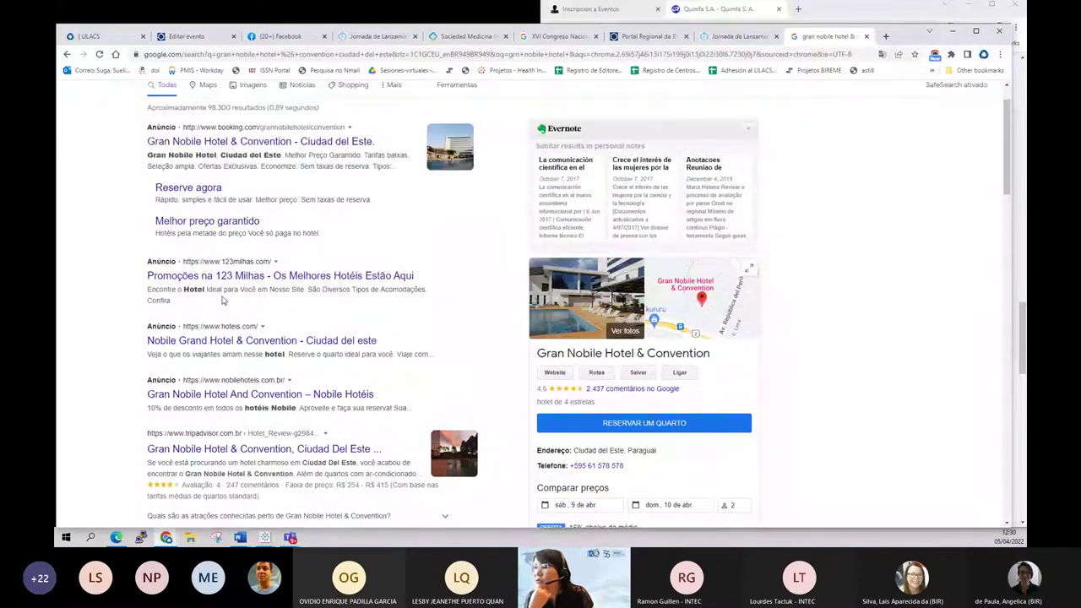
{"action": "left_click", "coordinate": [166, 145]}
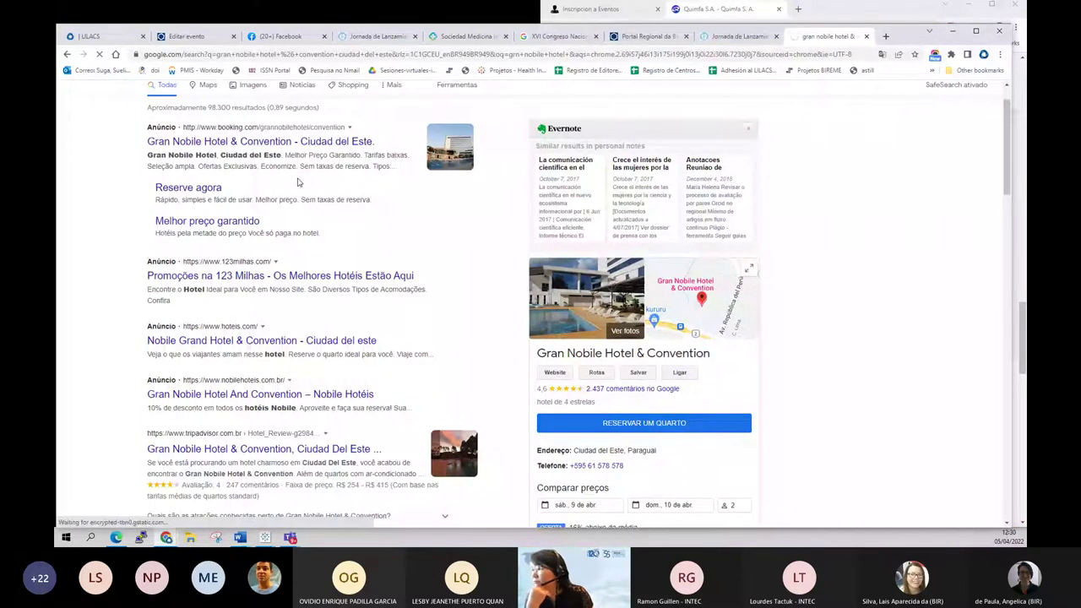
{"action": "scroll", "coordinate": [298, 182], "scroll_direction": "down", "scroll_amount": 3}
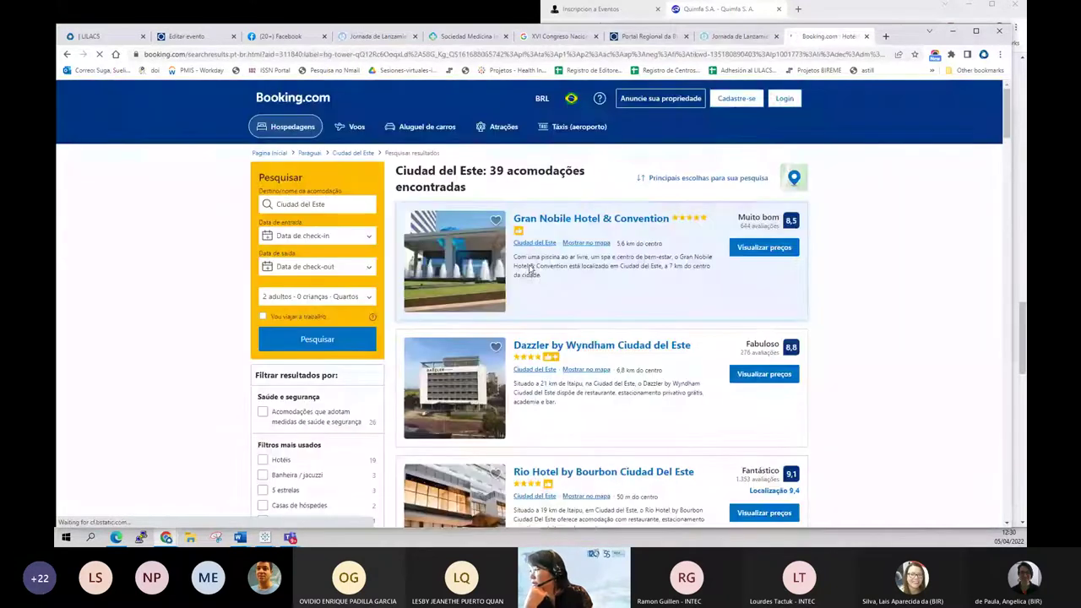
{"action": "left_click", "coordinate": [515, 140]}
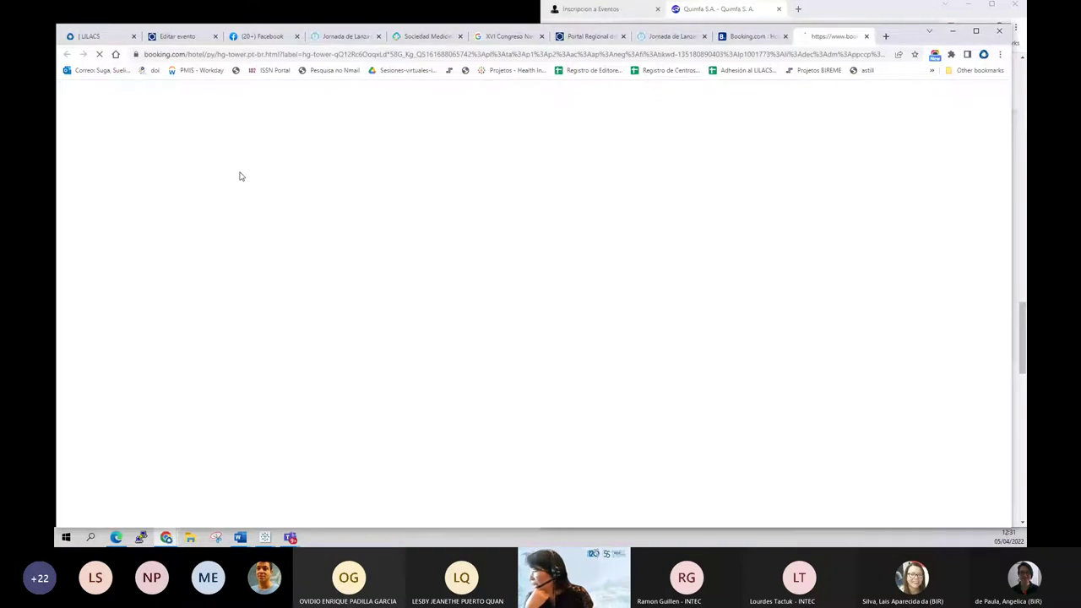
Look through the Booking.com hotel listing for venue details, close it and return to the web search results
{"action": "scroll", "coordinate": [247, 172], "scroll_direction": "down", "scroll_amount": 4}
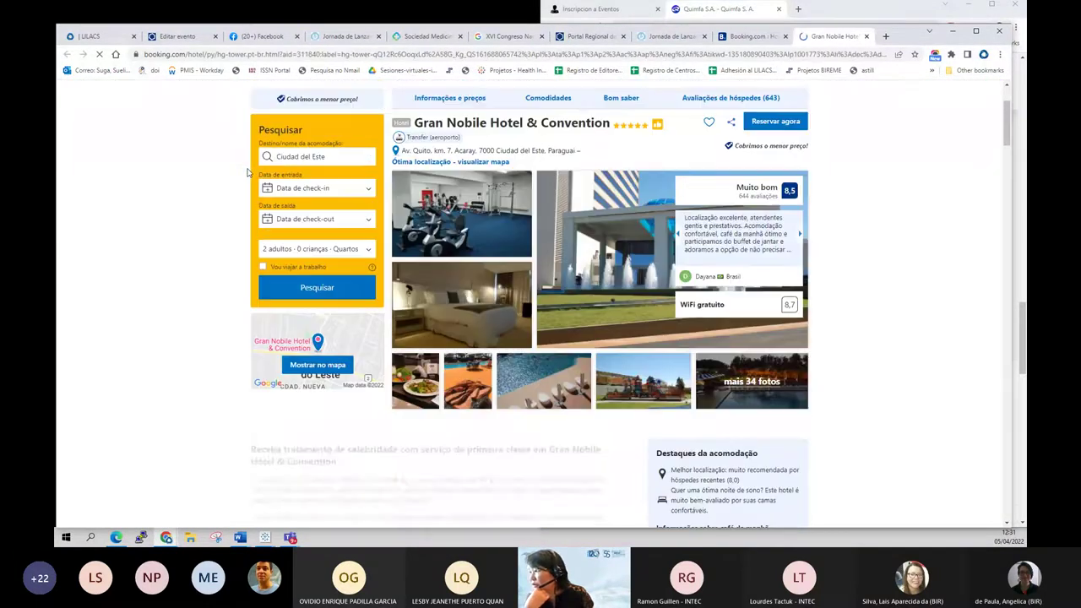
{"action": "scroll", "coordinate": [248, 173], "scroll_direction": "down", "scroll_amount": 10}
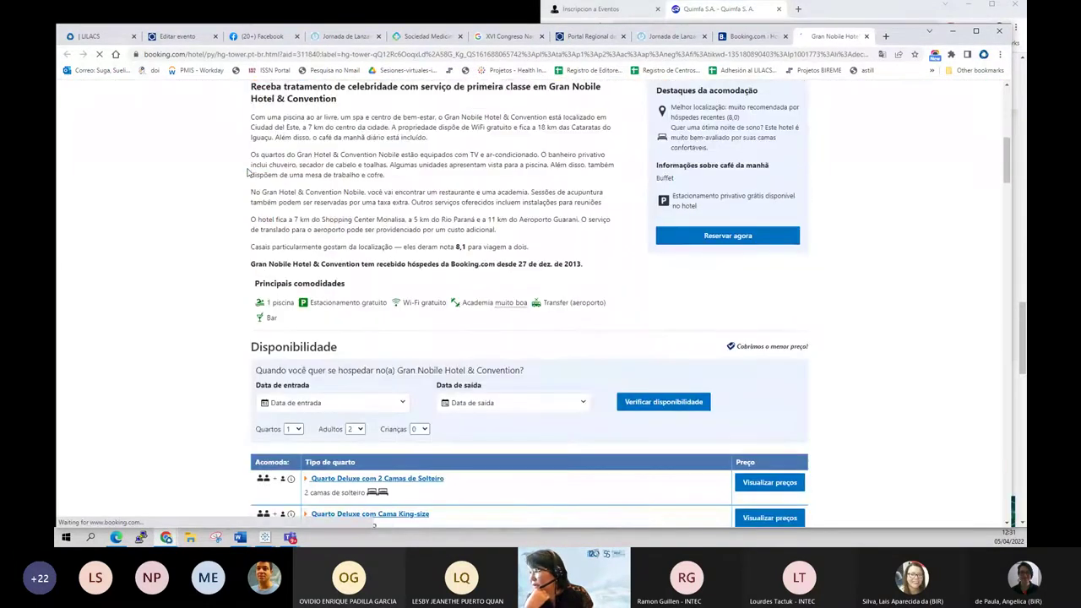
{"action": "scroll", "coordinate": [248, 172], "scroll_direction": "down", "scroll_amount": 3}
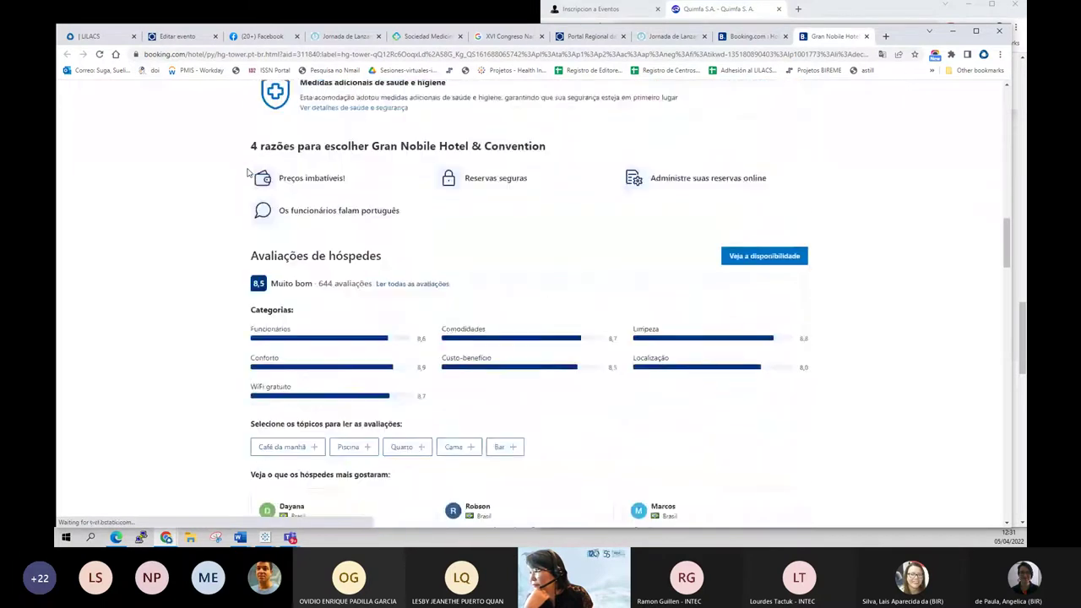
{"action": "scroll", "coordinate": [248, 172], "scroll_direction": "down", "scroll_amount": 3}
{"action": "scroll", "coordinate": [249, 172], "scroll_direction": "down", "scroll_amount": 10}
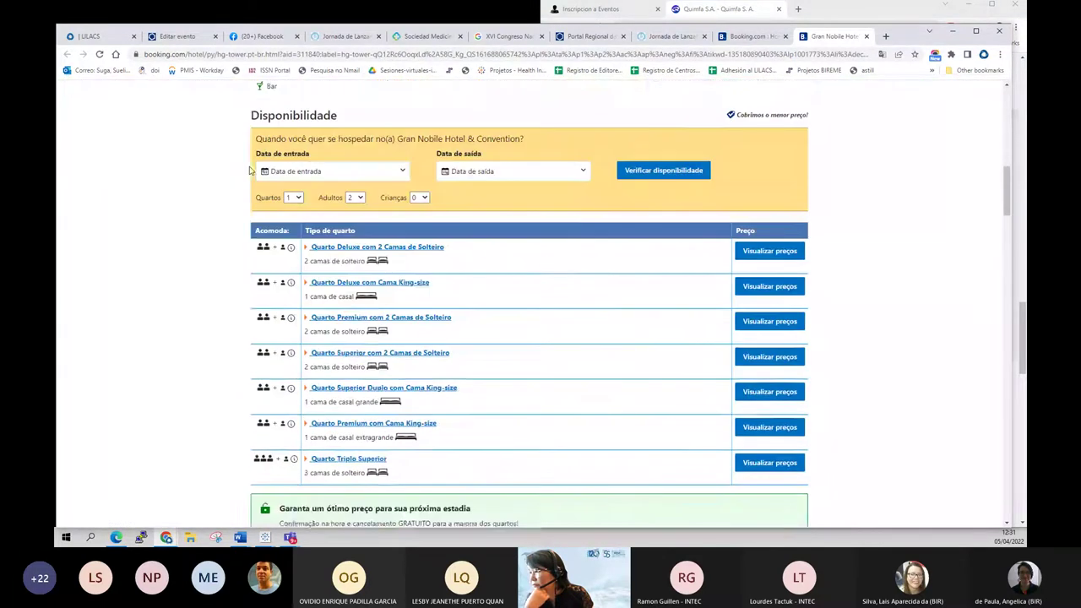
{"action": "scroll", "coordinate": [250, 171], "scroll_direction": "down", "scroll_amount": 10}
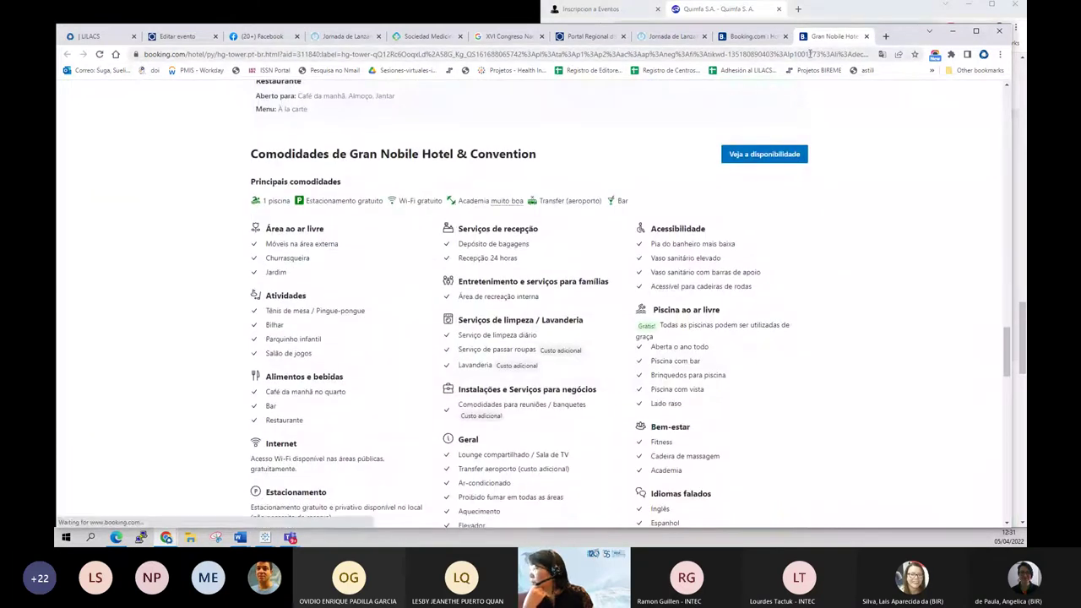
{"action": "left_click", "coordinate": [866, 36]}
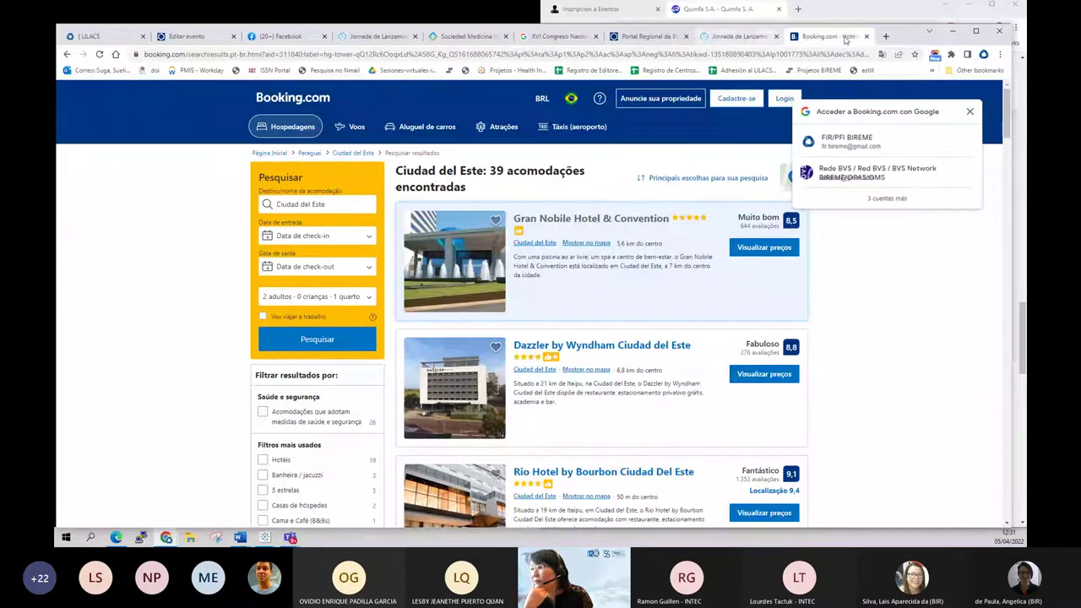
{"action": "left_click", "coordinate": [67, 54]}
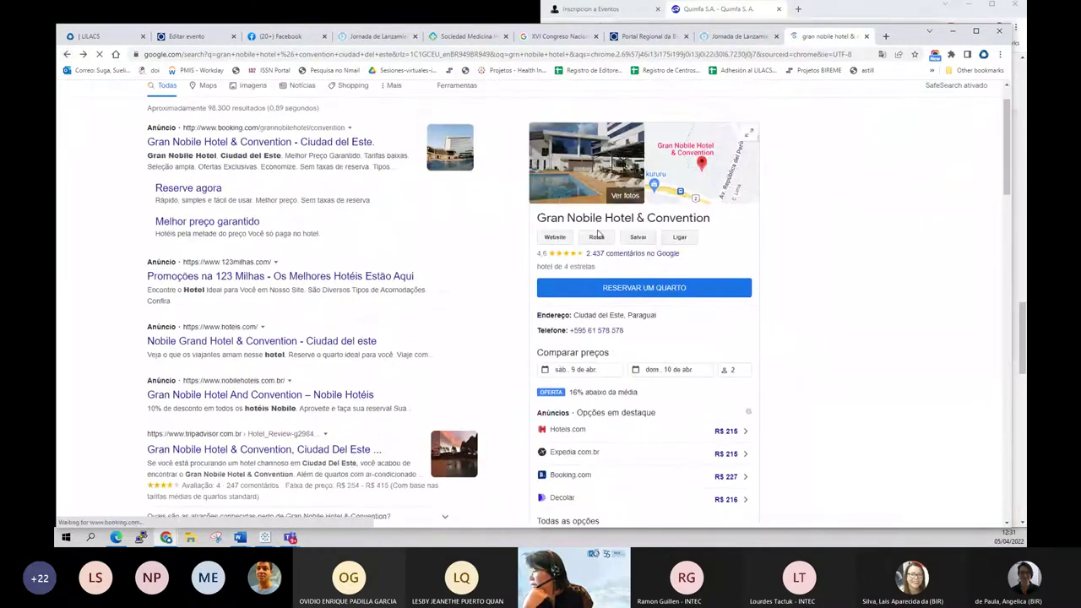
Look further through the search results and open "Reserva - Gran Nobile Hotel Ciudad del Este" on grannobileconvention.com
{"action": "scroll", "coordinate": [597, 348], "scroll_direction": "down", "scroll_amount": 2}
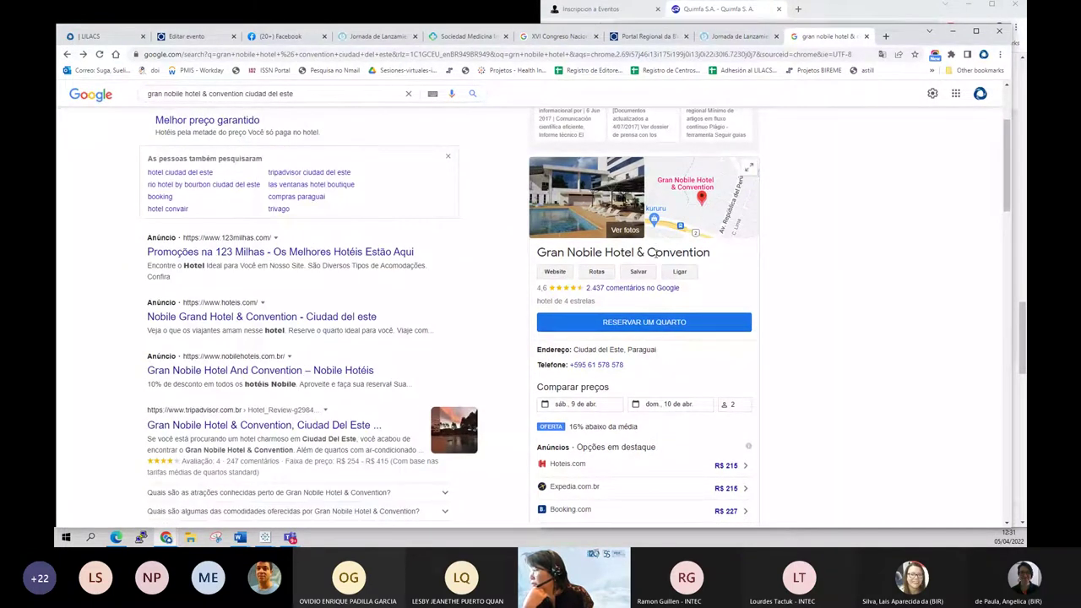
{"action": "scroll", "coordinate": [657, 245], "scroll_direction": "down", "scroll_amount": 1}
{"action": "scroll", "coordinate": [657, 258], "scroll_direction": "down", "scroll_amount": 2}
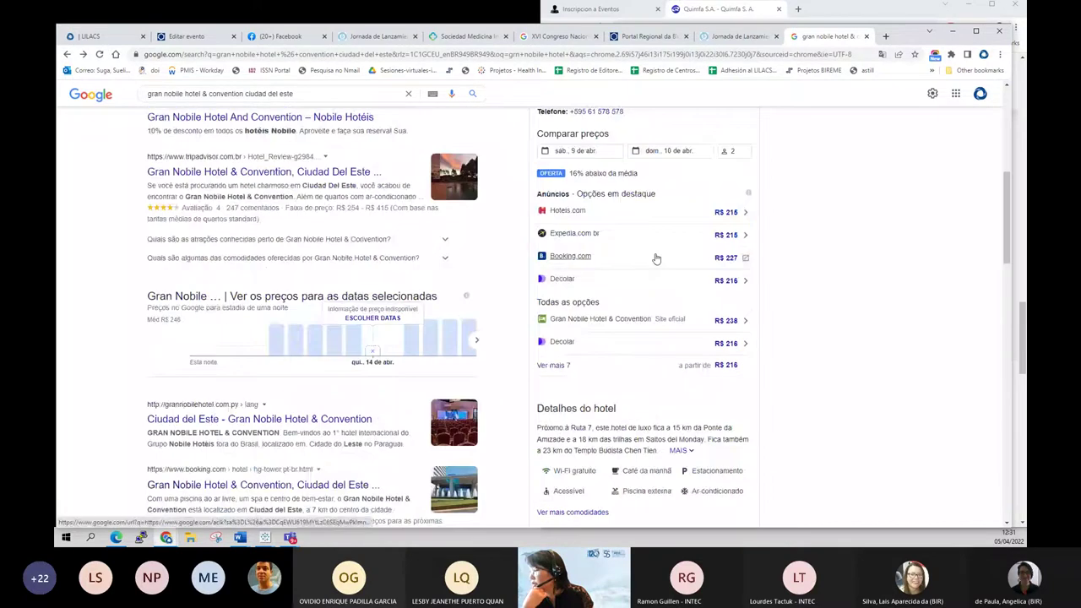
{"action": "scroll", "coordinate": [656, 258], "scroll_direction": "down", "scroll_amount": 3}
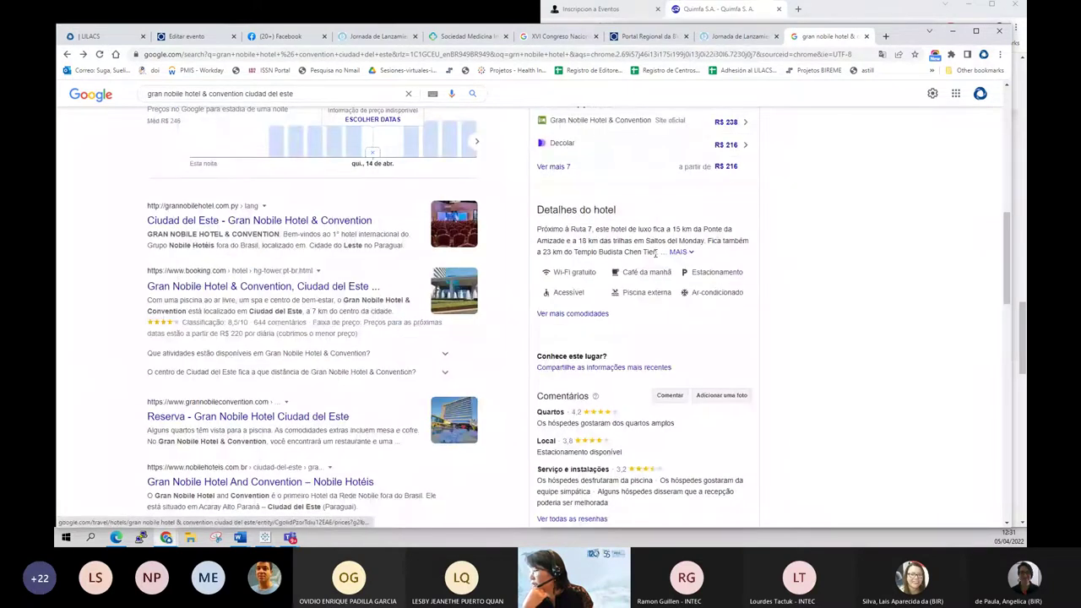
{"action": "scroll", "coordinate": [656, 255], "scroll_direction": "down", "scroll_amount": 1}
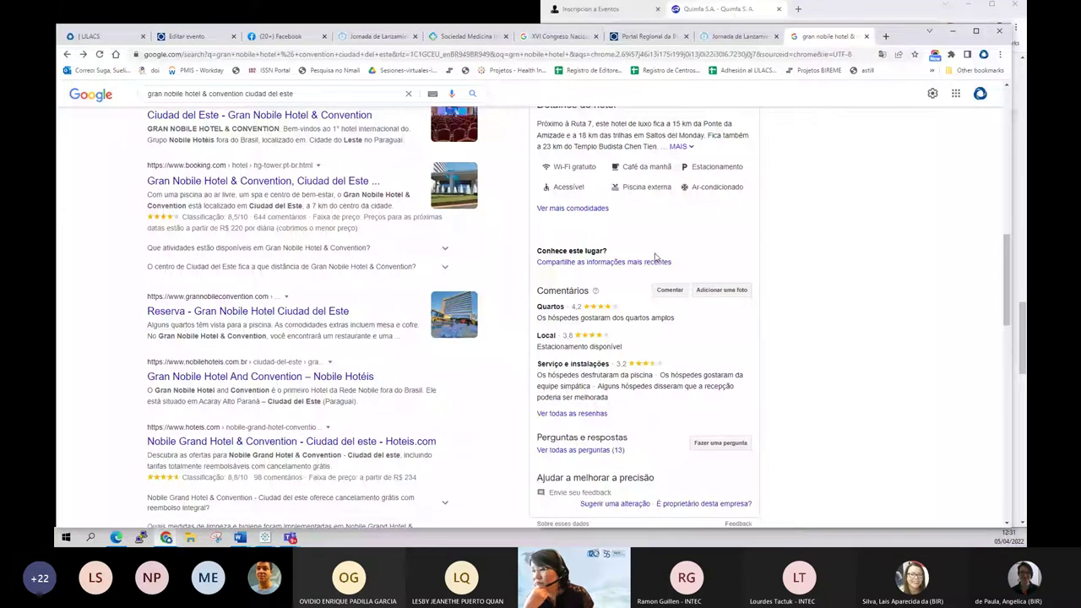
{"action": "scroll", "coordinate": [657, 258], "scroll_direction": "down", "scroll_amount": 1}
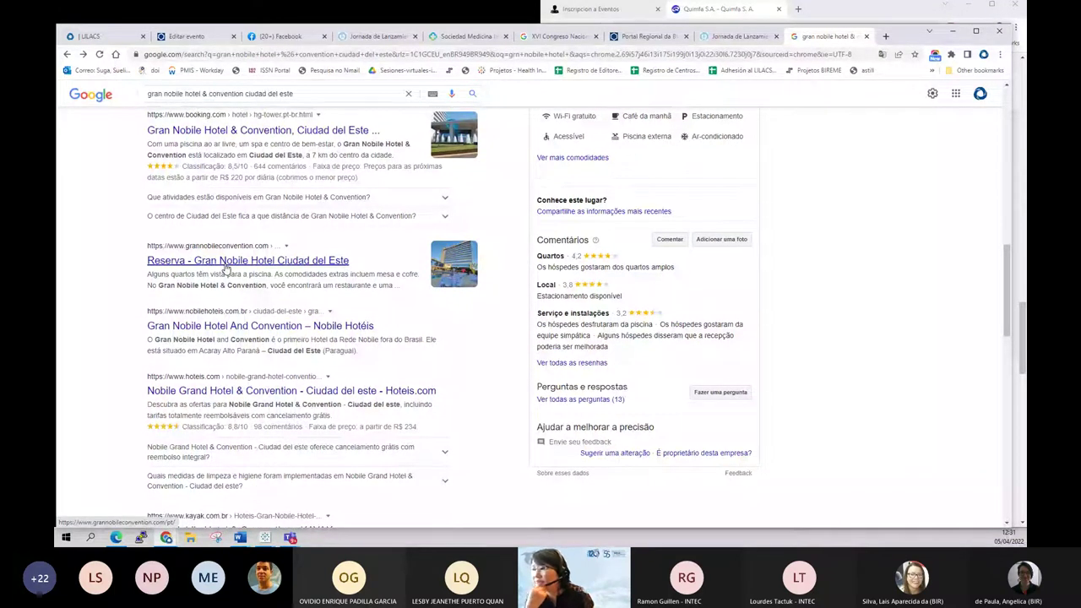
{"action": "left_click", "coordinate": [227, 268]}
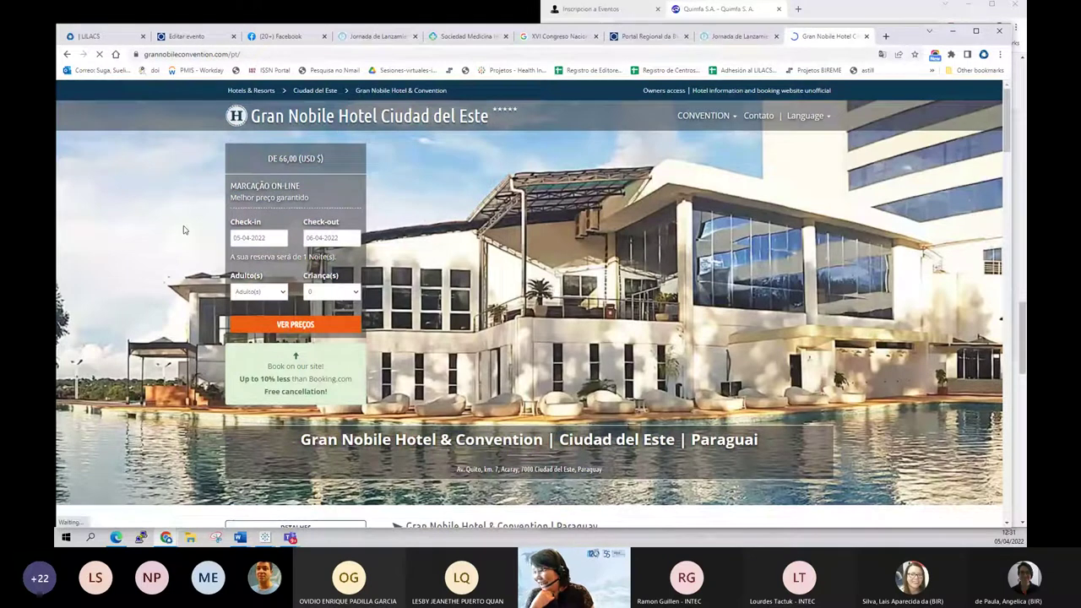
Examine the grannobileconvention.com page for the hotel's address and contact details, dismissing the booking offer
{"action": "scroll", "coordinate": [586, 228], "scroll_direction": "down", "scroll_amount": 20}
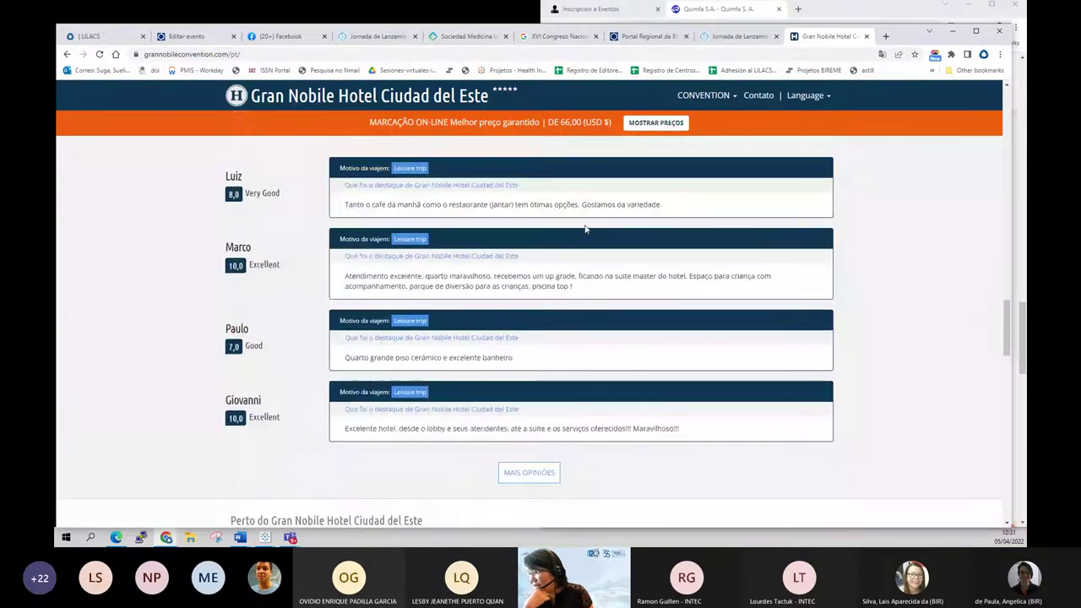
{"action": "scroll", "coordinate": [585, 228], "scroll_direction": "down", "scroll_amount": 7}
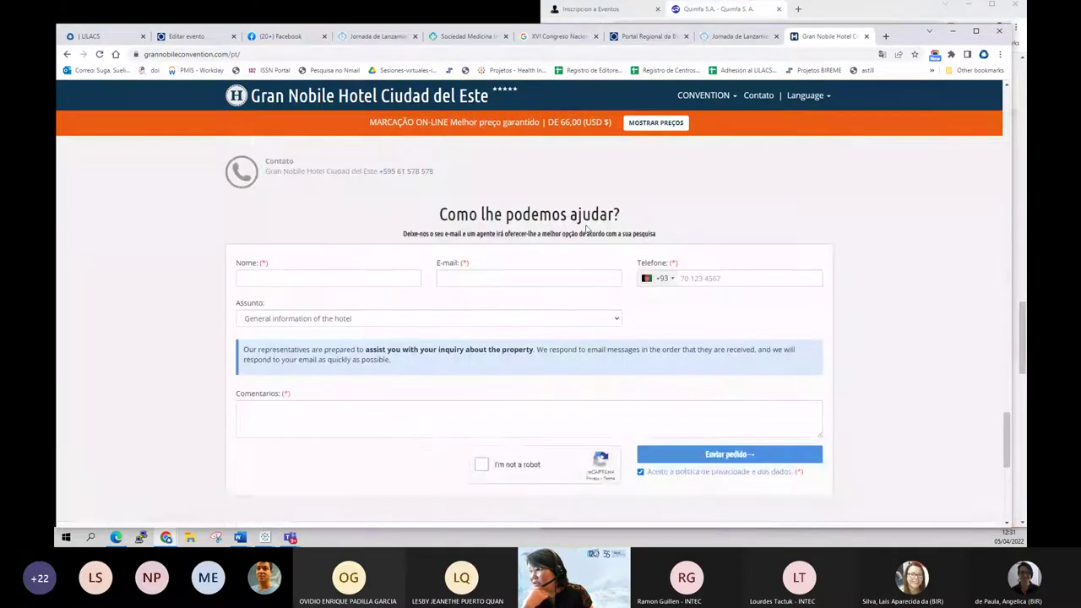
{"action": "scroll", "coordinate": [588, 230], "scroll_direction": "up", "scroll_amount": 1}
{"action": "scroll", "coordinate": [587, 229], "scroll_direction": "down", "scroll_amount": 8}
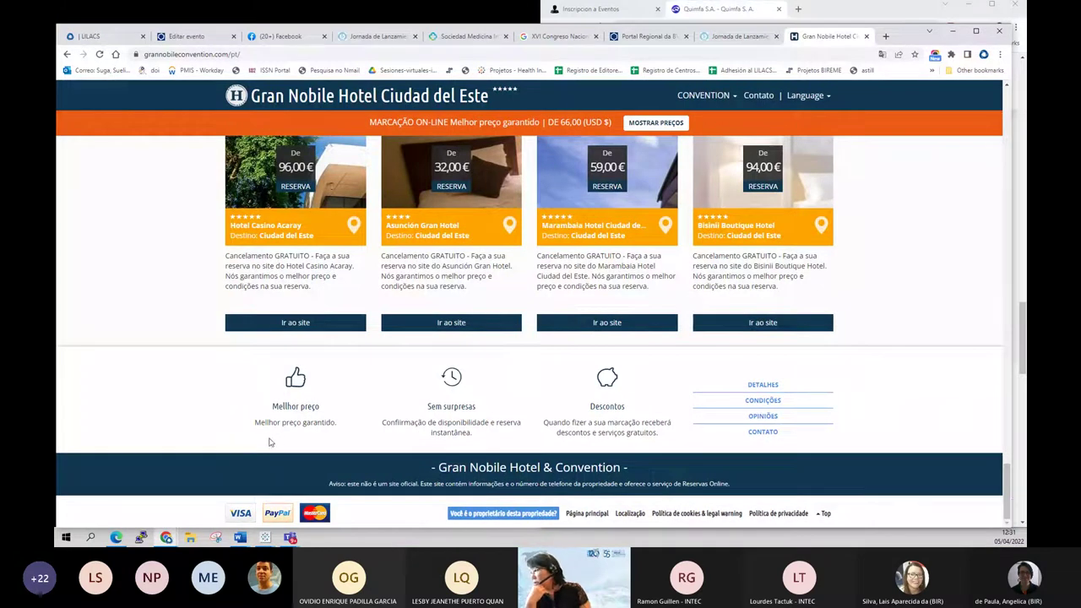
{"action": "scroll", "coordinate": [269, 442], "scroll_direction": "up", "scroll_amount": 6}
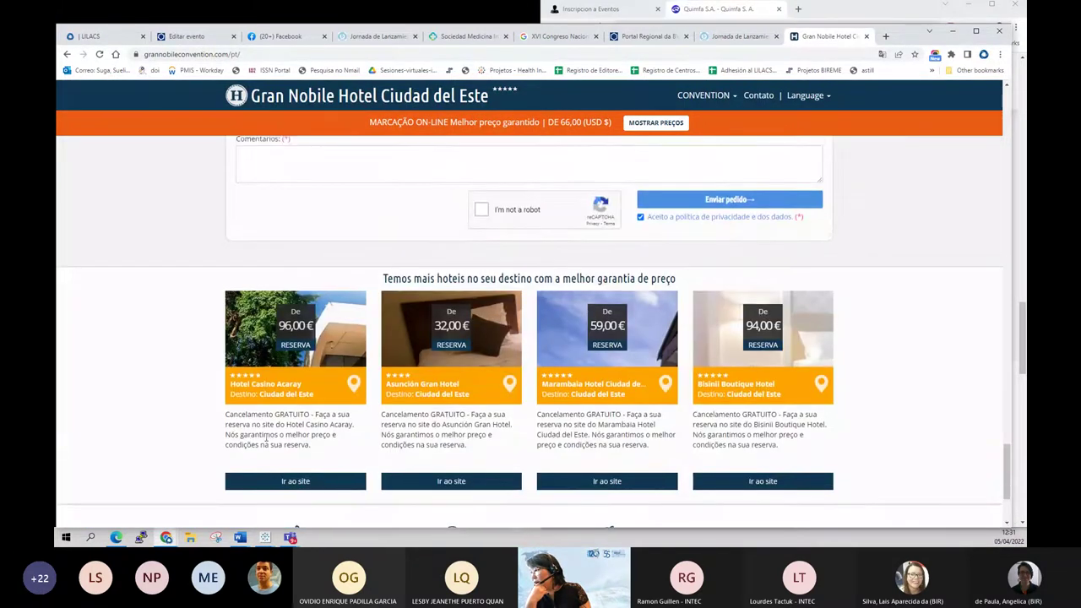
{"action": "scroll", "coordinate": [265, 440], "scroll_direction": "up", "scroll_amount": 3}
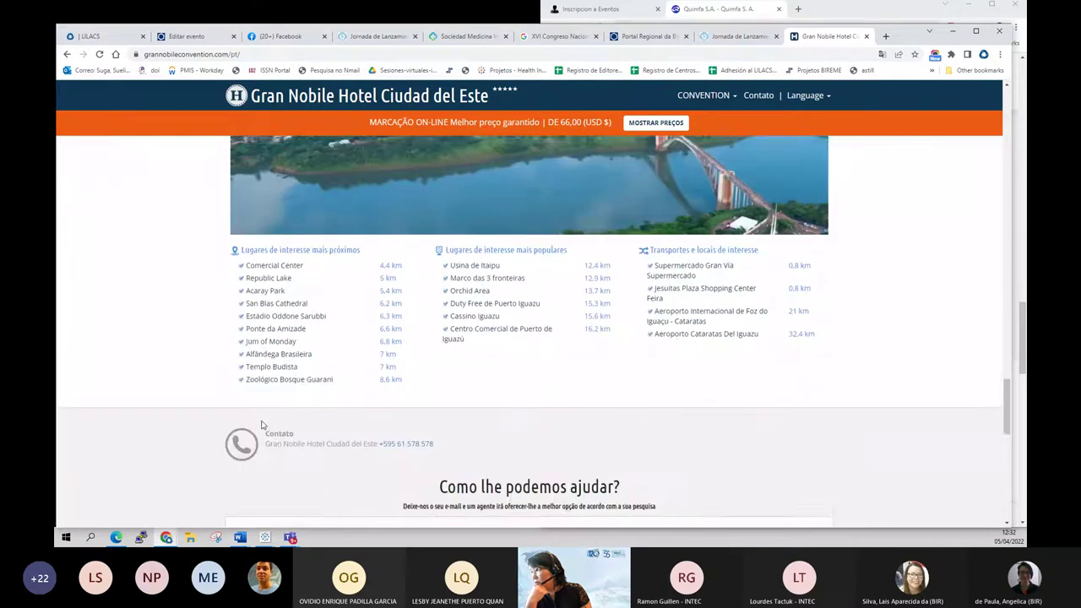
{"action": "scroll", "coordinate": [262, 423], "scroll_direction": "up", "scroll_amount": 10}
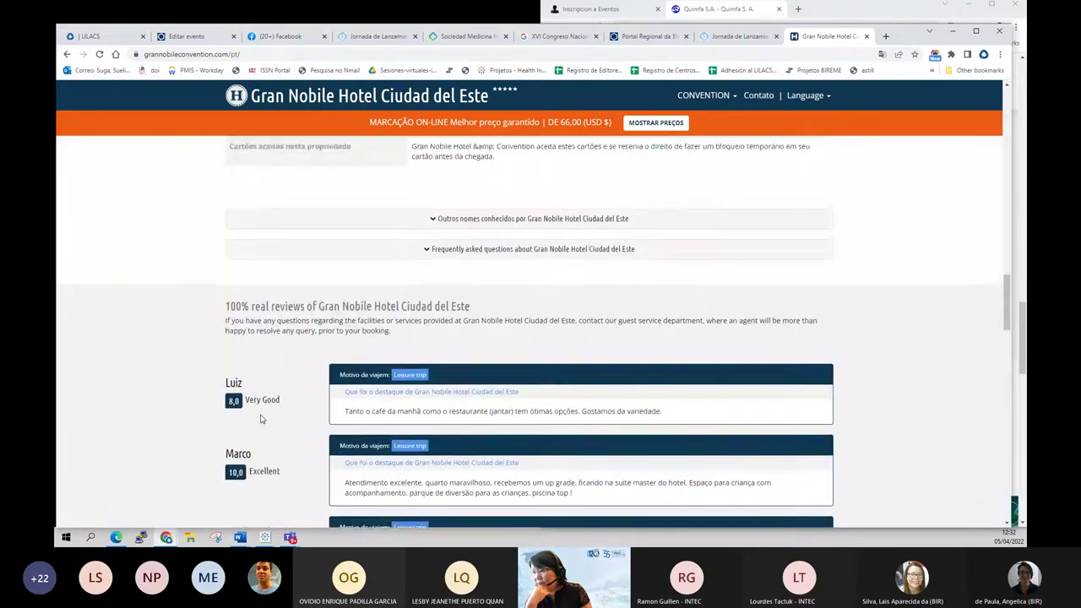
{"action": "scroll", "coordinate": [261, 412], "scroll_direction": "up", "scroll_amount": 10}
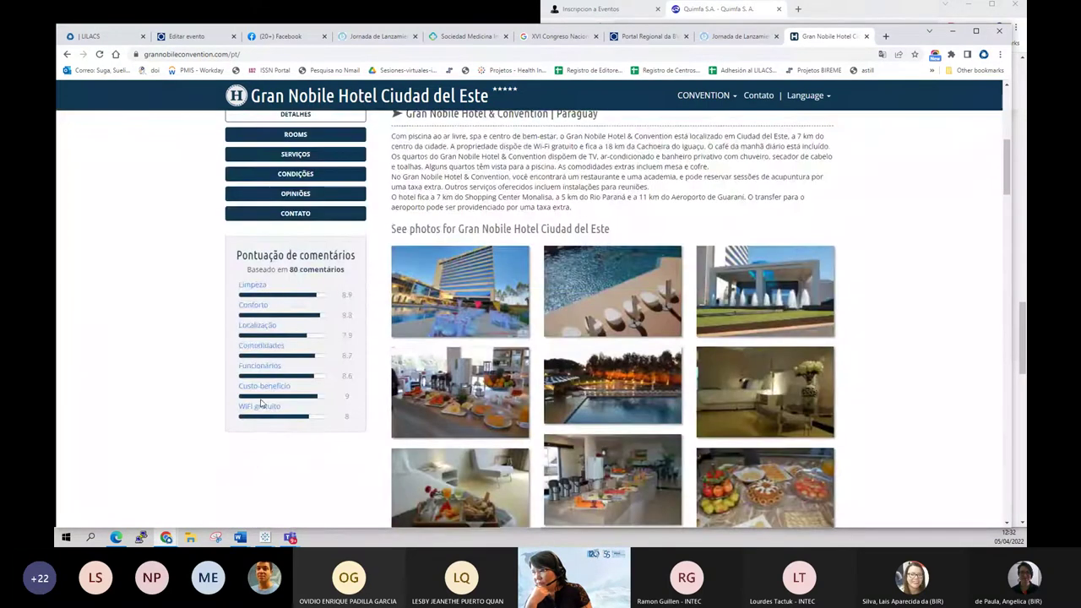
{"action": "scroll", "coordinate": [261, 402], "scroll_direction": "up", "scroll_amount": 3}
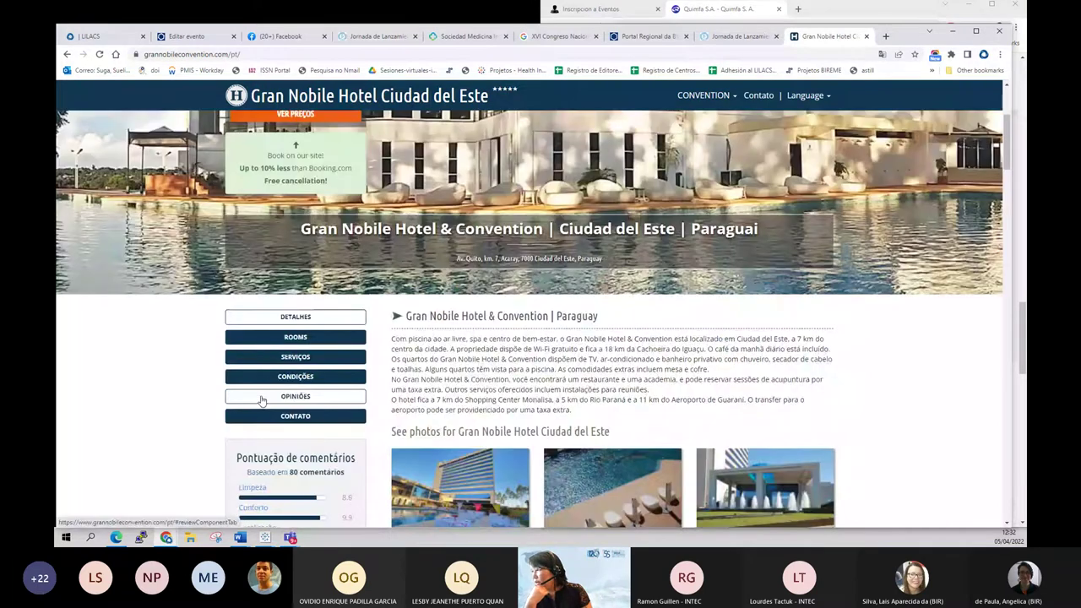
{"action": "scroll", "coordinate": [262, 397], "scroll_direction": "up", "scroll_amount": 1}
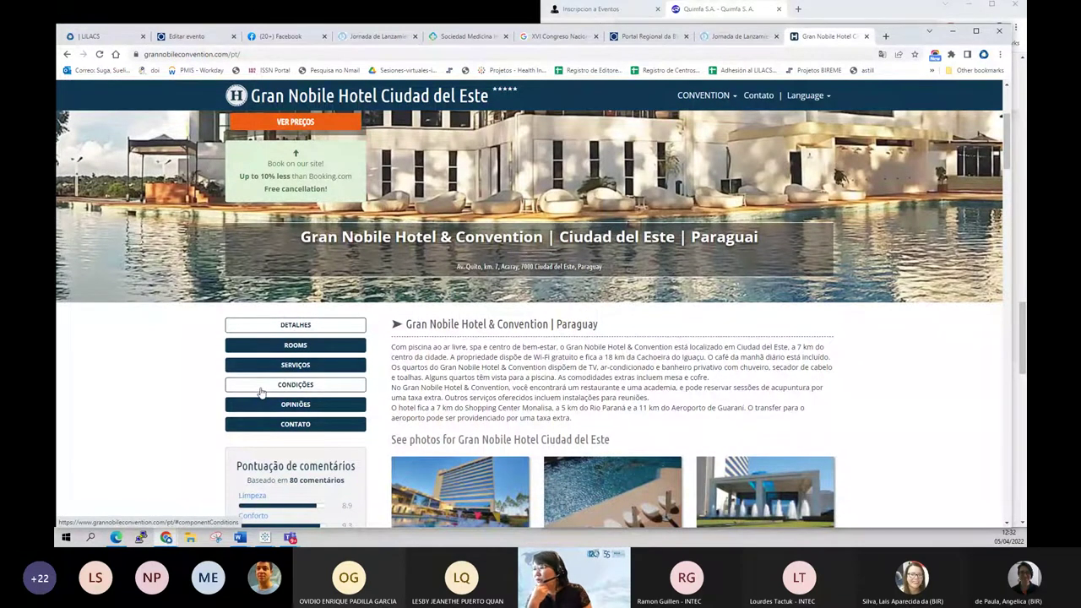
{"action": "scroll", "coordinate": [262, 393], "scroll_direction": "up", "scroll_amount": 3}
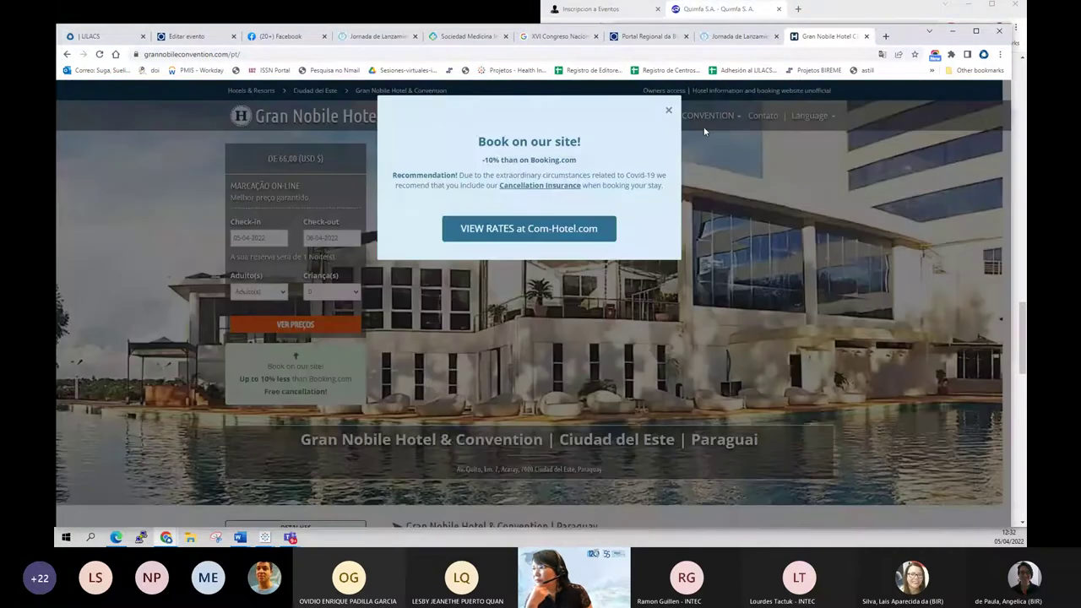
{"action": "left_click", "coordinate": [669, 113]}
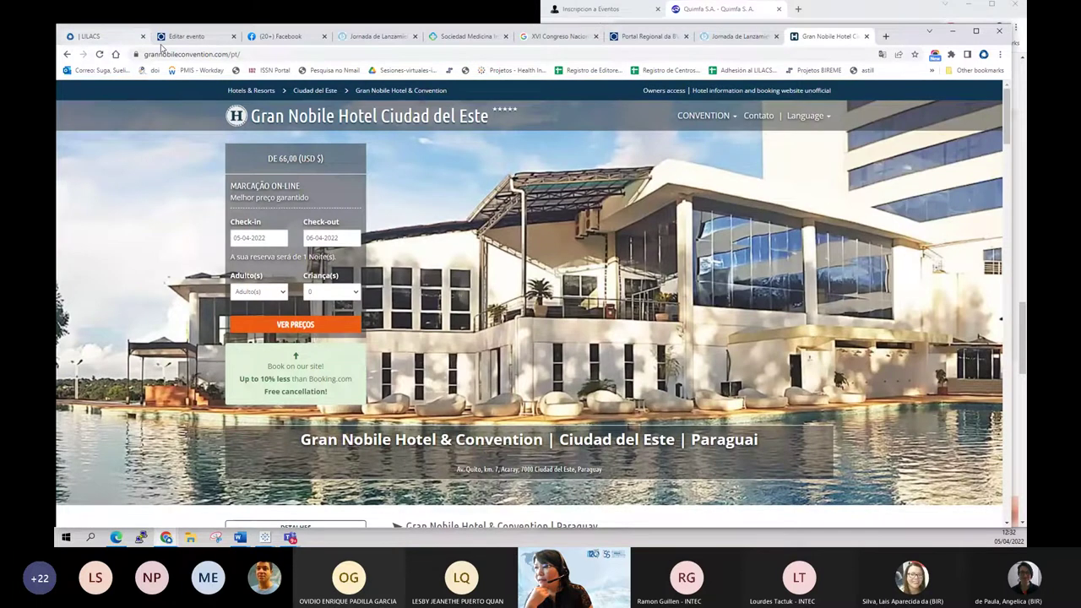
Check the hotel page's rooms and services sections, and return to the congress record's edit form in FI-ADMIN
{"action": "scroll", "coordinate": [254, 368], "scroll_direction": "down", "scroll_amount": 2}
{"action": "scroll", "coordinate": [254, 374], "scroll_direction": "down", "scroll_amount": 10}
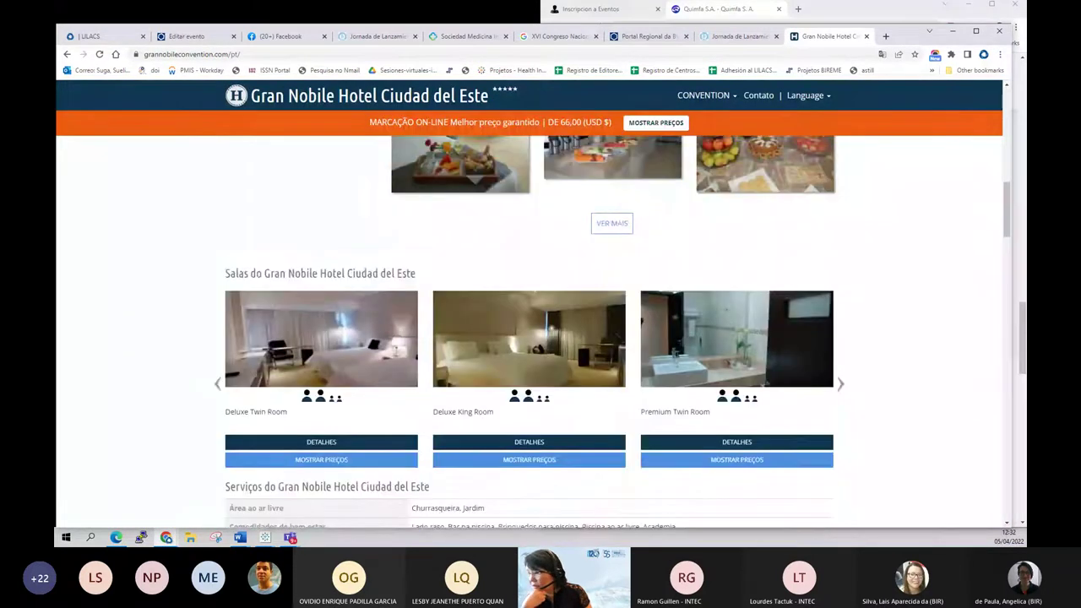
{"action": "scroll", "coordinate": [257, 363], "scroll_direction": "down", "scroll_amount": 3}
{"action": "scroll", "coordinate": [257, 363], "scroll_direction": "down", "scroll_amount": 1}
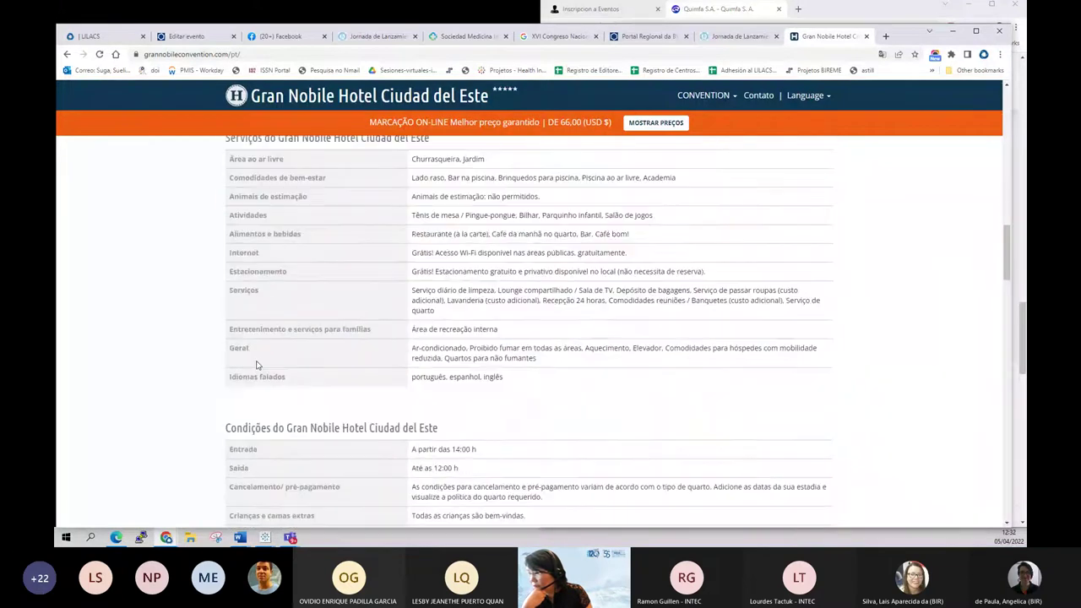
{"action": "scroll", "coordinate": [257, 363], "scroll_direction": "up", "scroll_amount": 7}
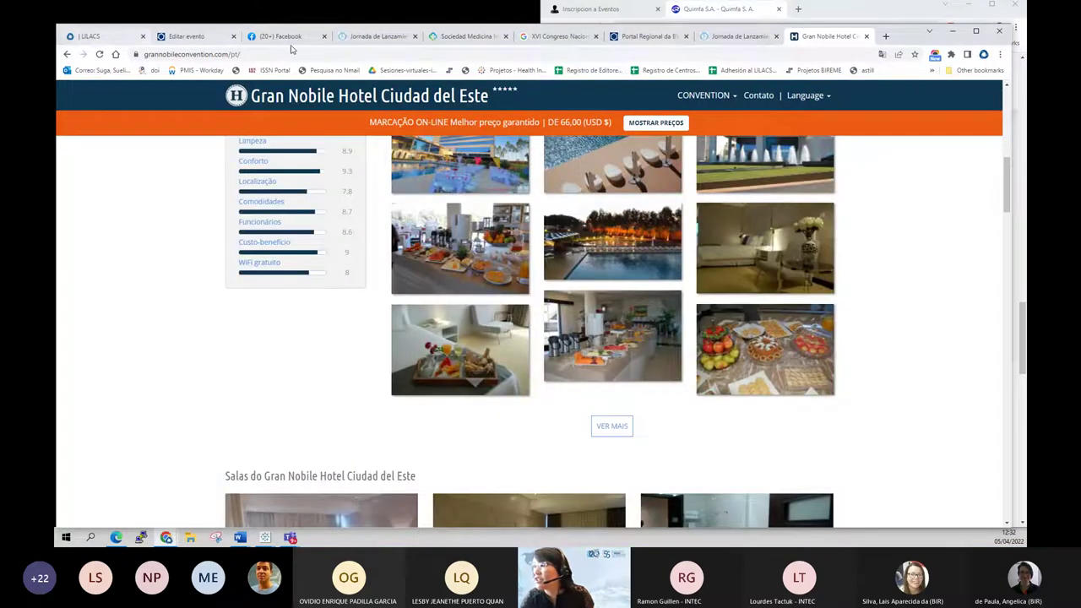
{"action": "left_click", "coordinate": [187, 36]}
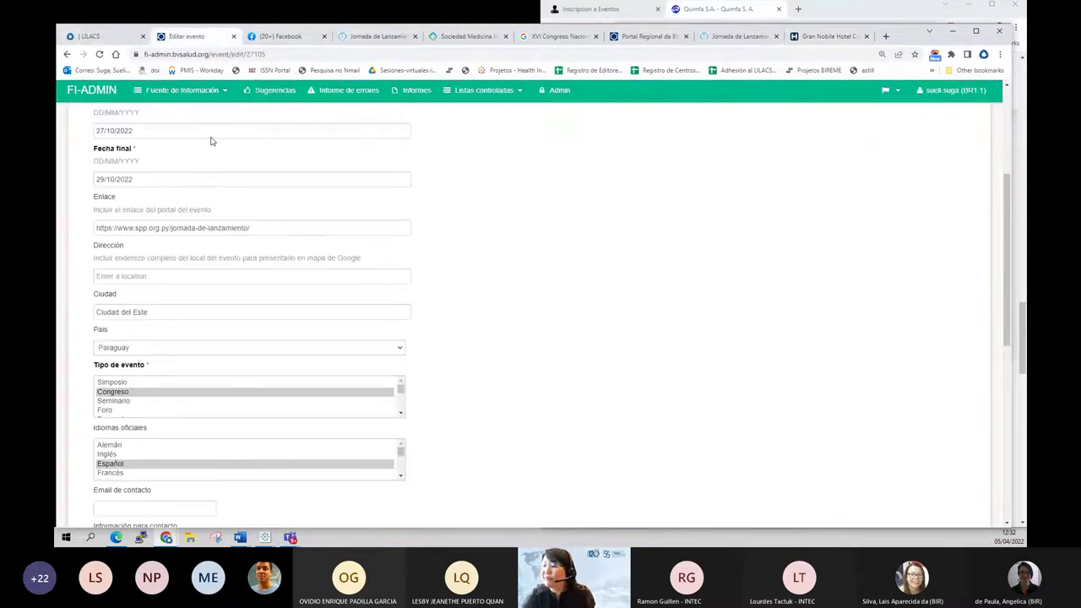
Review the congress record's address, city, country, event type and contact fields in the edit form
{"action": "left_click", "coordinate": [127, 276]}
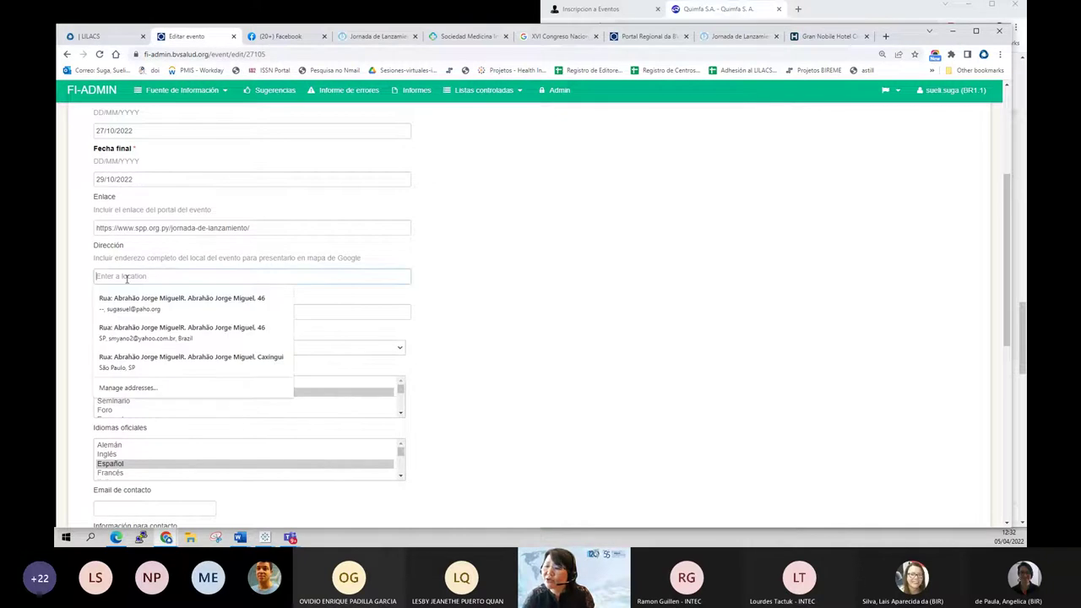
{"action": "left_click", "coordinate": [77, 280]}
{"action": "scroll", "coordinate": [78, 282], "scroll_direction": "down", "scroll_amount": 1}
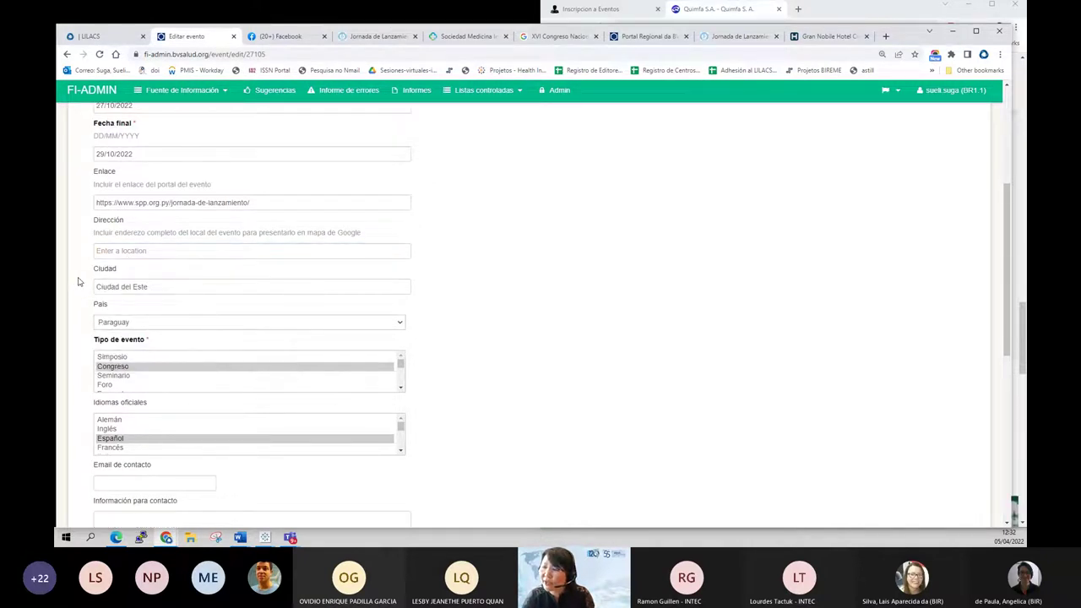
{"action": "scroll", "coordinate": [79, 282], "scroll_direction": "down", "scroll_amount": 2}
{"action": "scroll", "coordinate": [99, 198], "scroll_direction": "up", "scroll_amount": 1}
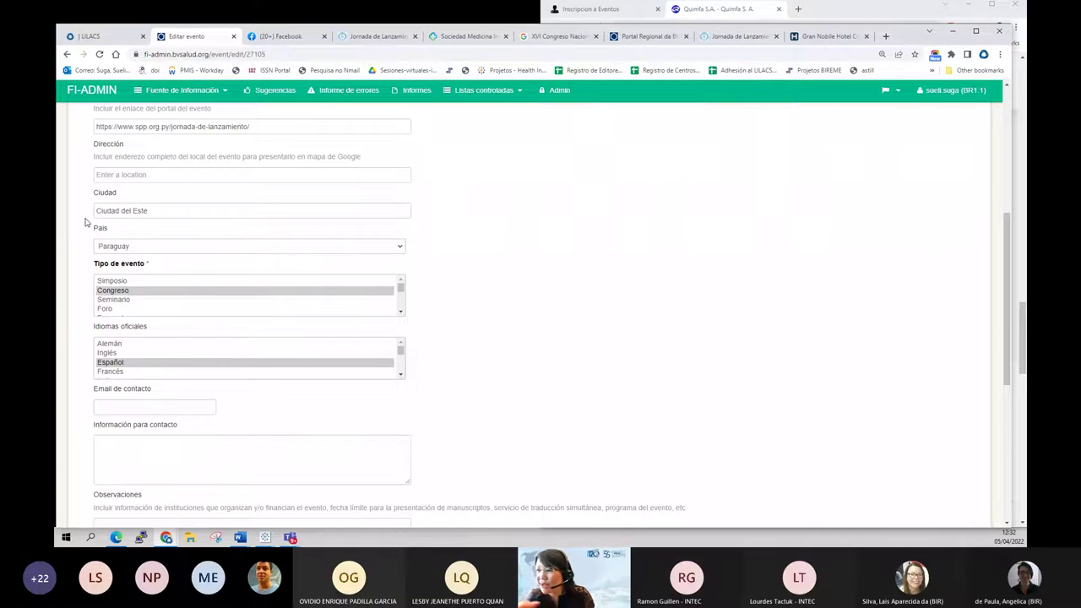
{"action": "scroll", "coordinate": [84, 223], "scroll_direction": "down", "scroll_amount": 1}
{"action": "left_click", "coordinate": [165, 160]}
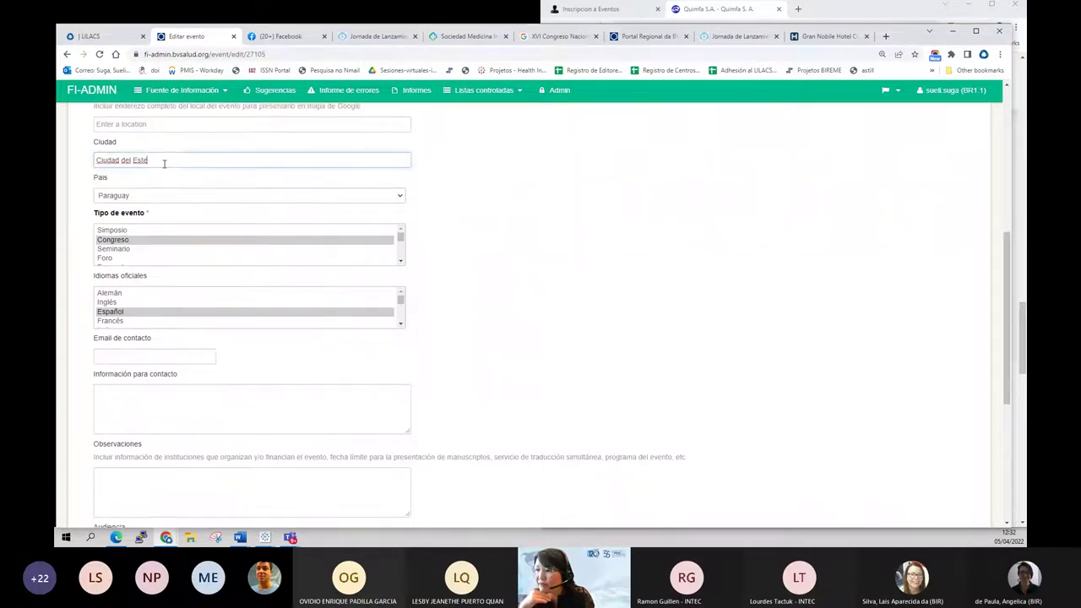
{"action": "left_click", "coordinate": [72, 224]}
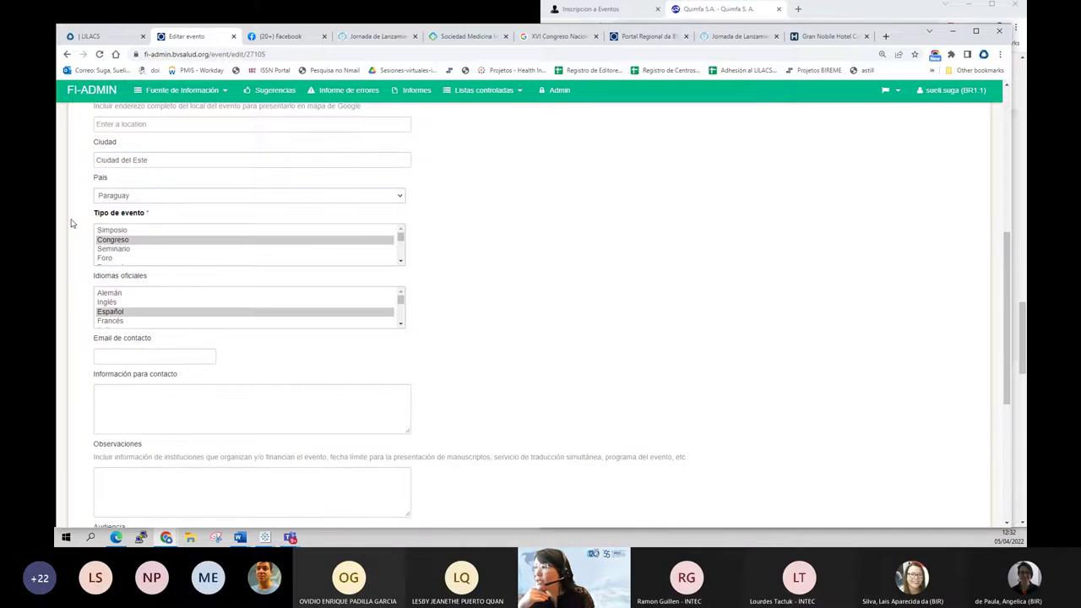
Check the congress dates and city on the Jornada de Lanzamiento poster and return to the record's edit form
{"action": "left_click", "coordinate": [386, 40]}
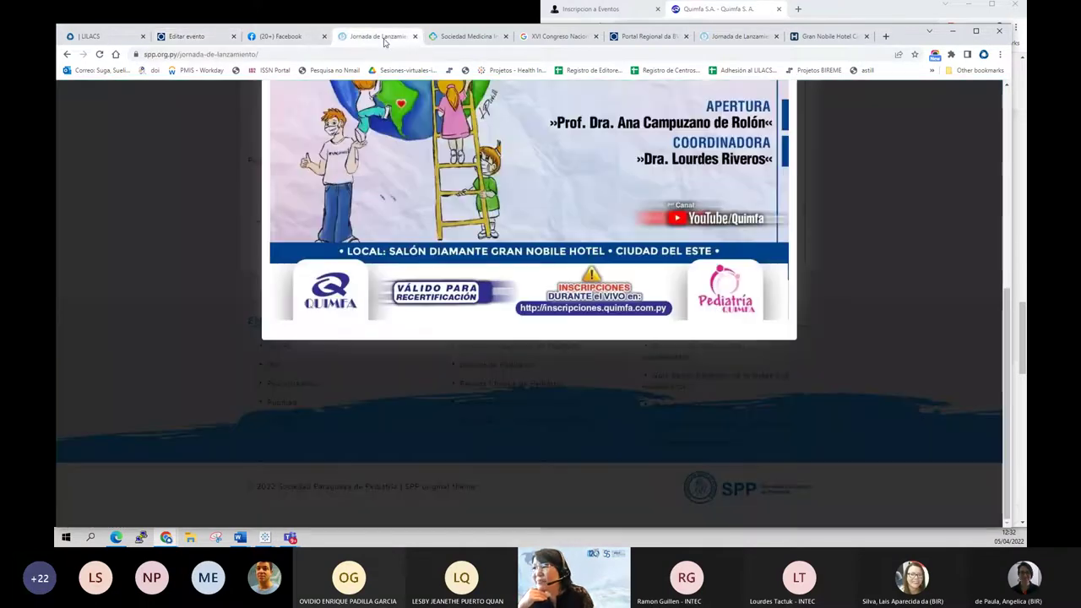
{"action": "scroll", "coordinate": [401, 117], "scroll_direction": "up", "scroll_amount": 1}
{"action": "scroll", "coordinate": [401, 117], "scroll_direction": "up", "scroll_amount": 4}
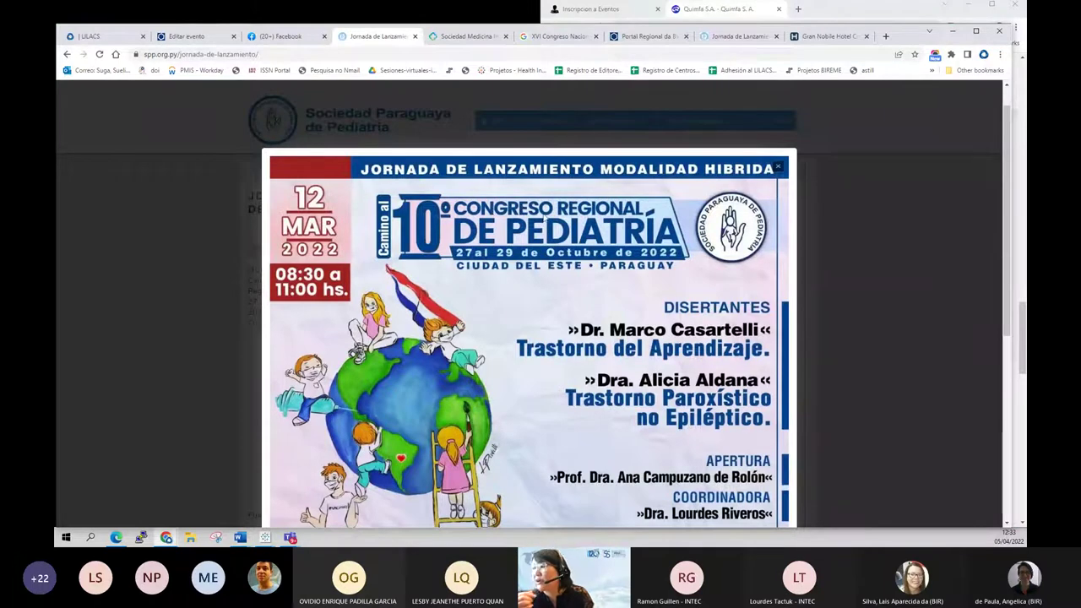
{"action": "left_click", "coordinate": [190, 37]}
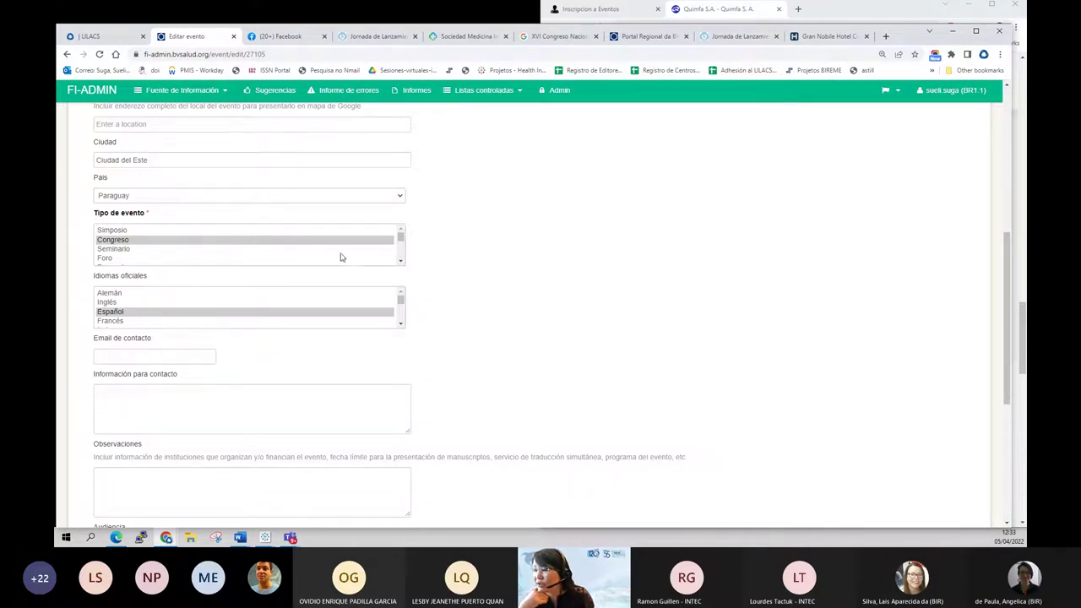
Look through the available event types in the Tipo de evento list and check the selected type and official language
{"action": "scroll", "coordinate": [343, 258], "scroll_direction": "up", "scroll_amount": 1}
{"action": "left_click", "coordinate": [402, 312]}
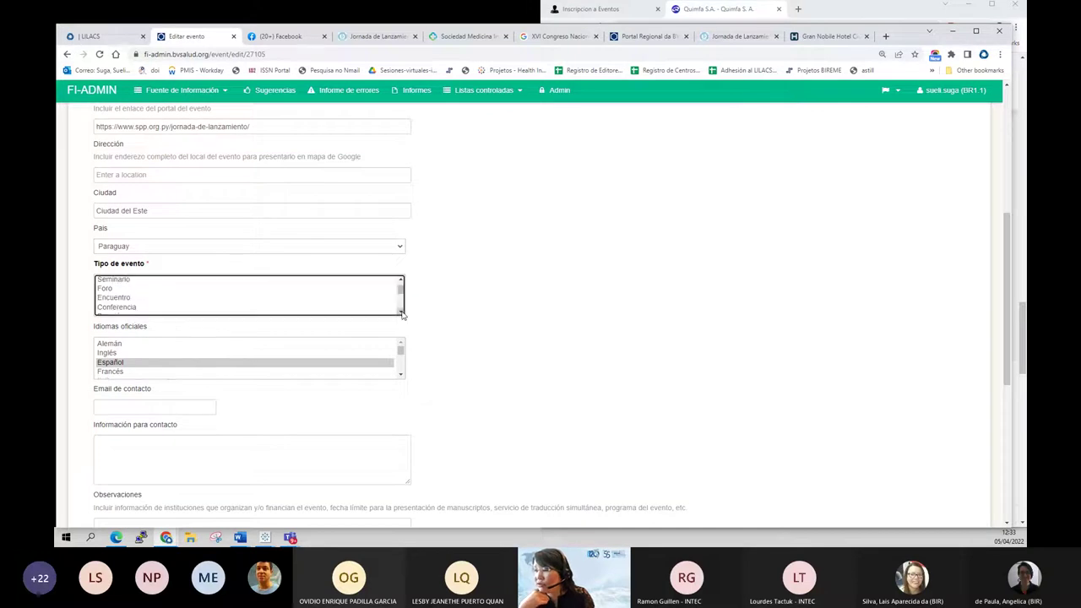
{"action": "left_click", "coordinate": [401, 312]}
{"action": "left_click", "coordinate": [402, 311]}
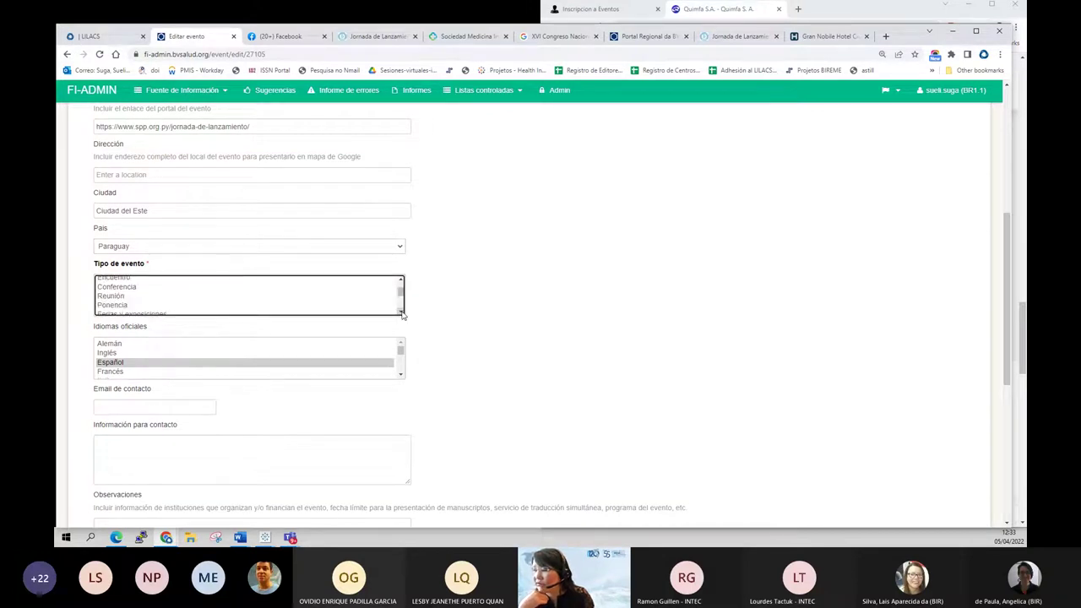
{"action": "left_click", "coordinate": [402, 312]}
{"action": "left_click", "coordinate": [401, 312]}
{"action": "left_click", "coordinate": [401, 312]}
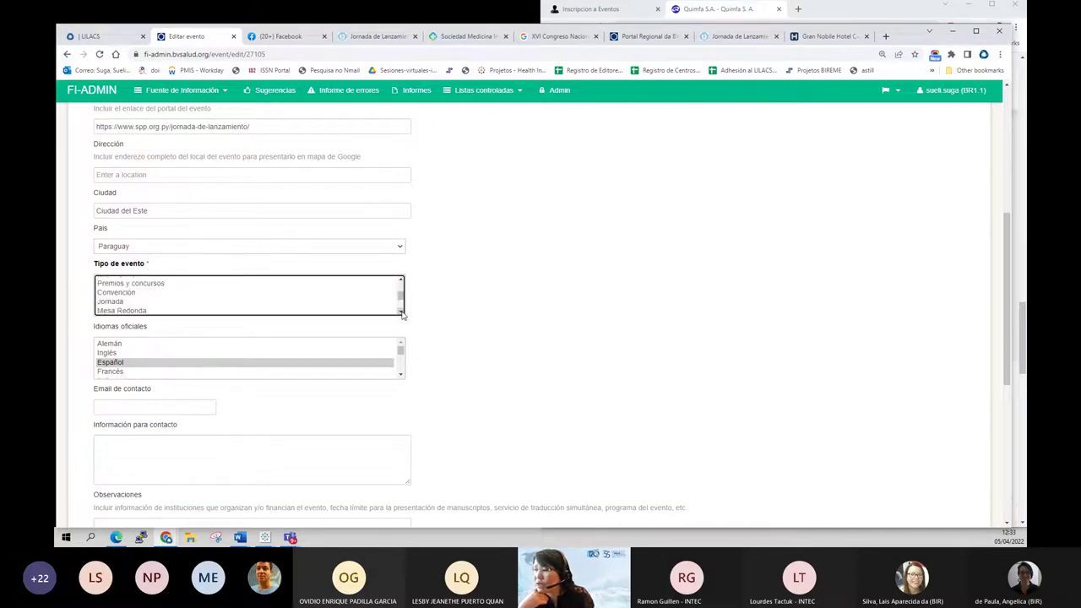
{"action": "left_click", "coordinate": [401, 311]}
{"action": "left_click", "coordinate": [401, 312]}
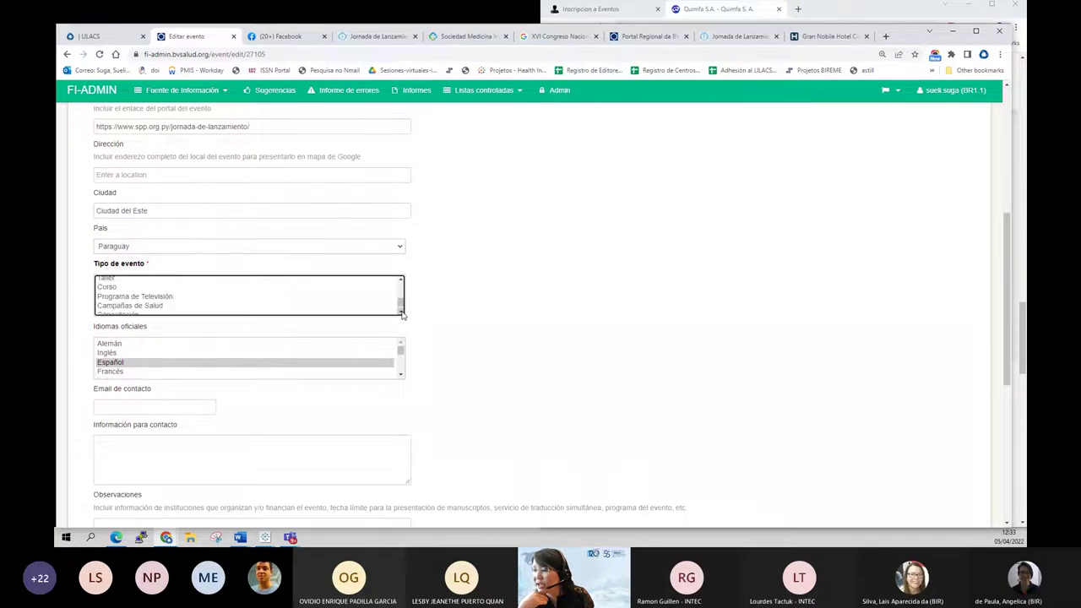
{"action": "left_click", "coordinate": [401, 311]}
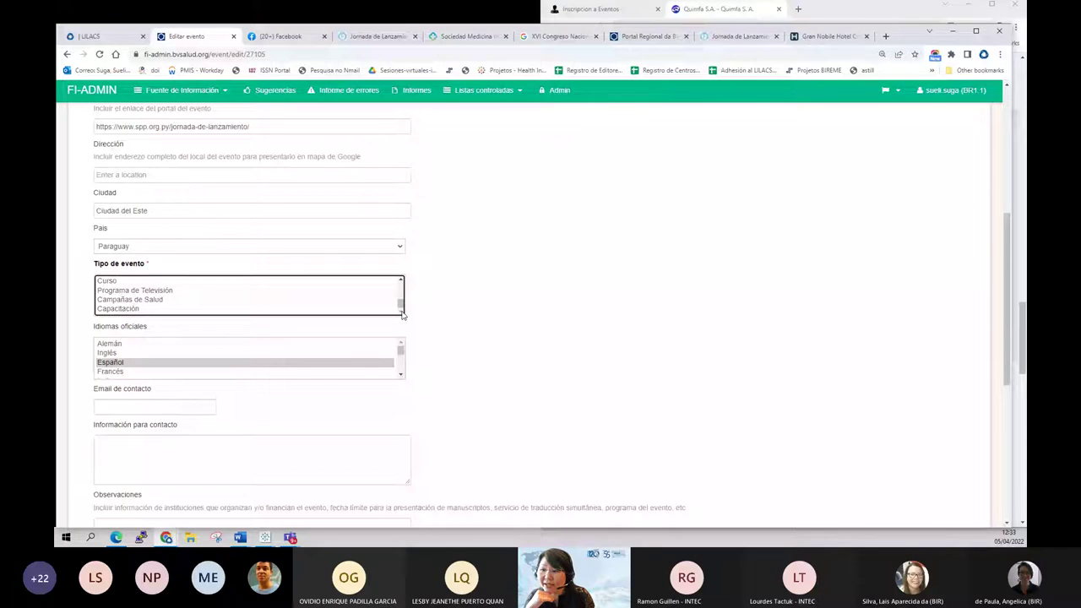
{"action": "left_click", "coordinate": [509, 250]}
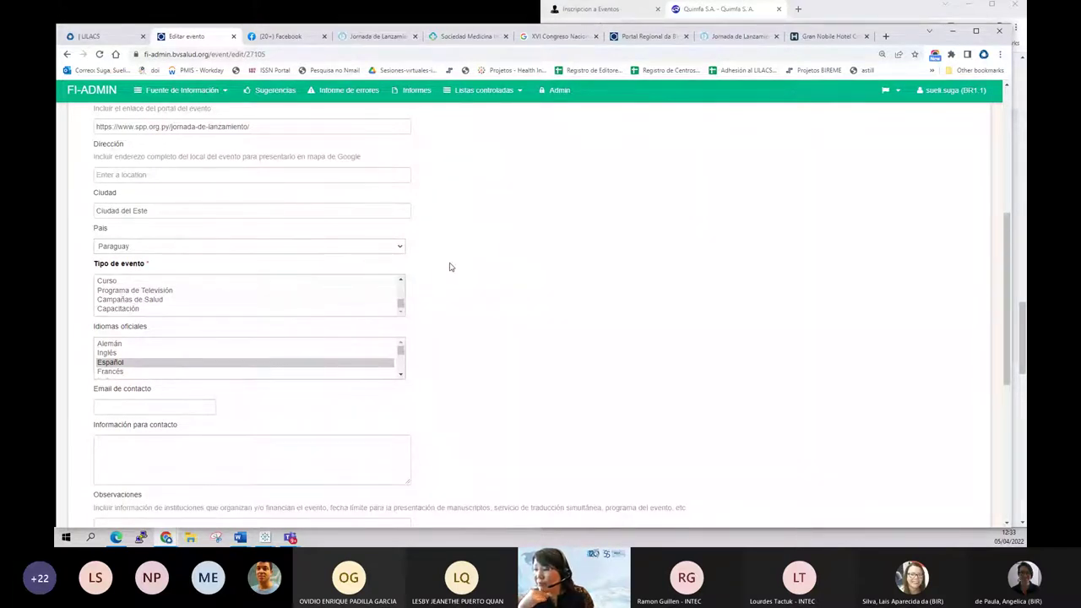
{"action": "scroll", "coordinate": [436, 313], "scroll_direction": "down", "scroll_amount": 1}
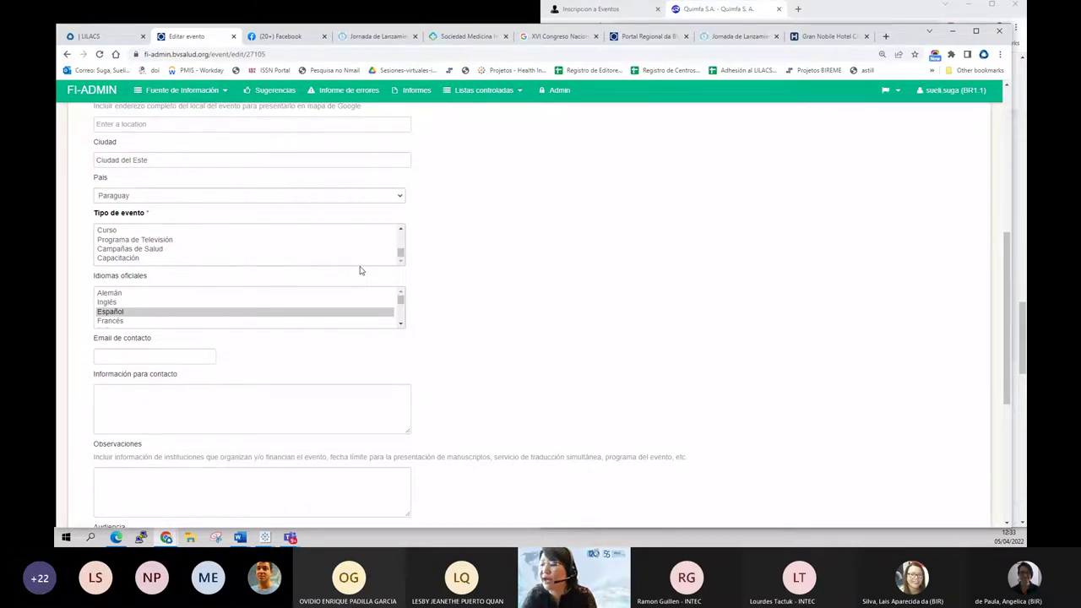
{"action": "scroll", "coordinate": [360, 271], "scroll_direction": "down", "scroll_amount": 1}
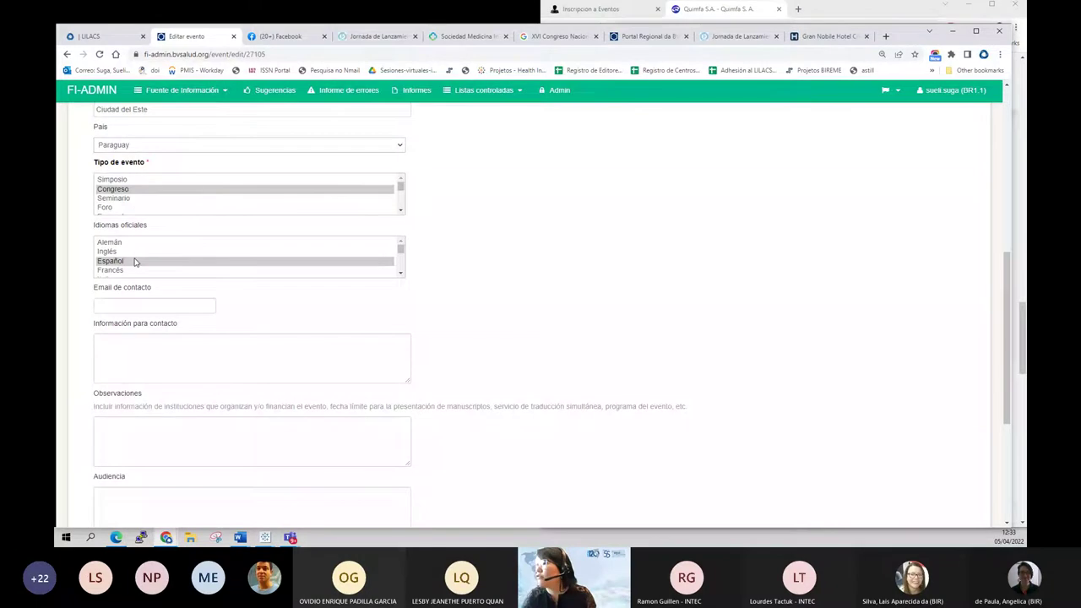
Compare the launch poster's speaker, venue and registration details with the record, and return to the edit form
{"action": "left_click", "coordinate": [382, 38]}
{"action": "scroll", "coordinate": [529, 304], "scroll_direction": "down", "scroll_amount": 2}
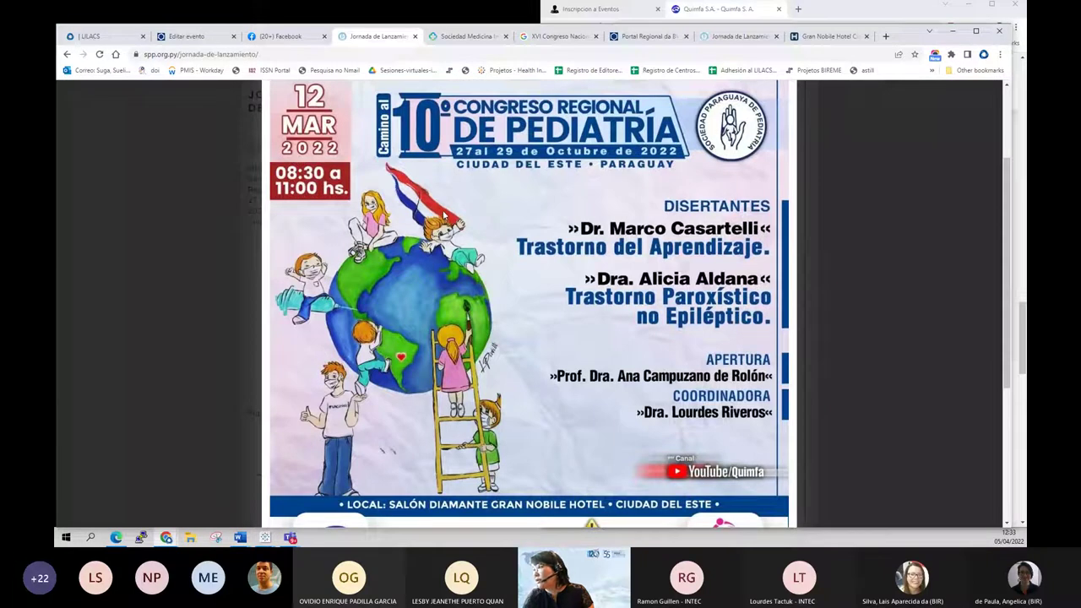
{"action": "left_click", "coordinate": [190, 37]}
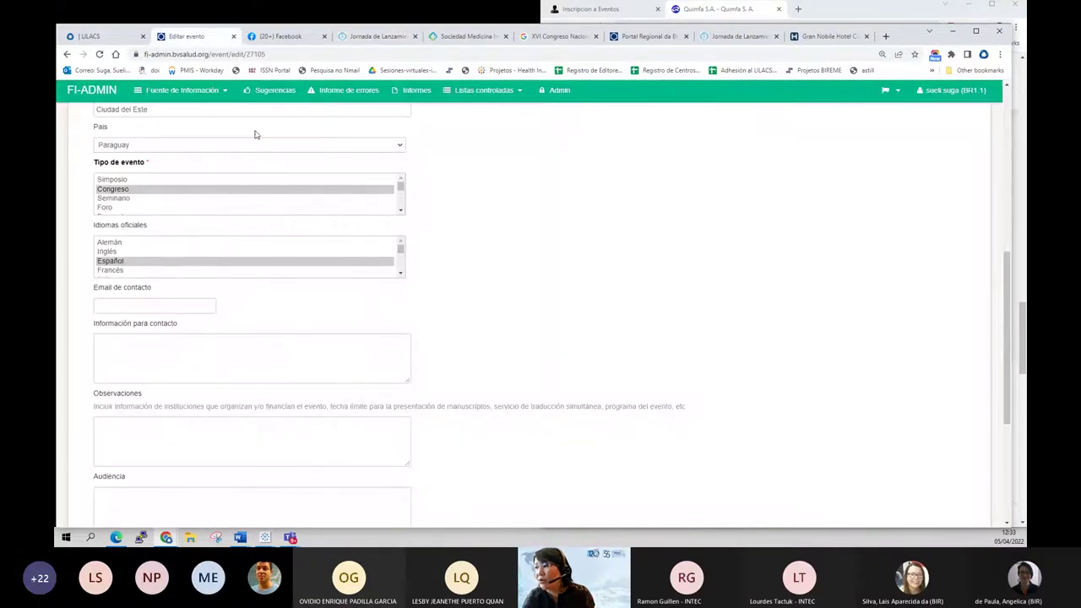
{"action": "left_click", "coordinate": [378, 36]}
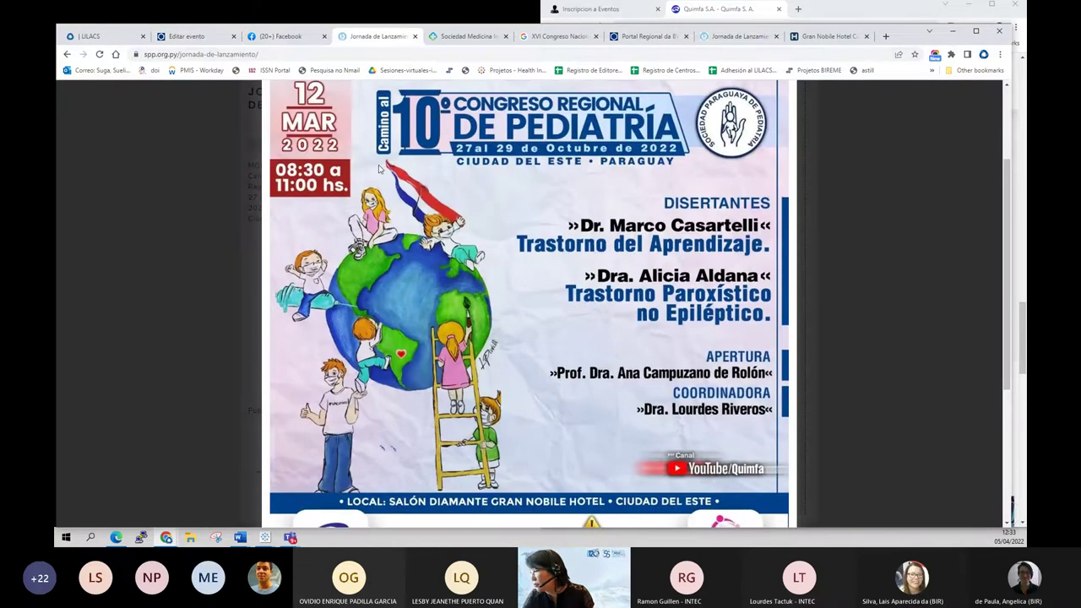
{"action": "scroll", "coordinate": [379, 169], "scroll_direction": "down", "scroll_amount": 2}
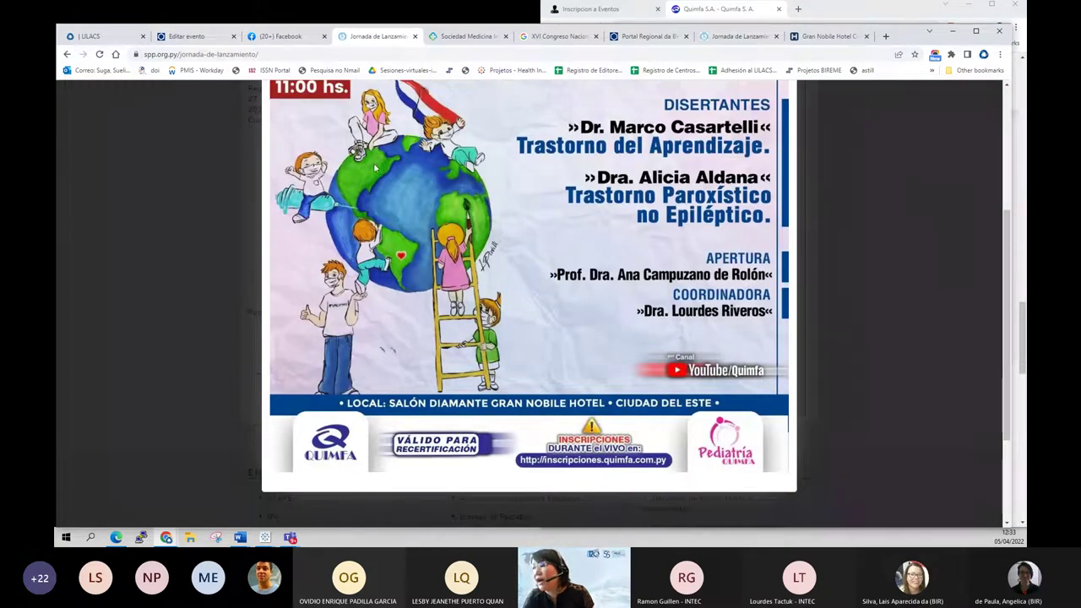
{"action": "left_click", "coordinate": [203, 38]}
Look on both open Jornada de Lanzamiento pages for contact details for the Información para contacto field
{"action": "scroll", "coordinate": [232, 288], "scroll_direction": "down", "scroll_amount": 1}
{"action": "left_click", "coordinate": [245, 305]}
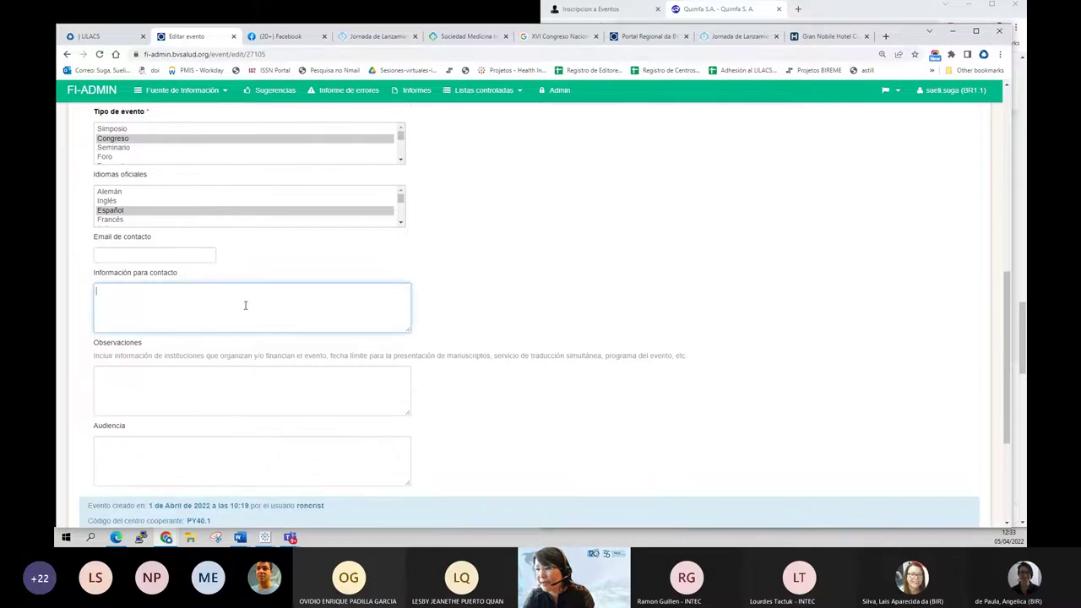
{"action": "left_click", "coordinate": [734, 36]}
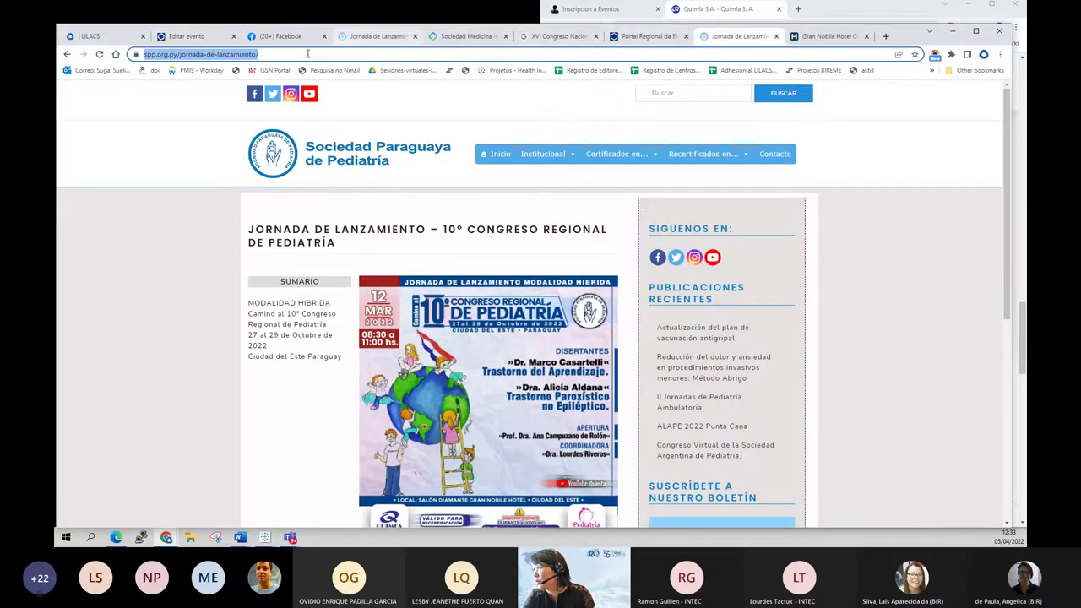
{"action": "left_click", "coordinate": [370, 38]}
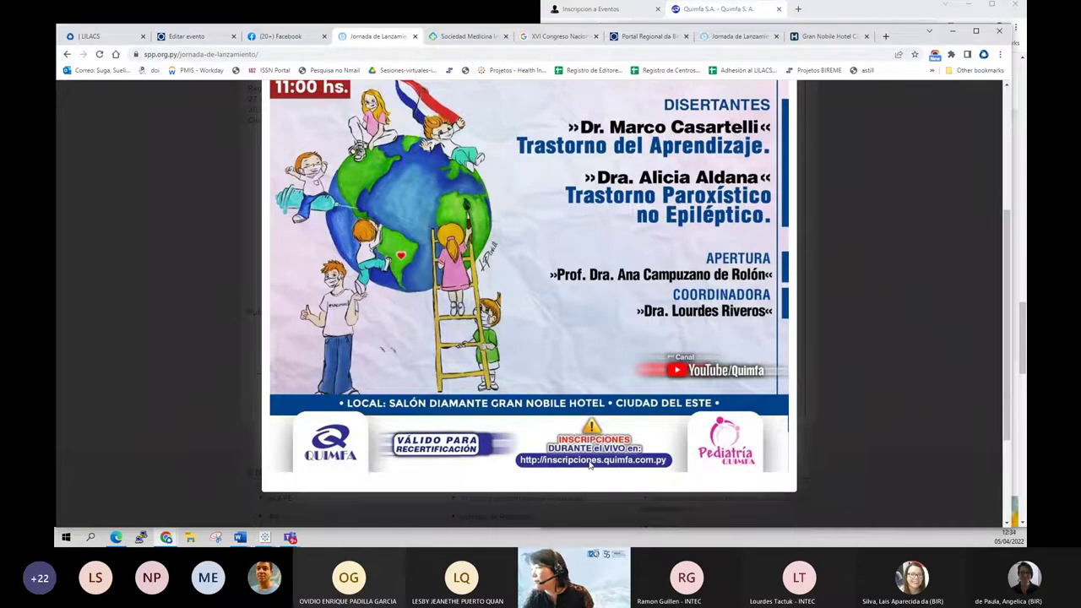
{"action": "left_click", "coordinate": [201, 36]}
{"action": "left_click", "coordinate": [598, 310]}
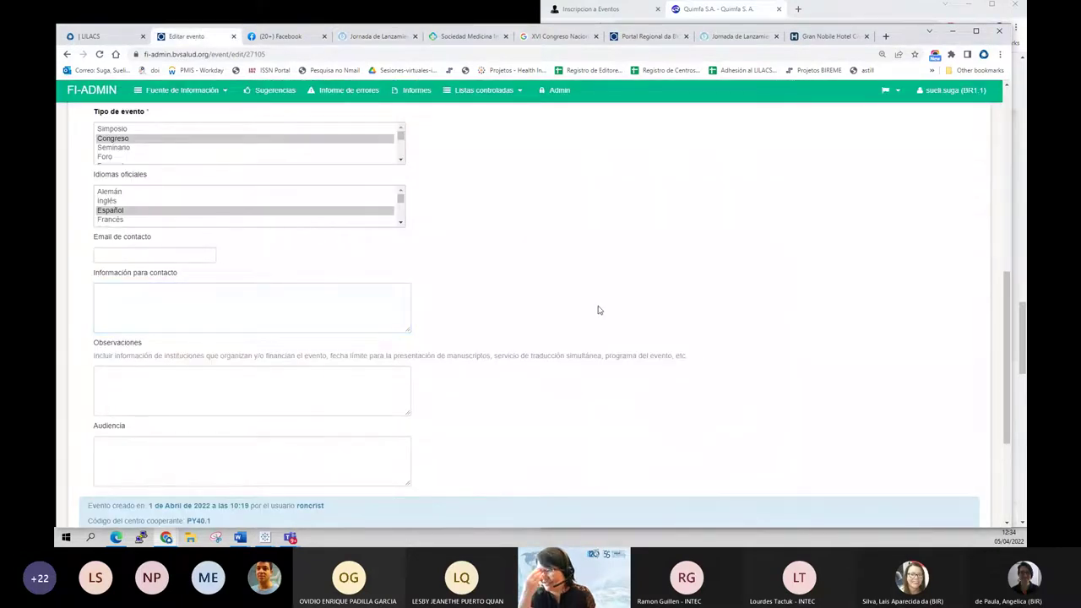
{"action": "left_click", "coordinate": [153, 309]}
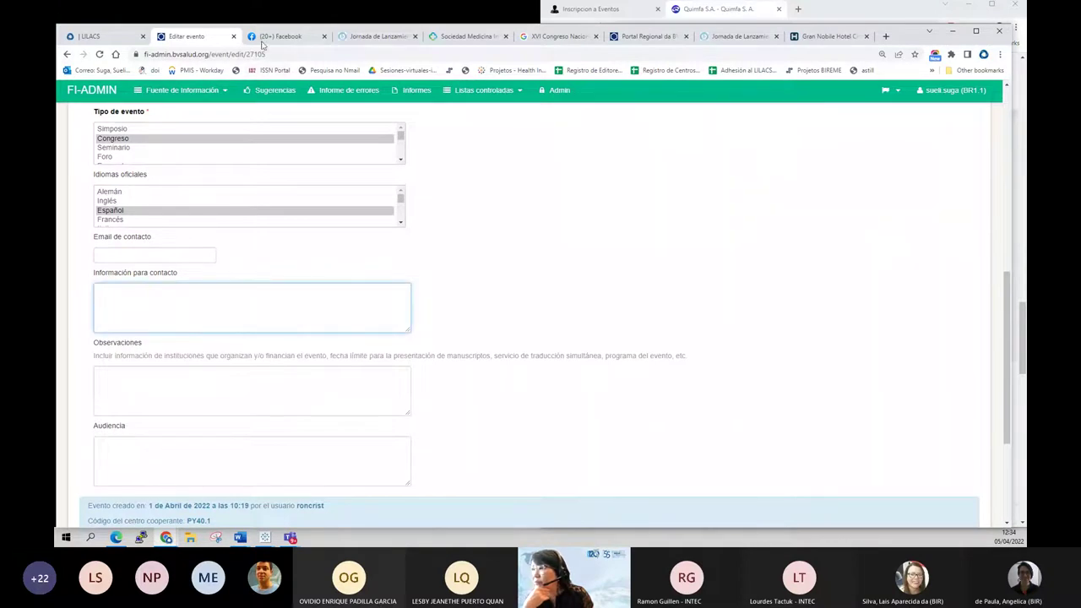
Close the enlarged poster to read the launch page's summary, and review the whole metadata form of the congress record
{"action": "left_click", "coordinate": [376, 36]}
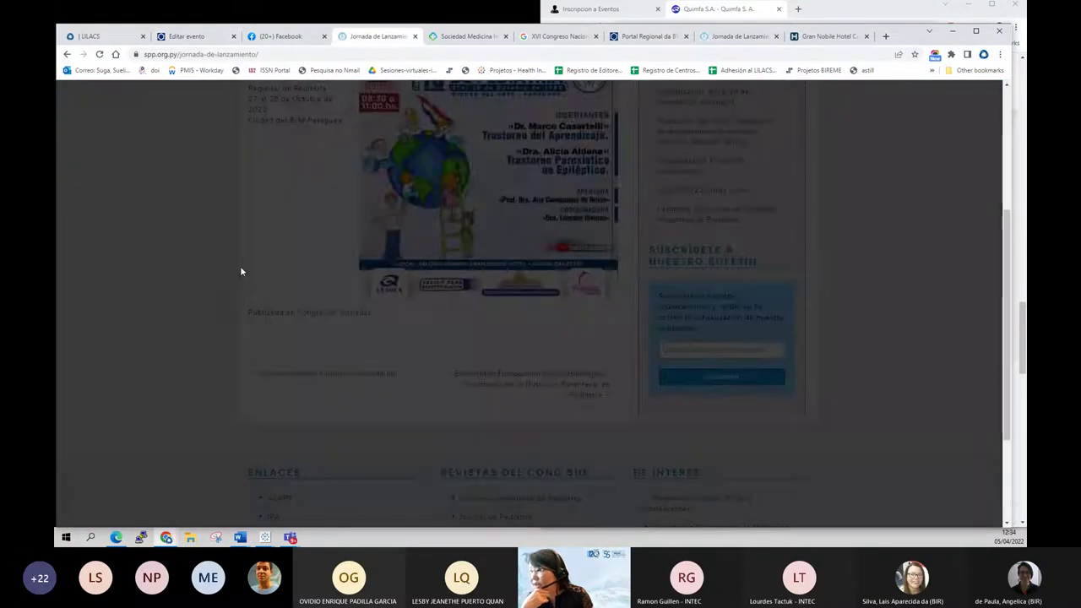
{"action": "scroll", "coordinate": [310, 193], "scroll_direction": "up", "scroll_amount": 2}
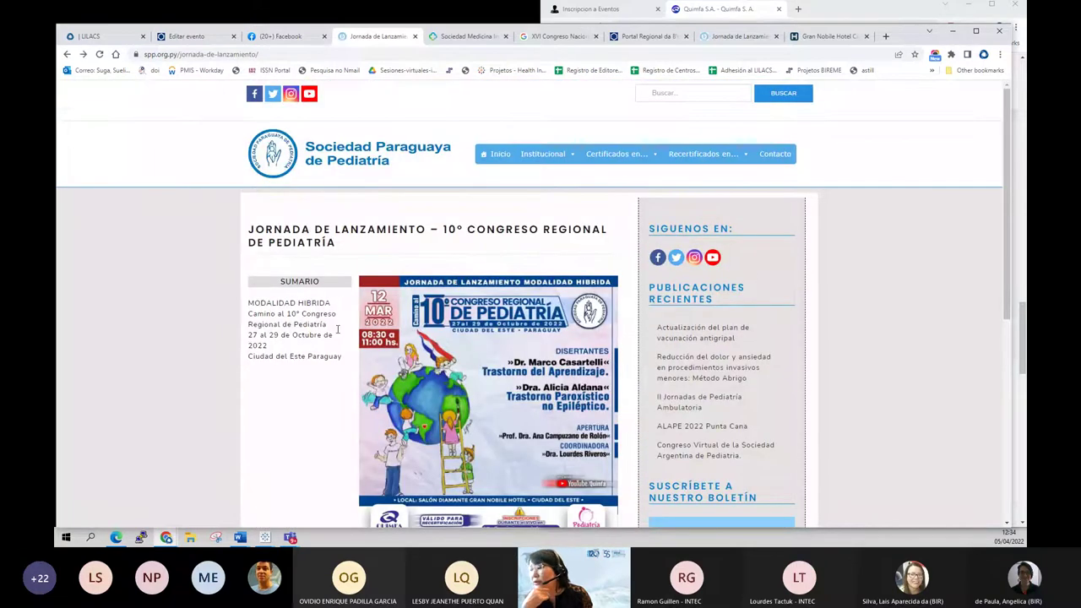
{"action": "left_click", "coordinate": [187, 36]}
{"action": "scroll", "coordinate": [207, 361], "scroll_direction": "down", "scroll_amount": 1}
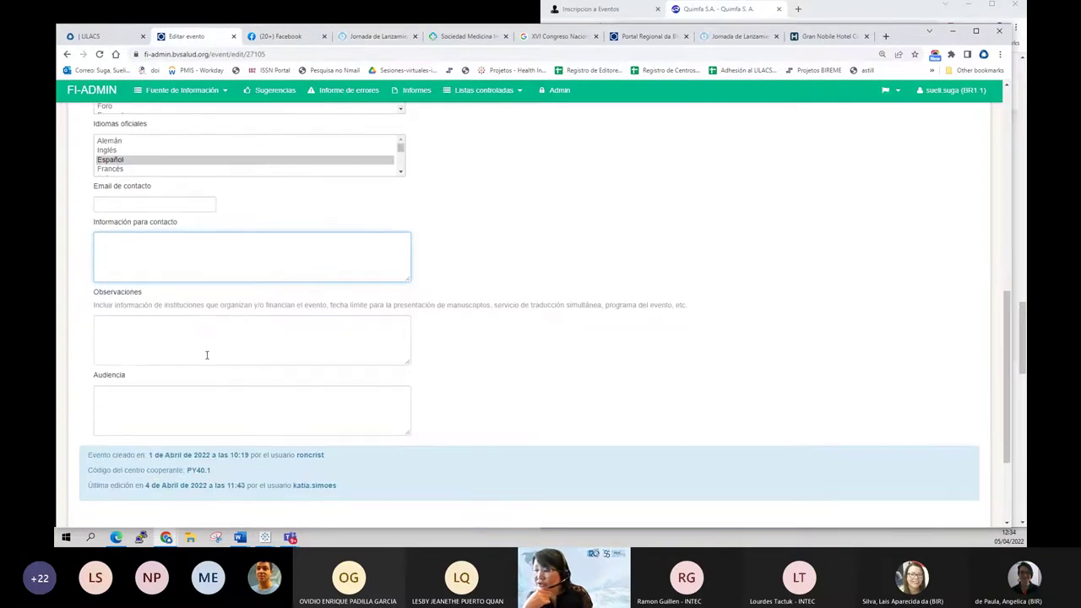
{"action": "scroll", "coordinate": [206, 355], "scroll_direction": "down", "scroll_amount": 1}
{"action": "scroll", "coordinate": [206, 354], "scroll_direction": "up", "scroll_amount": 3}
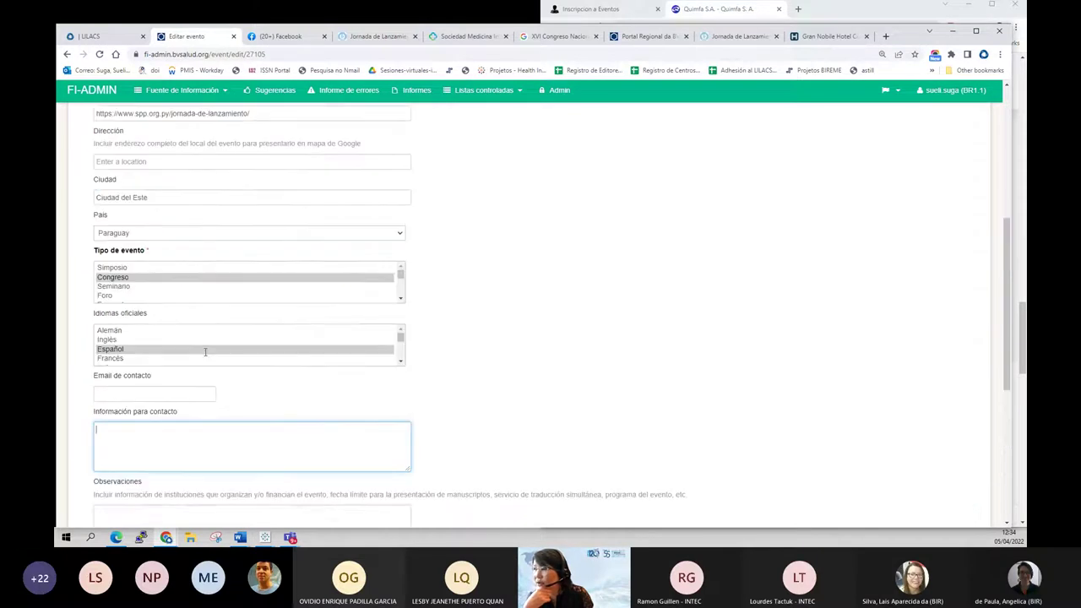
{"action": "scroll", "coordinate": [106, 281], "scroll_direction": "up", "scroll_amount": 3}
{"action": "scroll", "coordinate": [105, 280], "scroll_direction": "up", "scroll_amount": 2}
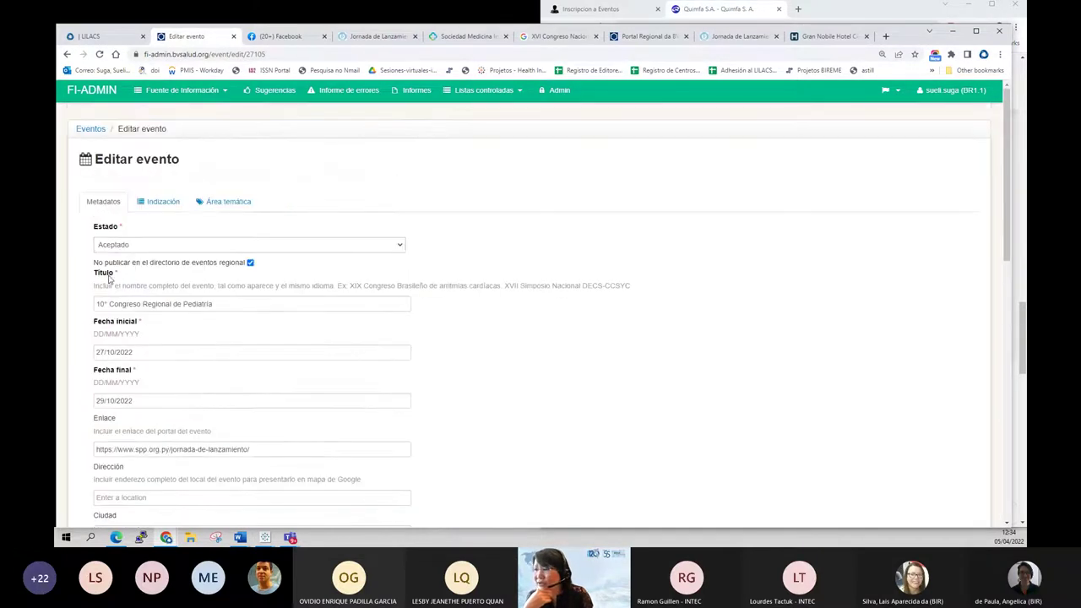
Open the record's indexing data and delete the keyword "pediatria"
{"action": "left_click", "coordinate": [164, 210]}
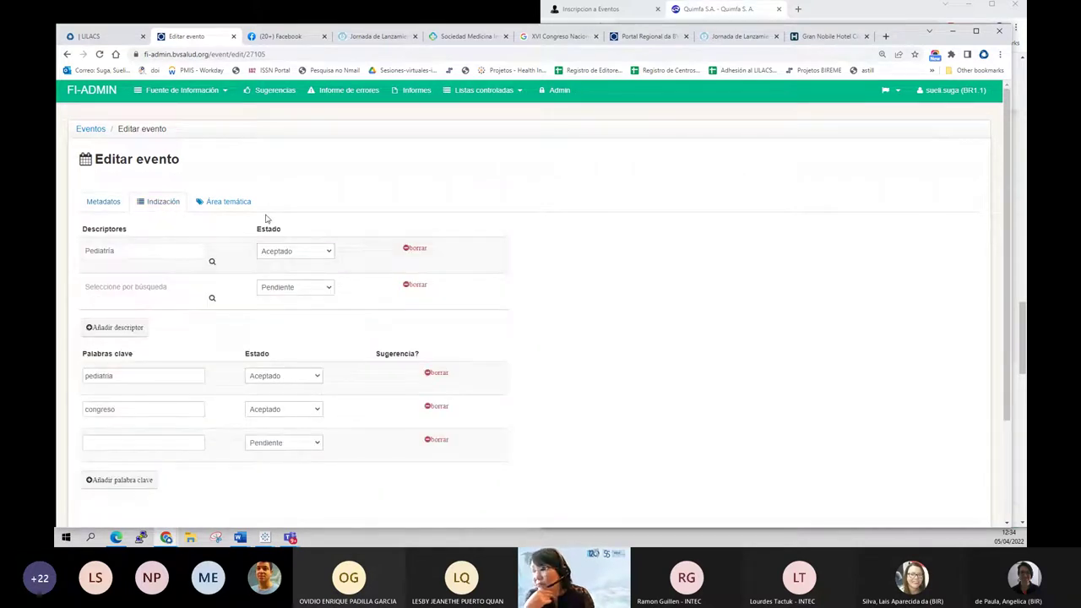
{"action": "scroll", "coordinate": [266, 218], "scroll_direction": "down", "scroll_amount": 1}
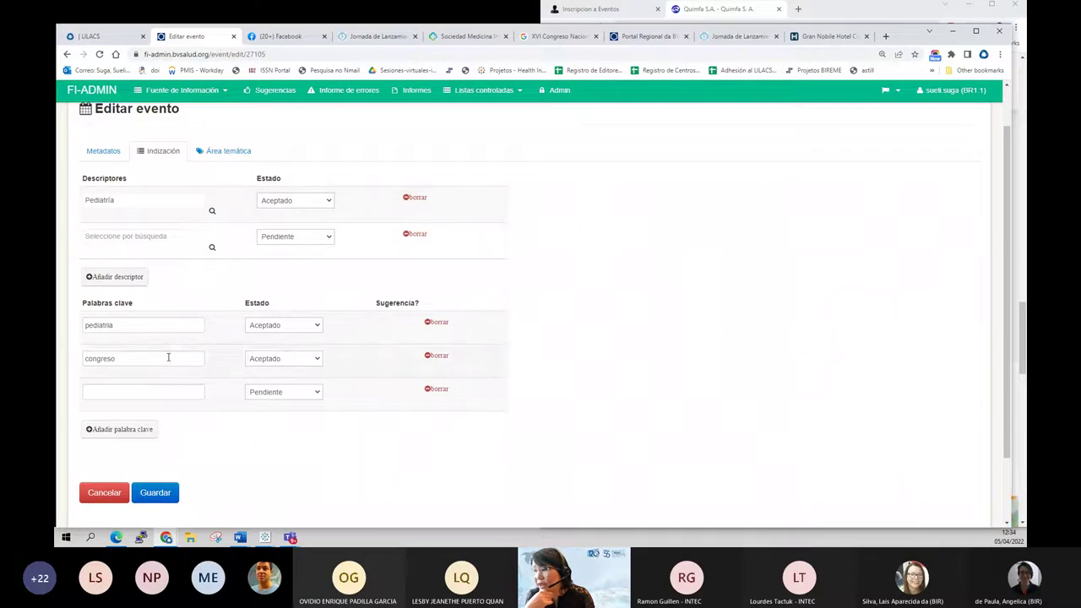
{"action": "left_click", "coordinate": [438, 323]}
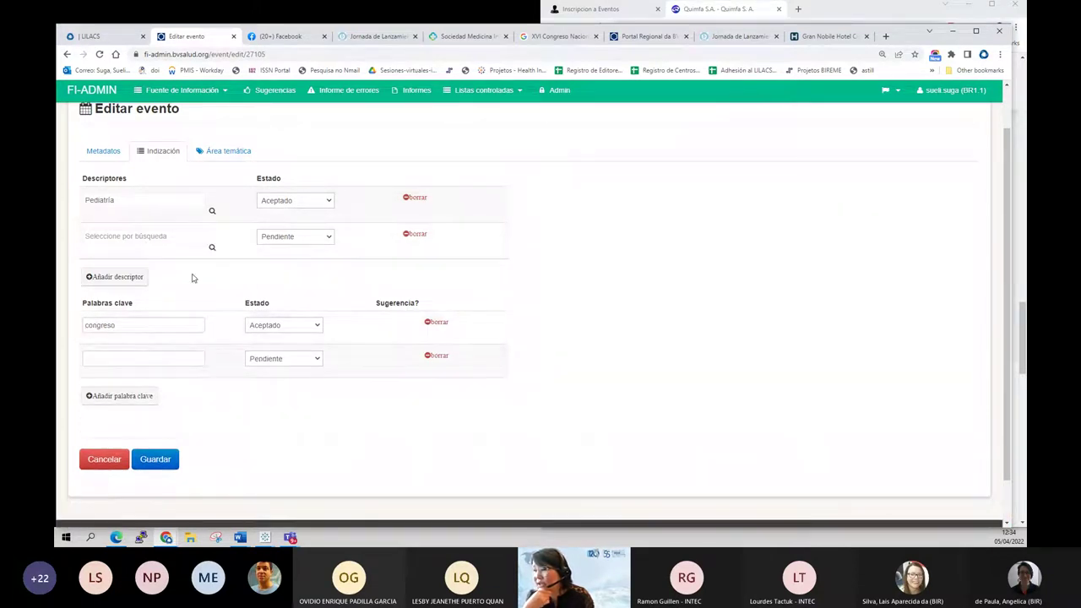
Look up "congreso" for the empty descriptor row and assign the term Congreso to it
{"action": "left_click", "coordinate": [211, 247]}
{"action": "type", "text": "congres"}
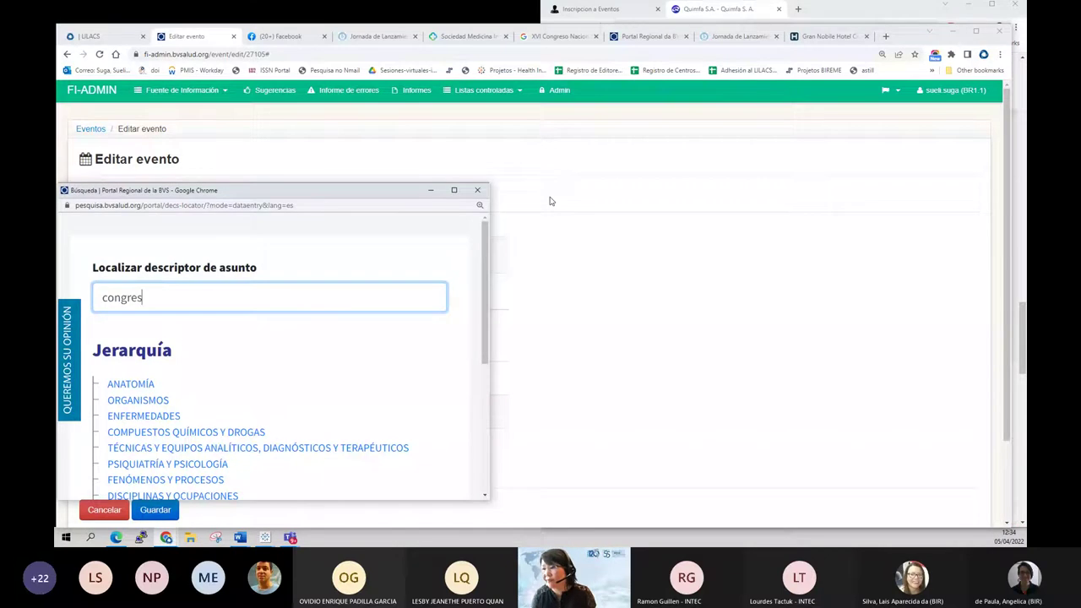
{"action": "type", "text": "o"}
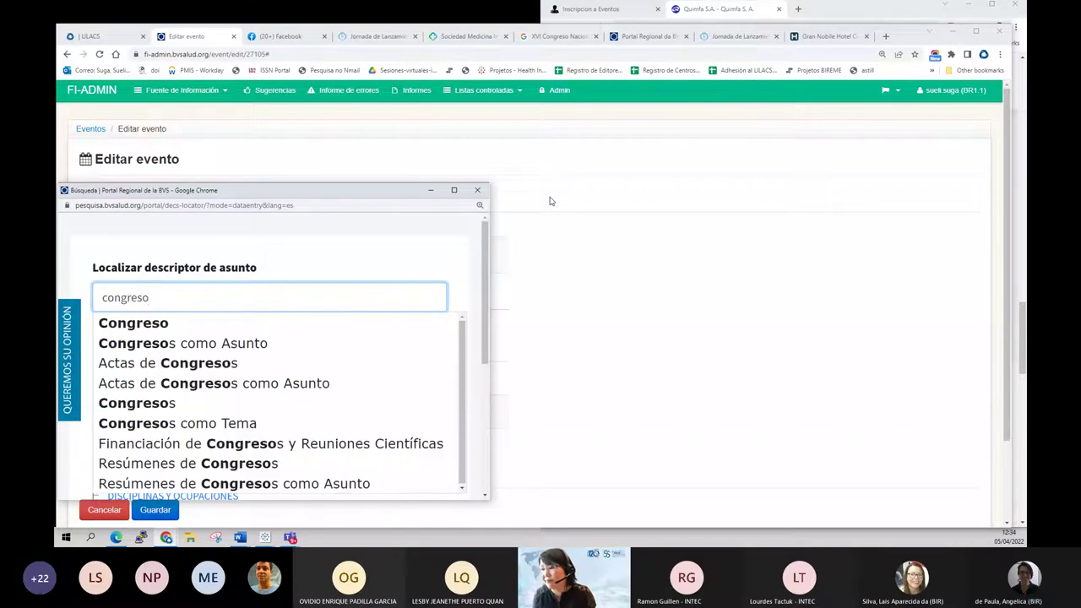
{"action": "left_click", "coordinate": [123, 323]}
{"action": "scroll", "coordinate": [211, 329], "scroll_direction": "down", "scroll_amount": 3}
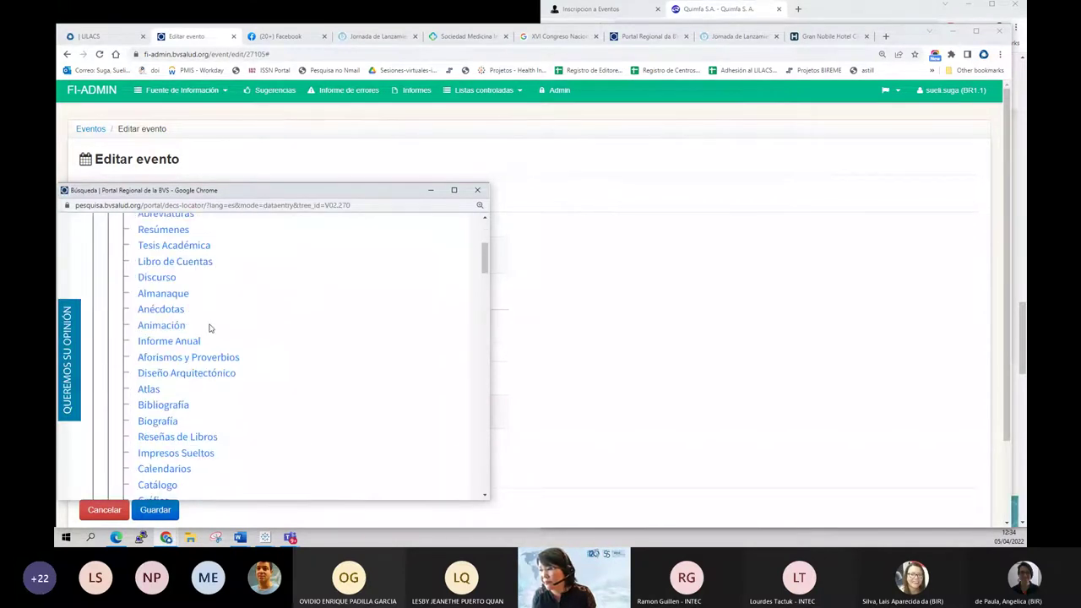
{"action": "scroll", "coordinate": [215, 325], "scroll_direction": "down", "scroll_amount": 5}
{"action": "scroll", "coordinate": [224, 321], "scroll_direction": "down", "scroll_amount": 10}
{"action": "scroll", "coordinate": [234, 313], "scroll_direction": "up", "scroll_amount": 5}
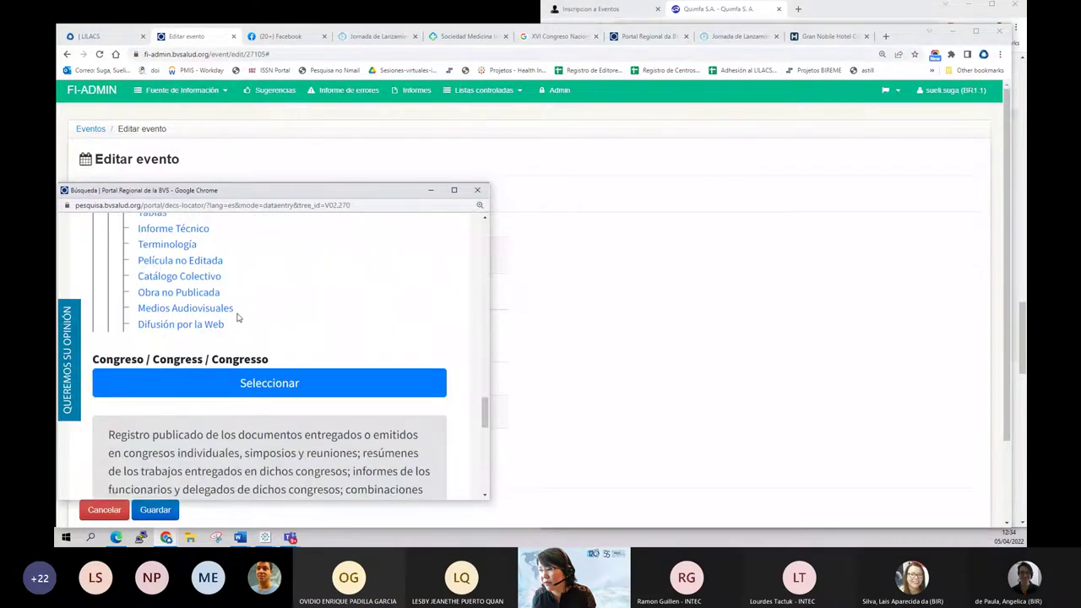
{"action": "left_click", "coordinate": [245, 394]}
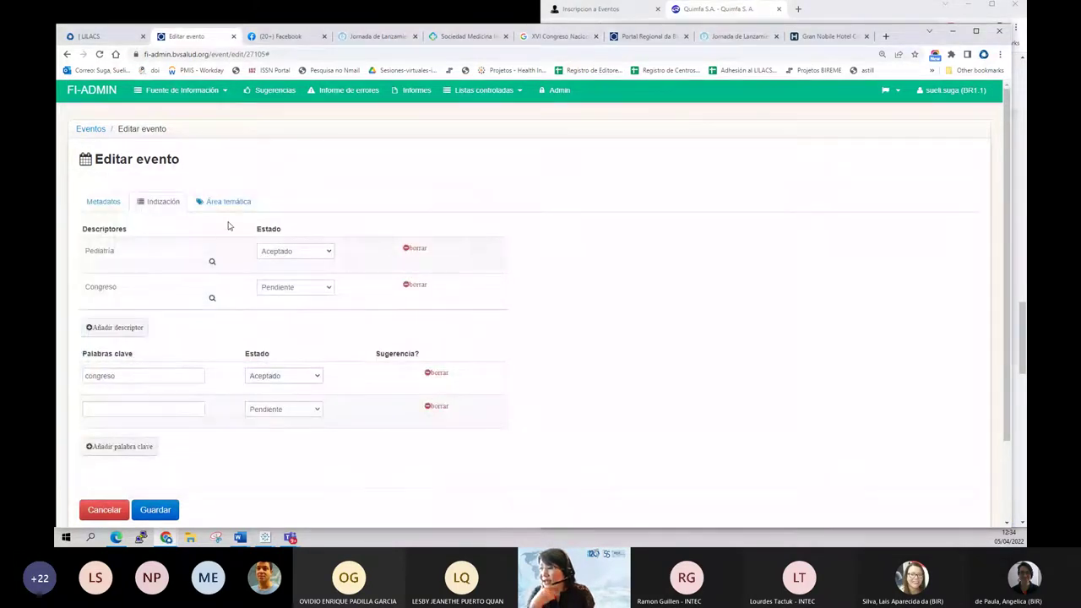
Set the Congreso descriptor's status to Aceptado and delete the keyword "congreso"
{"action": "left_click", "coordinate": [291, 296]}
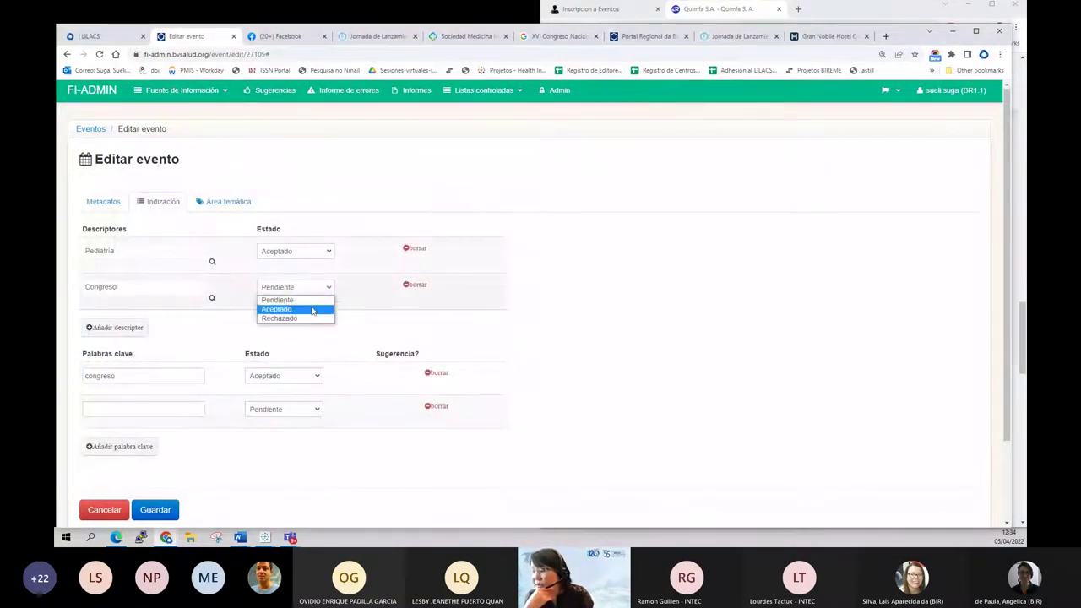
{"action": "left_click", "coordinate": [309, 309]}
{"action": "left_click", "coordinate": [260, 339]}
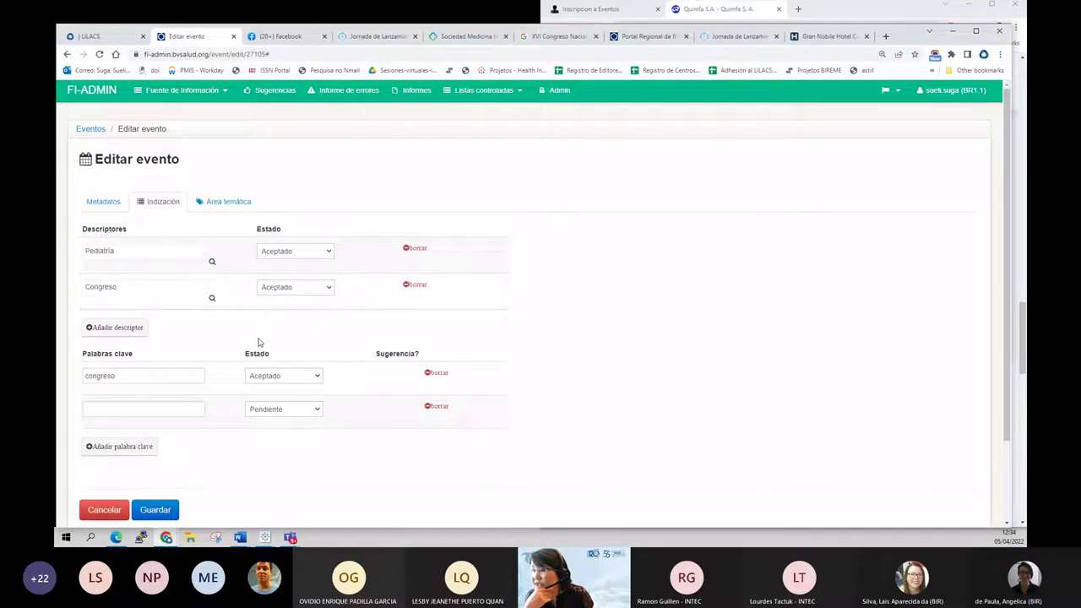
{"action": "left_click", "coordinate": [439, 374]}
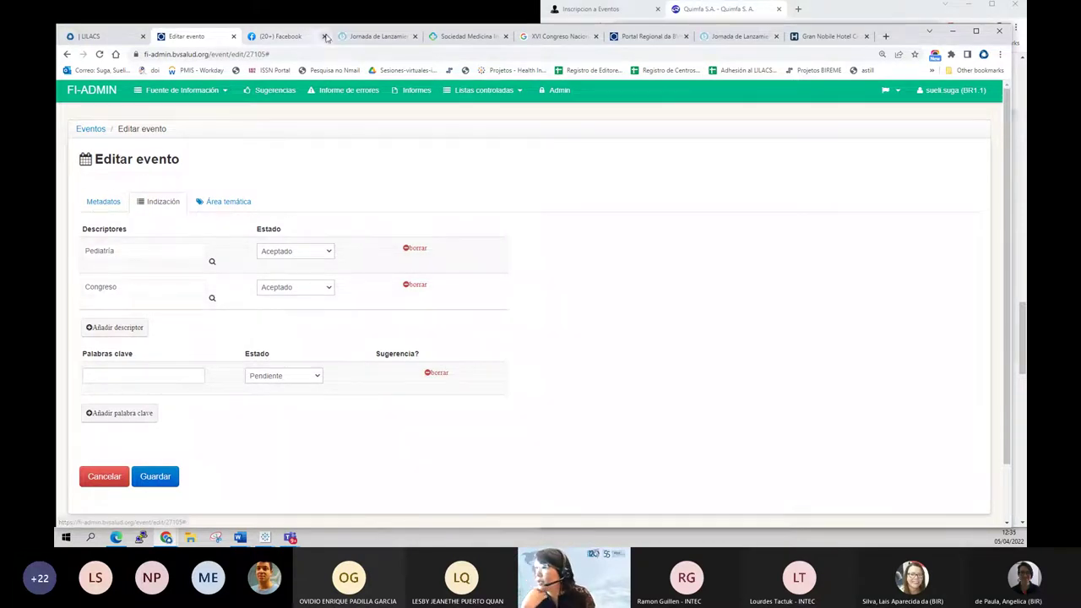
Check the lecture topics on the Jornada de Lanzamiento poster for further descriptors, and return to the edit form
{"action": "left_click", "coordinate": [452, 37]}
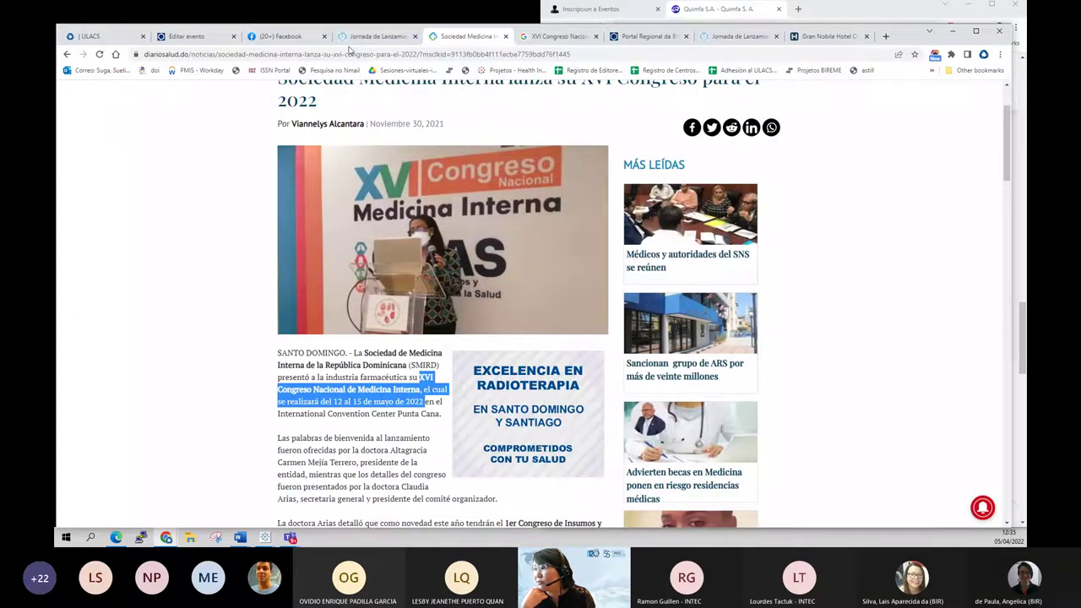
{"action": "left_click", "coordinate": [377, 36]}
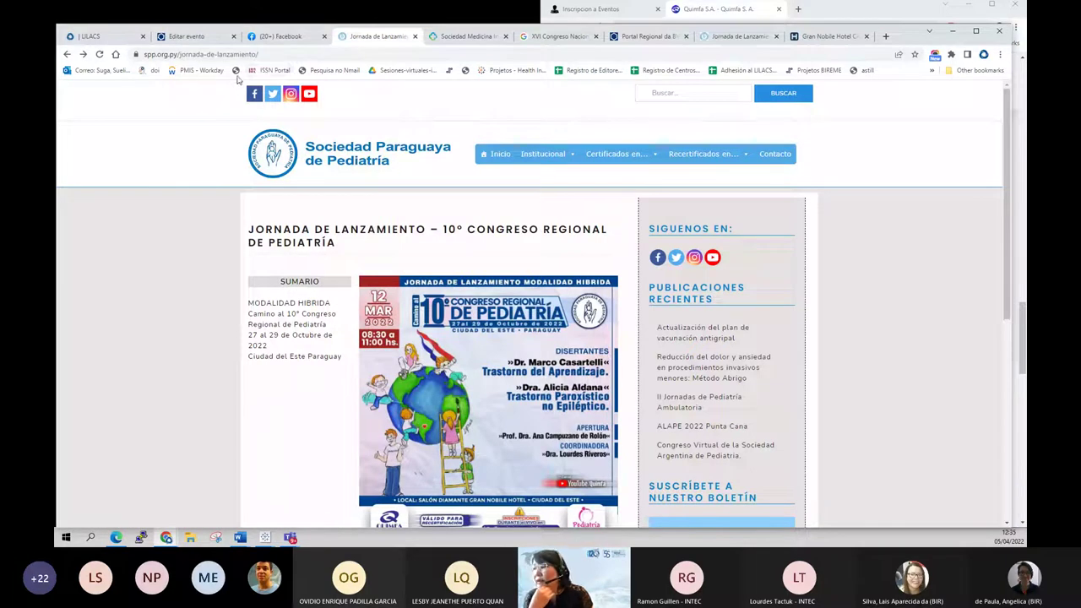
{"action": "left_click", "coordinate": [190, 36]}
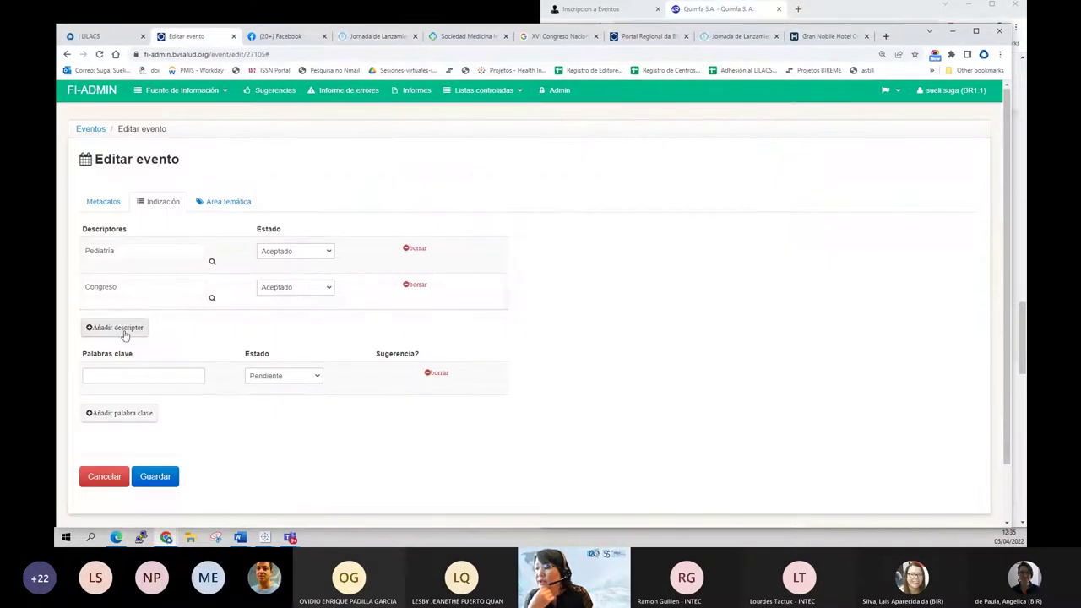
Add a third descriptor row, look up "trastorno de ap" and open the entry Trastorno Específico de Aprendizaje in an enlarged window
{"action": "left_click", "coordinate": [123, 331]}
{"action": "left_click", "coordinate": [212, 334]}
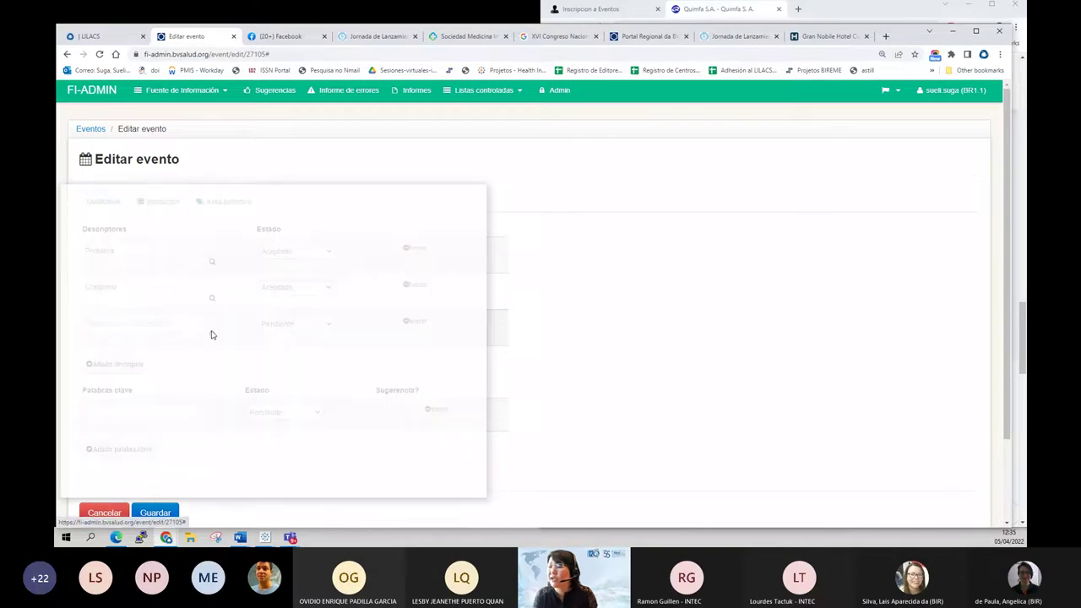
{"action": "left_click", "coordinate": [209, 298]}
{"action": "type", "text": "trastorno de a"}
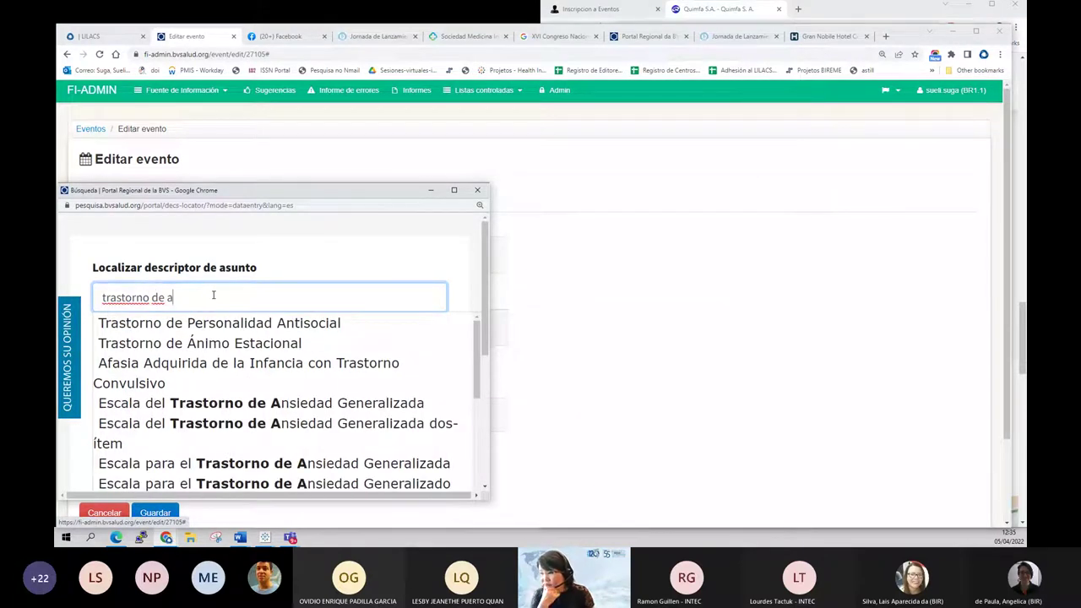
{"action": "type", "text": "p"}
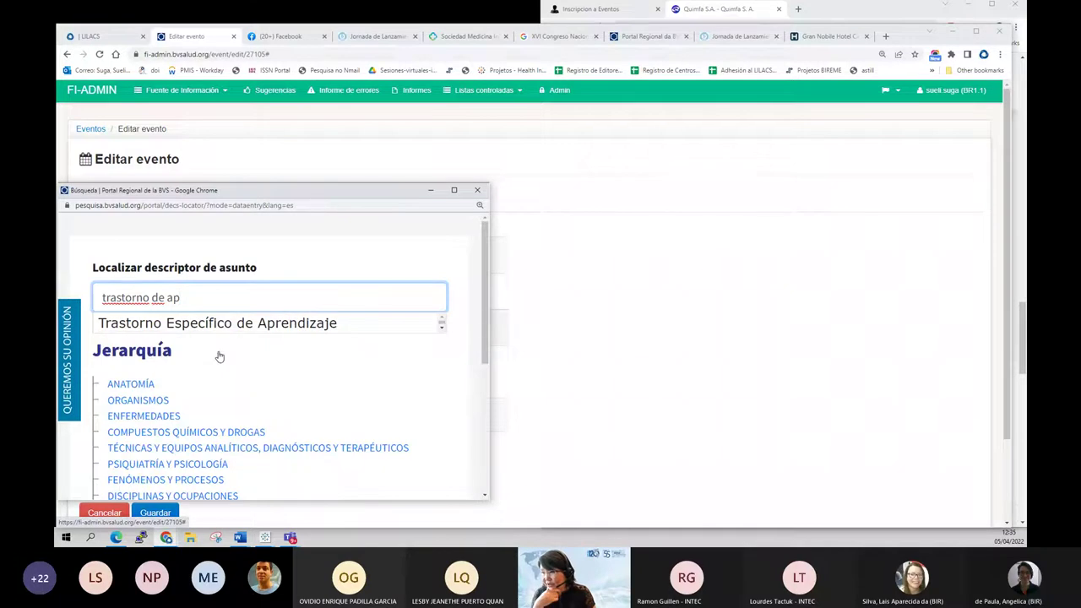
{"action": "left_click", "coordinate": [197, 334]}
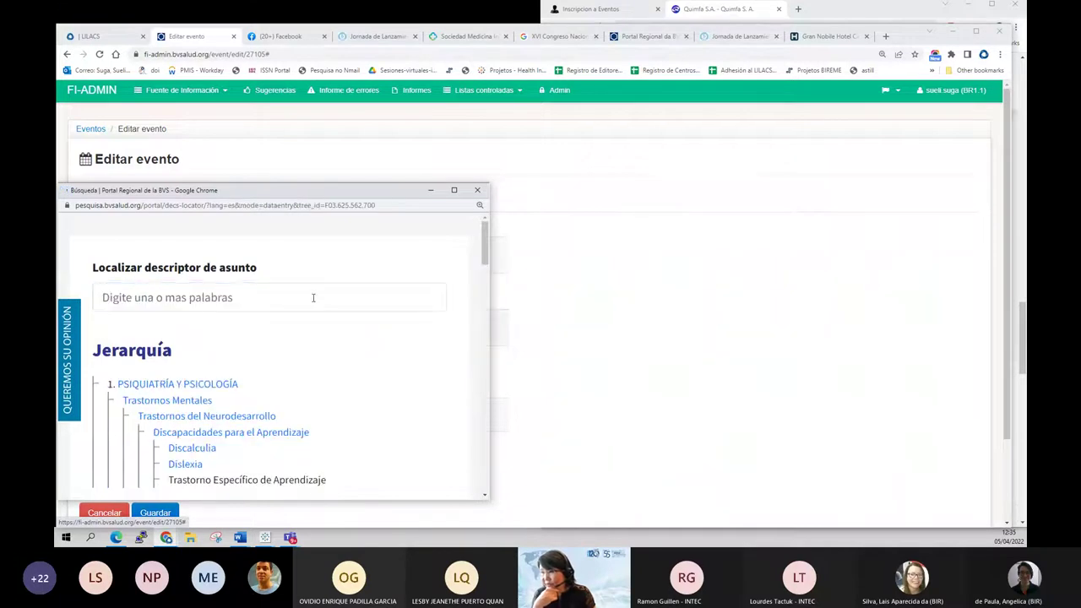
{"action": "left_click", "coordinate": [454, 190]}
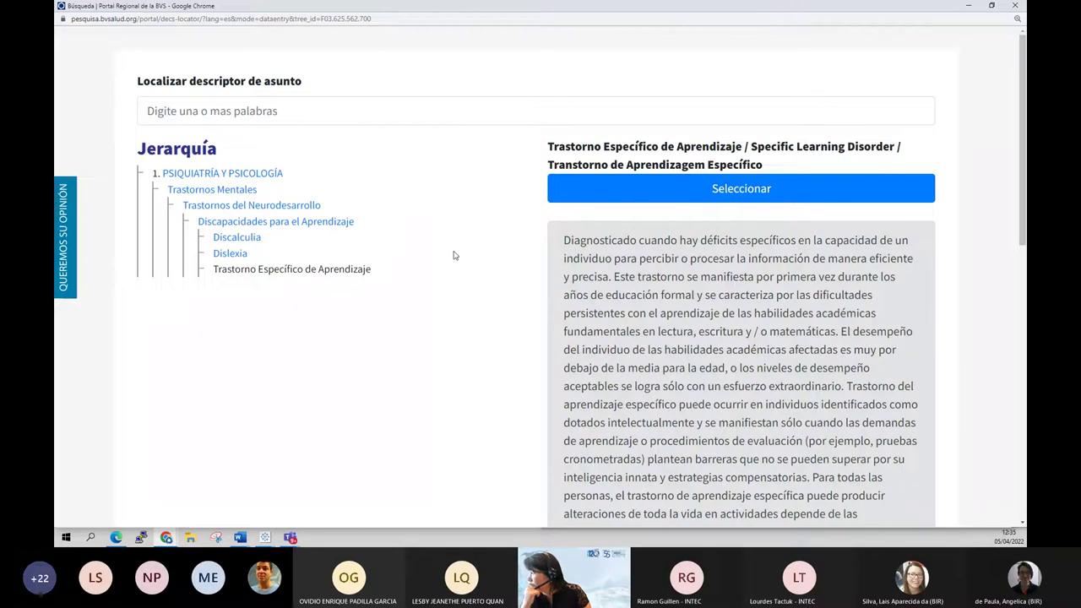
Compare the definition of Trastorno Específico de Aprendizaje with the lecture topics on the Jornada de Lanzamiento poster
{"action": "scroll", "coordinate": [453, 248], "scroll_direction": "down", "scroll_amount": 5}
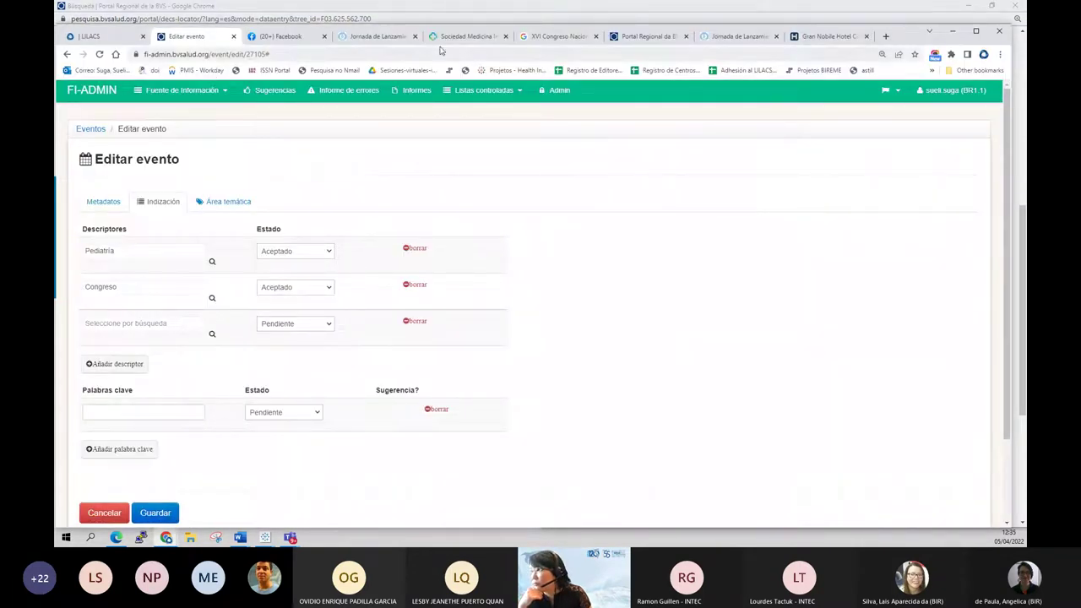
{"action": "left_click", "coordinate": [517, 37]}
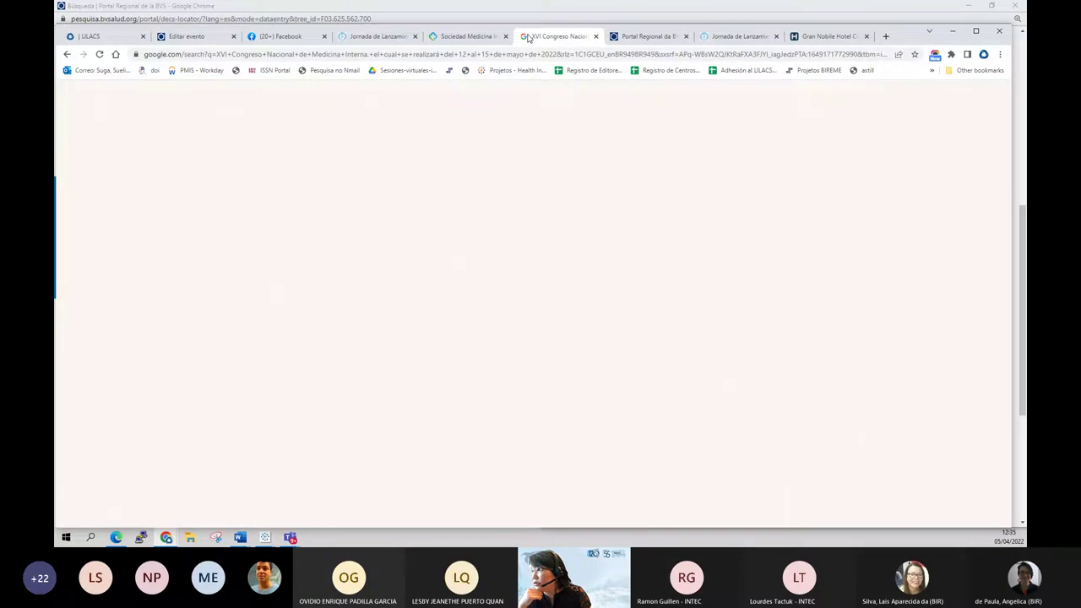
{"action": "left_click", "coordinate": [477, 38]}
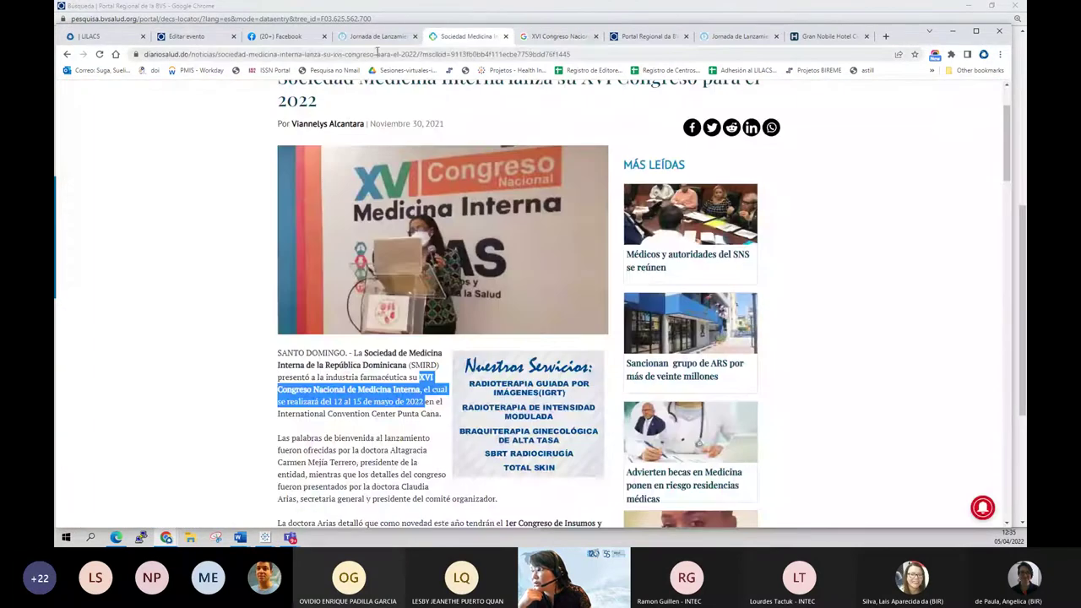
{"action": "left_click", "coordinate": [378, 37]}
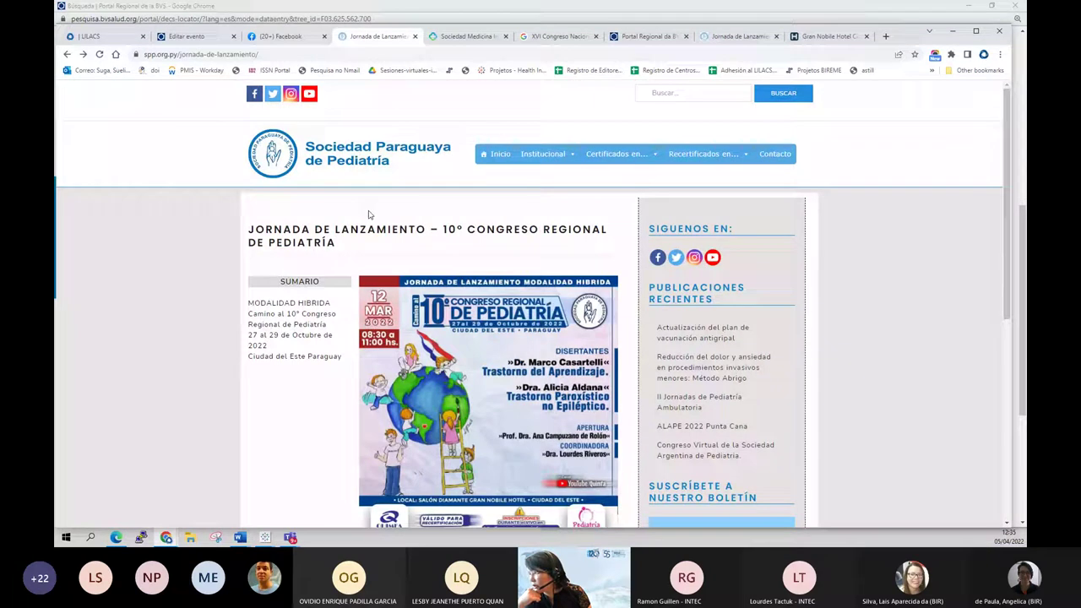
{"action": "left_click", "coordinate": [188, 37]}
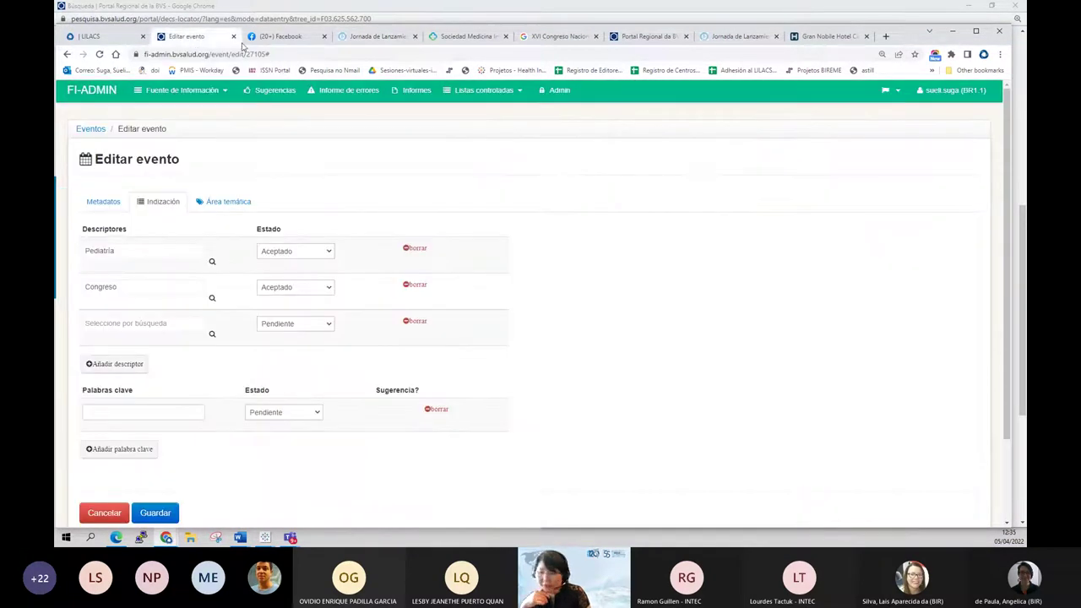
{"action": "key", "text": "alt+Tab"}
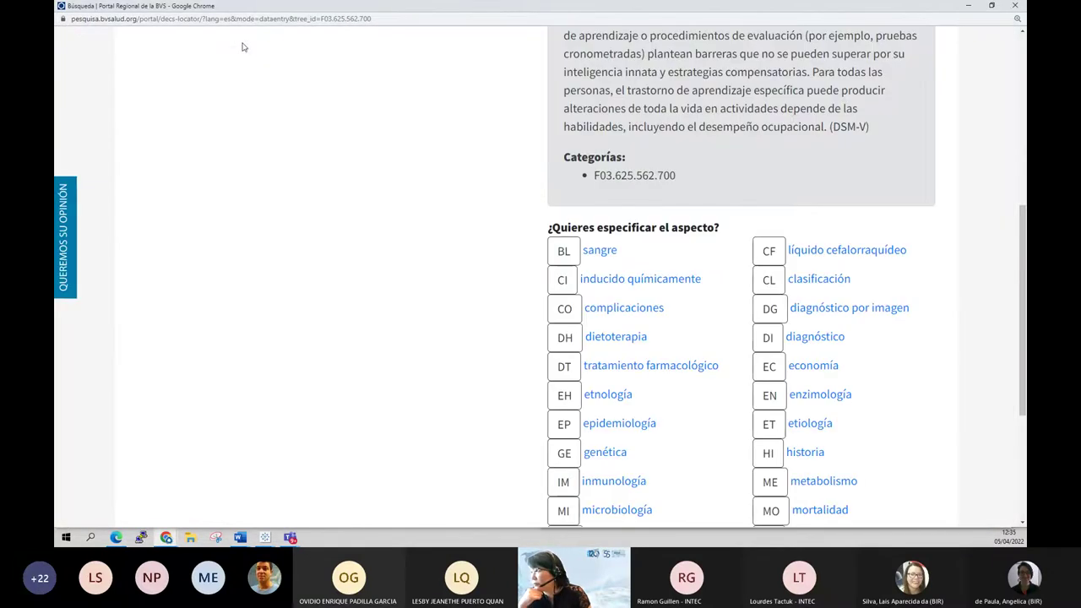
{"action": "scroll", "coordinate": [792, 118], "scroll_direction": "up", "scroll_amount": 3}
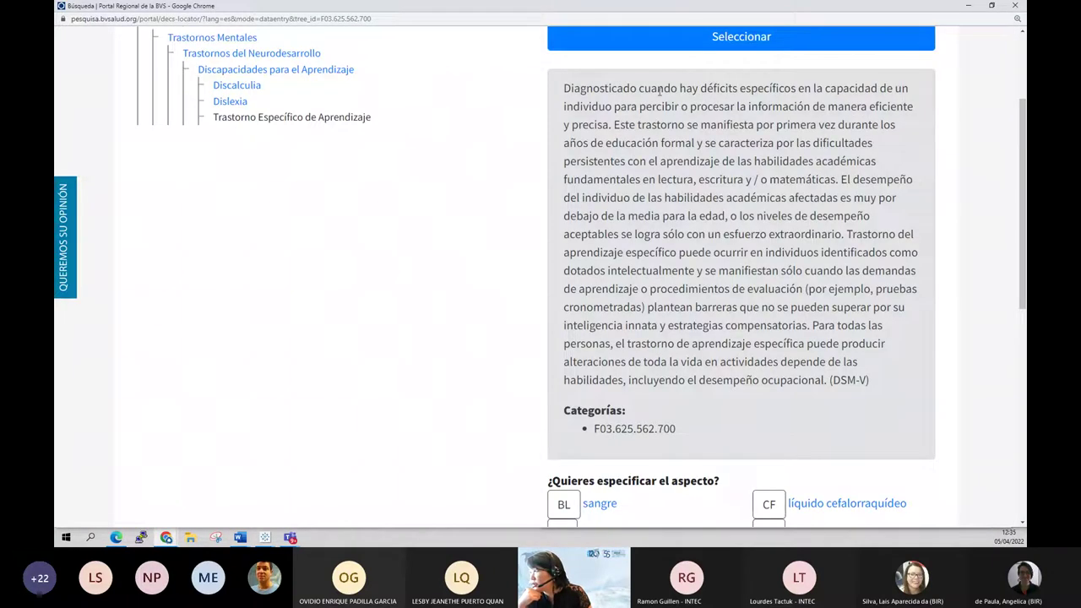
{"action": "scroll", "coordinate": [658, 93], "scroll_direction": "up", "scroll_amount": 1}
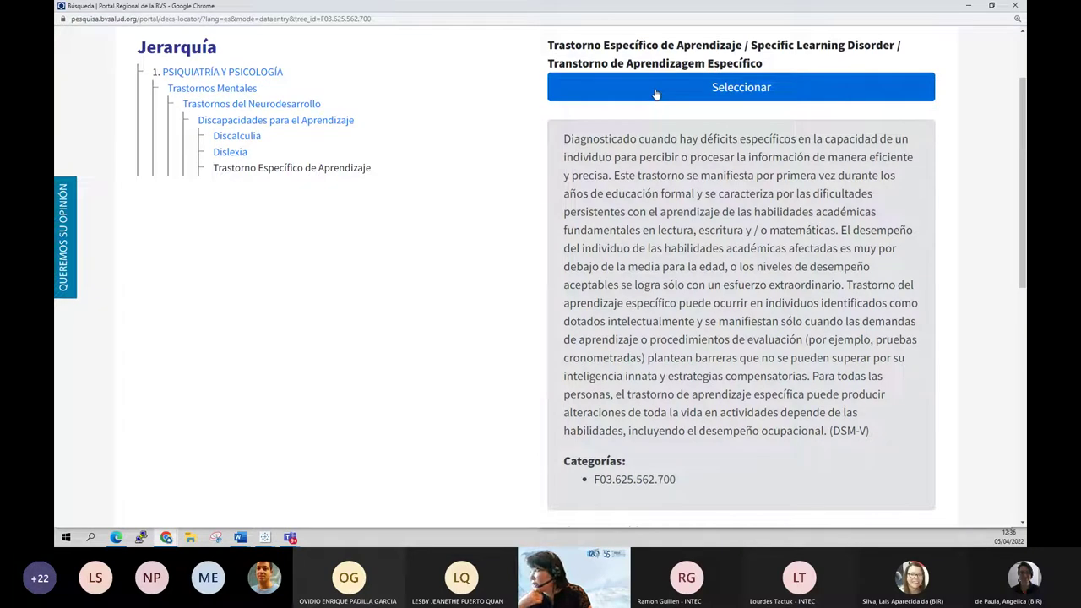
Assign Trastorno Específico de Aprendizaje to the third descriptor row and set its status to Aceptado
{"action": "left_click", "coordinate": [744, 88]}
{"action": "left_click", "coordinate": [291, 326]}
{"action": "left_click", "coordinate": [295, 346]}
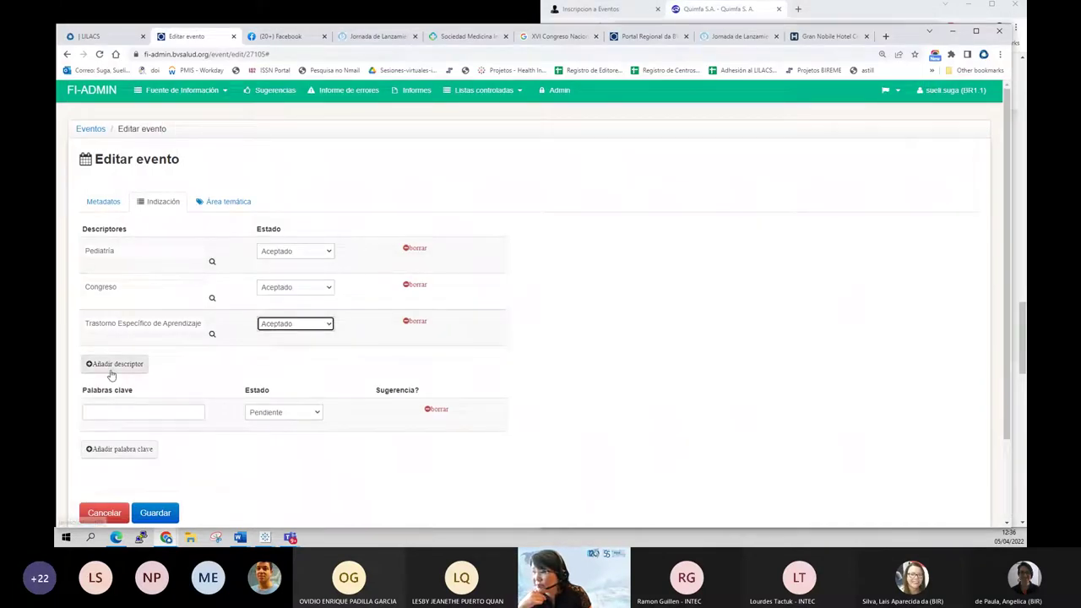
Add a fourth descriptor row, open its term locator, and check the launch poster for the second lecture topic
{"action": "left_click", "coordinate": [111, 364]}
{"action": "left_click", "coordinate": [212, 370]}
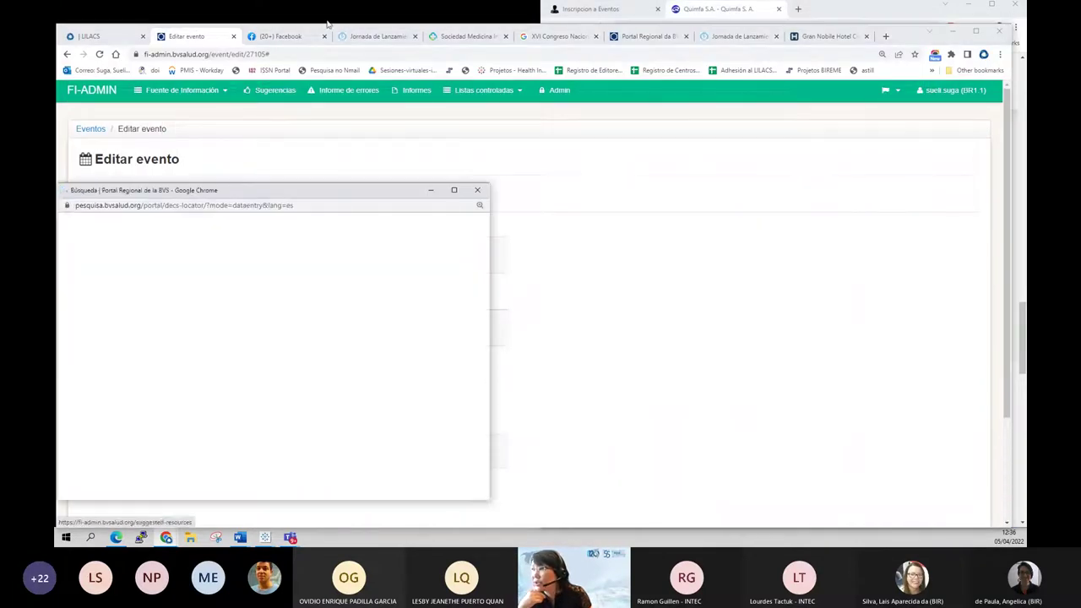
{"action": "left_click", "coordinate": [460, 38]}
{"action": "left_click", "coordinate": [378, 36]}
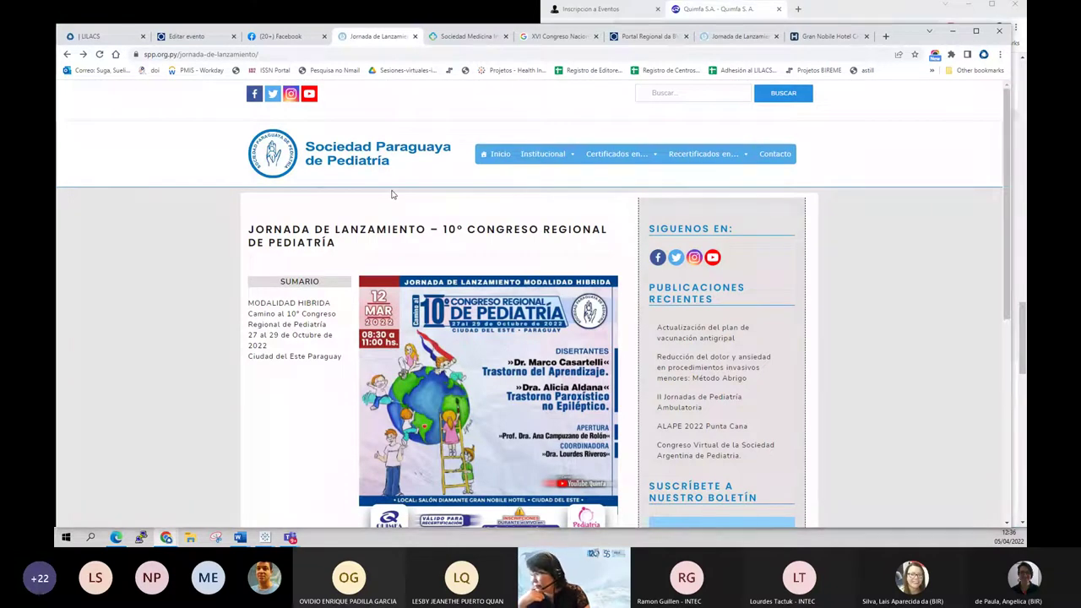
Search the subject descriptor locator for "trastorno paroxistico"
{"action": "key", "text": "alt+Tab"}
{"action": "left_click", "coordinate": [281, 296]}
{"action": "type", "text": "trast"}
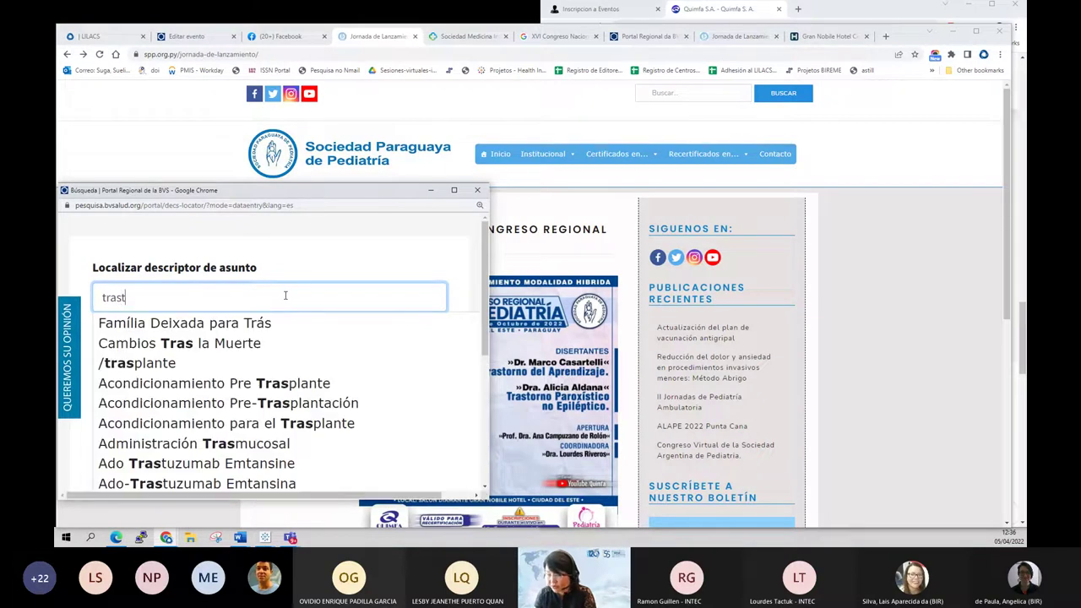
{"action": "type", "text": "orno paro"}
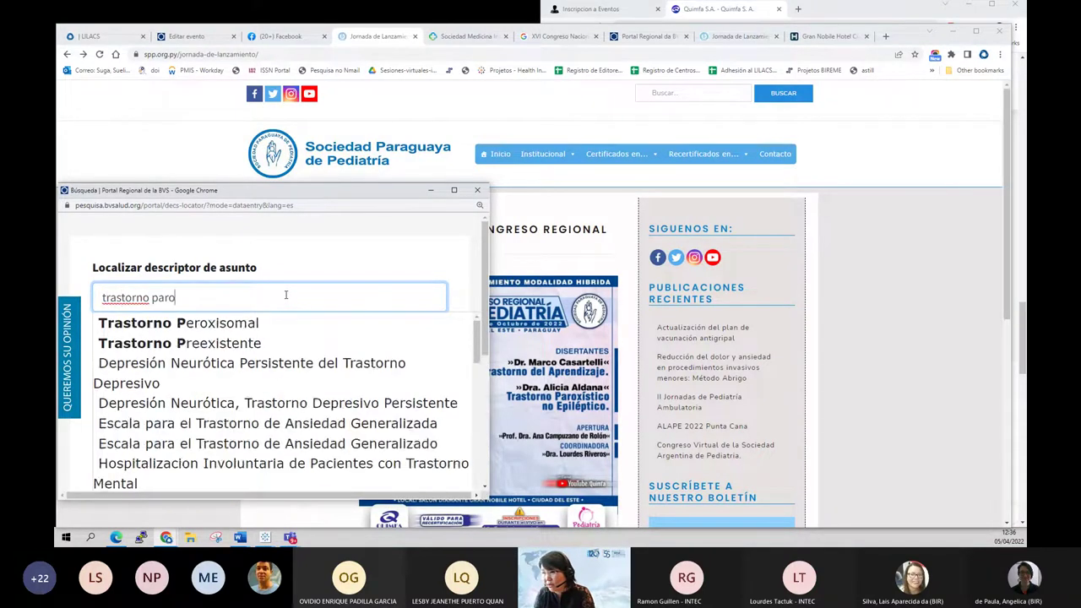
{"action": "type", "text": "xistico"}
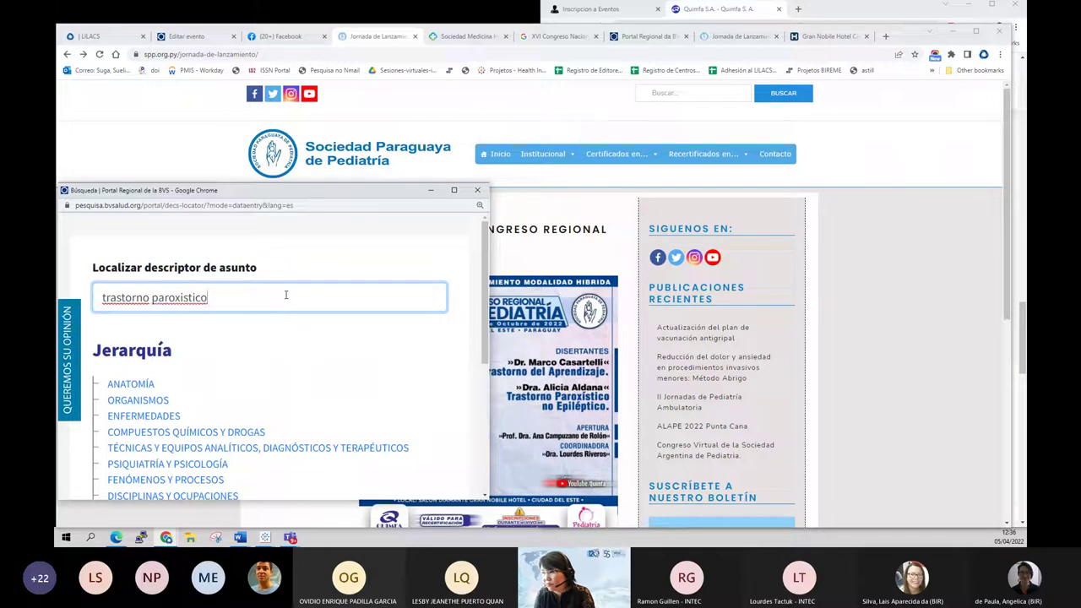
Shorten the descriptor search to "paroxistico" by removing the word "trastorno"
{"action": "key", "text": "Home"}
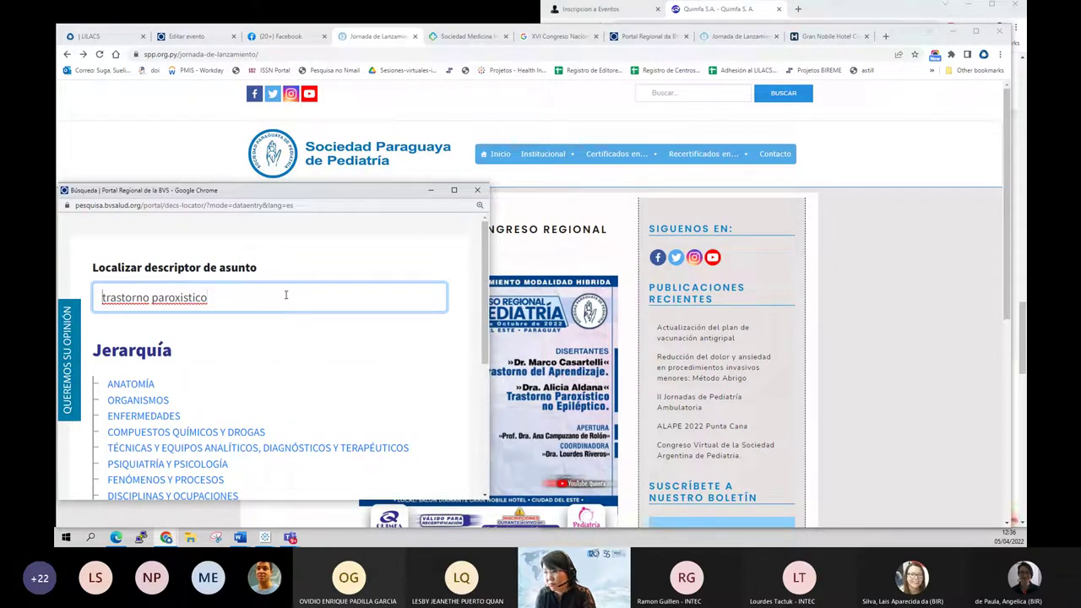
{"action": "key", "text": "Delete"}
{"action": "key", "text": "Delete"}
{"action": "key", "text": "Delete"}
{"action": "key", "text": "Delete"}
{"action": "key", "text": "Delete"}
{"action": "key", "text": "Delete"}
{"action": "key", "text": "Delete"}
{"action": "key", "text": "Delete"}
{"action": "key", "text": "Delete"}
{"action": "key", "text": "Delete"}
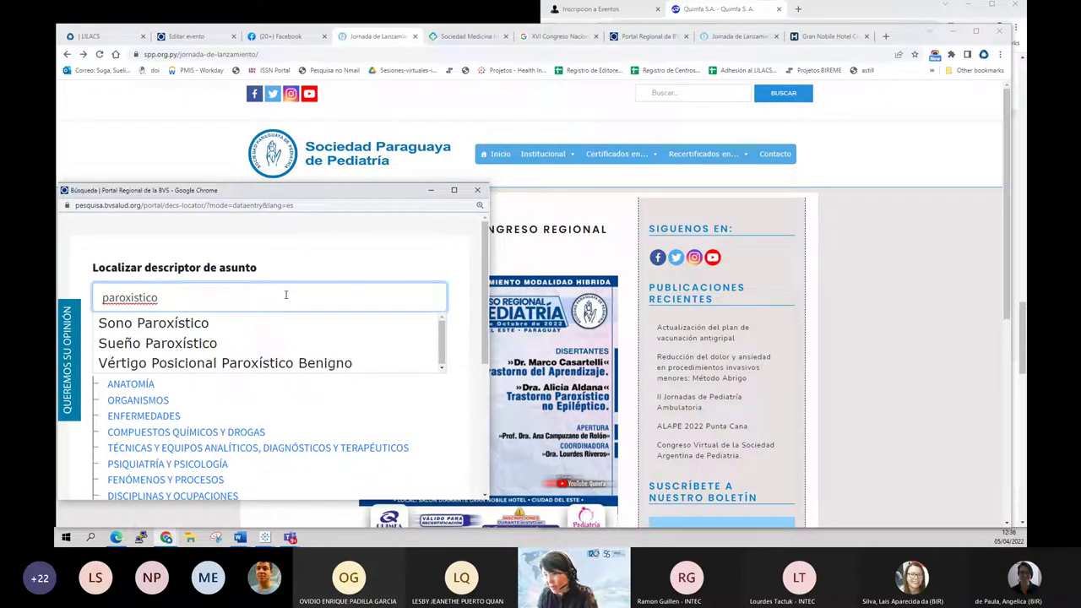
{"action": "key", "text": "ctrl+a"}
{"action": "type", "text": "trans"}
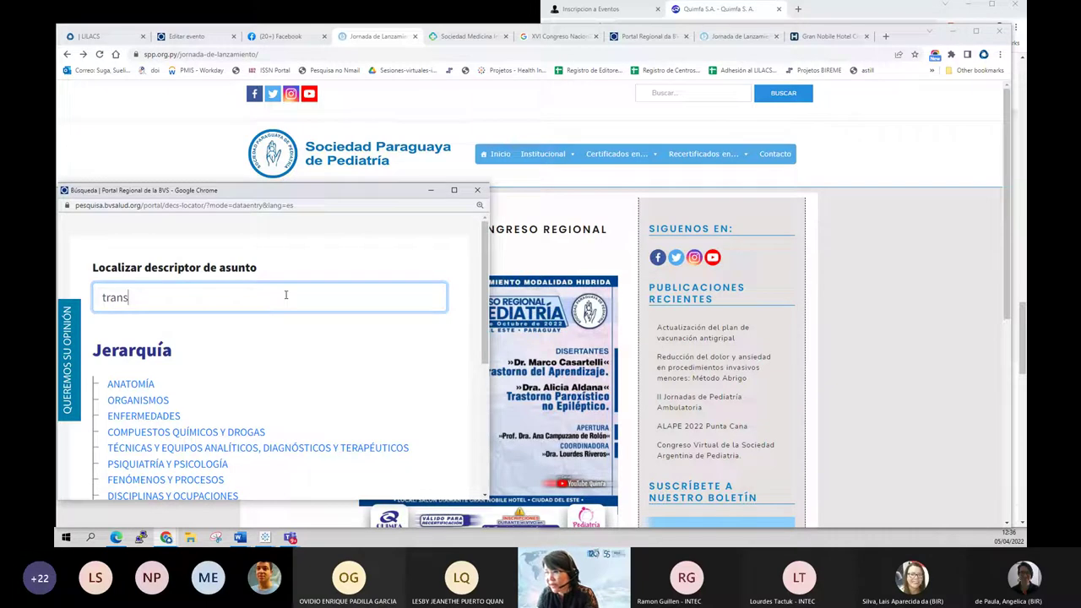
{"action": "key", "text": "BackSpace"}
{"action": "key", "text": "BackSpace"}
{"action": "type", "text": "storno ep"}
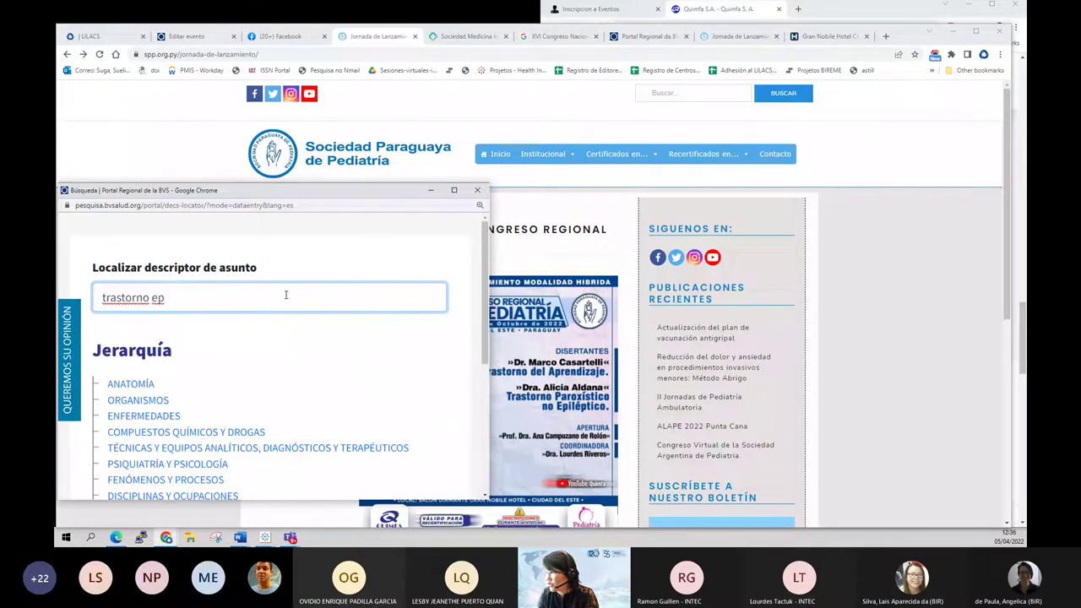
{"action": "key", "text": "BackSpace"}
{"action": "key", "text": "BackSpace"}
Search the subject descriptor locator for "epileptic"
{"action": "type", "text": "e"}
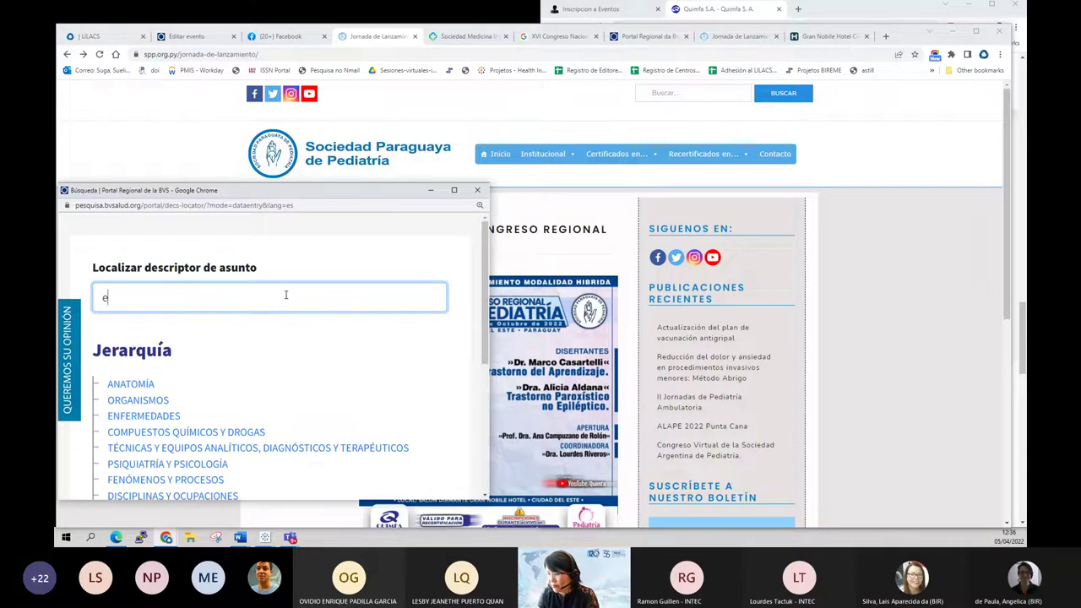
{"action": "type", "text": "pilo"}
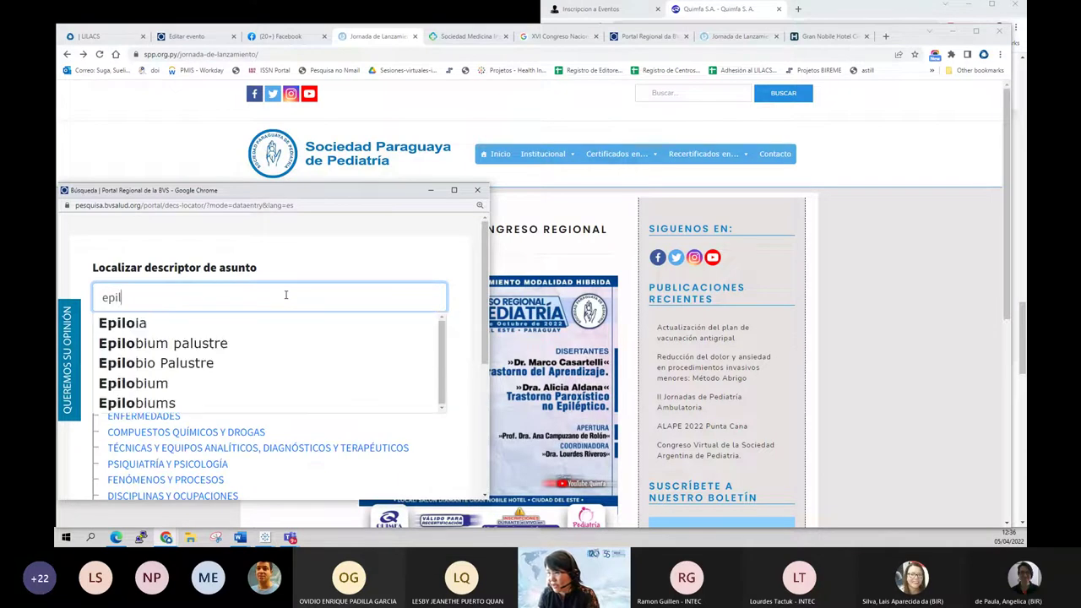
{"action": "key", "text": "BackSpace"}
{"action": "type", "text": "e"}
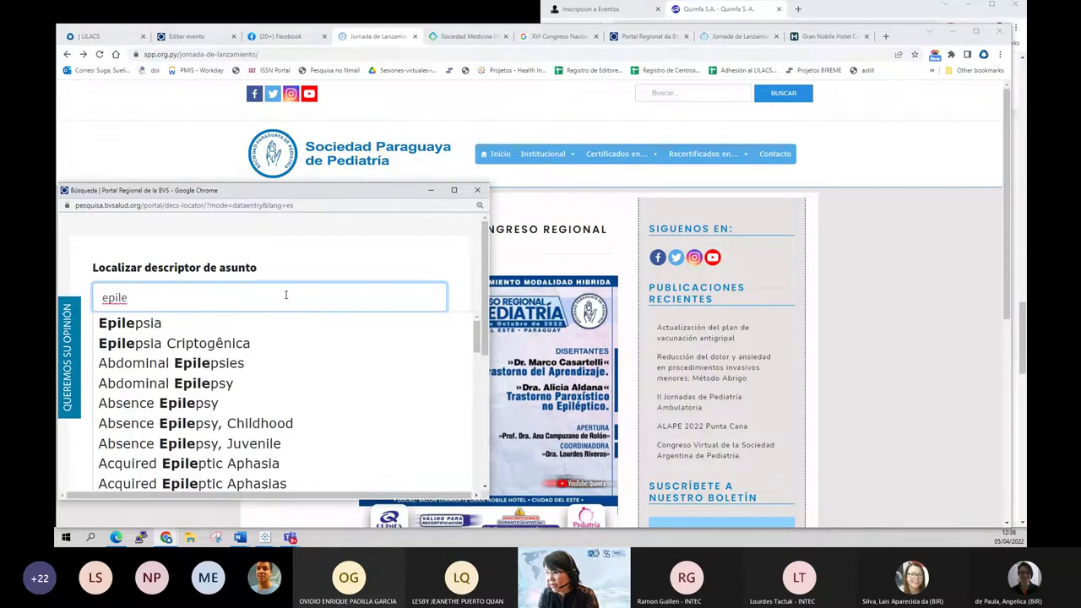
{"action": "type", "text": "ptic"}
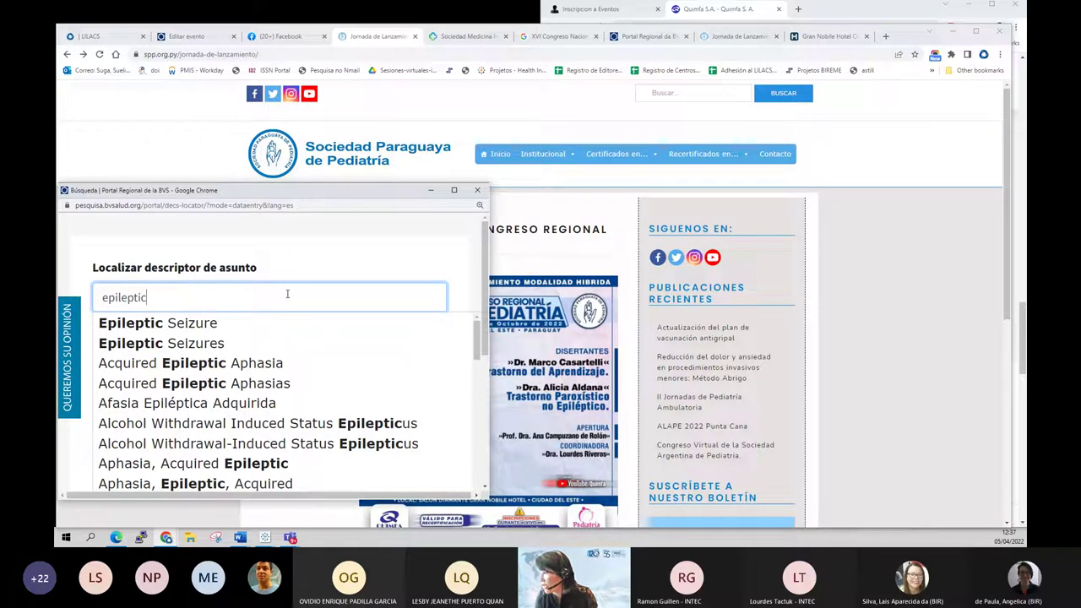
Close the descriptor locator and delete the empty fourth descriptor row from the event record
{"action": "left_click", "coordinate": [477, 189]}
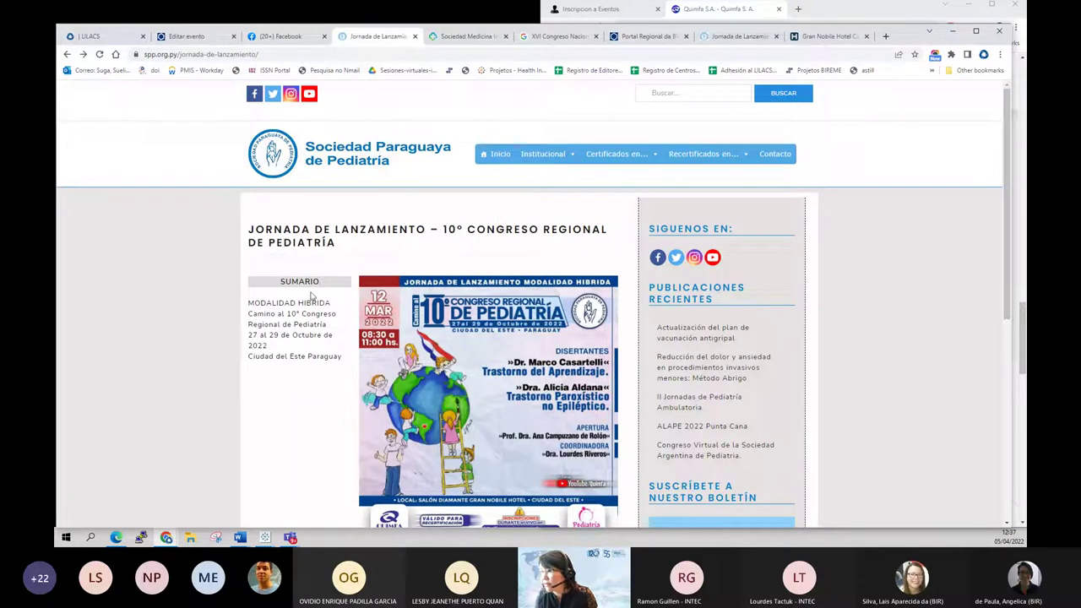
{"action": "left_click", "coordinate": [185, 36]}
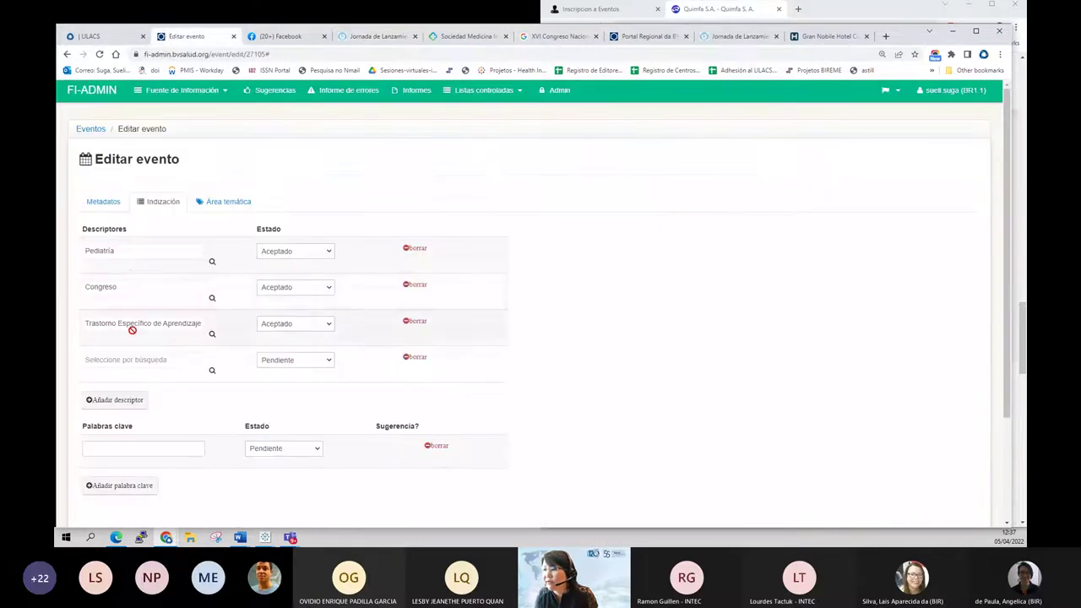
{"action": "left_click", "coordinate": [417, 357]}
Search the web for the event title "10° Congreso Regional de Pediatria", open its YouTube launch video, and pause it
{"action": "left_click", "coordinate": [104, 201]}
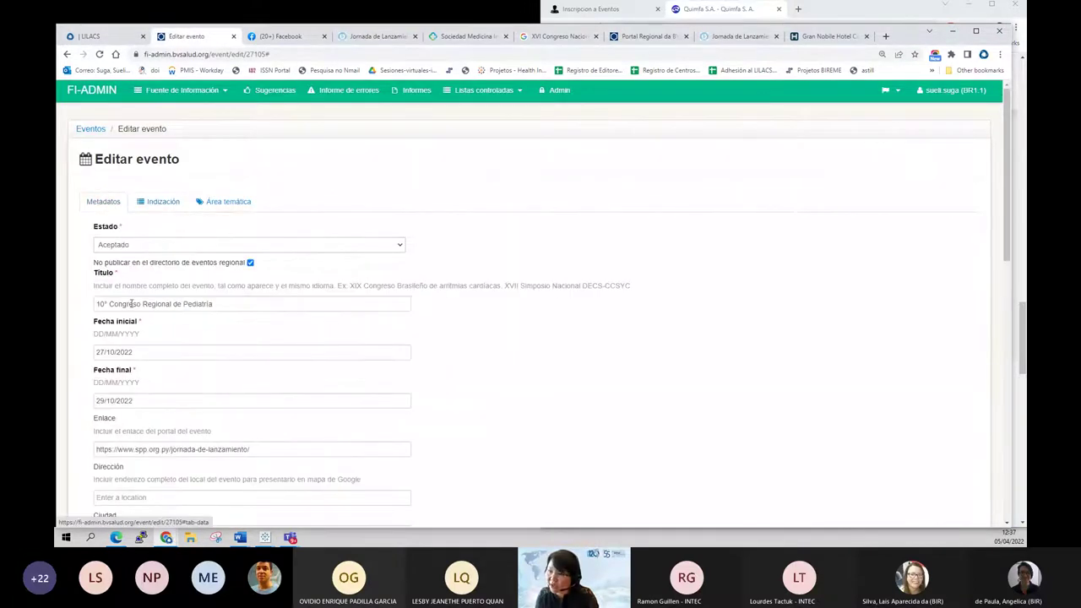
{"action": "left_click_drag", "start_coordinate": [251, 301], "coordinate": [95, 304]}
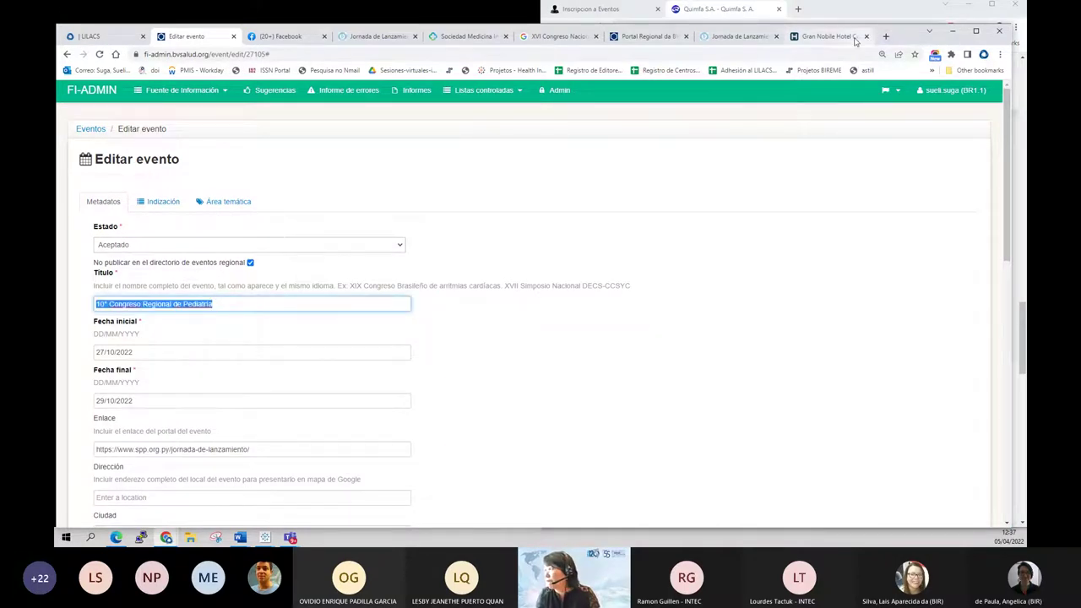
{"action": "left_click", "coordinate": [886, 37]}
{"action": "type", "text": "10° Congreso Regional de Pediatria"}
{"action": "key", "text": "Return"}
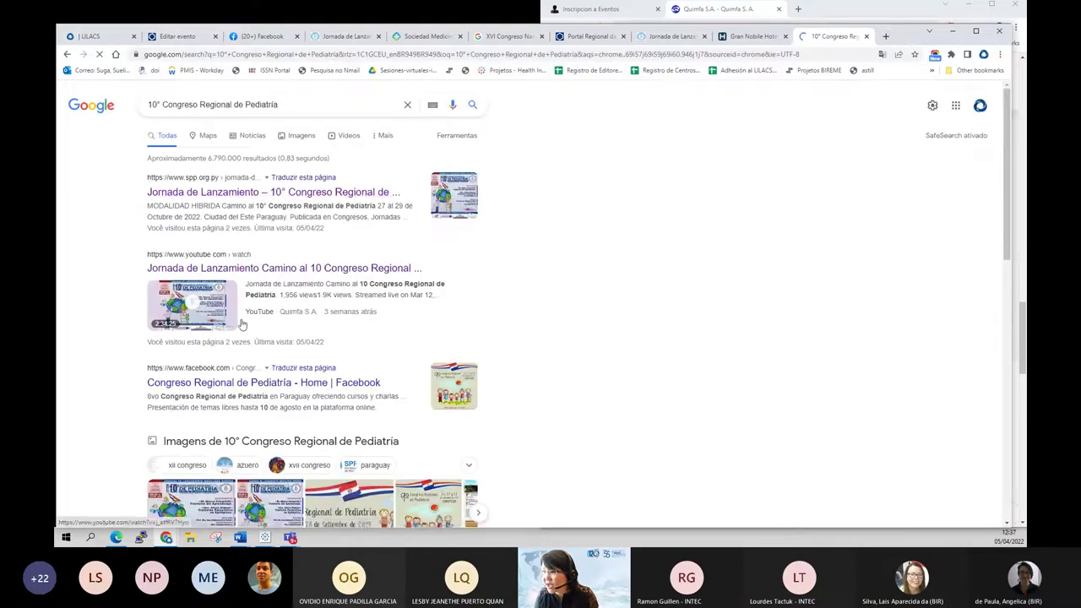
{"action": "left_click", "coordinate": [316, 275]}
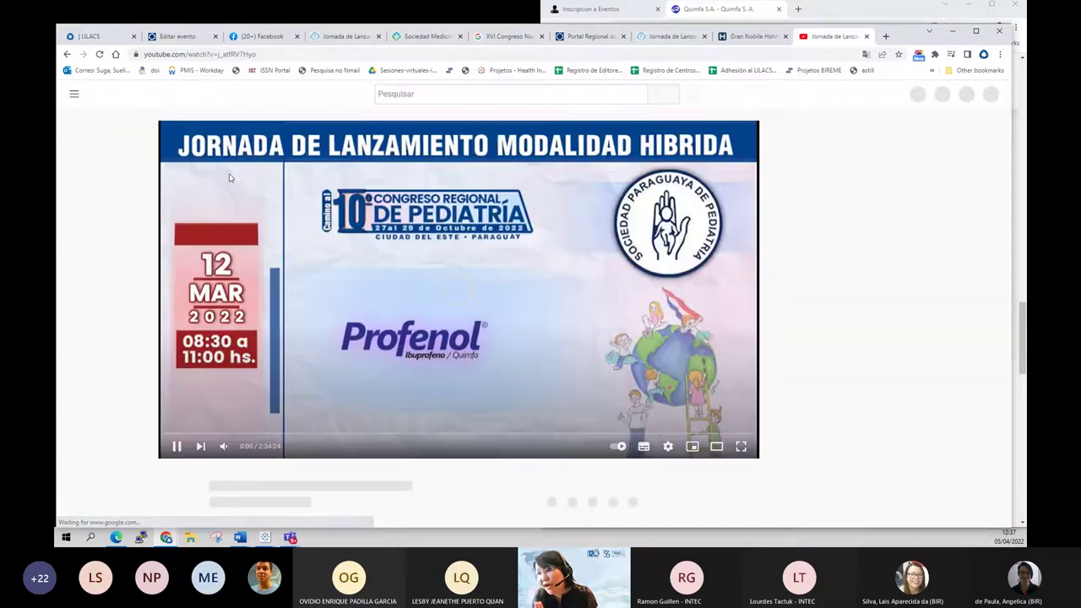
{"action": "left_click", "coordinate": [177, 445]}
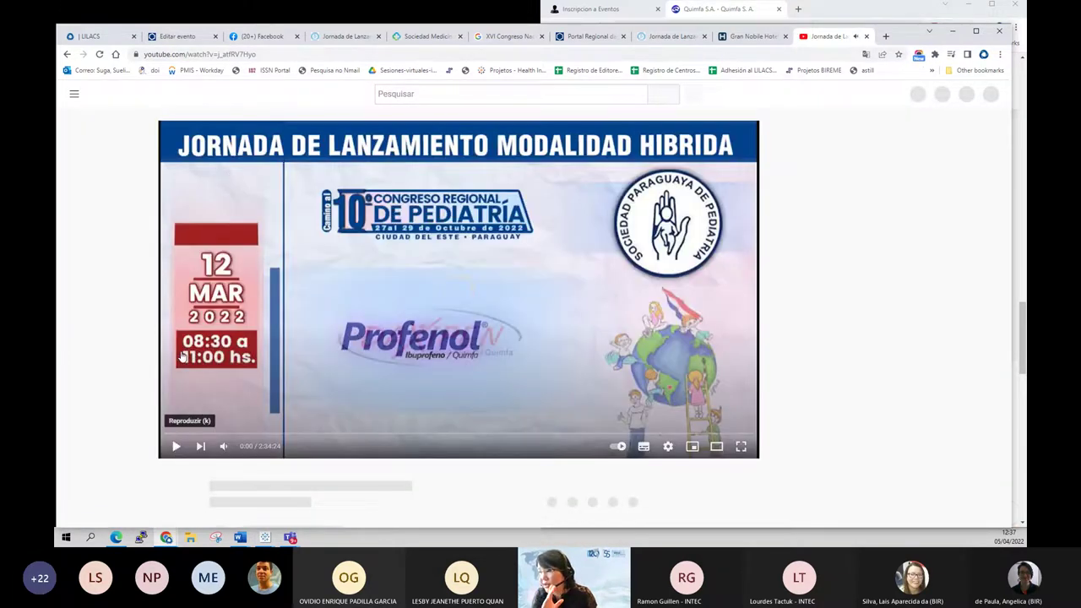
Return to the event record's indexing section and enter "Trastorno Paroxístico no Epiléptico" as the keyword
{"action": "left_click", "coordinate": [186, 37]}
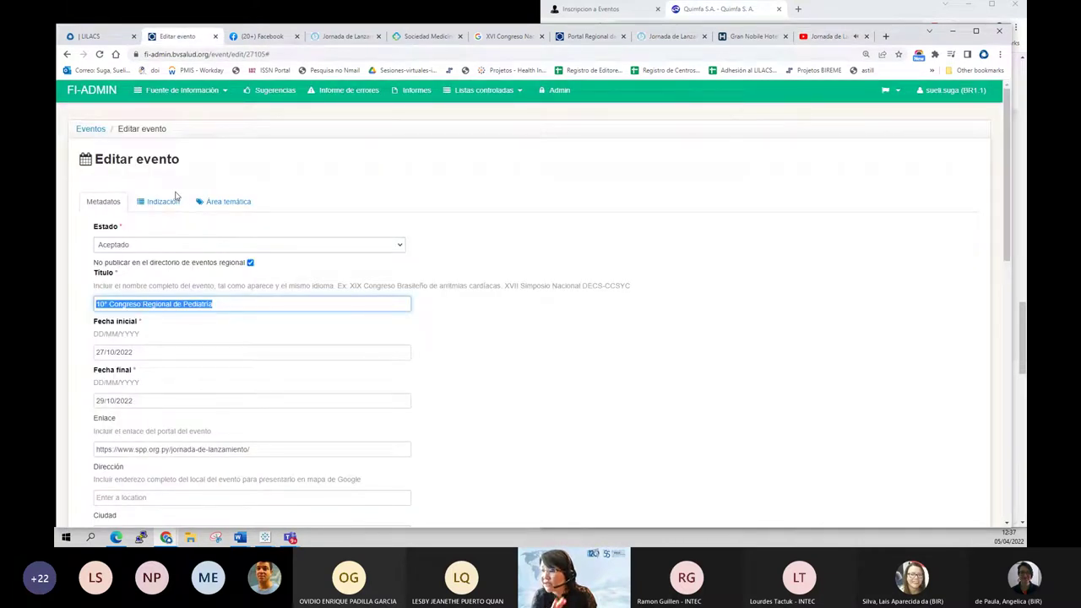
{"action": "scroll", "coordinate": [265, 380], "scroll_direction": "down", "scroll_amount": 3}
{"action": "scroll", "coordinate": [265, 374], "scroll_direction": "up", "scroll_amount": 3}
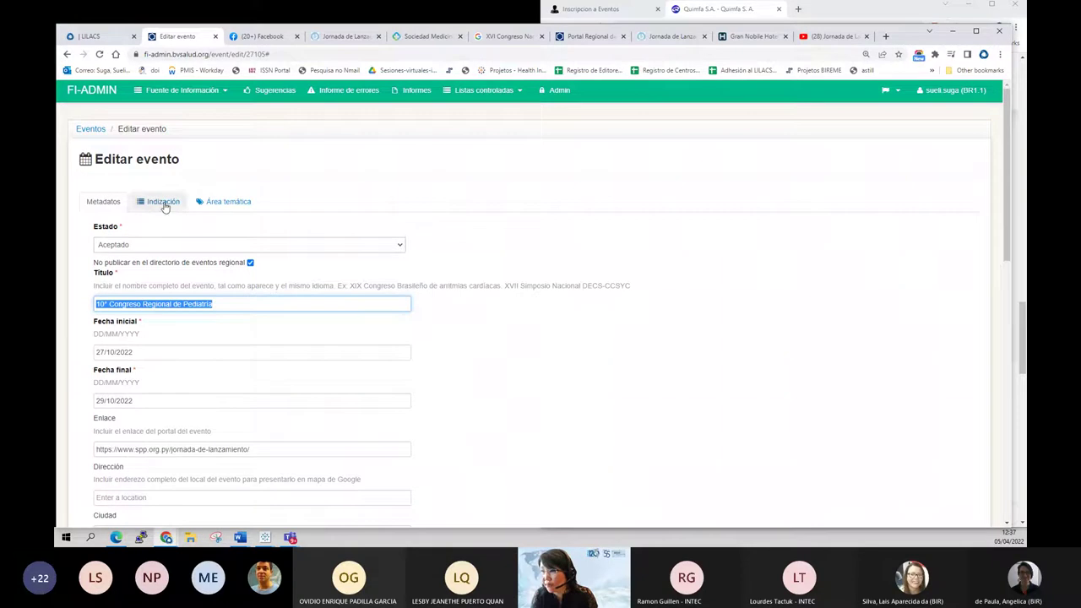
{"action": "left_click", "coordinate": [164, 203]}
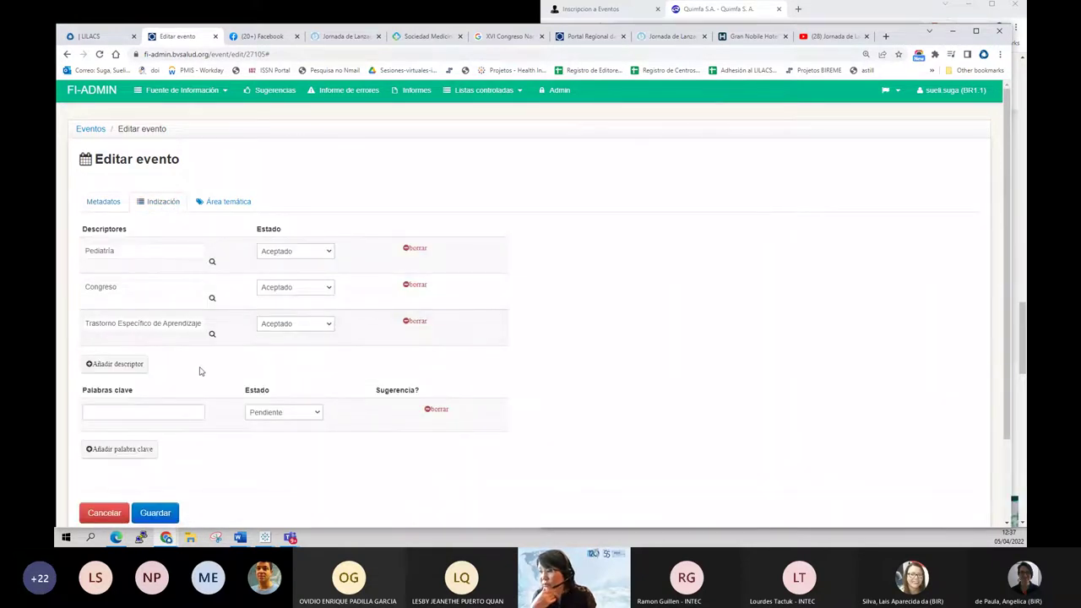
{"action": "left_click", "coordinate": [113, 411]}
{"action": "type", "text": "Trastorno "}
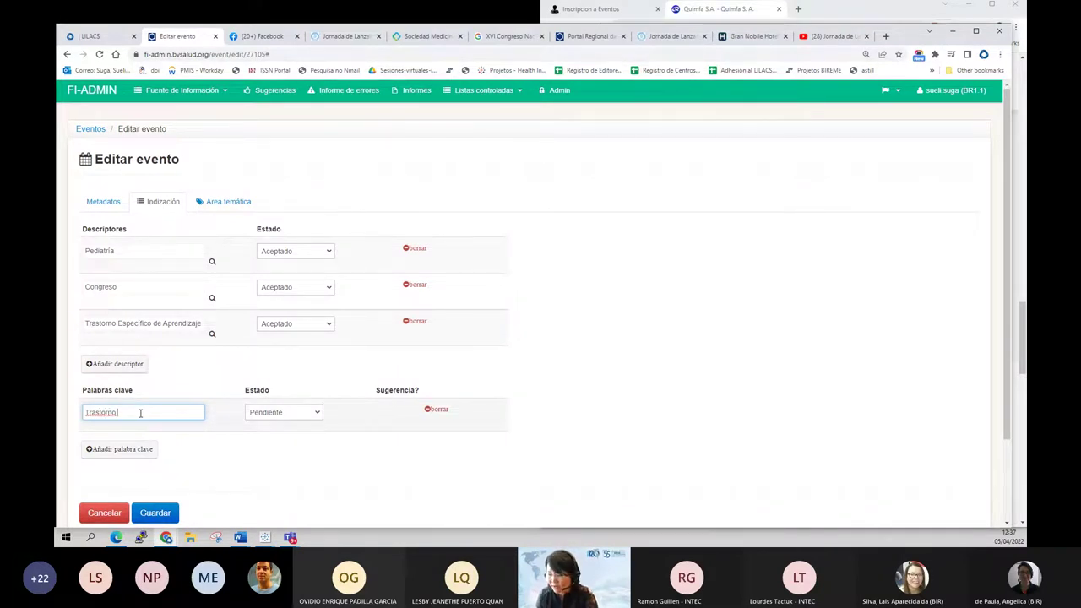
{"action": "type", "text": "Par"}
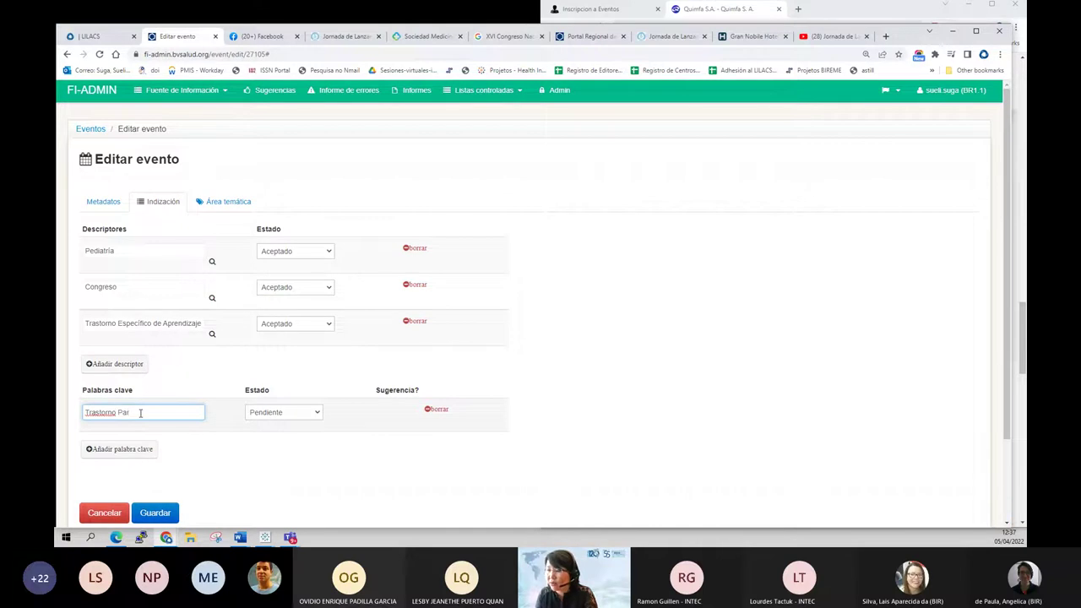
{"action": "type", "text": "oxístico no Epiléptico"}
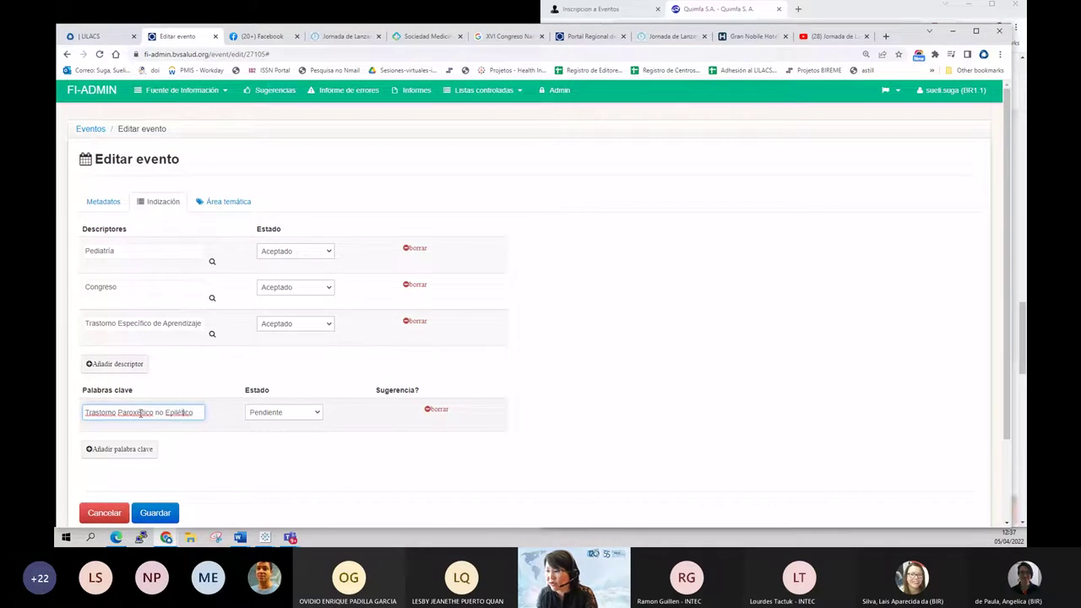
{"action": "key", "text": "Left"}
{"action": "key", "text": "Left"}
{"action": "key", "text": "Left"}
{"action": "key", "text": "Left"}
{"action": "type", "text": "p"}
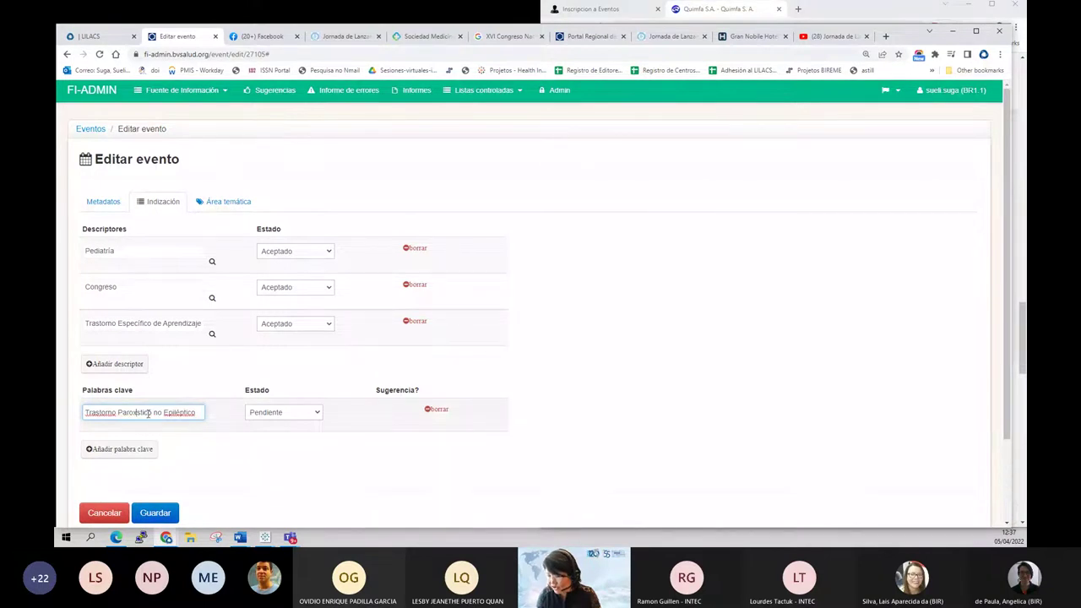
Set the status of the Trastorno Paroxístico no Epiléptico keyword to Aceptado
{"action": "left_click", "coordinate": [251, 417]}
{"action": "left_click", "coordinate": [285, 433]}
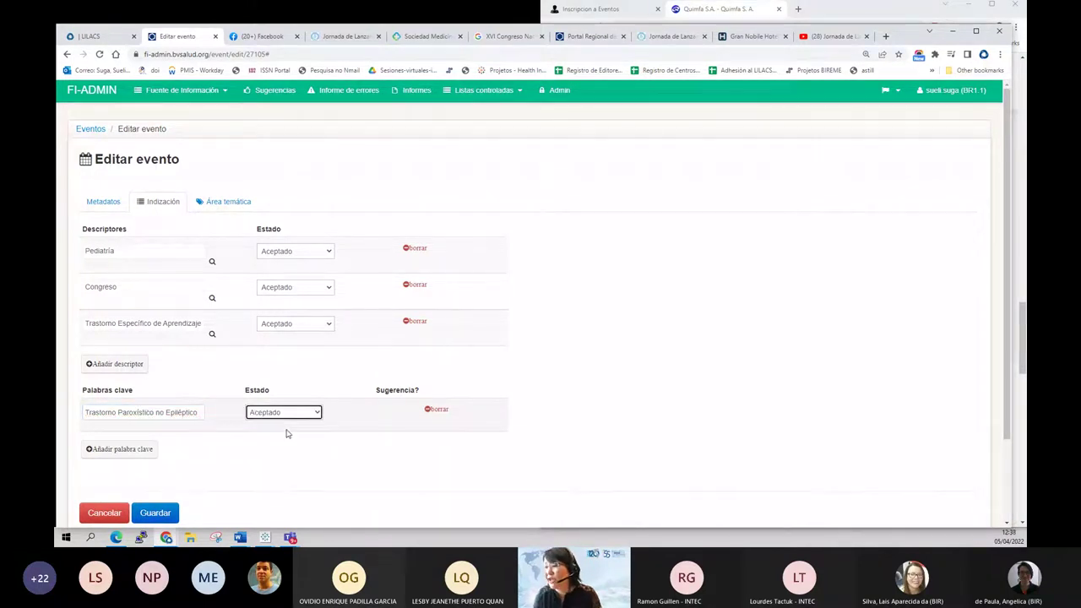
{"action": "left_click", "coordinate": [286, 434]}
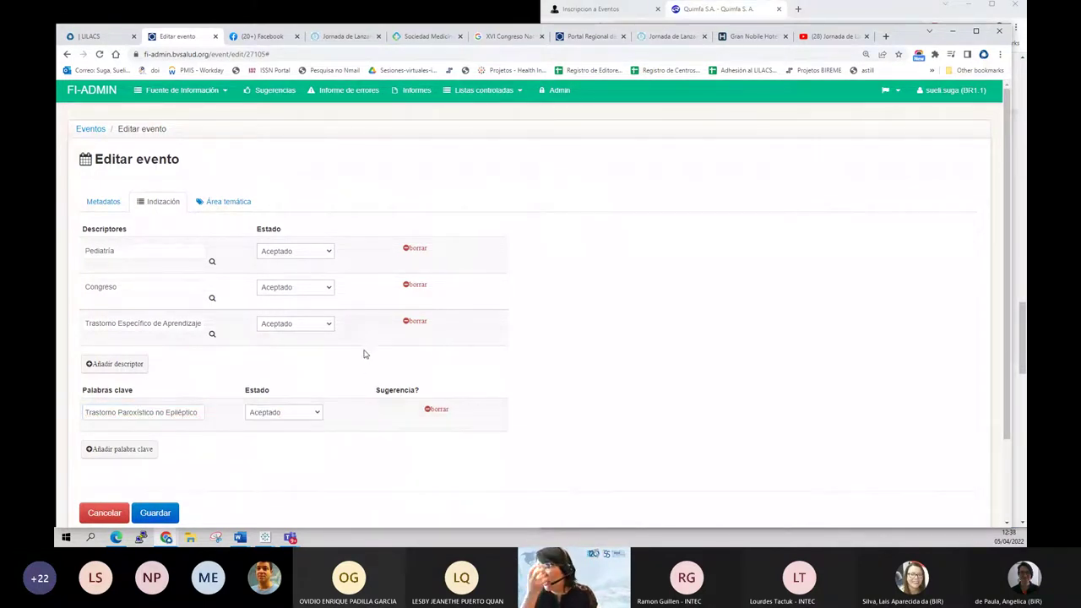
{"action": "left_click_drag", "start_coordinate": [87, 415], "coordinate": [212, 434]}
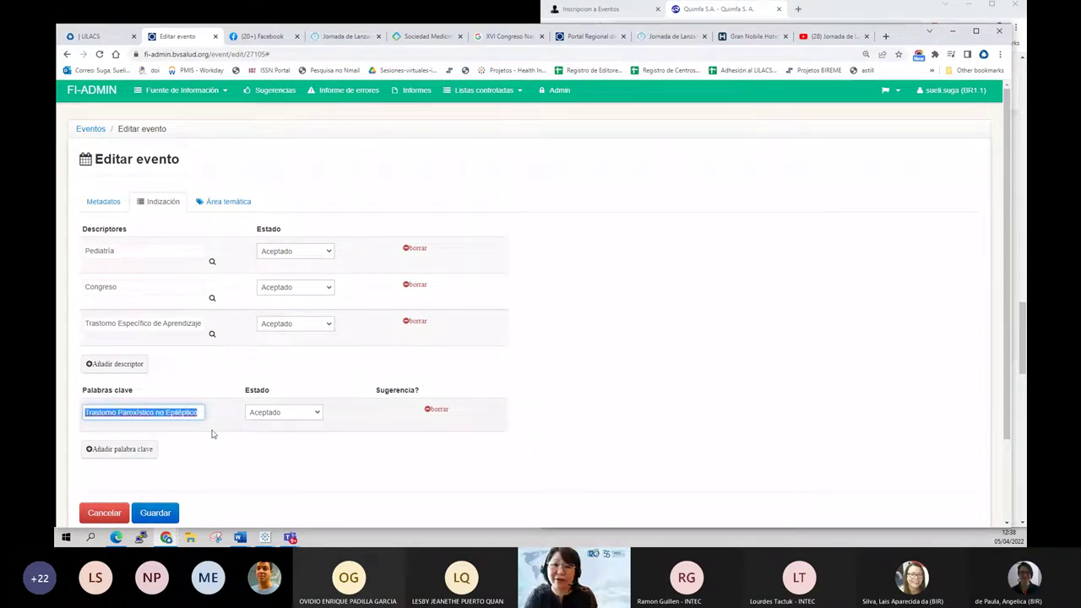
{"action": "left_click", "coordinate": [165, 229]}
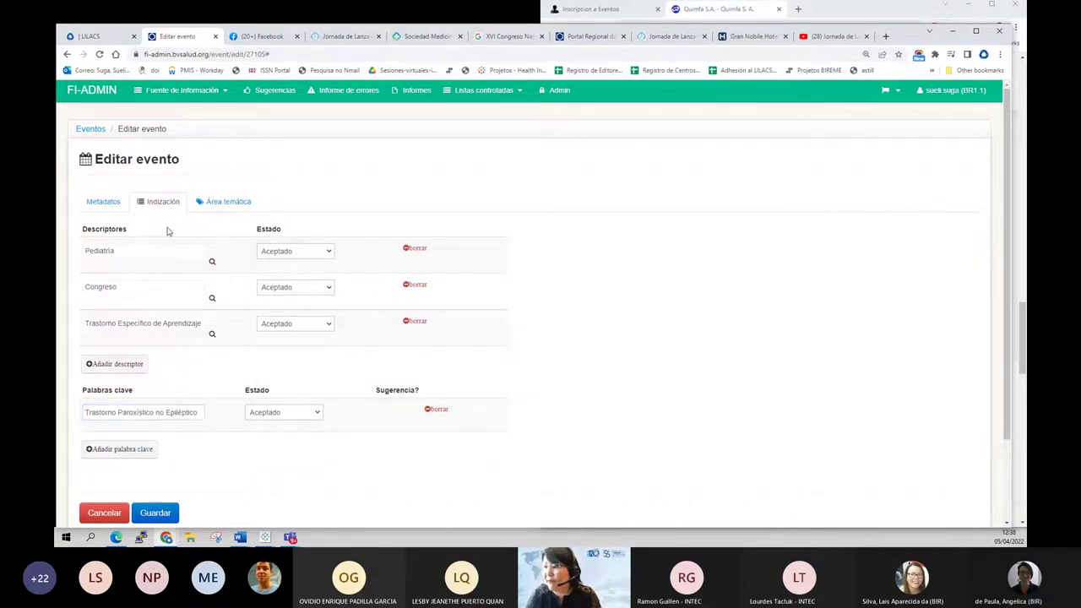
Display the event's thematic areas, then bring the BVS Paraguay site into the same browser window and open its Eventos listing
{"action": "left_click", "coordinate": [218, 204]}
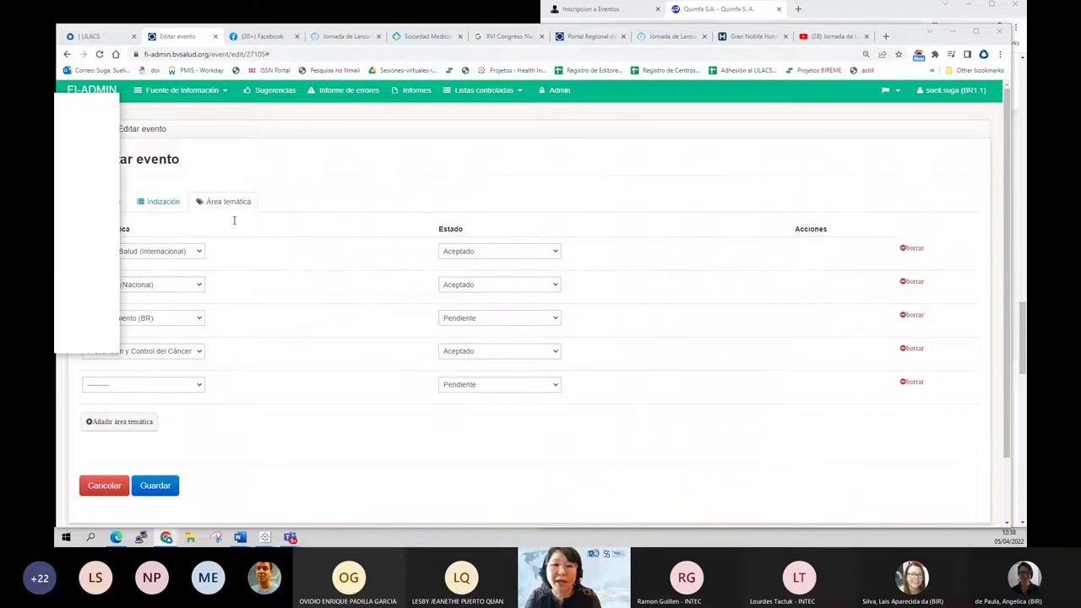
{"action": "left_click", "coordinate": [691, 19]}
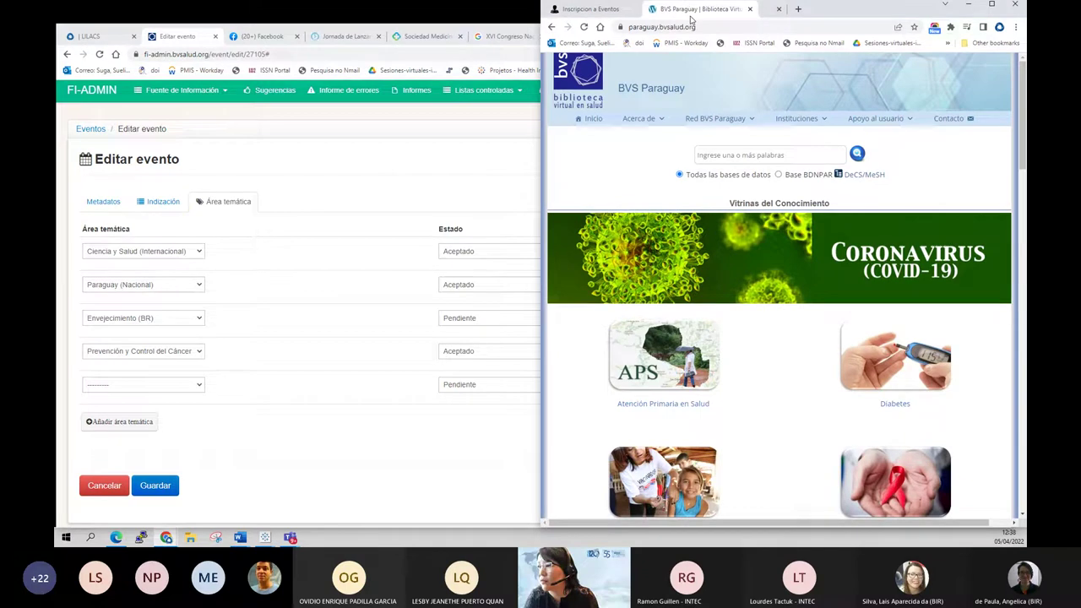
{"action": "left_click_drag", "start_coordinate": [691, 19], "coordinate": [317, 36]}
{"action": "scroll", "coordinate": [372, 266], "scroll_direction": "down", "scroll_amount": 10}
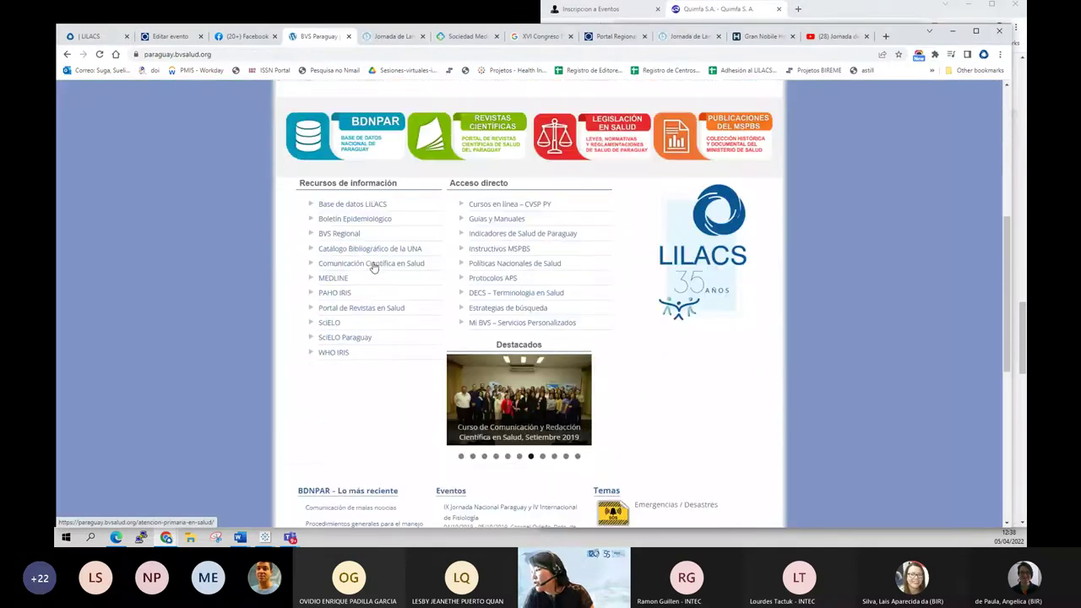
{"action": "scroll", "coordinate": [374, 267], "scroll_direction": "down", "scroll_amount": 1}
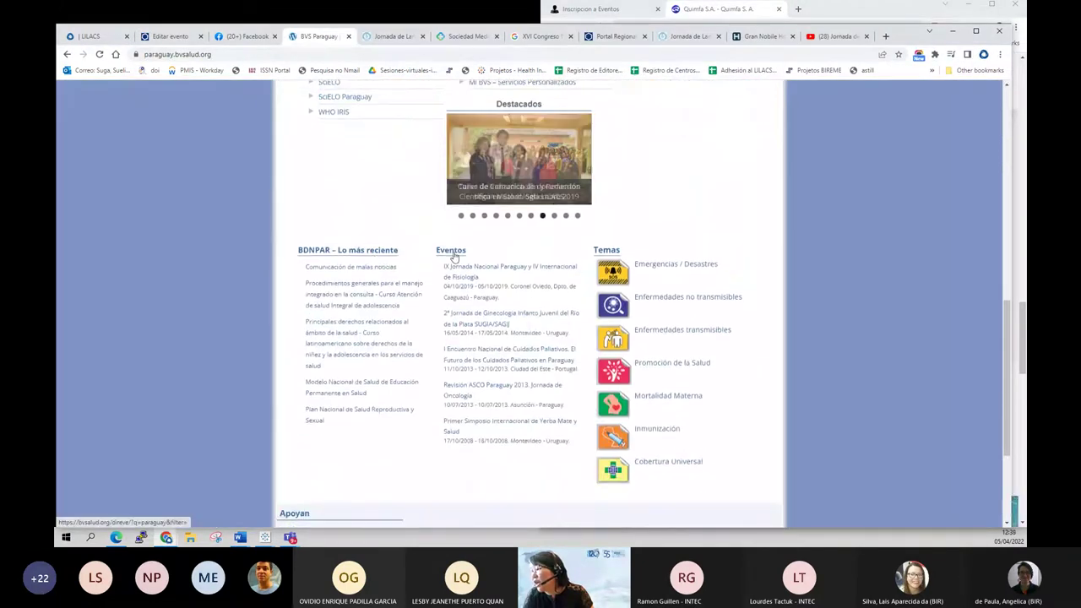
{"action": "left_click", "coordinate": [454, 255]}
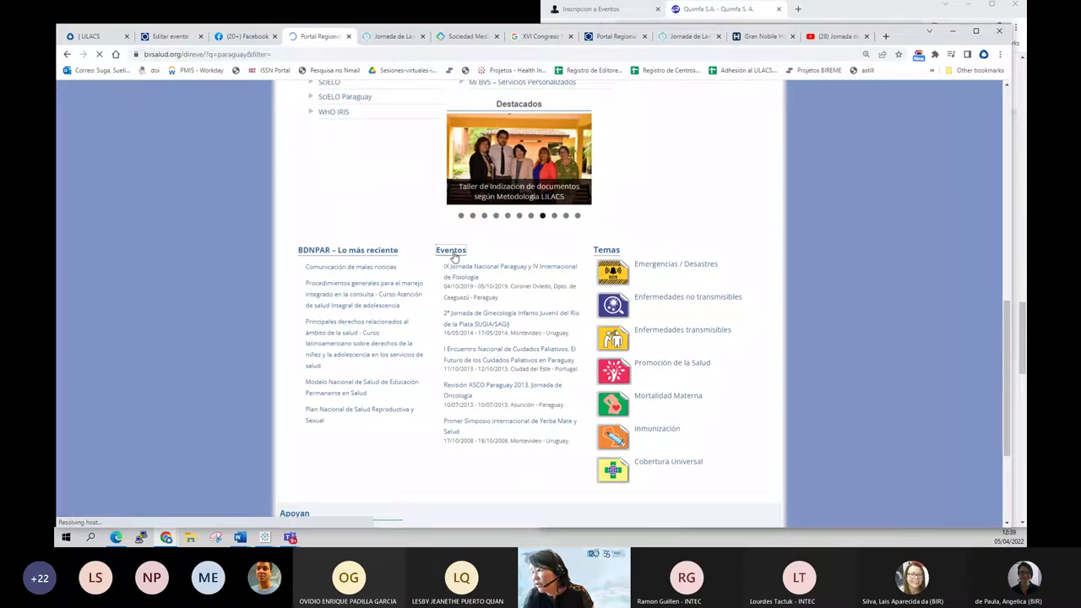
Examine the titles, locations, dates, and subjects of the events listed for the Paraguay search in the events directory
{"action": "scroll", "coordinate": [454, 257], "scroll_direction": "down", "scroll_amount": 5}
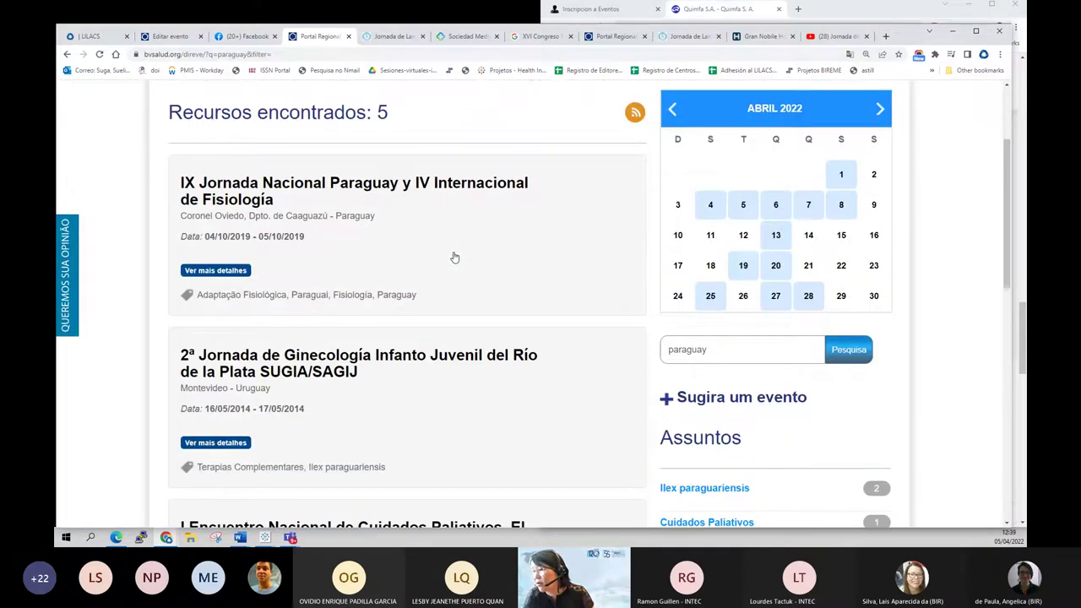
{"action": "scroll", "coordinate": [453, 257], "scroll_direction": "down", "scroll_amount": 1}
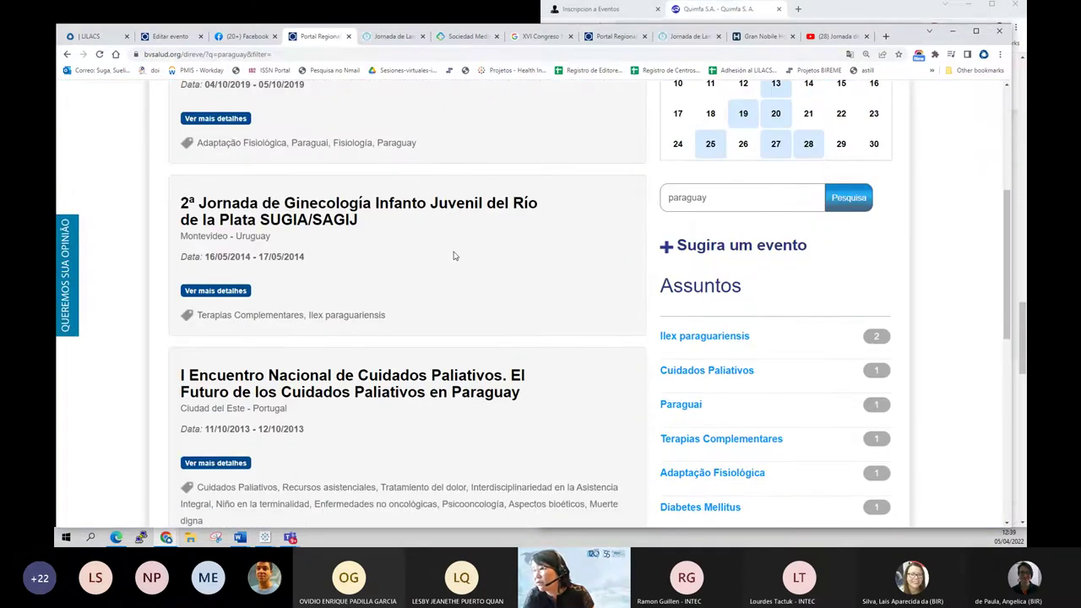
{"action": "scroll", "coordinate": [453, 256], "scroll_direction": "up", "scroll_amount": 3}
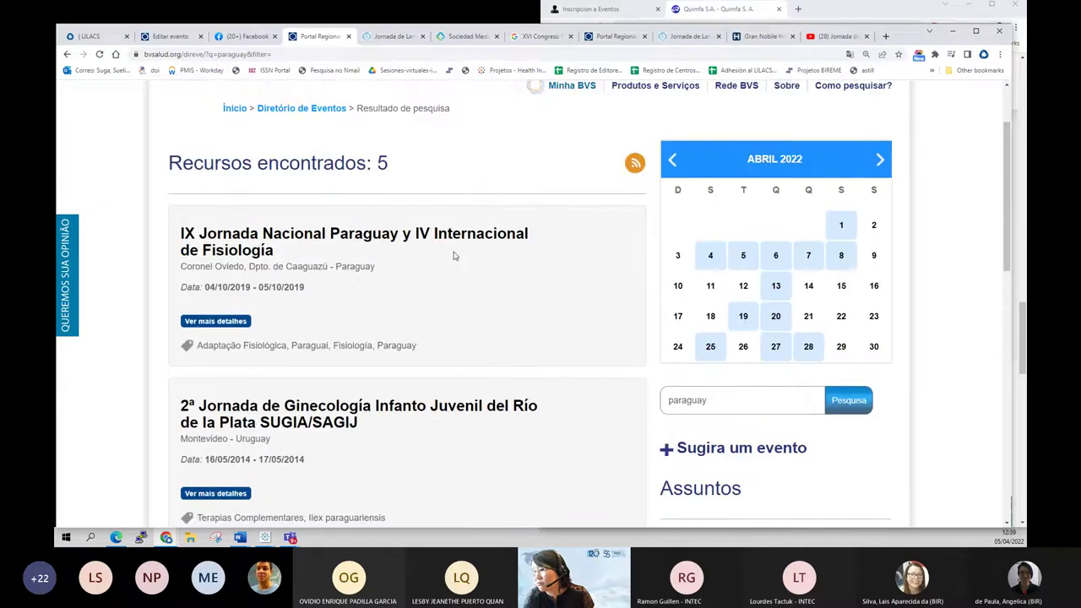
{"action": "scroll", "coordinate": [453, 256], "scroll_direction": "down", "scroll_amount": 3}
{"action": "scroll", "coordinate": [453, 256], "scroll_direction": "down", "scroll_amount": 4}
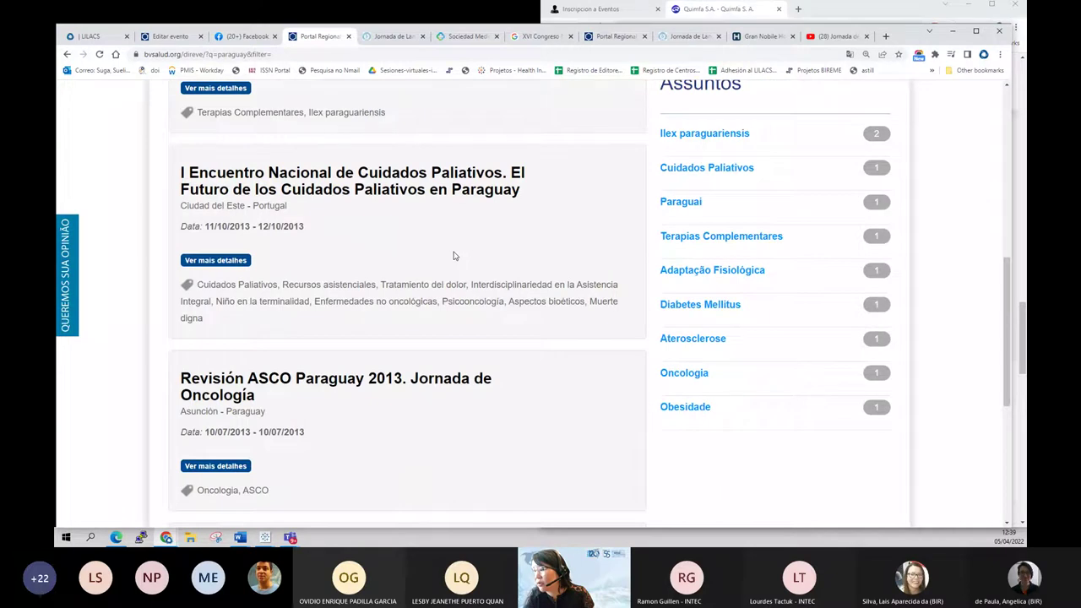
{"action": "scroll", "coordinate": [454, 256], "scroll_direction": "down", "scroll_amount": 6}
{"action": "scroll", "coordinate": [453, 256], "scroll_direction": "up", "scroll_amount": 2}
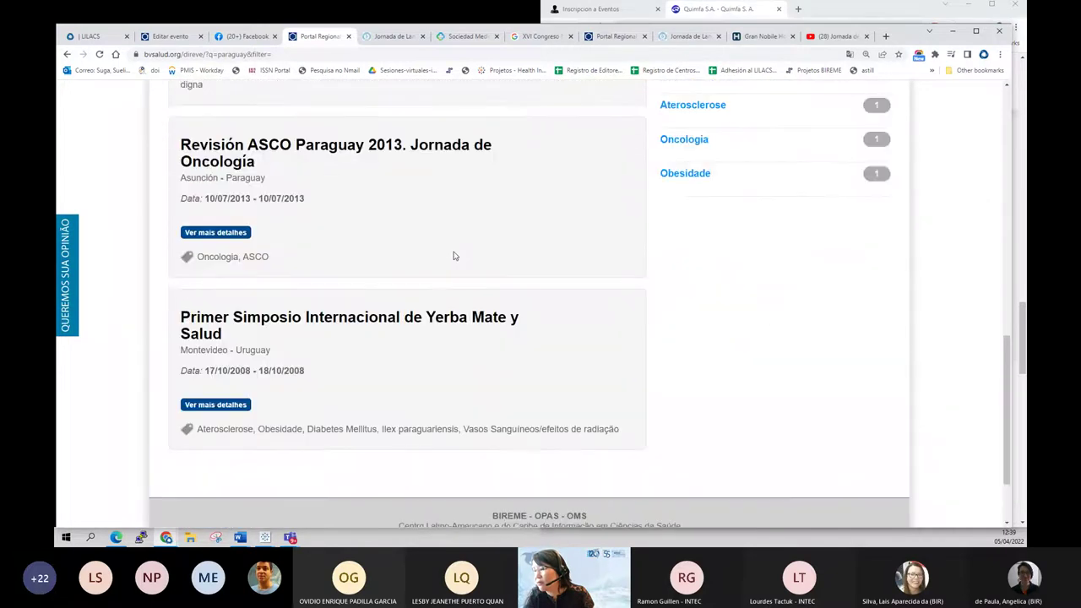
{"action": "scroll", "coordinate": [453, 256], "scroll_direction": "up", "scroll_amount": 8}
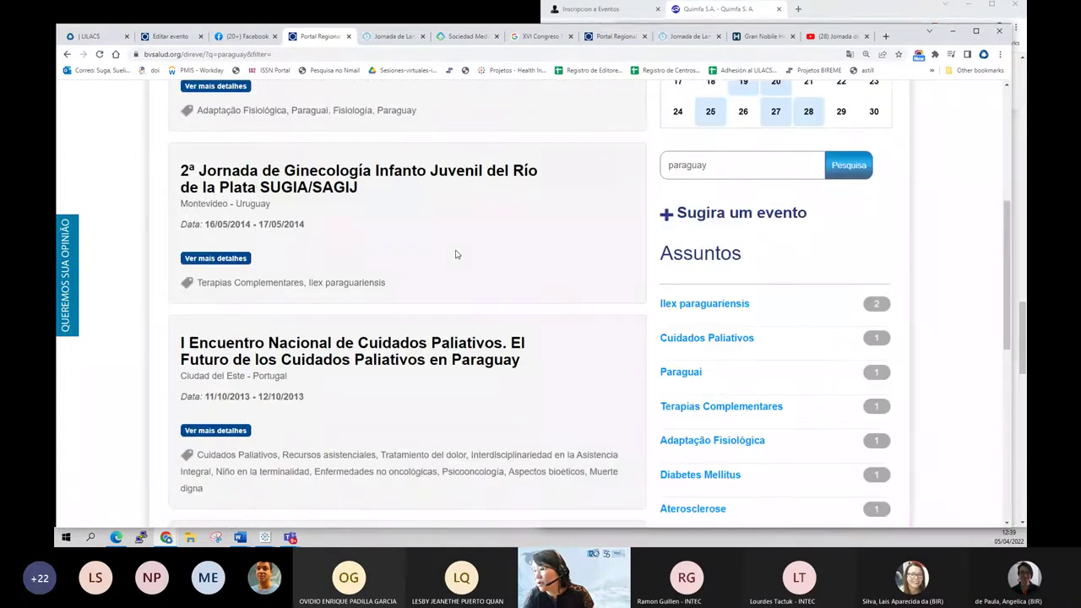
Review the complete list of Paraguay search results in the Portal Regional events directory once more, from the first event to the last
{"action": "scroll", "coordinate": [456, 254], "scroll_direction": "up", "scroll_amount": 4}
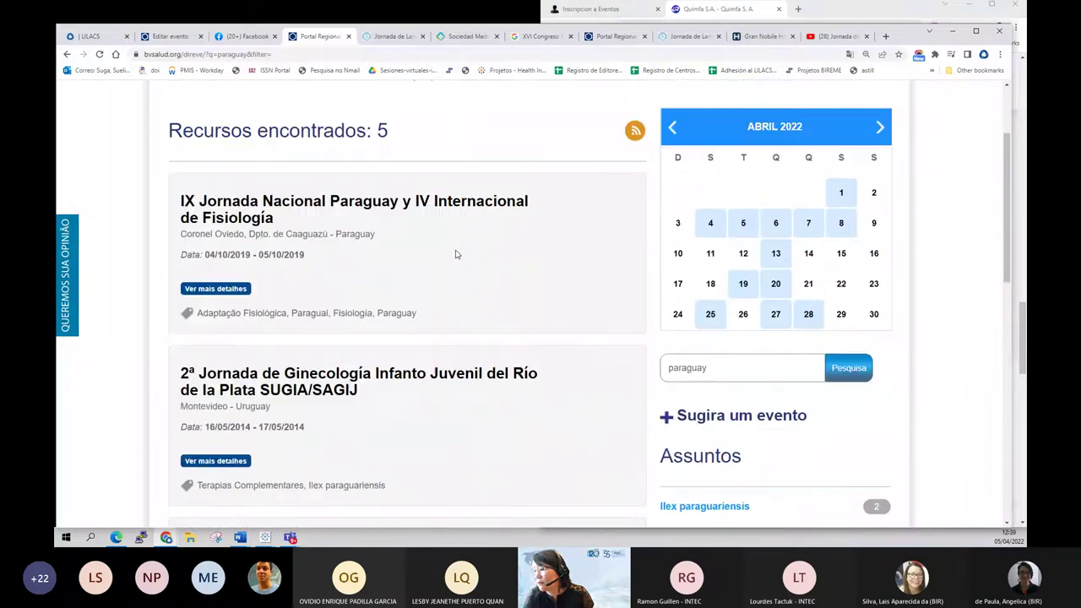
{"action": "scroll", "coordinate": [456, 254], "scroll_direction": "down", "scroll_amount": 7}
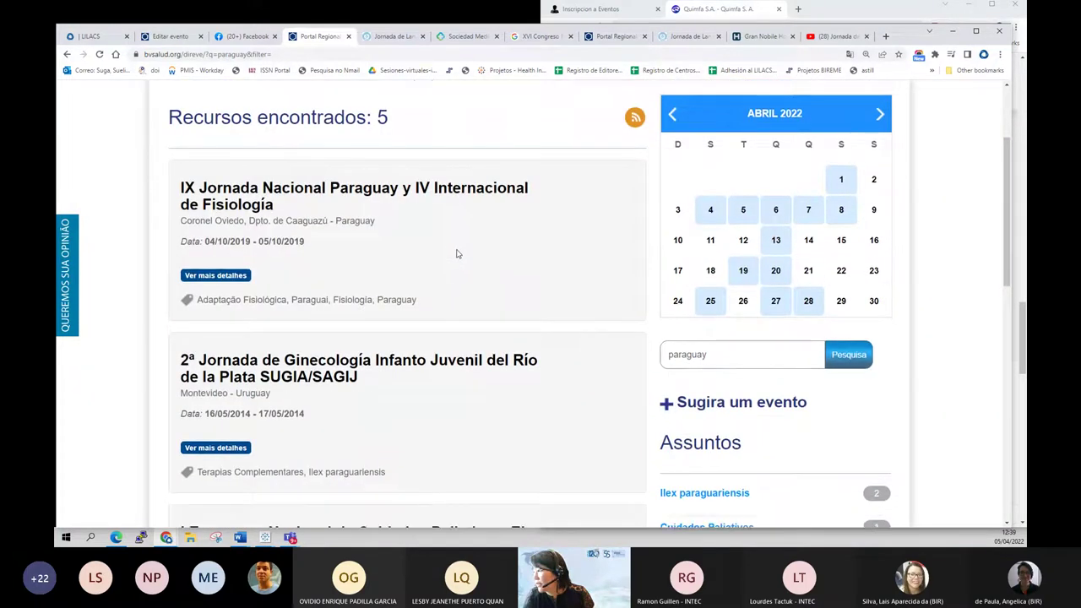
{"action": "scroll", "coordinate": [457, 253], "scroll_direction": "down", "scroll_amount": 3}
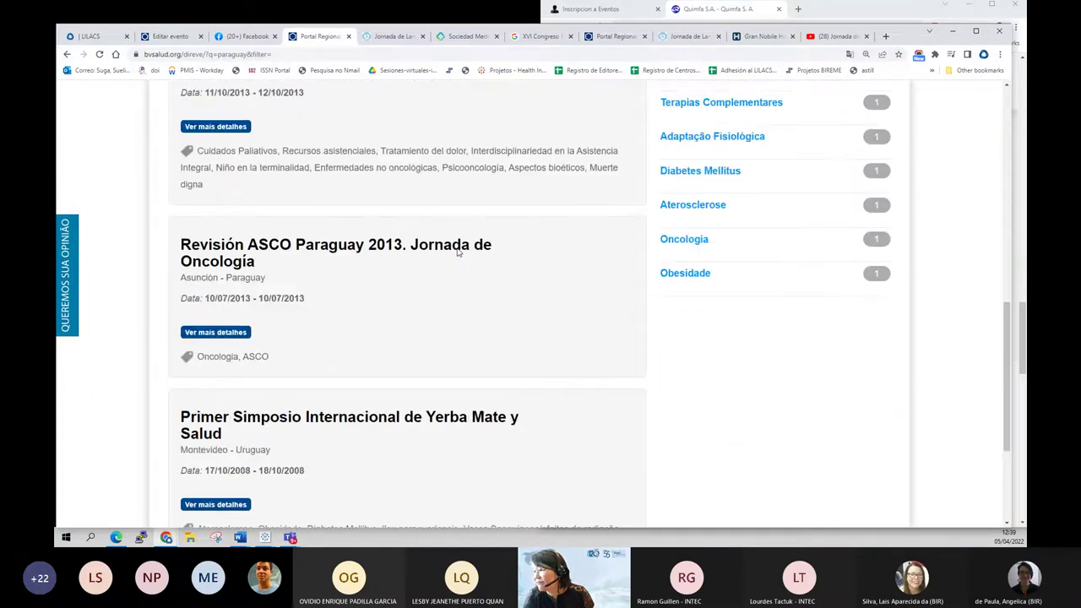
{"action": "scroll", "coordinate": [458, 251], "scroll_direction": "down", "scroll_amount": 4}
{"action": "scroll", "coordinate": [459, 252], "scroll_direction": "up", "scroll_amount": 15}
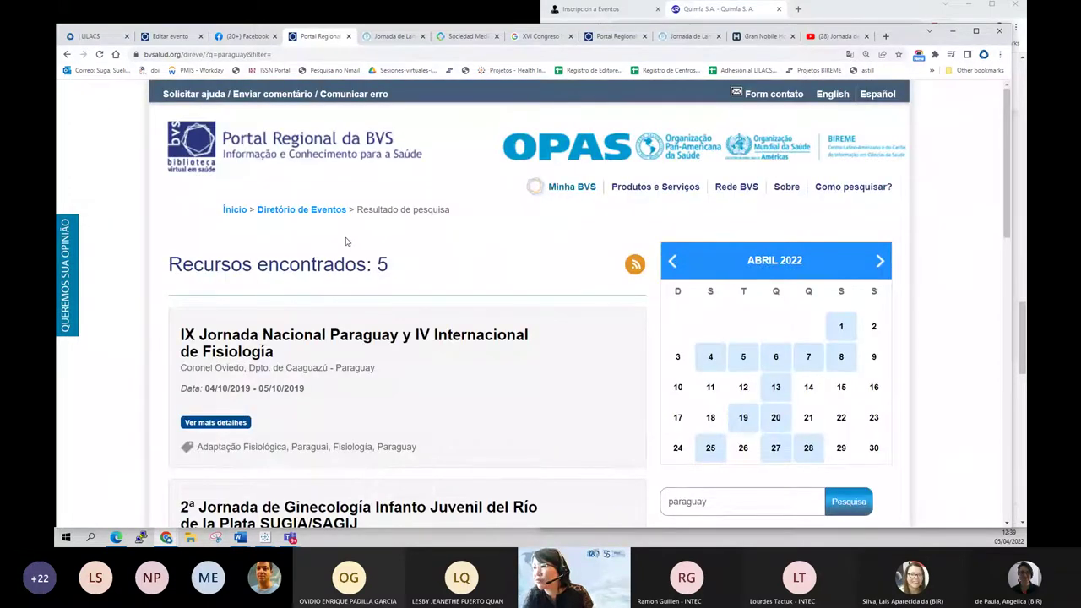
{"action": "left_click_drag", "start_coordinate": [294, 54], "coordinate": [270, 54]}
Return to the event record in FI-ADMIN and set the status of the Envejecimiento (BR) thematic area to Aceptado
{"action": "left_click", "coordinate": [169, 37]}
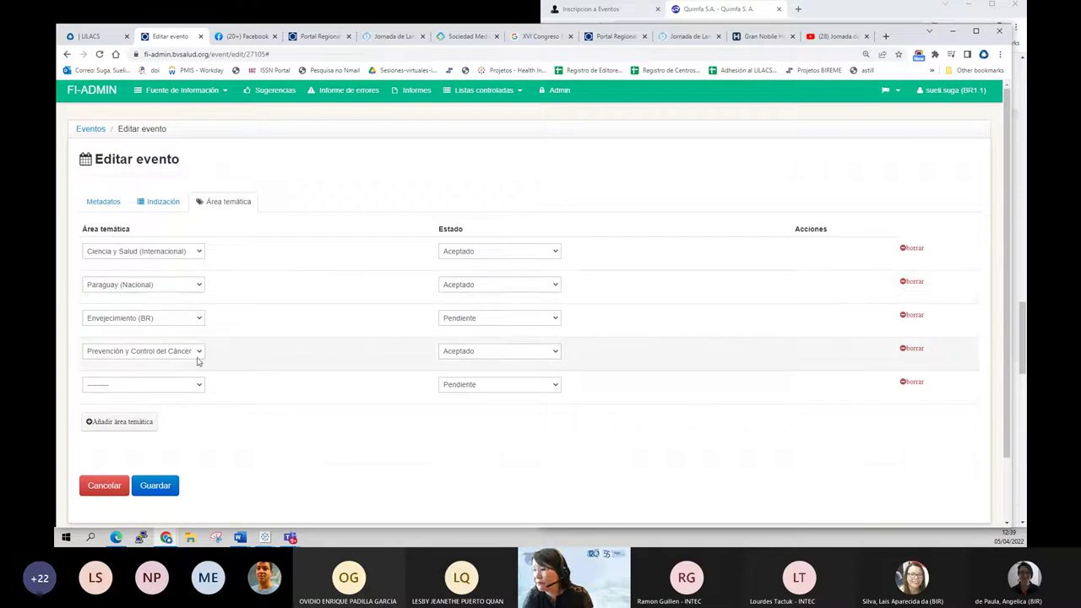
{"action": "left_click", "coordinate": [456, 322]}
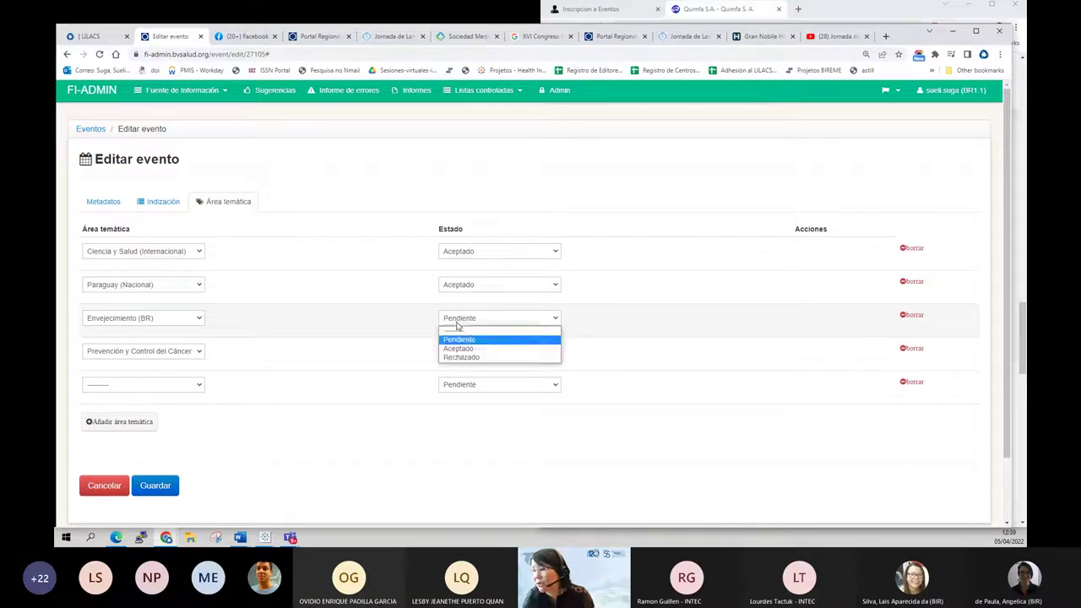
{"action": "left_click", "coordinate": [476, 350]}
{"action": "left_click", "coordinate": [348, 335]}
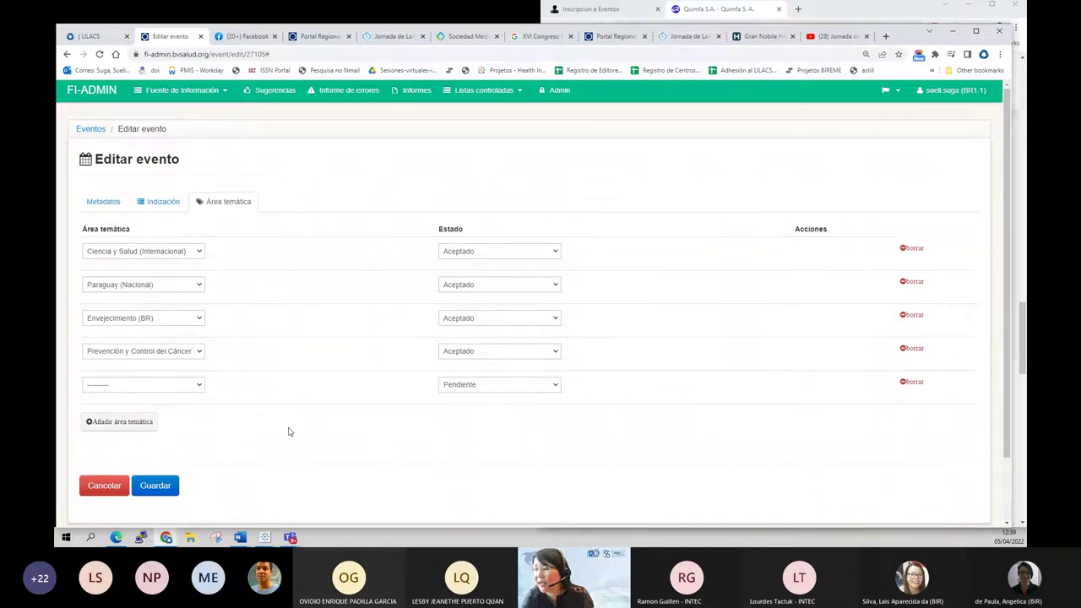
Delete the empty thematic area row and save the event record
{"action": "left_click", "coordinate": [912, 382]}
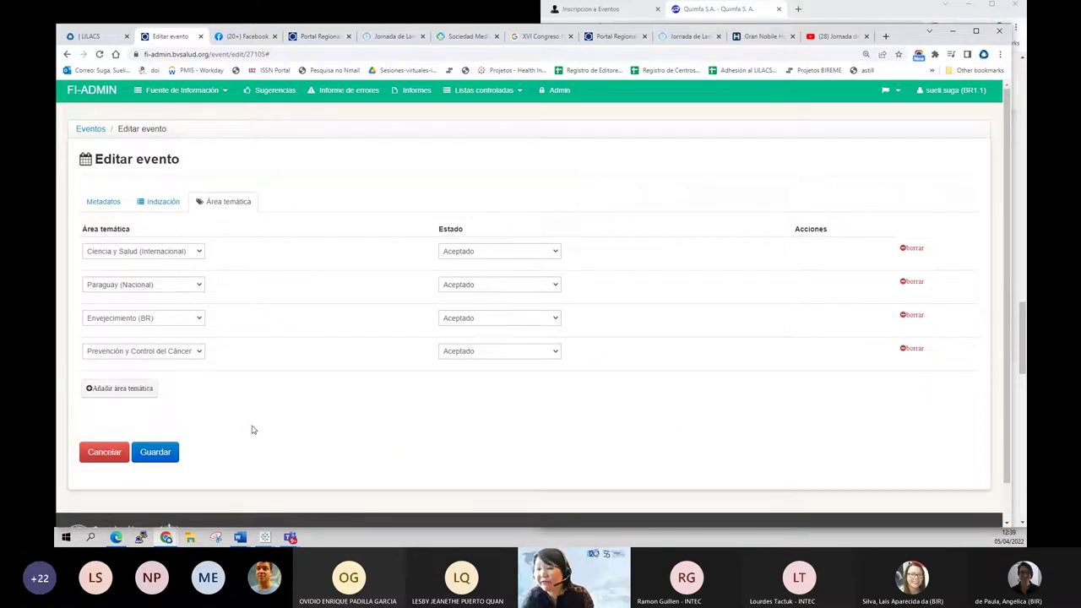
{"action": "left_click", "coordinate": [158, 456]}
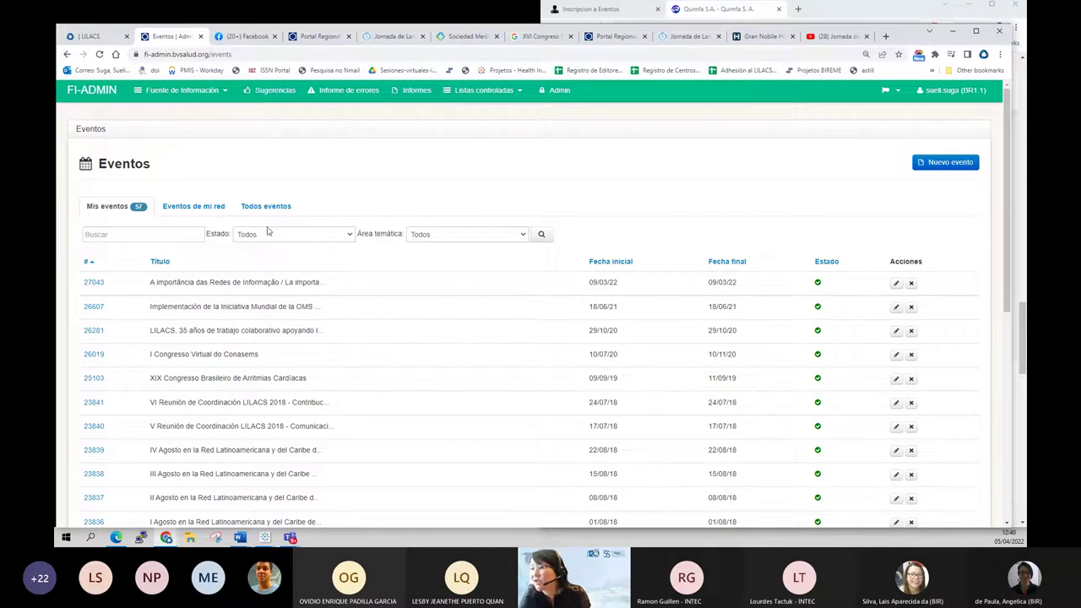
Switch to the Portal Regional da BVS events directory and search it for "10° Congreso Regional de Pediatría"
{"action": "left_click", "coordinate": [612, 37]}
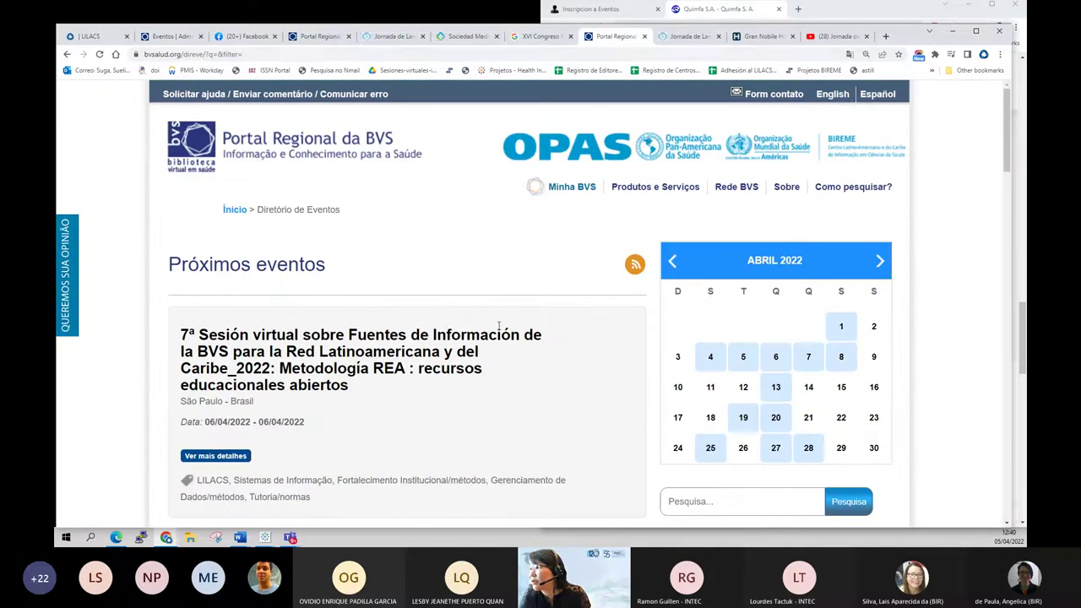
{"action": "scroll", "coordinate": [499, 326], "scroll_direction": "down", "scroll_amount": 3}
{"action": "left_click", "coordinate": [710, 298]}
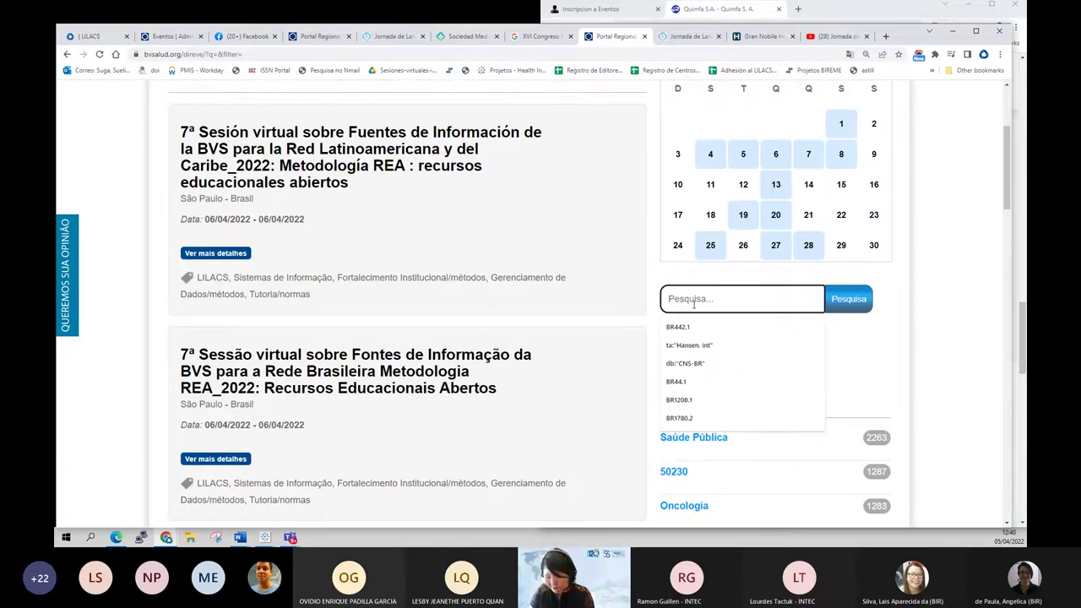
{"action": "type", "text": "10° Congreso Regional de Pediatría"}
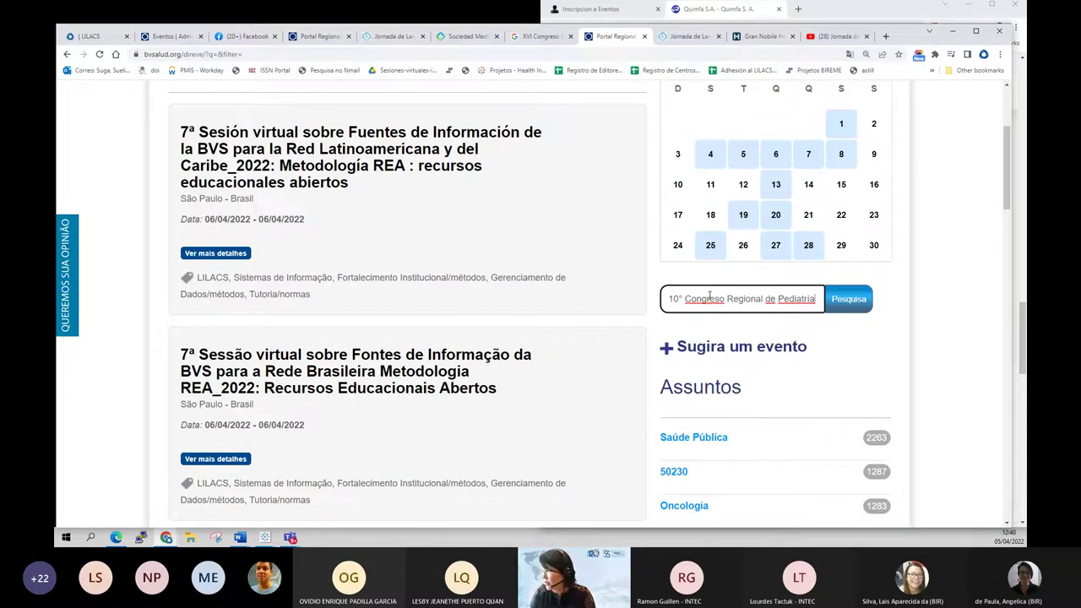
{"action": "key", "text": "Return"}
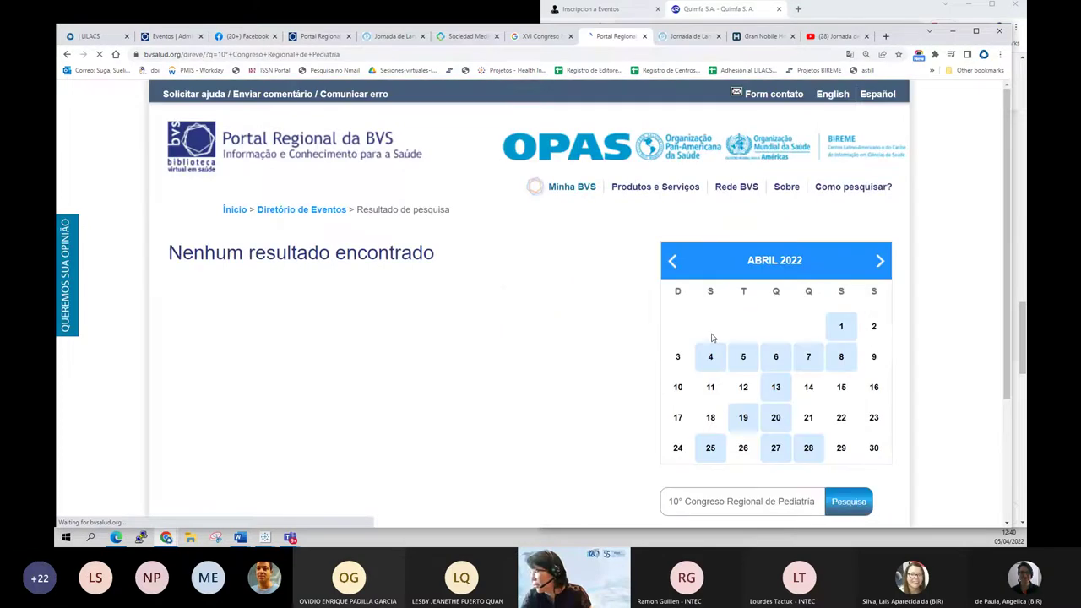
Broaden the directory search to "Congreso Regional de Pediatría" and further to "Congreso Regional"
{"action": "scroll", "coordinate": [714, 342], "scroll_direction": "down", "scroll_amount": 2}
{"action": "double_click", "coordinate": [676, 329]}
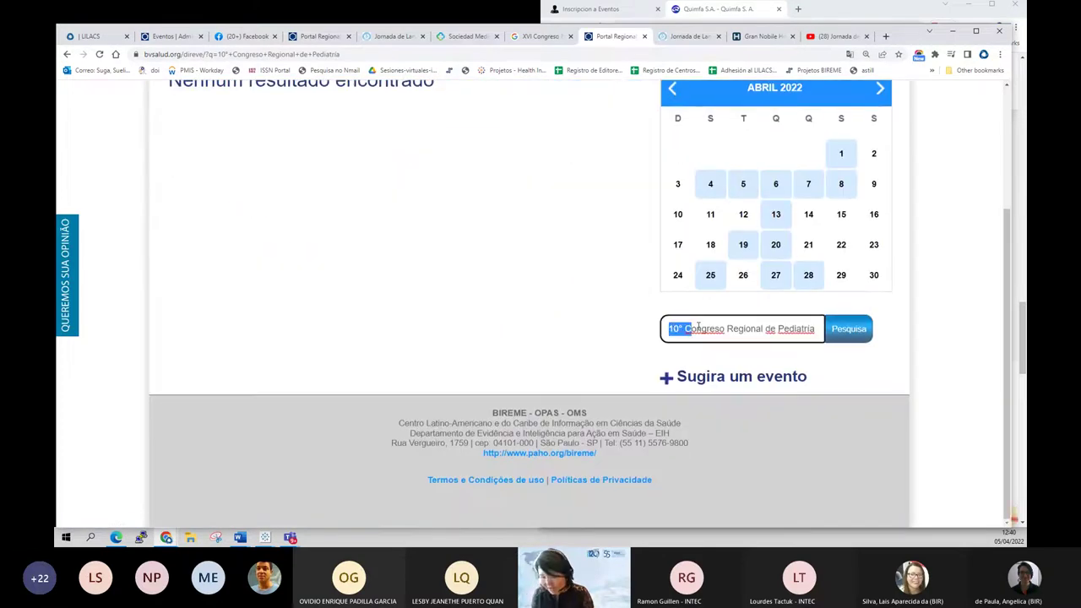
{"action": "key", "text": "BackSpace"}
{"action": "key", "text": "Return"}
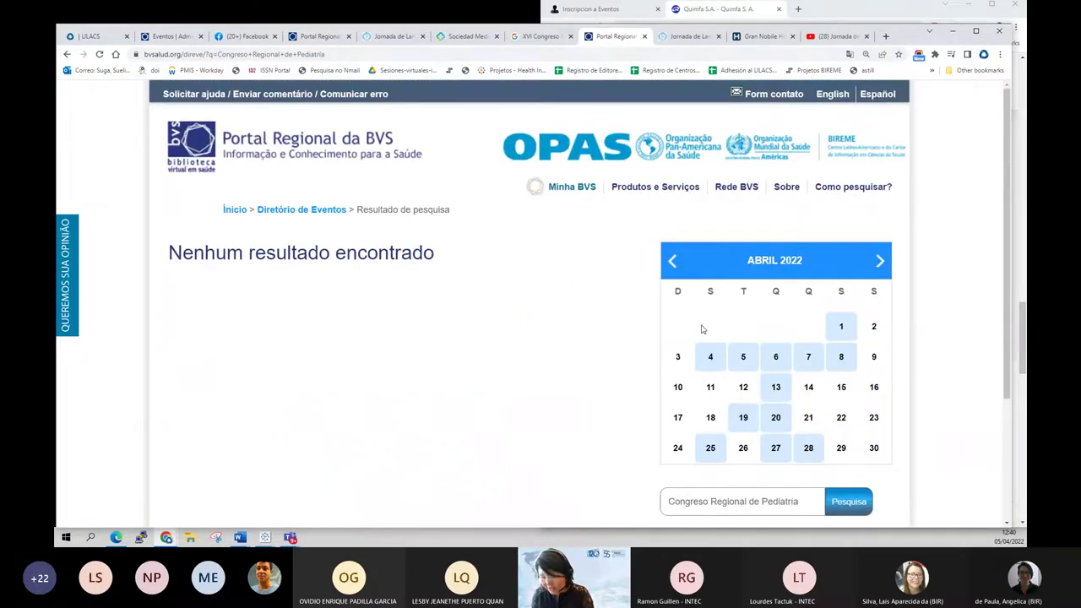
{"action": "scroll", "coordinate": [706, 333], "scroll_direction": "down", "scroll_amount": 1}
{"action": "left_click_drag", "start_coordinate": [751, 401], "coordinate": [836, 397]}
{"action": "key", "text": "BackSpace"}
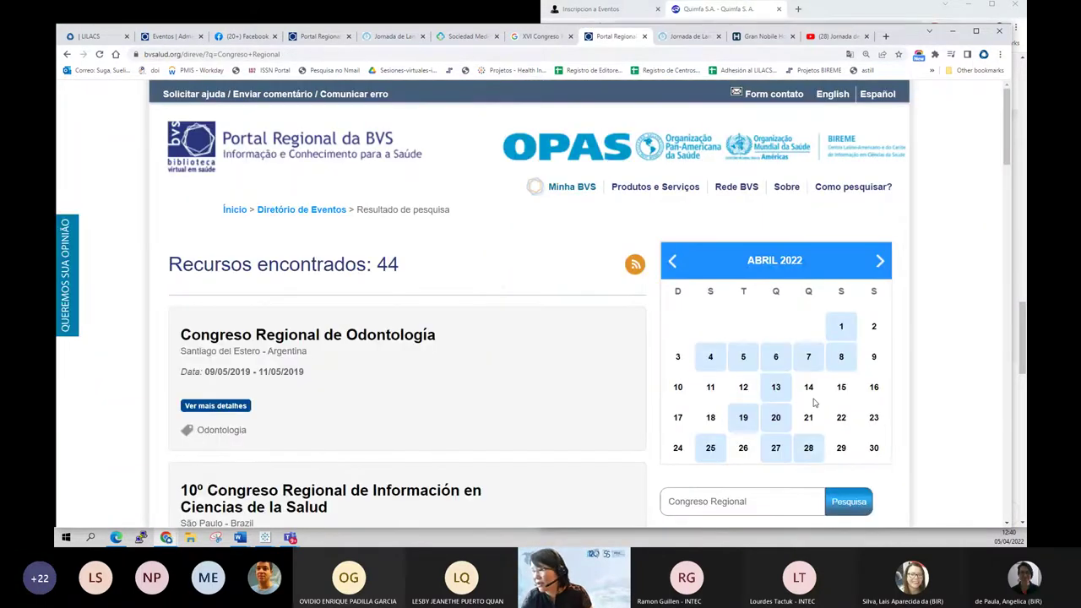
Examine the "Congreso Regional" search results for the 10° Congreso Regional de Pediatría
{"action": "scroll", "coordinate": [566, 447], "scroll_direction": "down", "scroll_amount": 1}
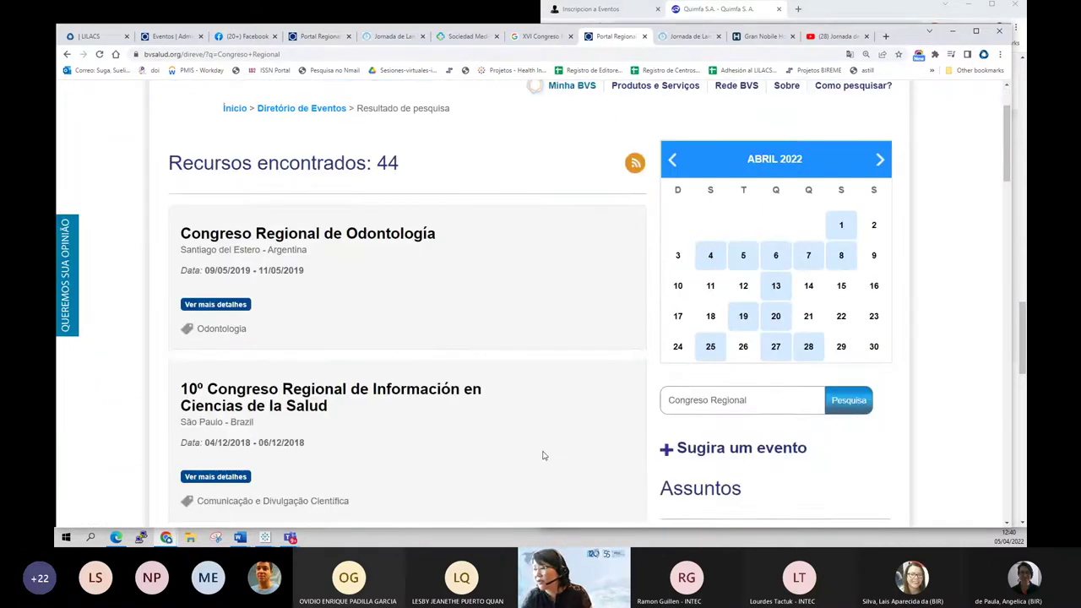
{"action": "scroll", "coordinate": [542, 446], "scroll_direction": "down", "scroll_amount": 1}
{"action": "scroll", "coordinate": [541, 444], "scroll_direction": "down", "scroll_amount": 2}
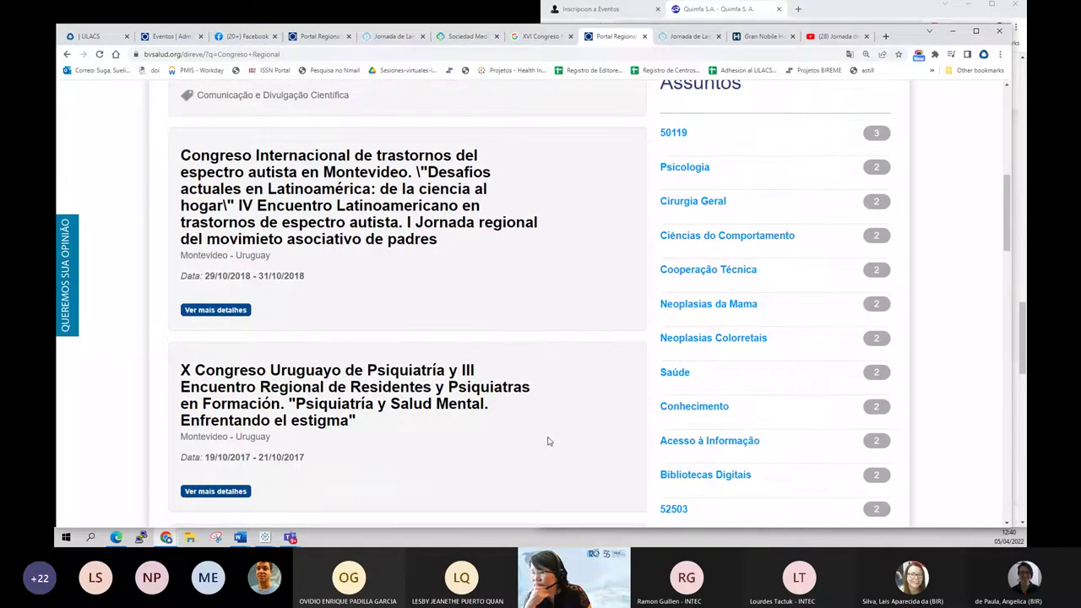
{"action": "scroll", "coordinate": [549, 441], "scroll_direction": "down", "scroll_amount": 1}
{"action": "scroll", "coordinate": [554, 436], "scroll_direction": "down", "scroll_amount": 3}
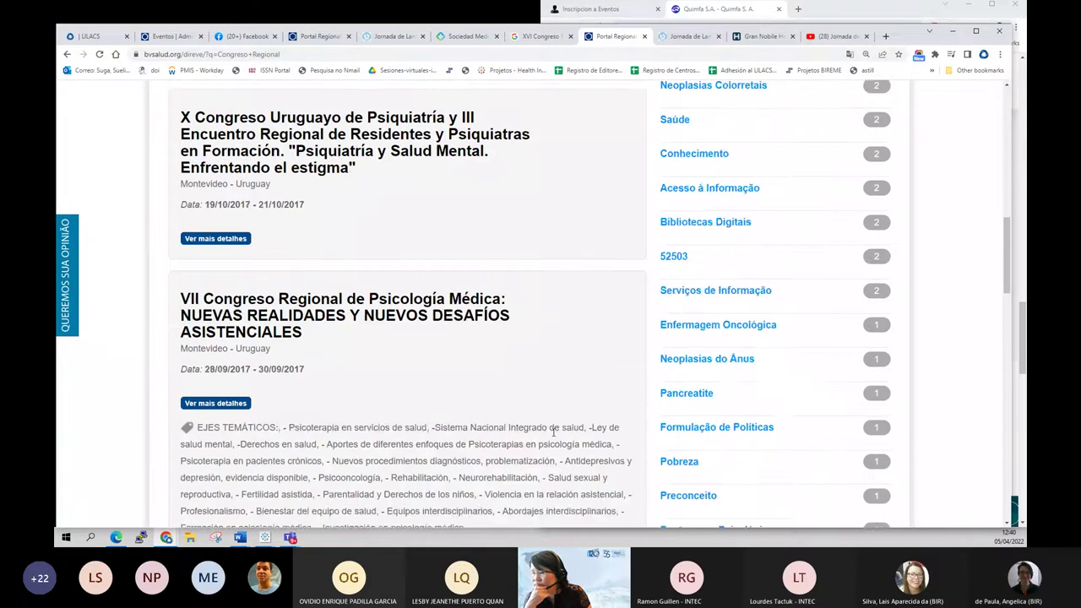
{"action": "scroll", "coordinate": [554, 435], "scroll_direction": "down", "scroll_amount": 2}
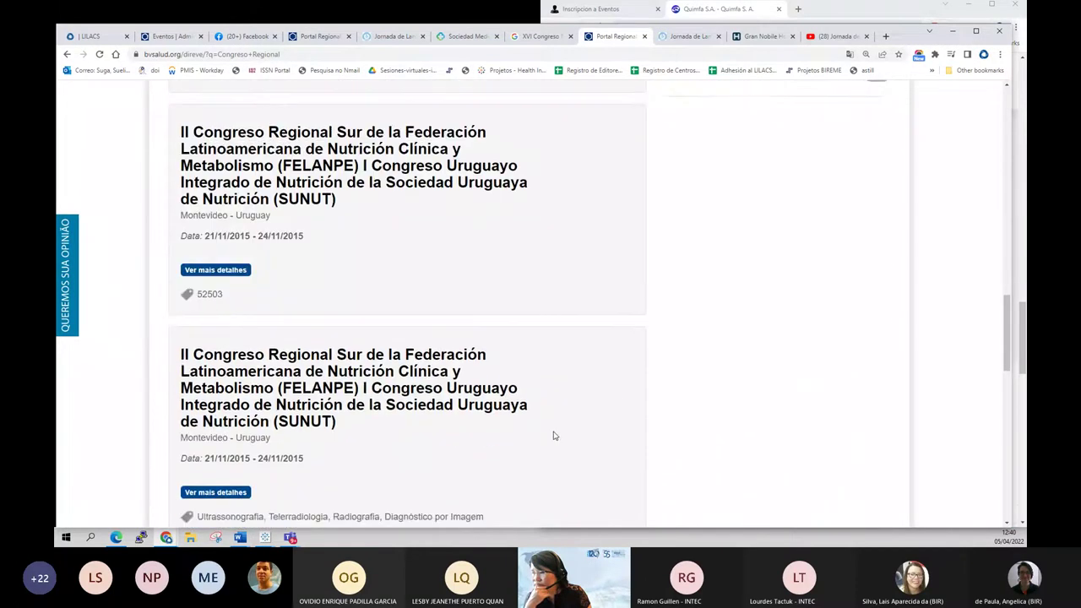
{"action": "scroll", "coordinate": [555, 435], "scroll_direction": "up", "scroll_amount": 10}
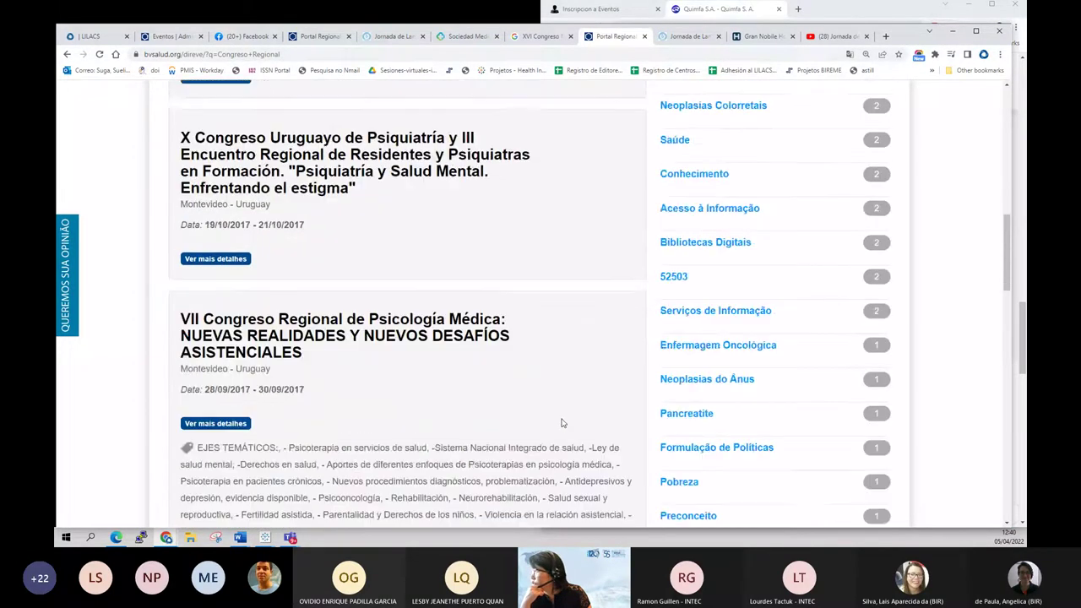
{"action": "scroll", "coordinate": [564, 420], "scroll_direction": "up", "scroll_amount": 3}
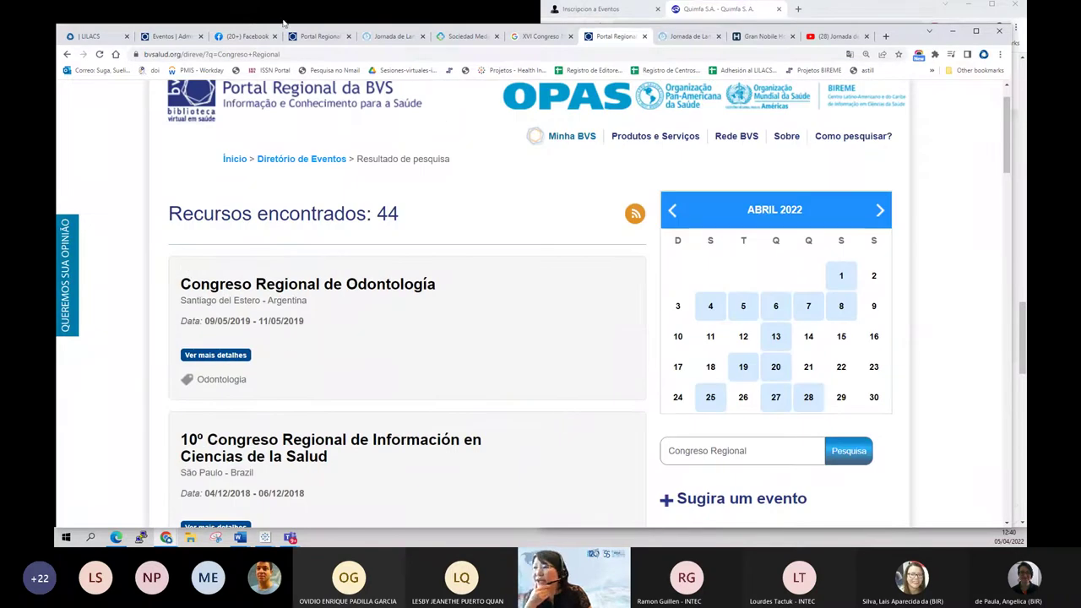
Back in FI-ADMIN, search all events for "regional" and open the 10° Congreso Regional de Pediatría record
{"action": "left_click", "coordinate": [147, 38]}
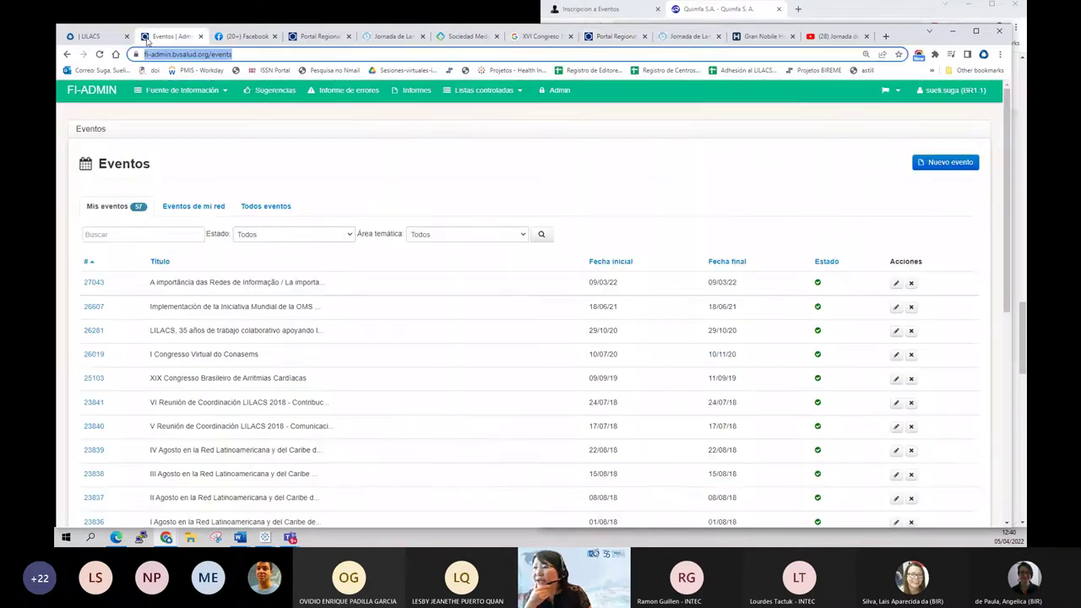
{"action": "left_click", "coordinate": [258, 212]}
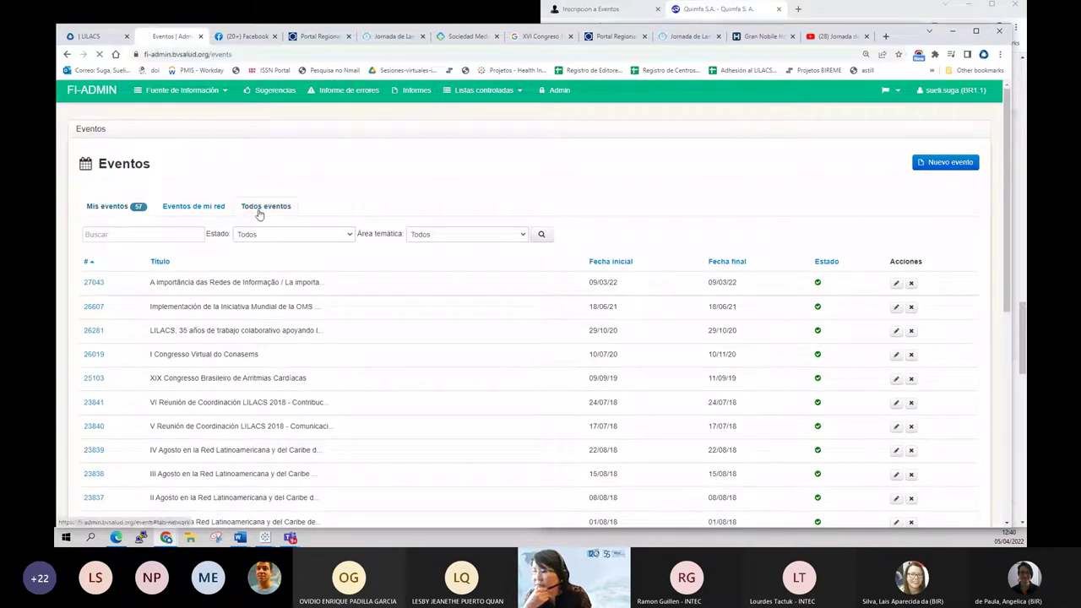
{"action": "left_click", "coordinate": [139, 234]}
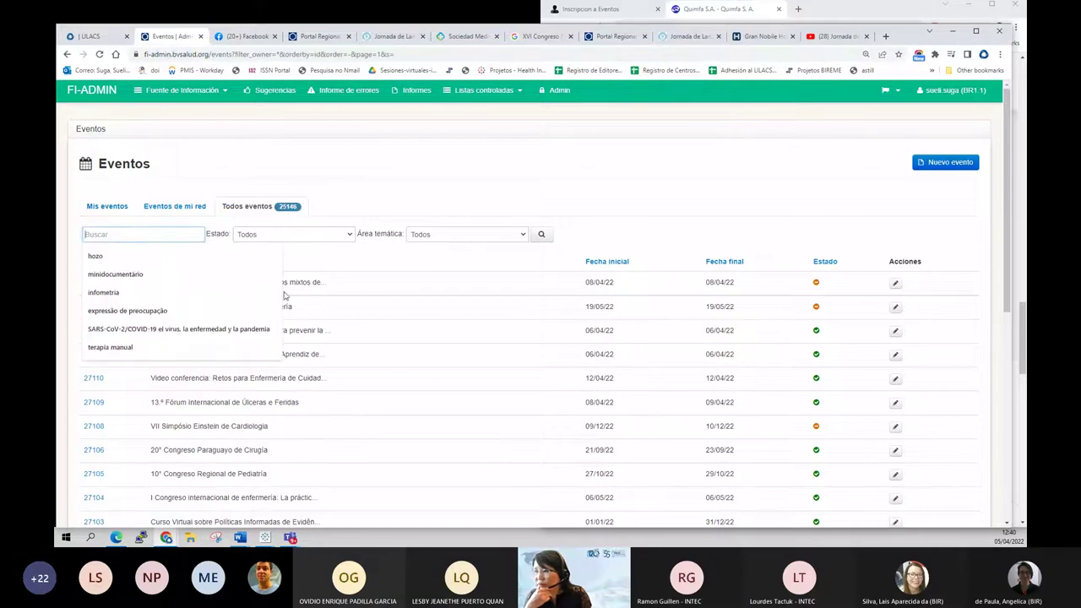
{"action": "type", "text": "regional"}
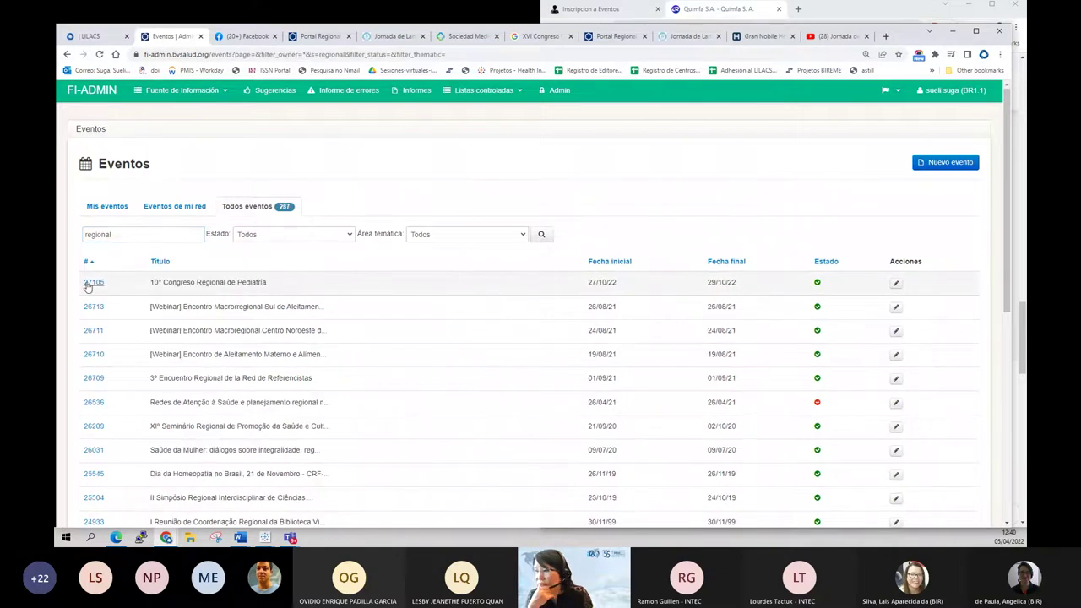
{"action": "left_click", "coordinate": [88, 285]}
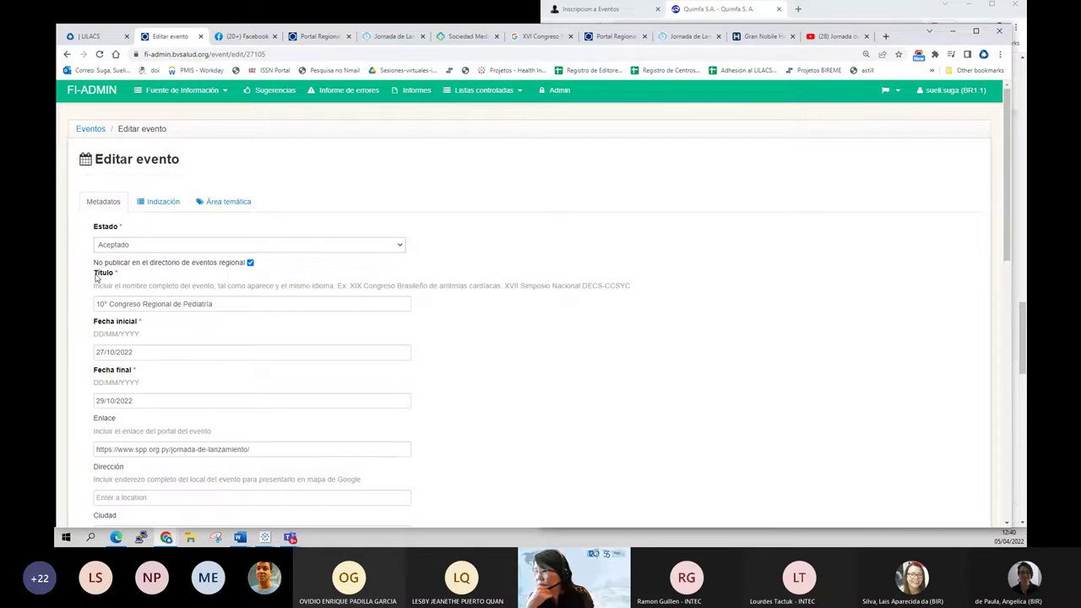
Check the record's metadata, its descriptor and keyword statuses, and its thematic areas
{"action": "scroll", "coordinate": [110, 246], "scroll_direction": "down", "scroll_amount": 5}
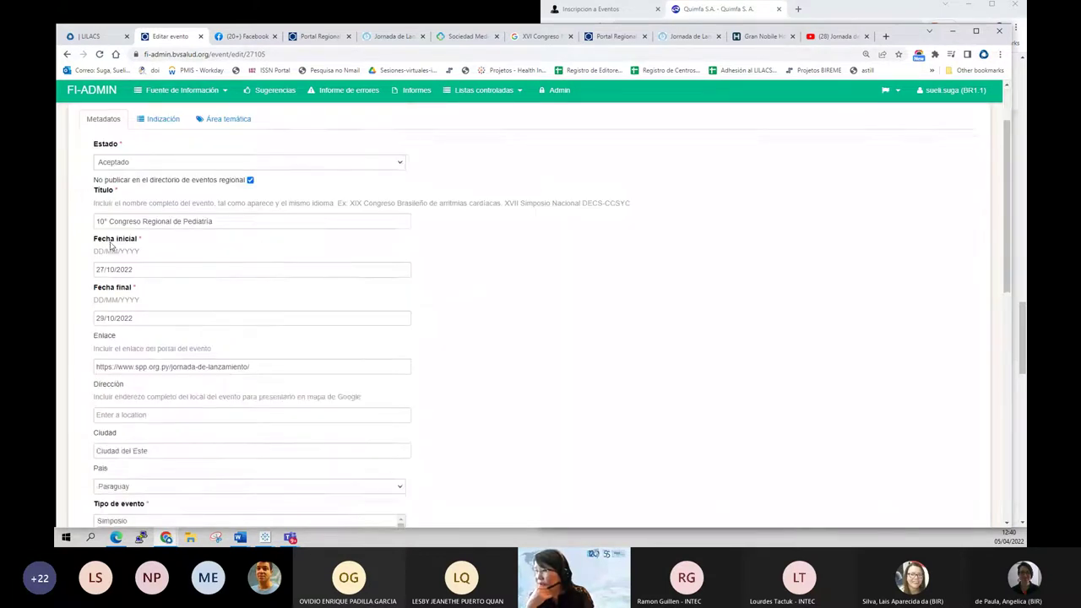
{"action": "scroll", "coordinate": [114, 243], "scroll_direction": "down", "scroll_amount": 9}
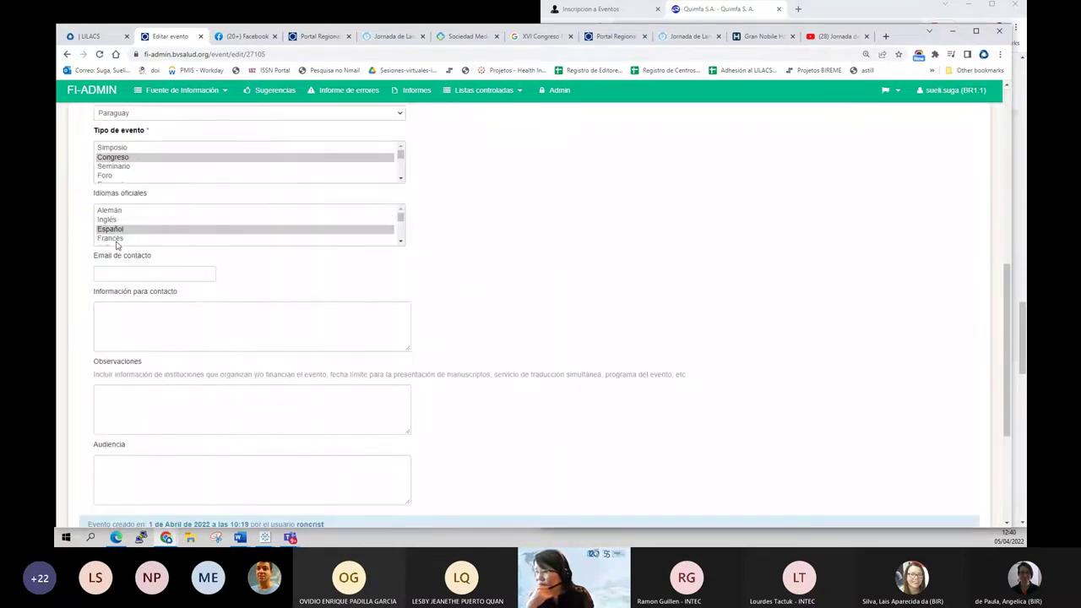
{"action": "scroll", "coordinate": [118, 245], "scroll_direction": "up", "scroll_amount": 10}
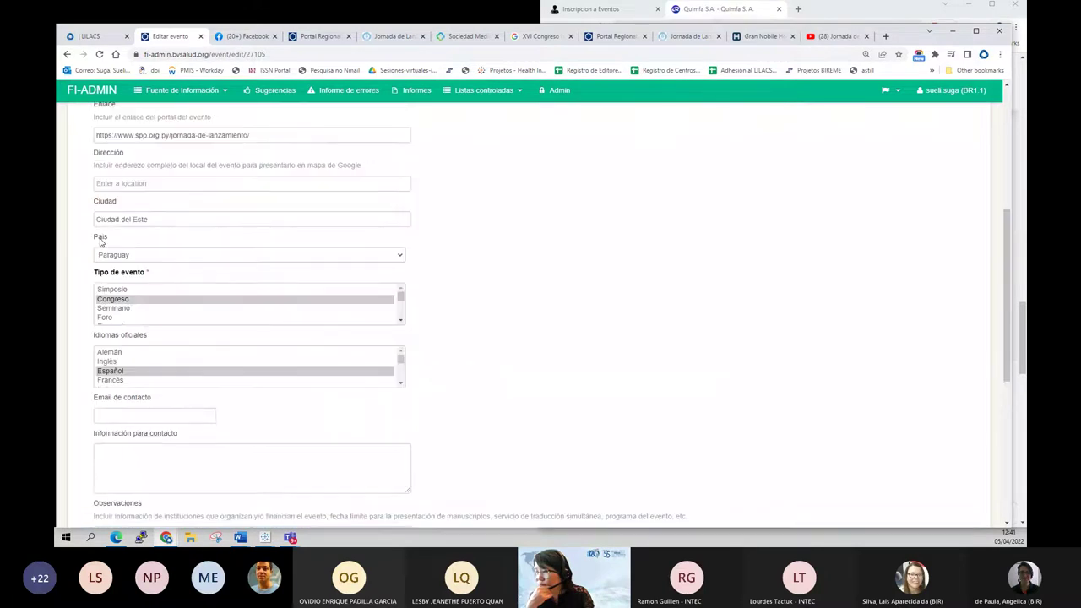
{"action": "left_click", "coordinate": [158, 203]}
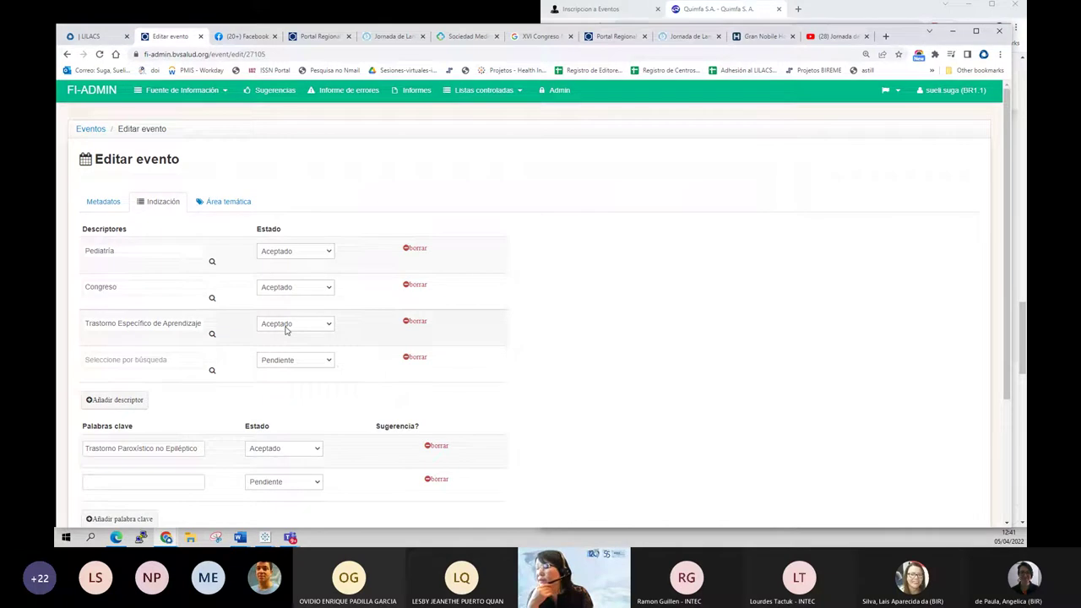
{"action": "left_click", "coordinate": [230, 201]}
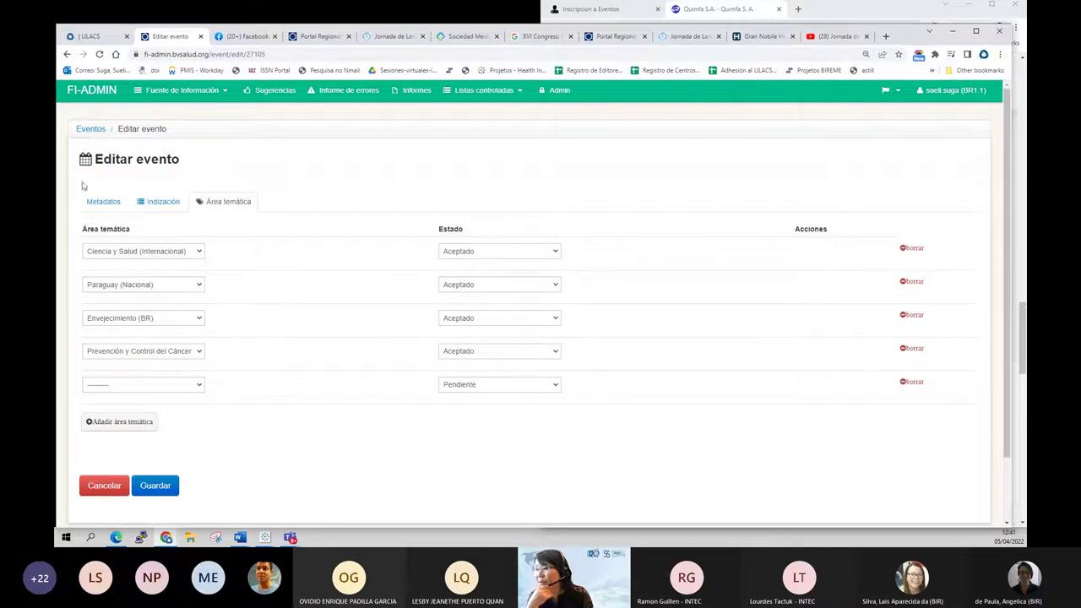
In the event's metadata, turn off "No publicar en el directorio de eventos regional" and save the record
{"action": "left_click", "coordinate": [107, 203]}
{"action": "left_click", "coordinate": [250, 262]}
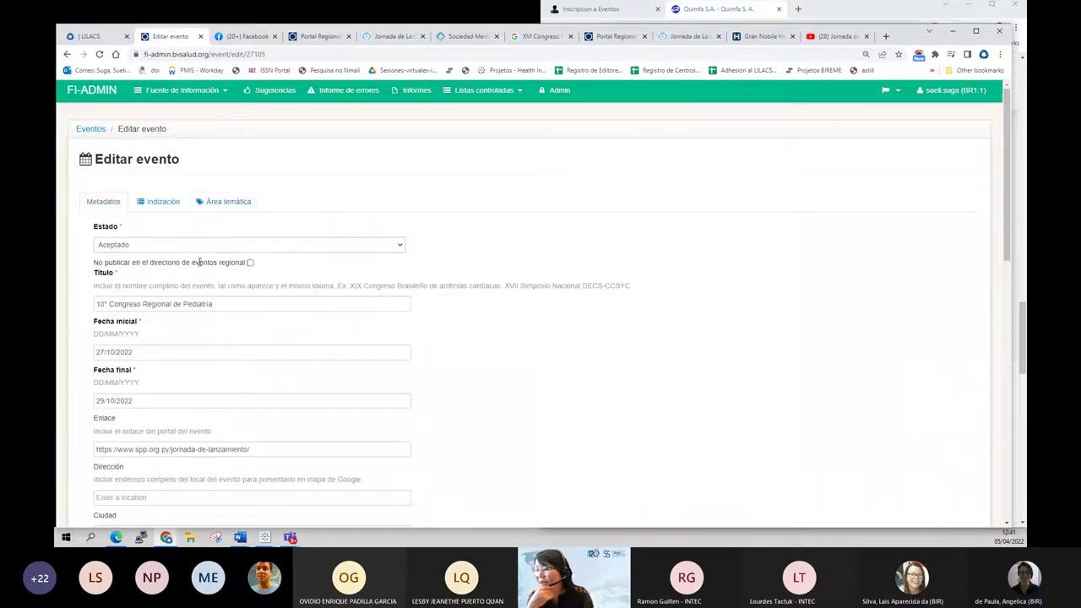
{"action": "scroll", "coordinate": [245, 264], "scroll_direction": "down", "scroll_amount": 1}
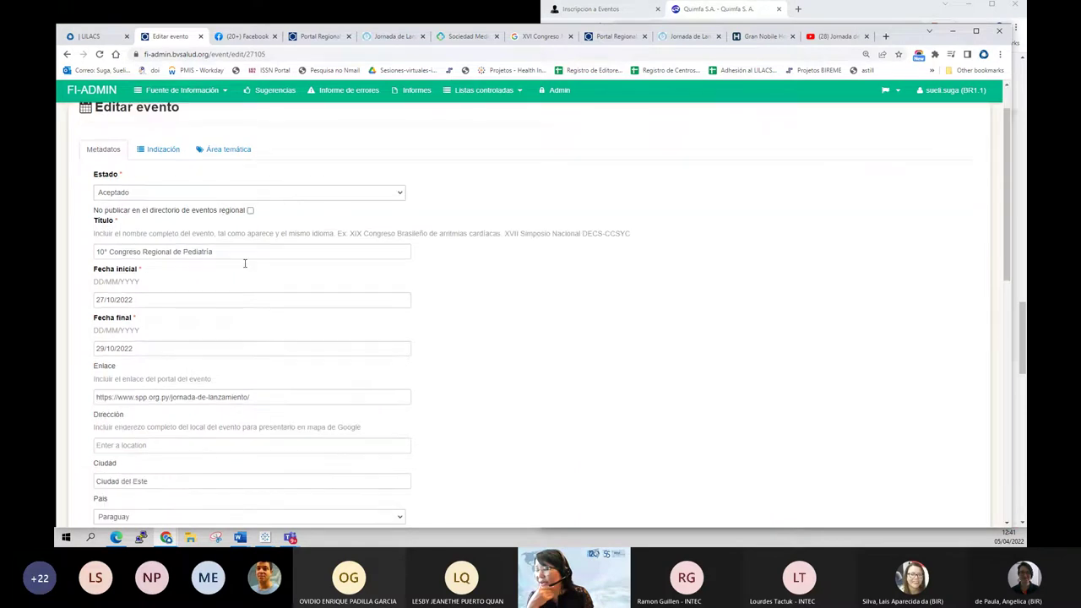
{"action": "scroll", "coordinate": [245, 263], "scroll_direction": "down", "scroll_amount": 10}
{"action": "left_click", "coordinate": [159, 474]}
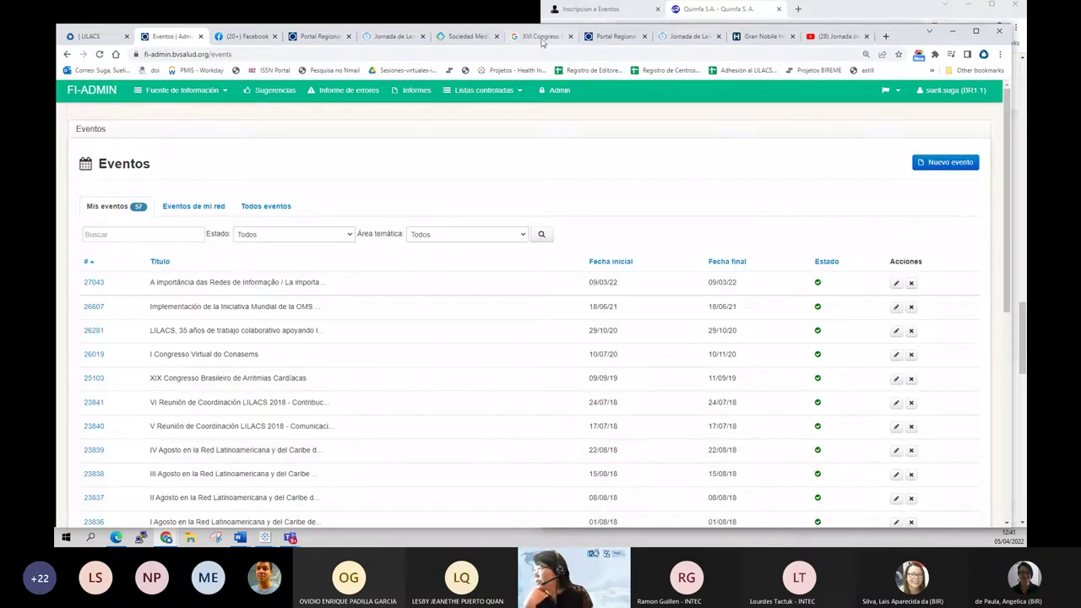
Search the regional BVS events directory for "regional"
{"action": "left_click", "coordinate": [317, 36]}
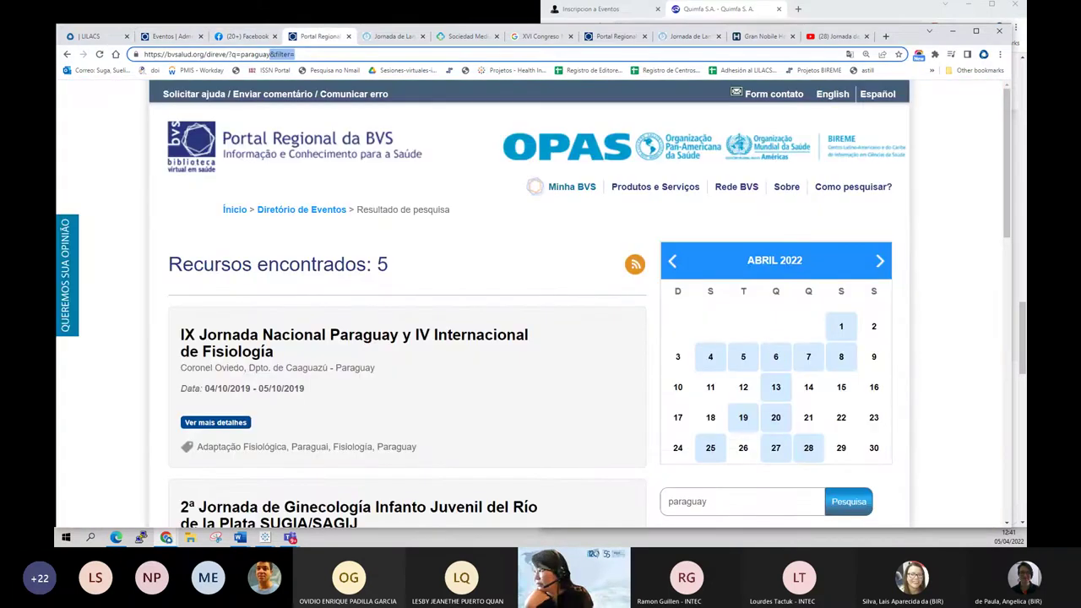
{"action": "double_click", "coordinate": [695, 500]}
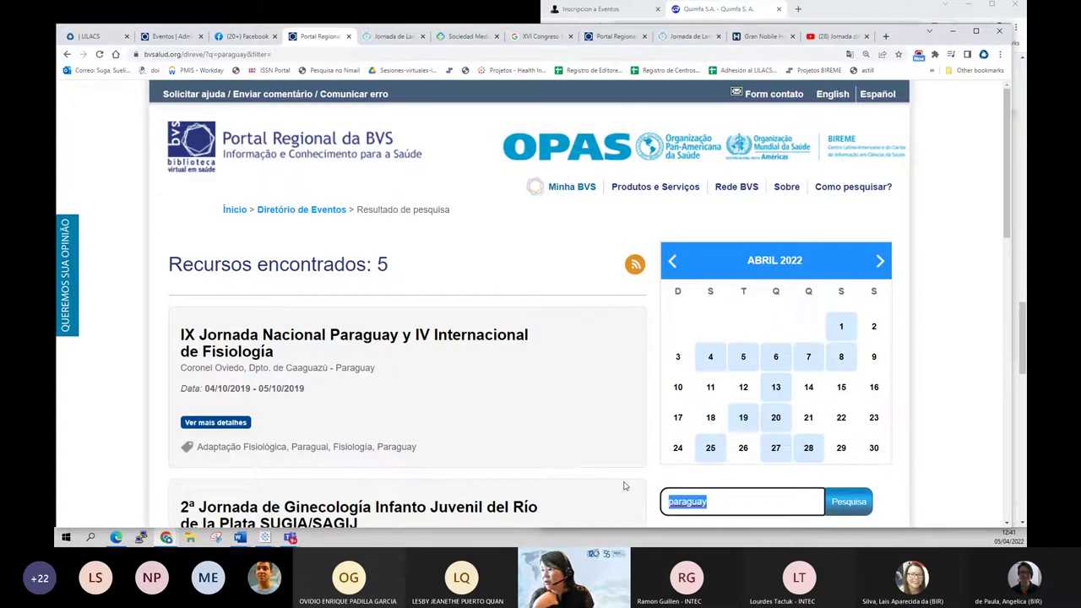
{"action": "type", "text": "regional"}
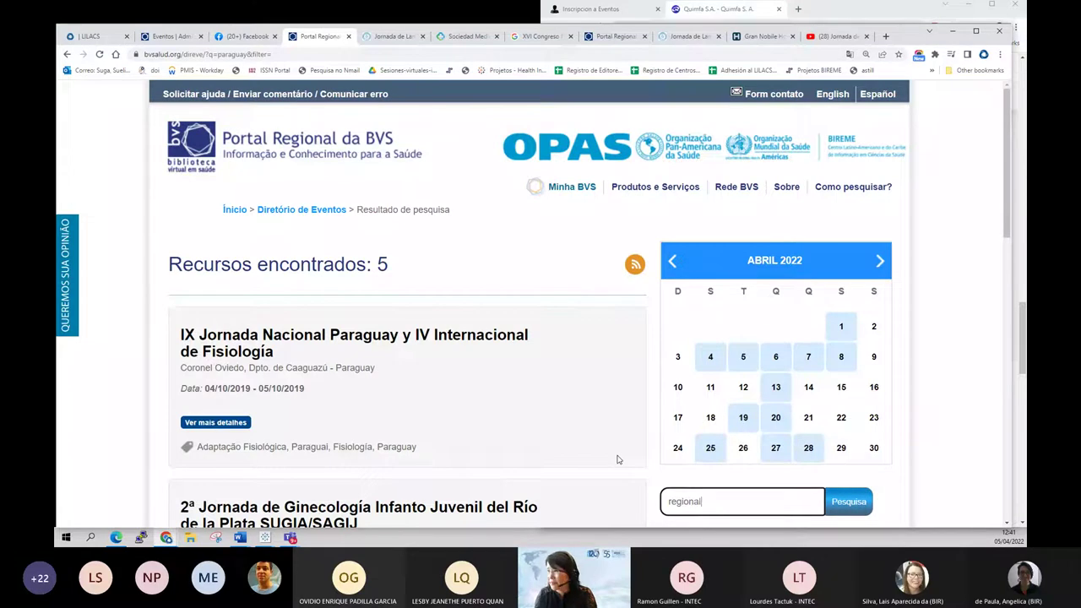
{"action": "key", "text": "Return"}
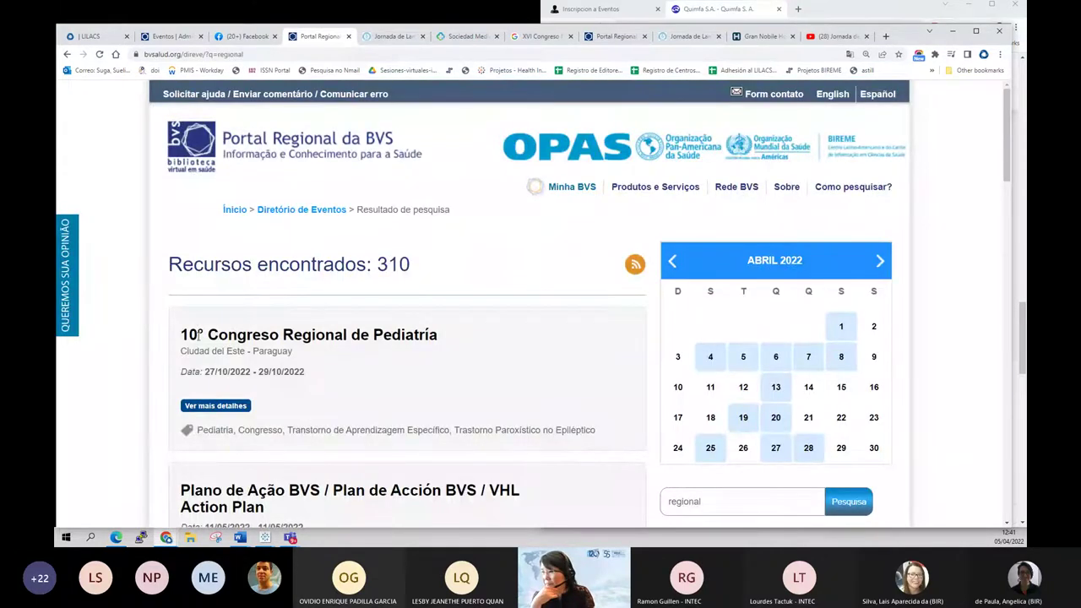
Open the details of the 10° Congreso Regional de Pediatría in the directory and review its published information
{"action": "left_click_drag", "start_coordinate": [200, 335], "coordinate": [473, 340]}
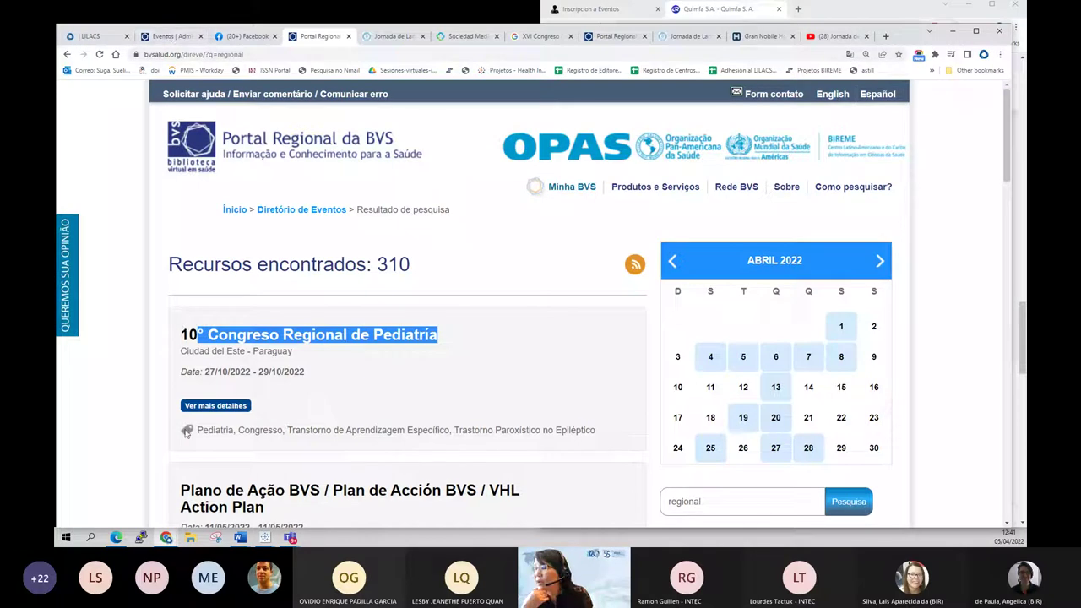
{"action": "left_click", "coordinate": [205, 408]}
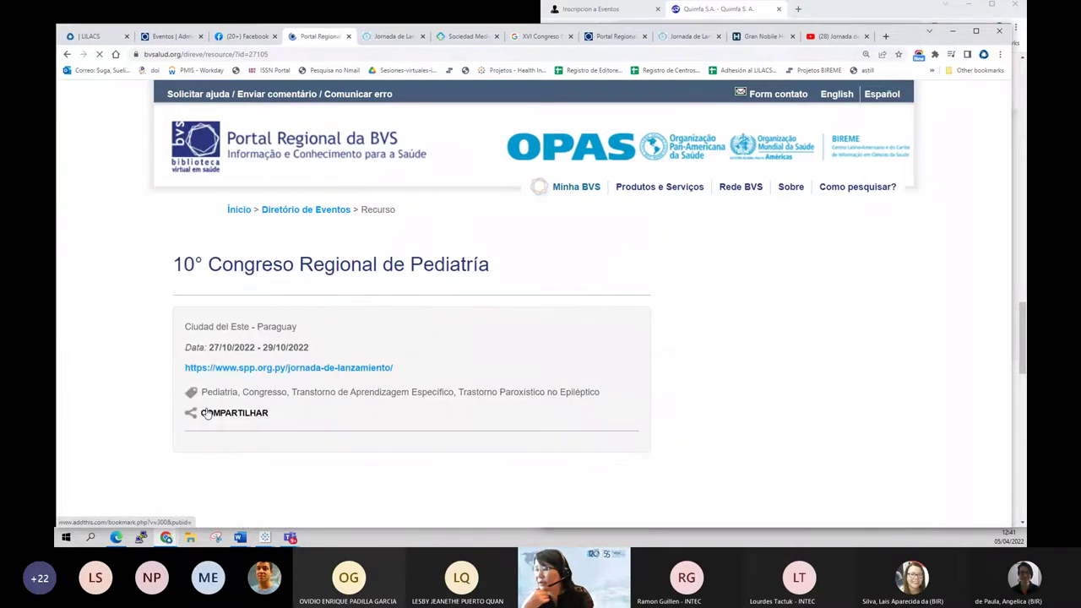
{"action": "scroll", "coordinate": [205, 413], "scroll_direction": "down", "scroll_amount": 3}
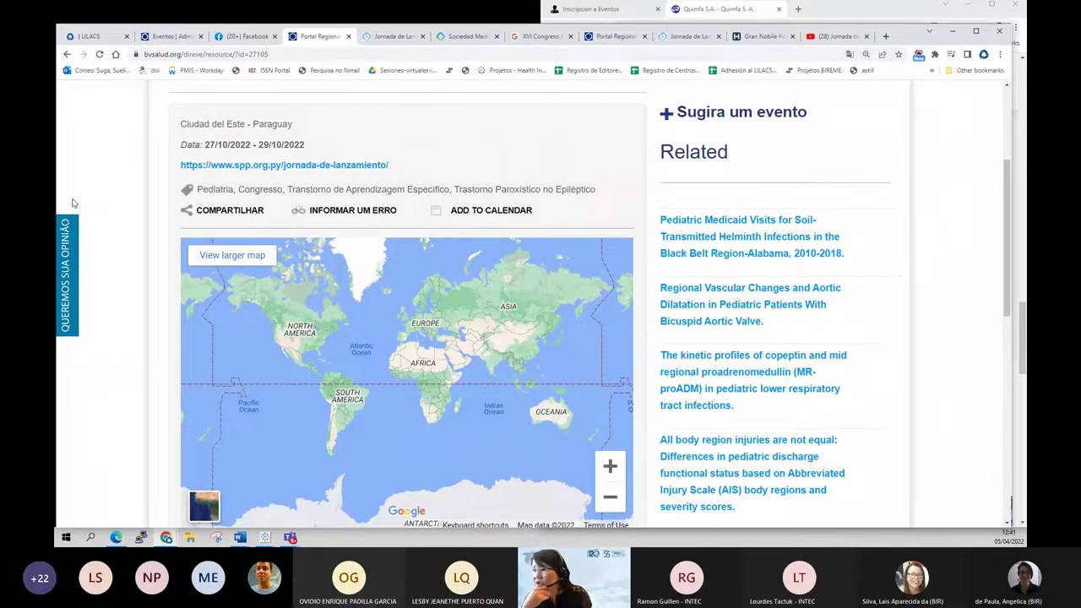
{"action": "scroll", "coordinate": [121, 193], "scroll_direction": "up", "scroll_amount": 1}
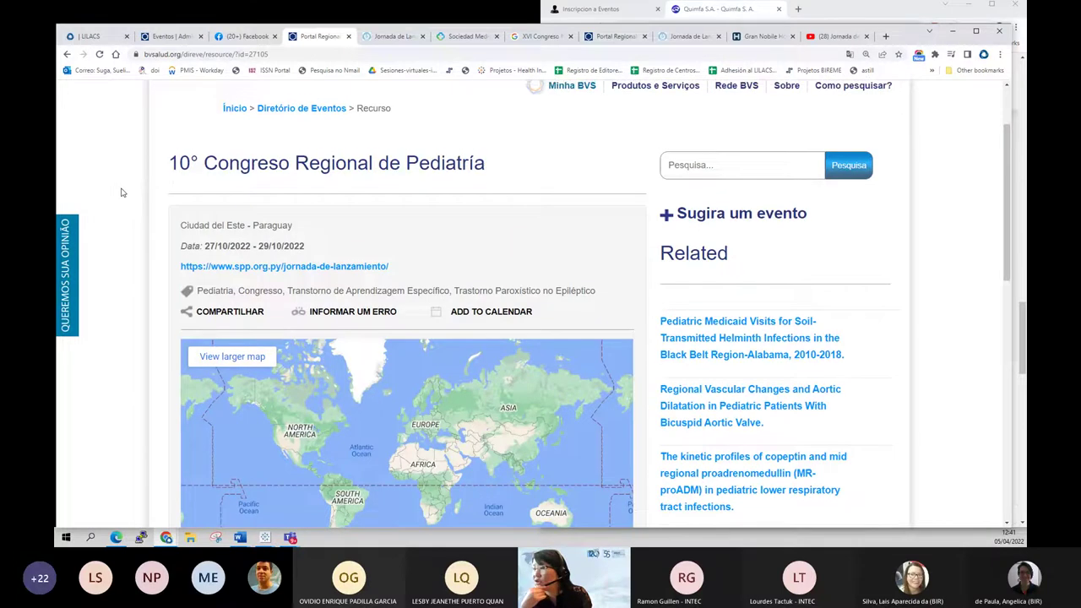
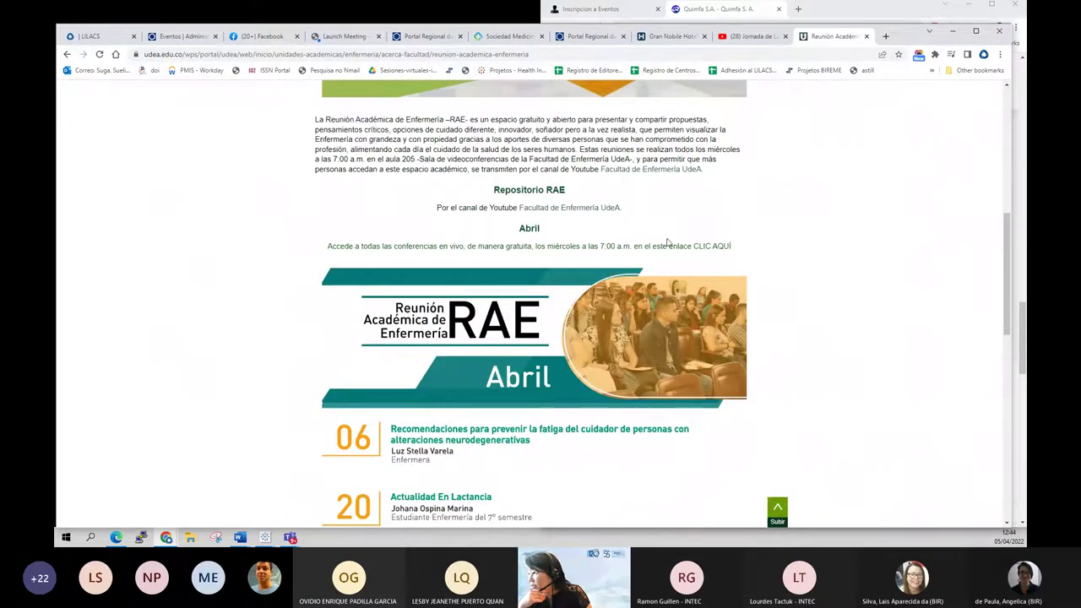
On the Reunión Académica de Enfermería page, check the April live conferences' access link in a new tab and return
{"action": "right_click", "coordinate": [715, 251]}
{"action": "left_click", "coordinate": [743, 256]}
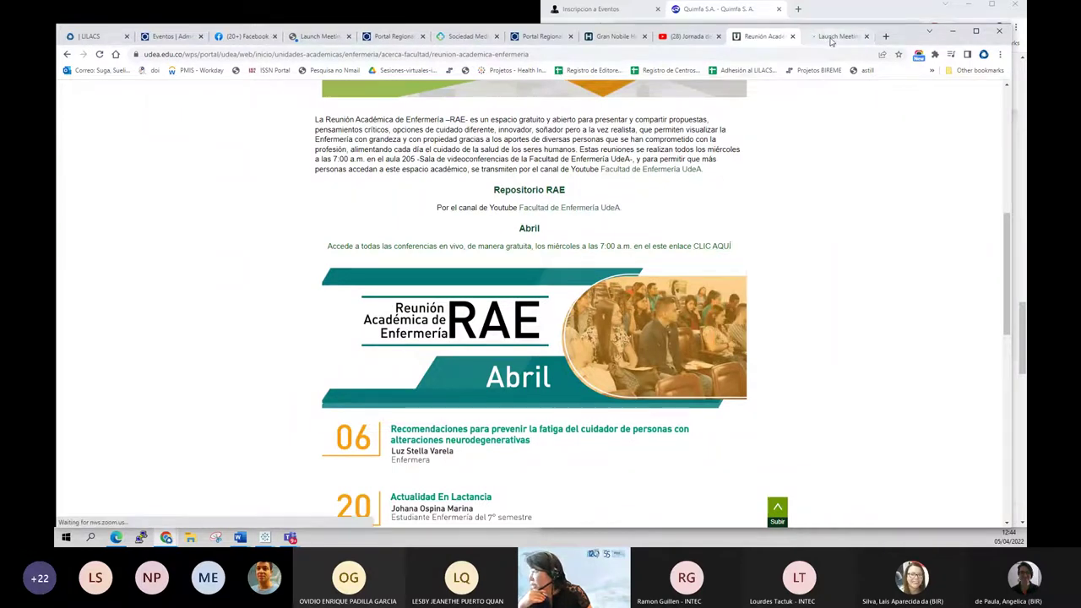
{"action": "left_click", "coordinate": [832, 37]}
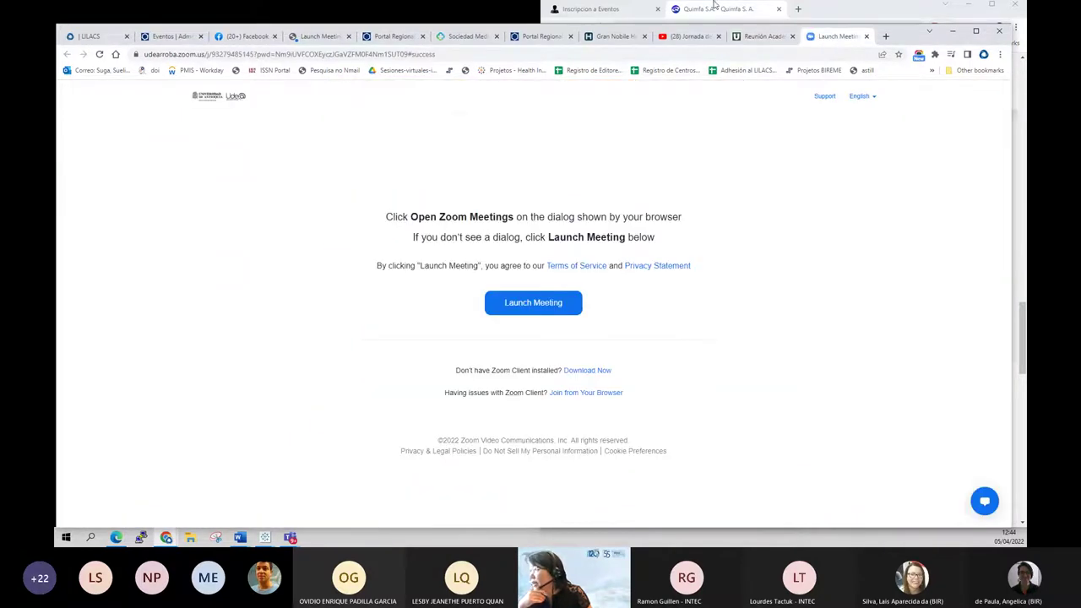
{"action": "left_click", "coordinate": [763, 36]}
{"action": "scroll", "coordinate": [517, 260], "scroll_direction": "up", "scroll_amount": 1}
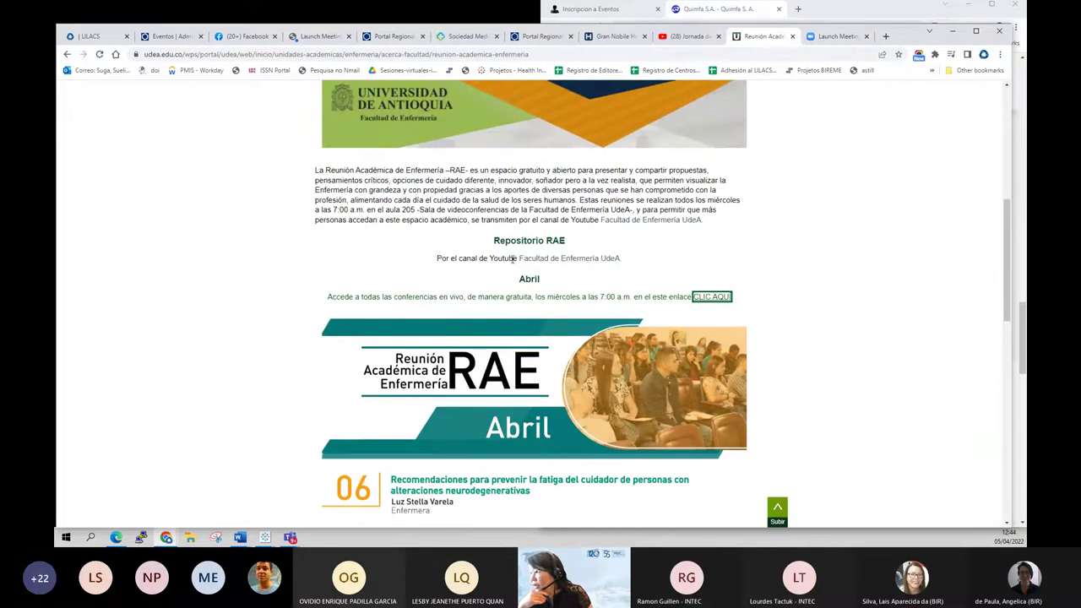
Check the linked Facultad de Enfermería UdeA YouTube channel and review the April RAE conference schedule
{"action": "right_click", "coordinate": [558, 261]}
{"action": "left_click", "coordinate": [598, 267]}
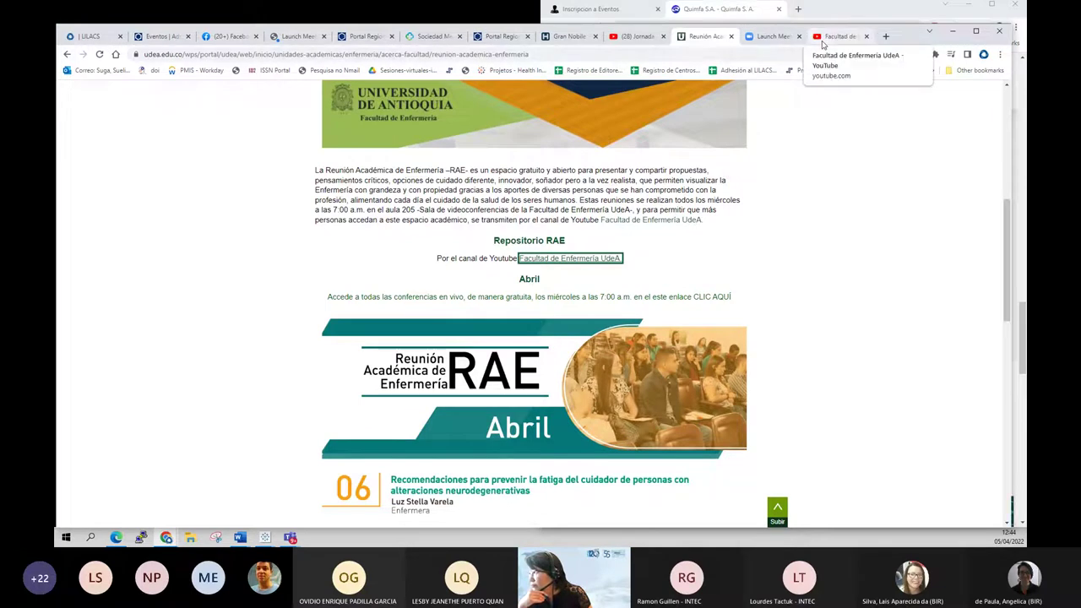
{"action": "left_click", "coordinate": [824, 38]}
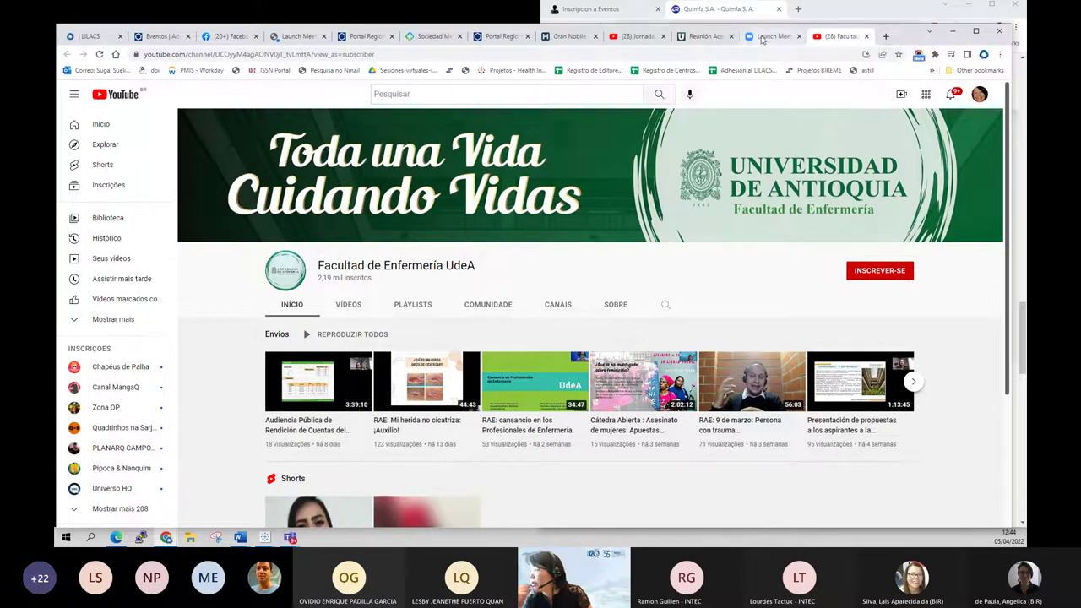
{"action": "left_click", "coordinate": [698, 38]}
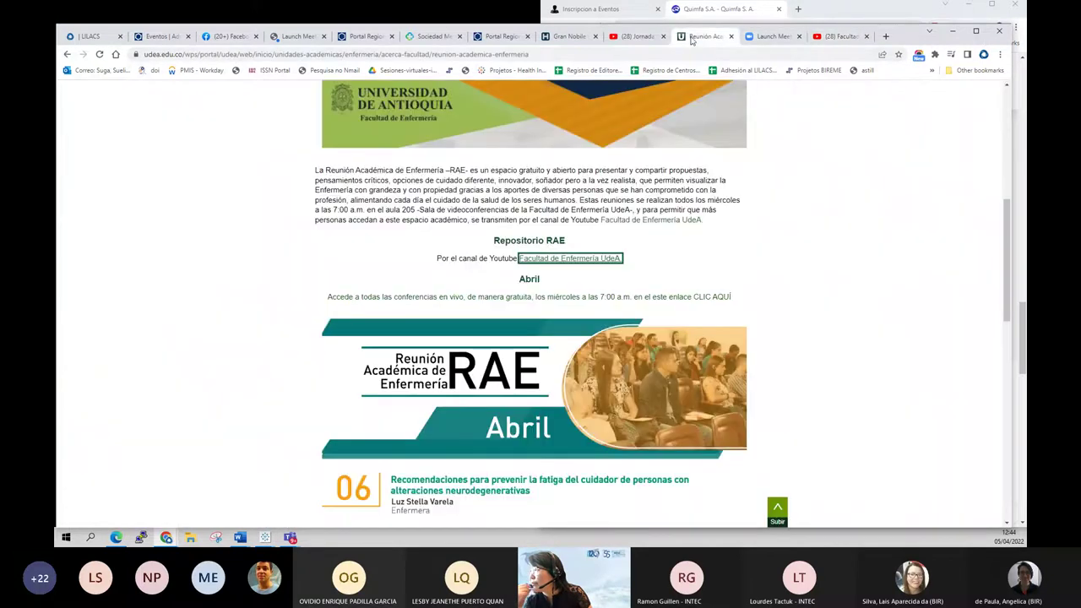
{"action": "scroll", "coordinate": [524, 418], "scroll_direction": "down", "scroll_amount": 1}
{"action": "scroll", "coordinate": [510, 422], "scroll_direction": "down", "scroll_amount": 2}
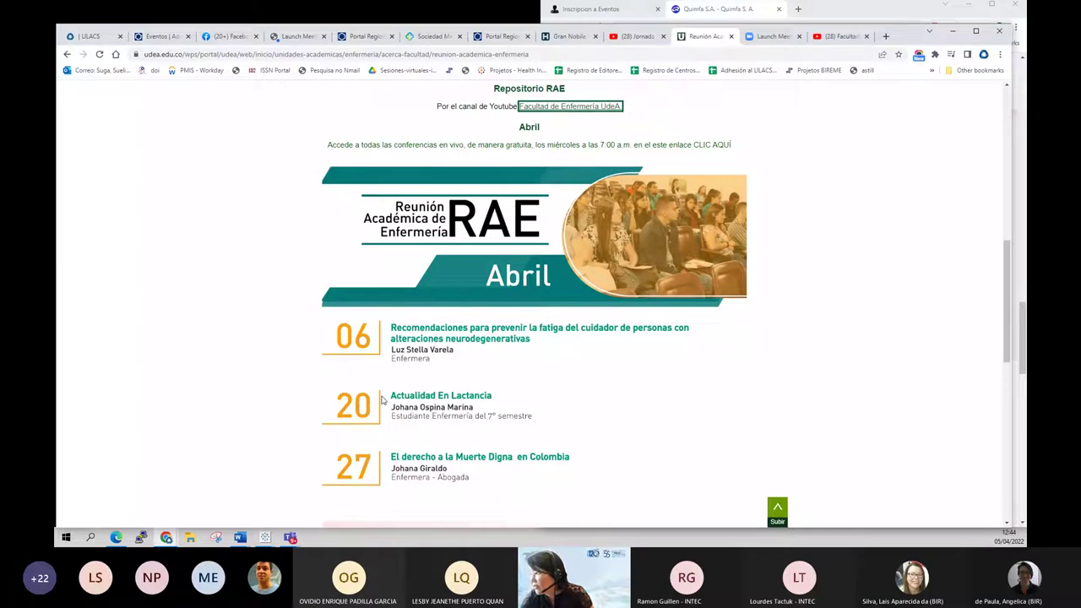
{"action": "scroll", "coordinate": [382, 400], "scroll_direction": "down", "scroll_amount": 2}
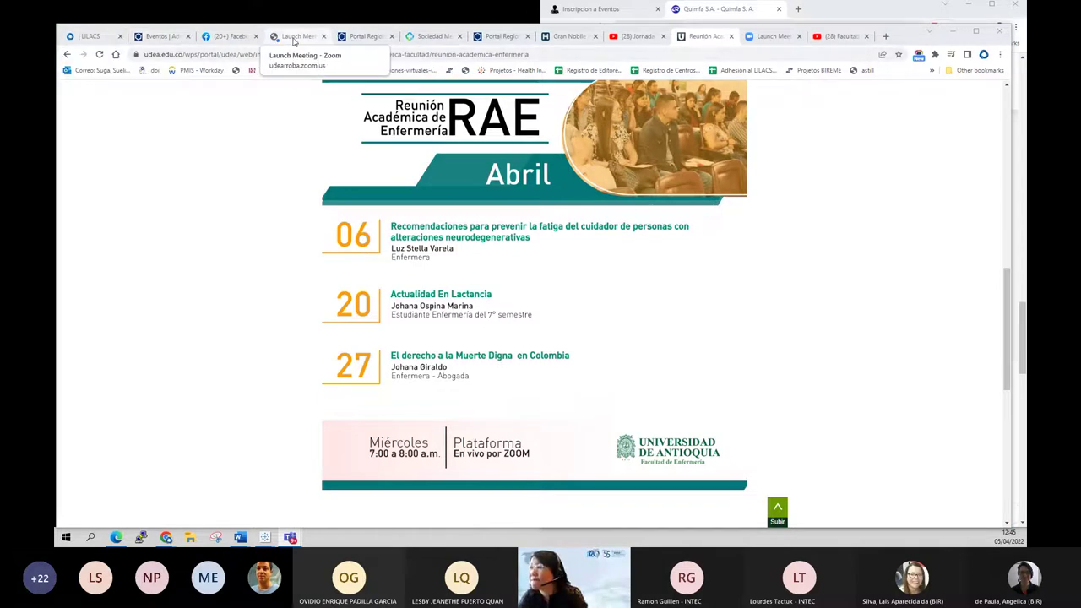
Back in FI-ADMIN, search all events for "reunion academica de enfermeria", checking the event's name against the Facebook post
{"action": "left_click", "coordinate": [133, 35]}
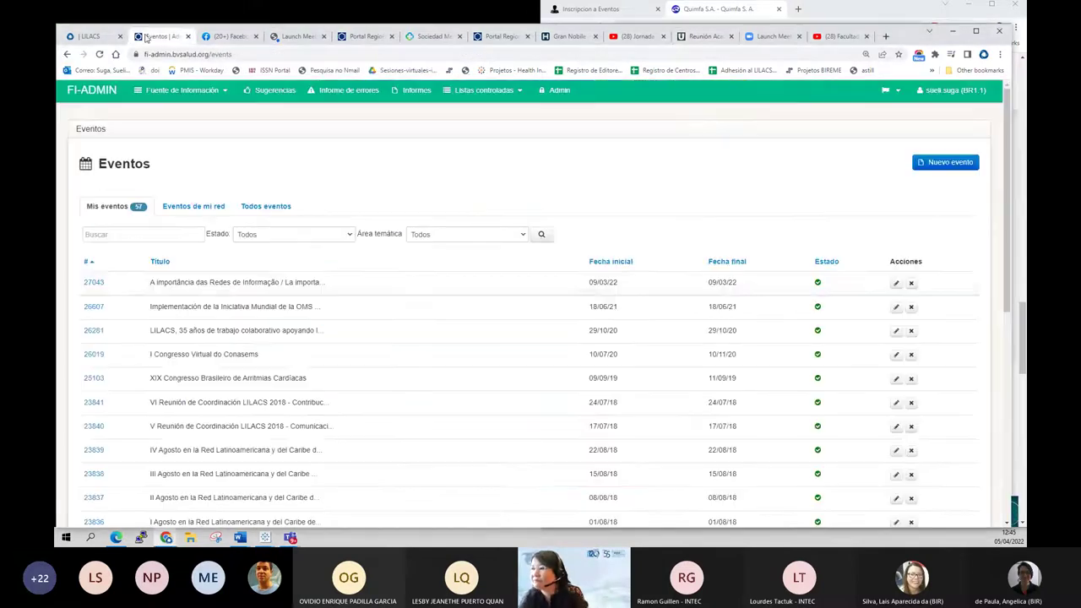
{"action": "left_click", "coordinate": [272, 205]}
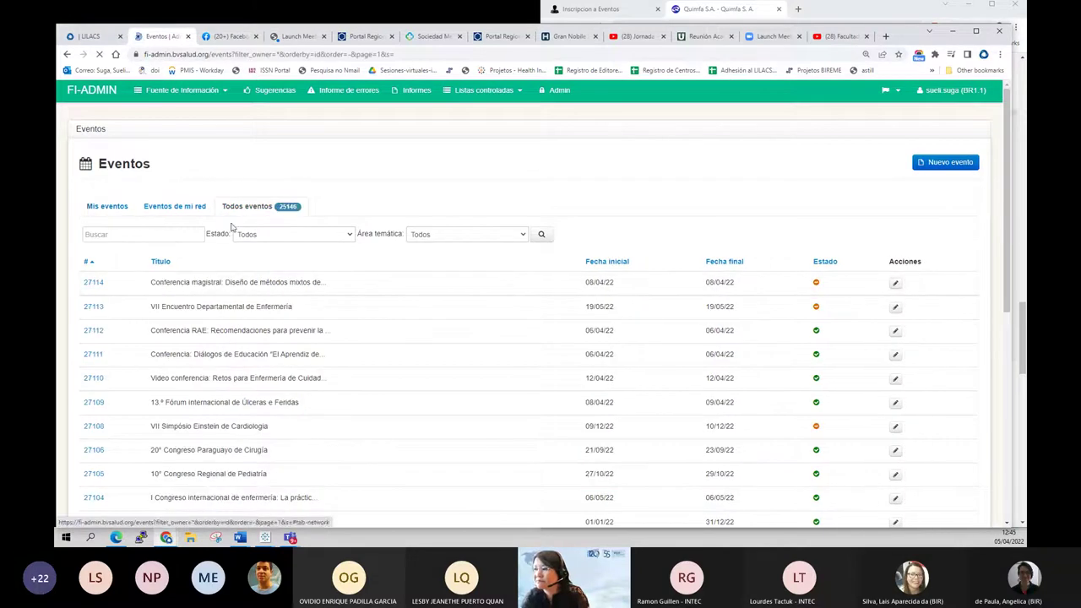
{"action": "left_click", "coordinate": [180, 236]}
{"action": "type", "text": "reuni"}
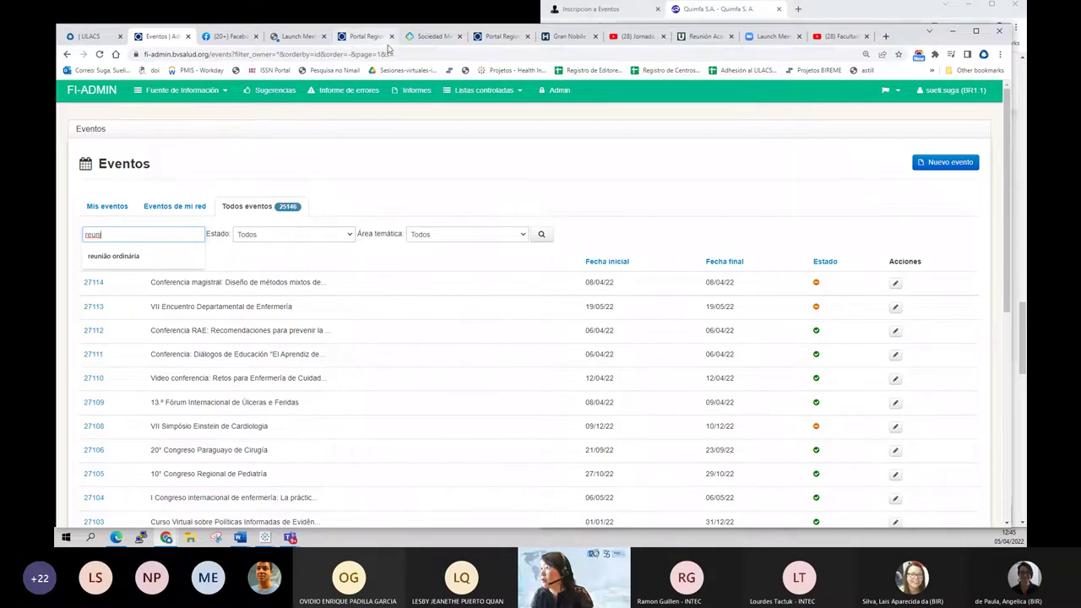
{"action": "left_click", "coordinate": [431, 37]}
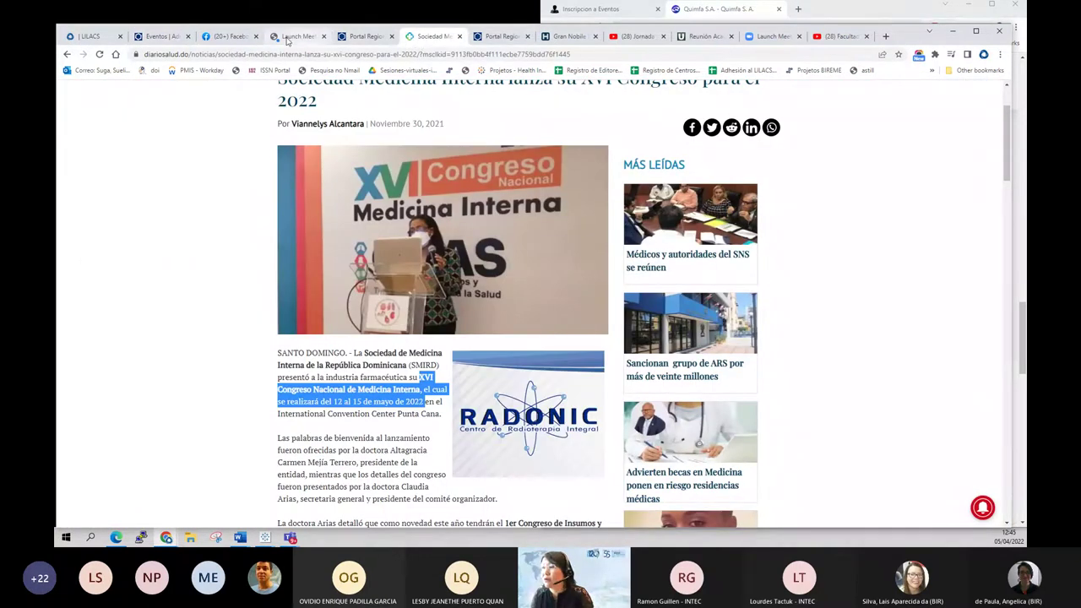
{"action": "left_click", "coordinate": [236, 40]}
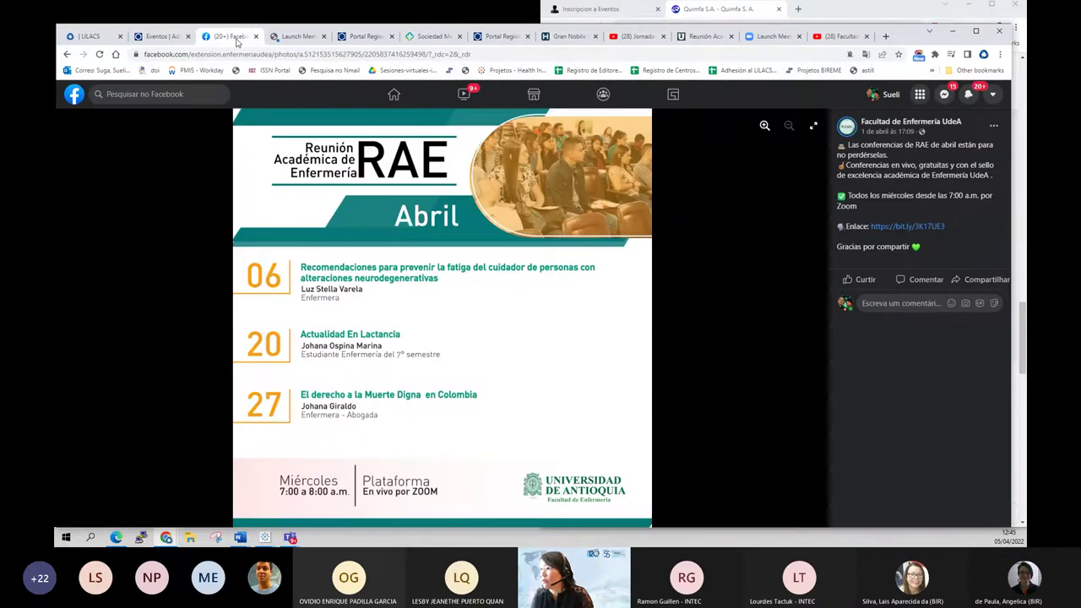
{"action": "left_click", "coordinate": [160, 36]}
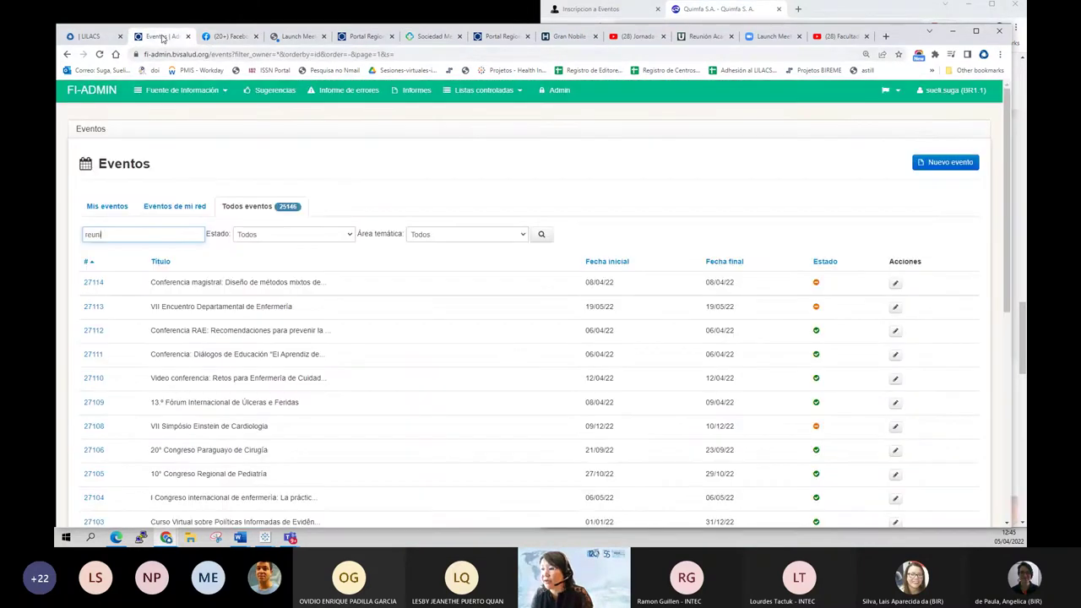
{"action": "type", "text": "on academica"}
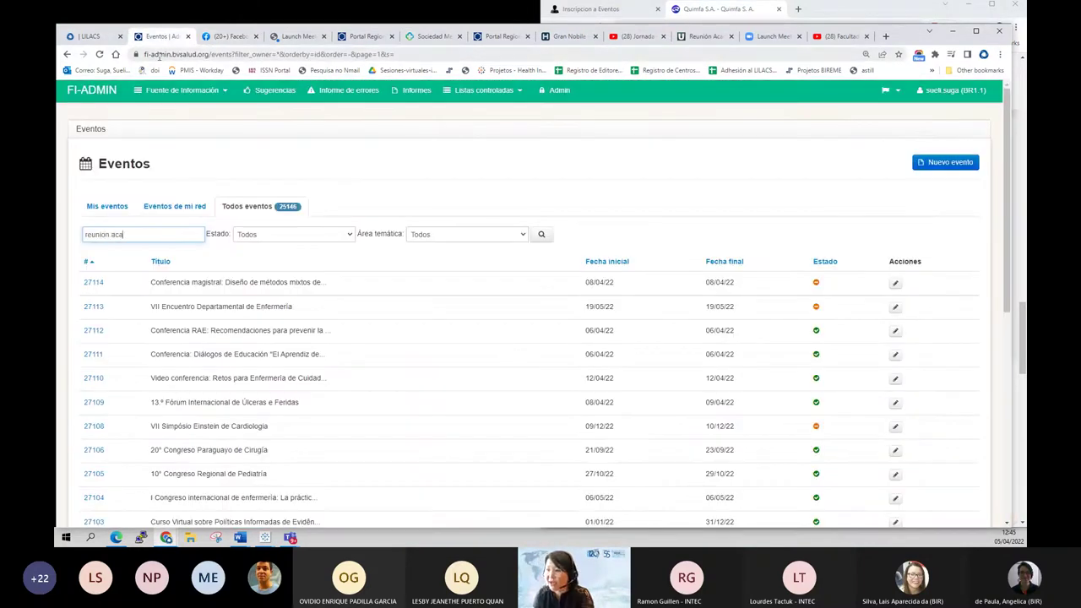
{"action": "key", "text": "BackSpace"}
{"action": "key", "text": "BackSpace"}
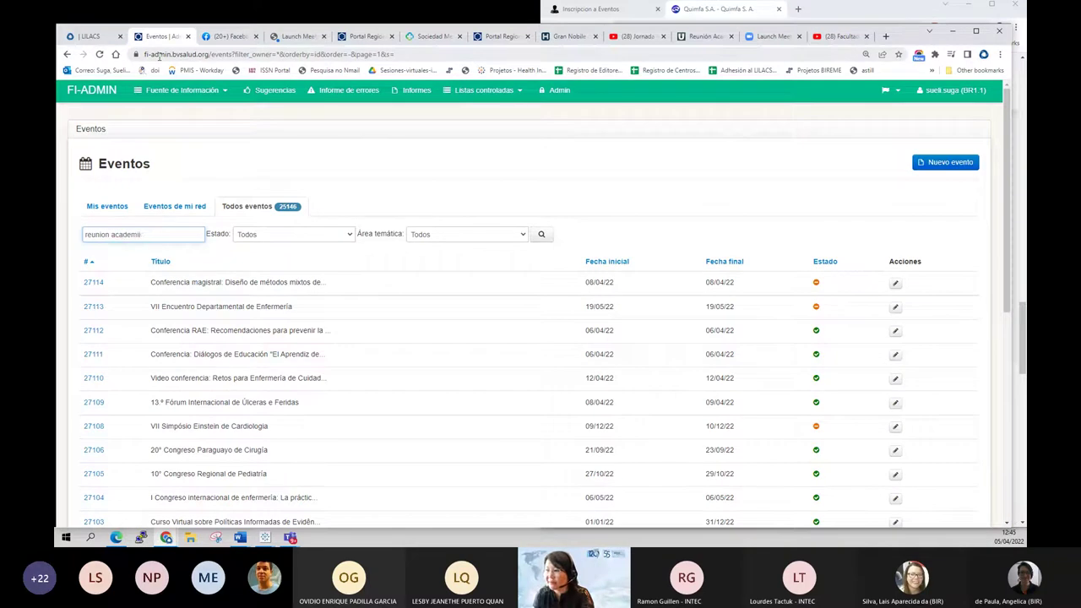
{"action": "type", "text": "ca de e"}
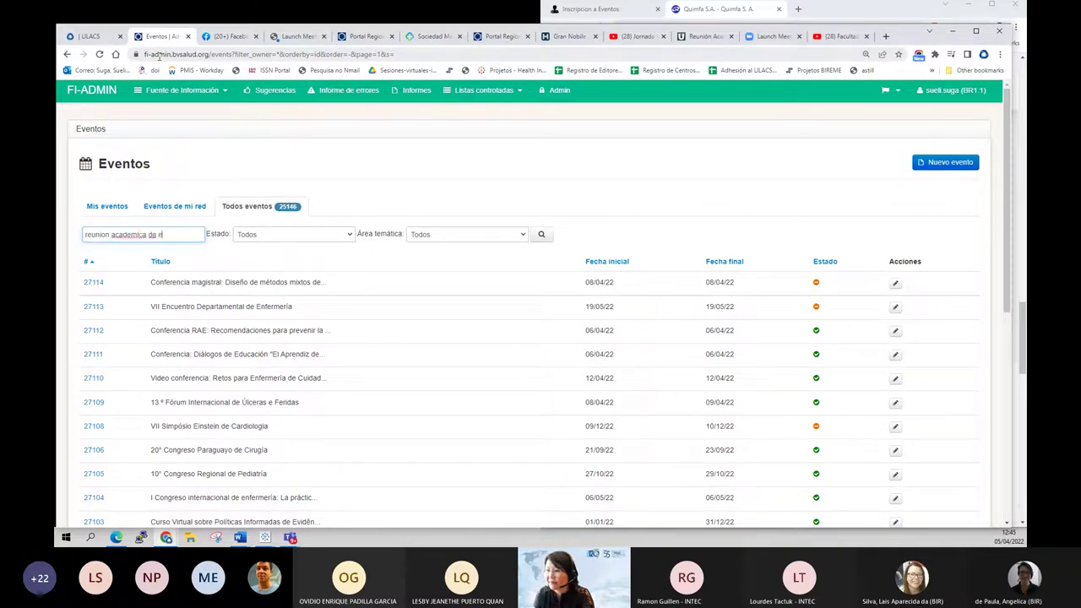
{"action": "type", "text": "nfermeria"}
{"action": "key", "text": "Return"}
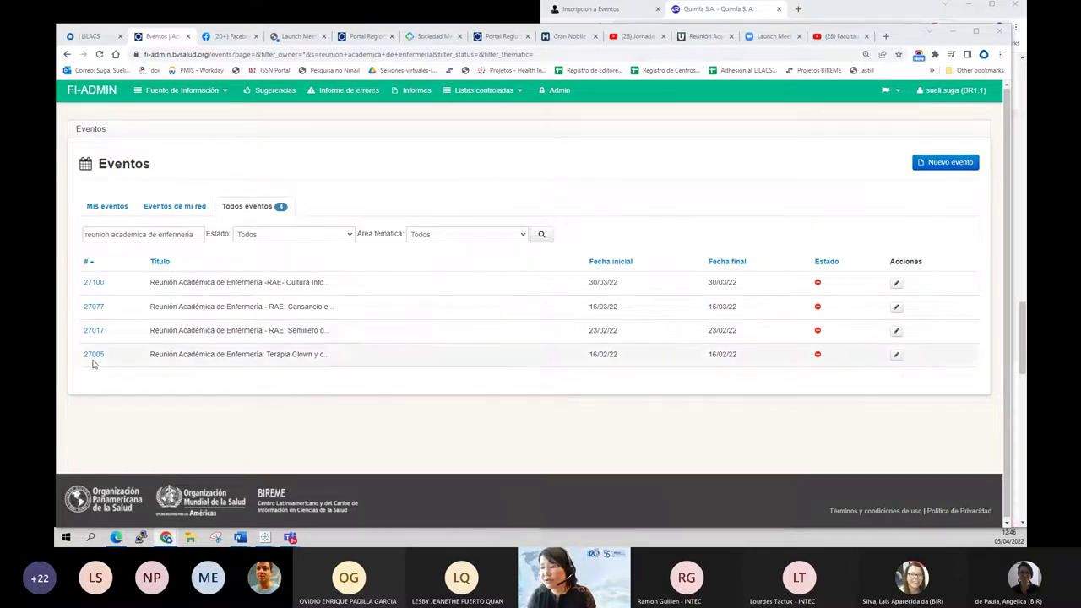
Open the Reunión Académica de Enfermería record on Cultura Informacional and check its metadata and link against the Facebook post
{"action": "left_click", "coordinate": [89, 285]}
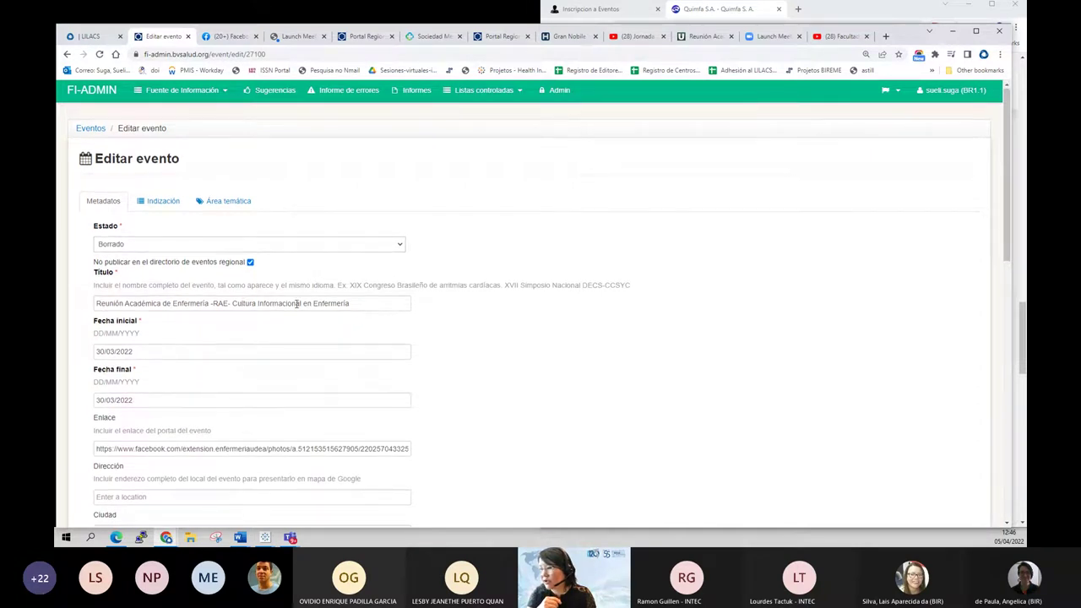
{"action": "scroll", "coordinate": [296, 303], "scroll_direction": "down", "scroll_amount": 1}
{"action": "scroll", "coordinate": [296, 303], "scroll_direction": "down", "scroll_amount": 1}
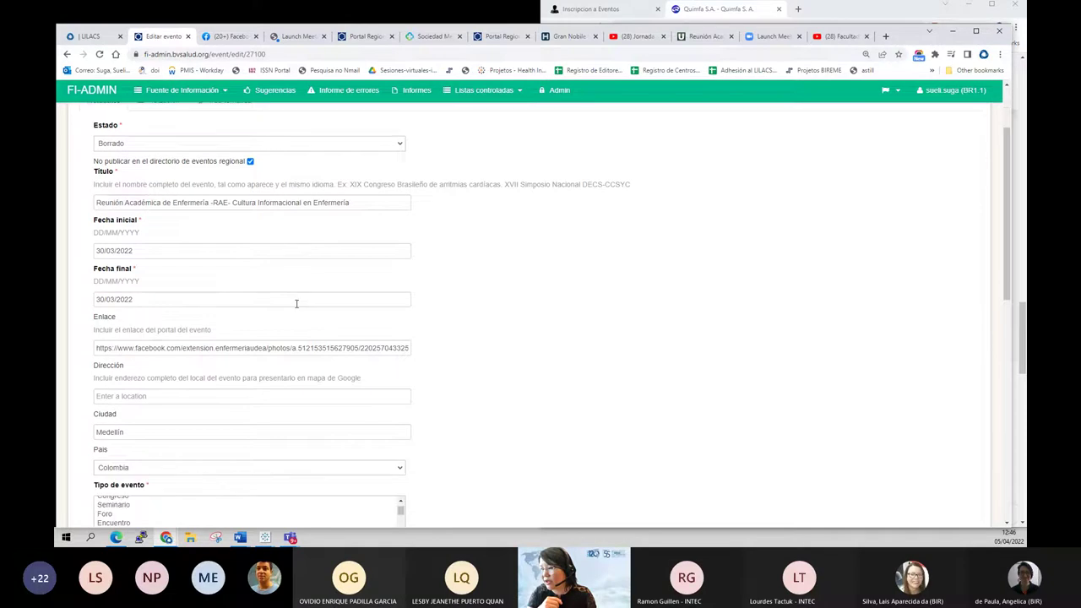
{"action": "left_click", "coordinate": [284, 349]}
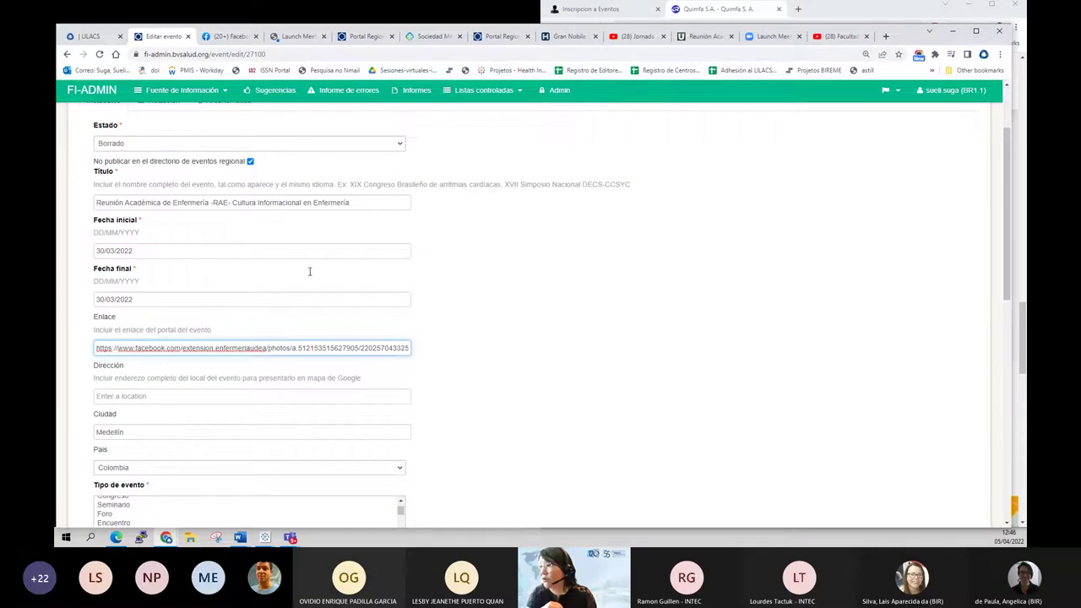
{"action": "left_click", "coordinate": [228, 36]}
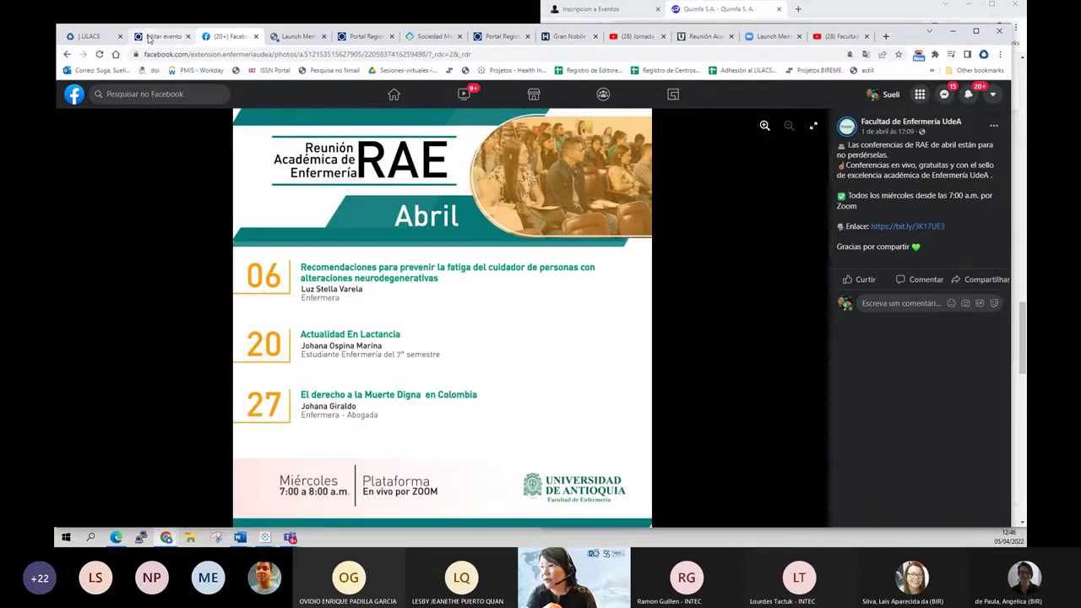
{"action": "left_click", "coordinate": [142, 36]}
Open event record 26992 for editing directly through its web address
{"action": "left_click", "coordinate": [248, 53]}
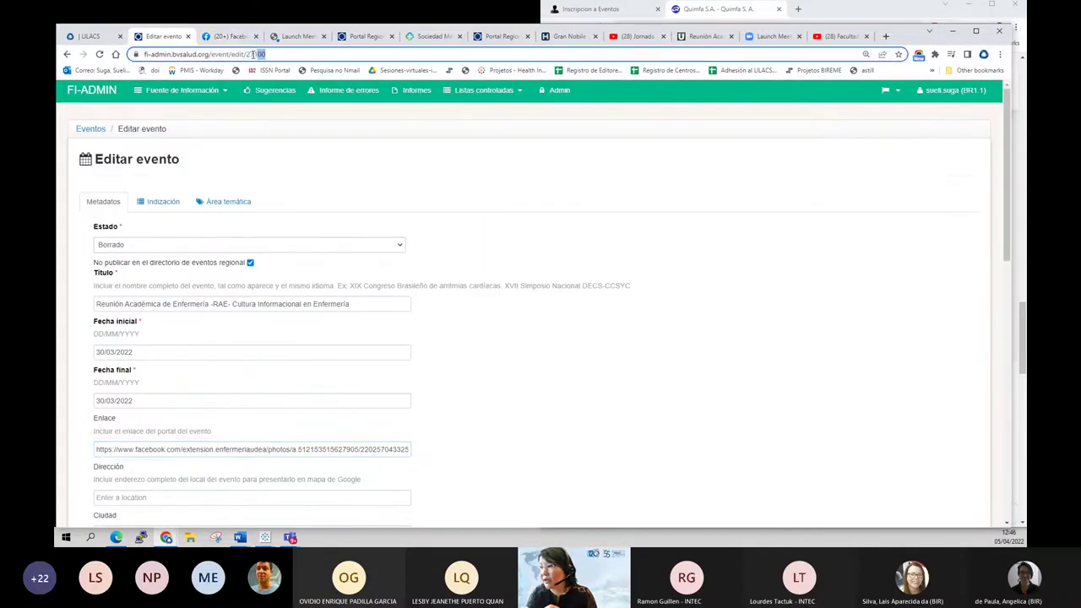
{"action": "key", "text": "End"}
{"action": "key", "text": "ctrl+shift+Left"}
{"action": "type", "text": "26992"}
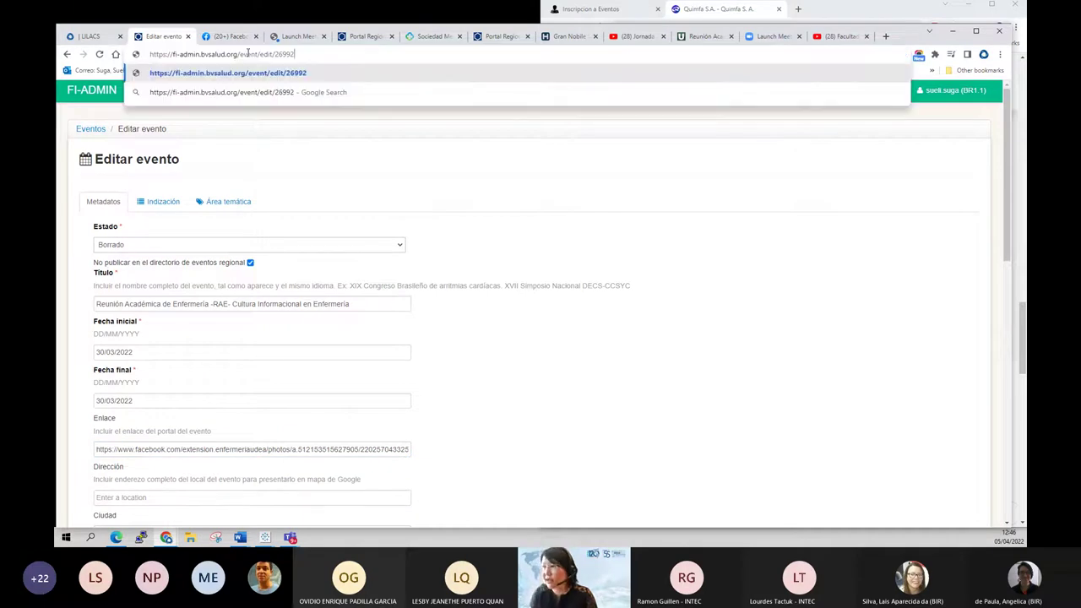
{"action": "key", "text": "Return"}
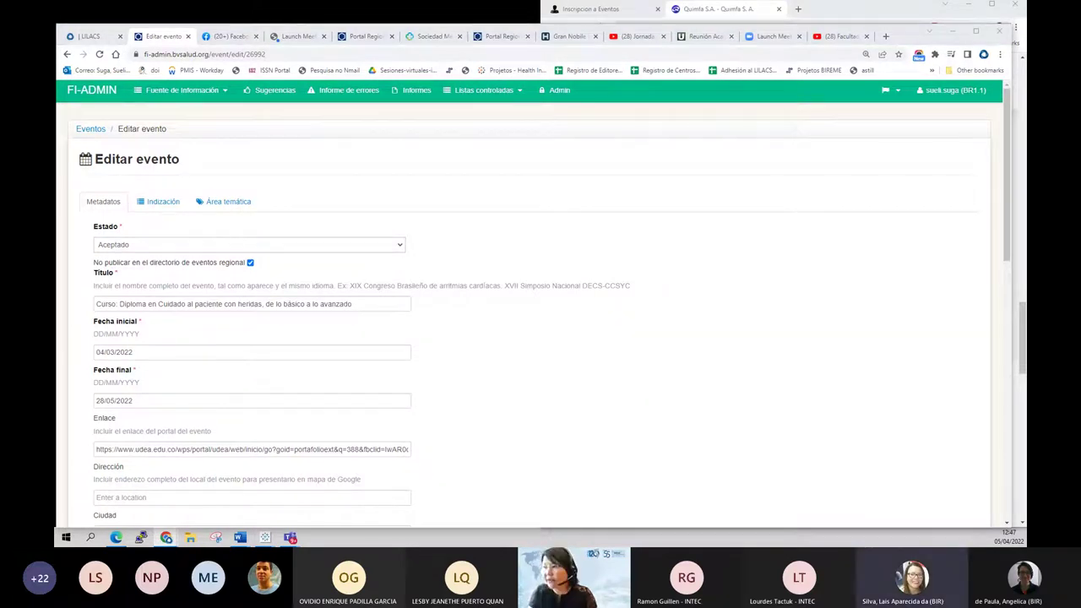
Open event record 27112 for editing directly through its web address and check its start date and title
{"action": "left_click", "coordinate": [267, 54]}
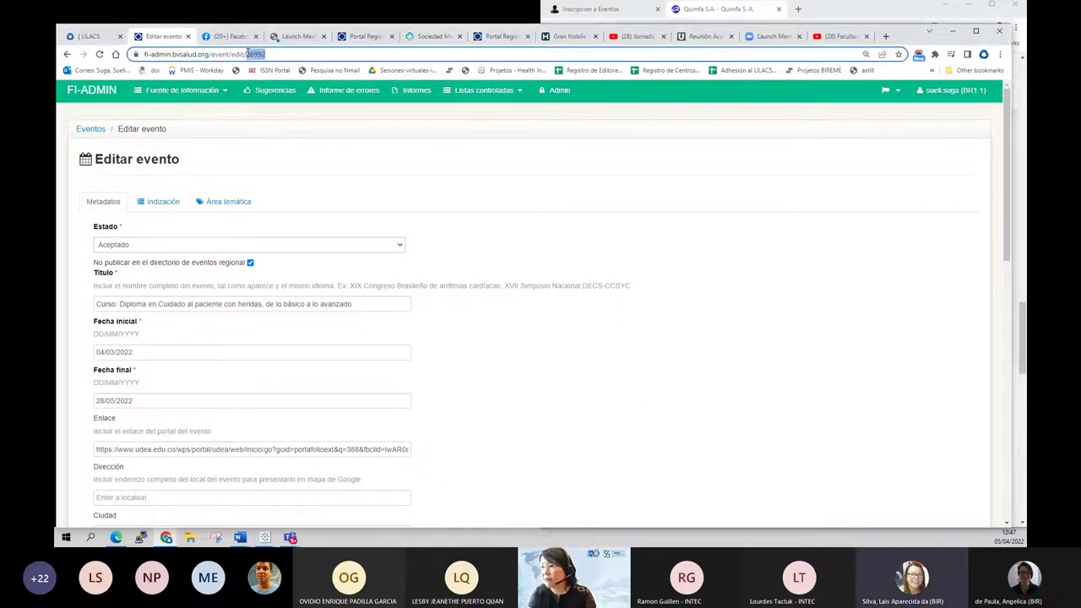
{"action": "type", "text": "https://fi-admin.bvsalud.org/event/edit/27112"}
{"action": "key", "text": "Return"}
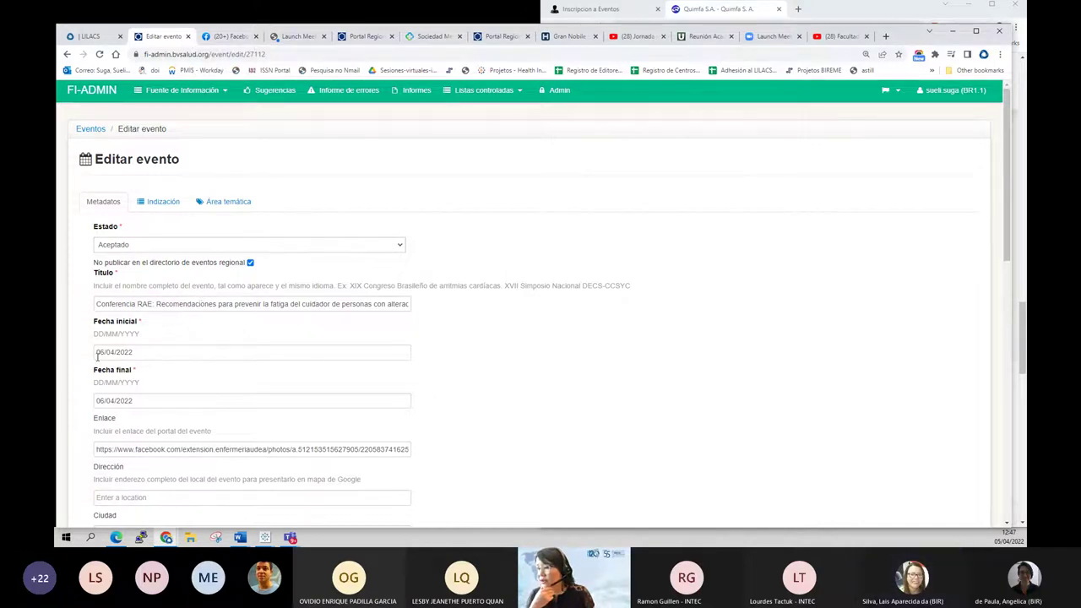
{"action": "left_click_drag", "start_coordinate": [98, 355], "coordinate": [135, 351]}
{"action": "left_click", "coordinate": [150, 306]}
{"action": "key", "text": "ctrl+a"}
Move the Facebook RAE post to the other browser window and place it side by side with the FI-ADMIN edit form
{"action": "left_click", "coordinate": [236, 38]}
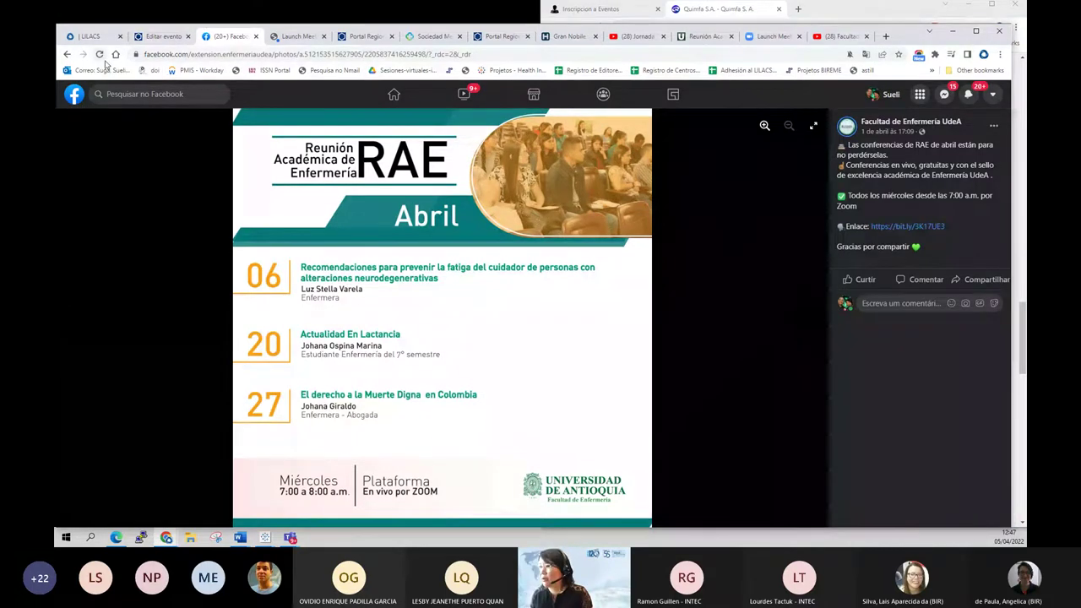
{"action": "key", "text": "super+Down"}
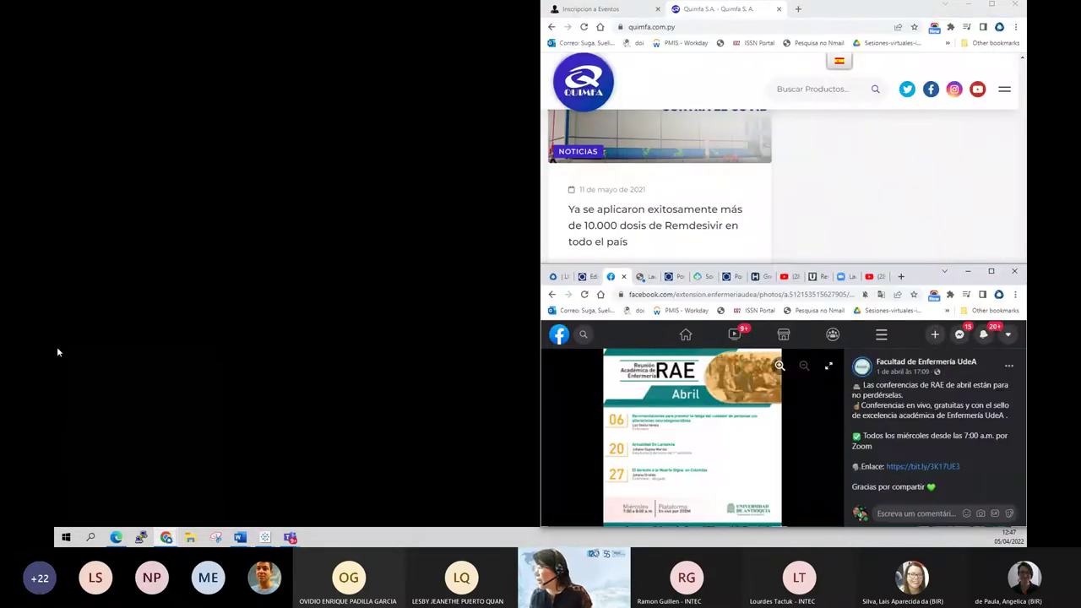
{"action": "left_click", "coordinate": [623, 276]}
{"action": "key", "text": "ctrl+shift+t"}
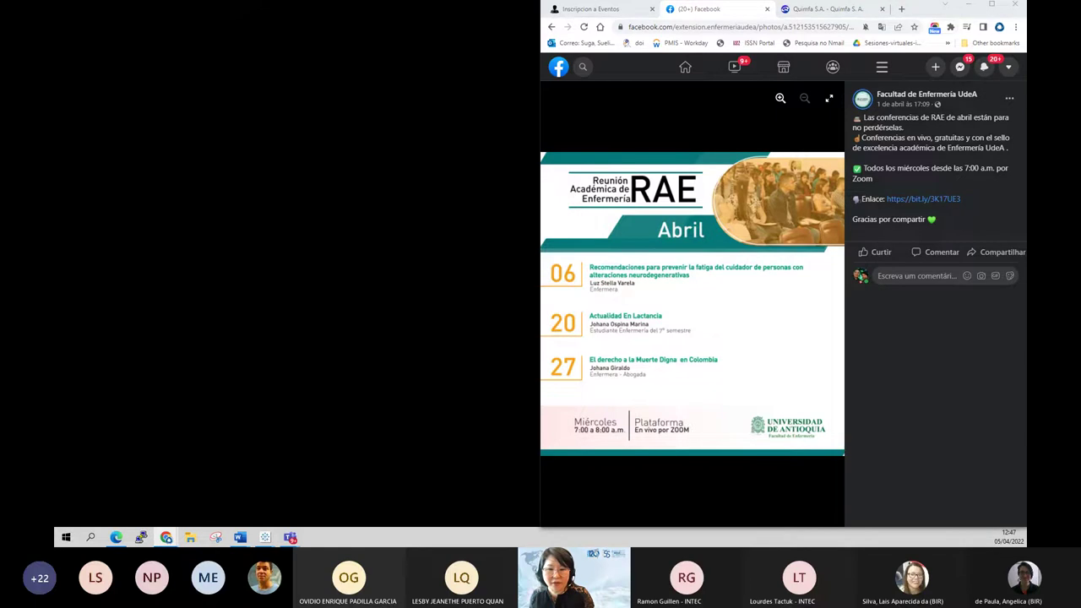
{"action": "key", "text": "alt+Tab"}
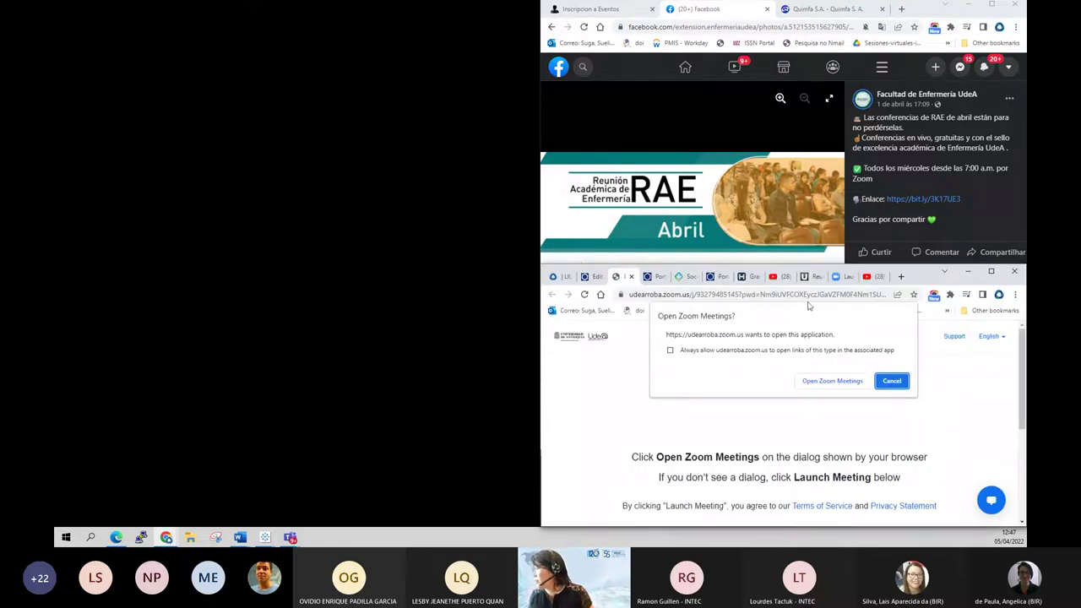
{"action": "left_click_drag", "start_coordinate": [918, 275], "coordinate": [788, 240]}
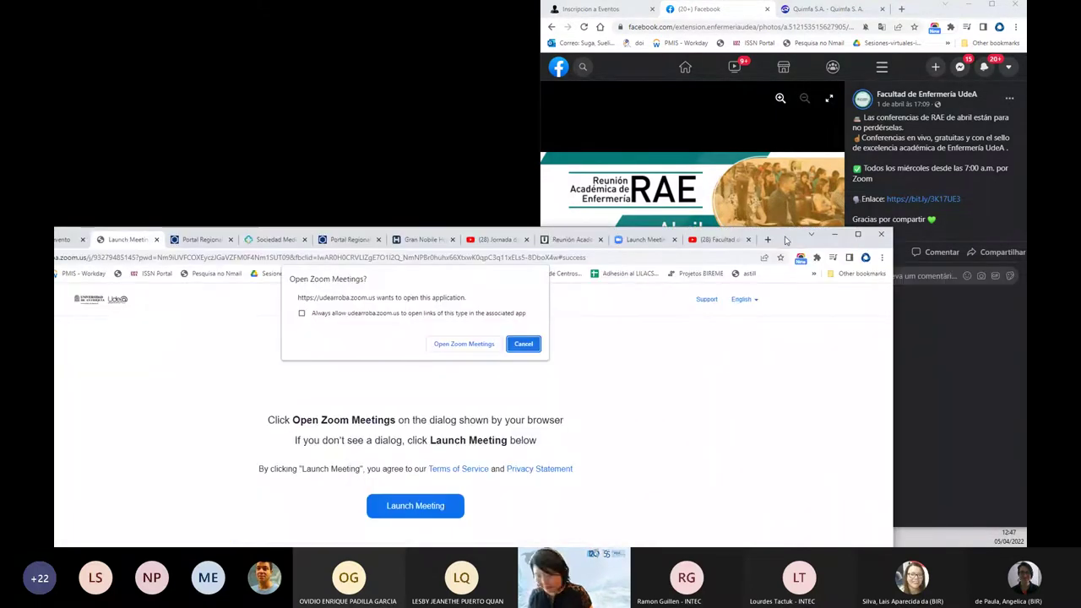
{"action": "key", "text": "super+Left"}
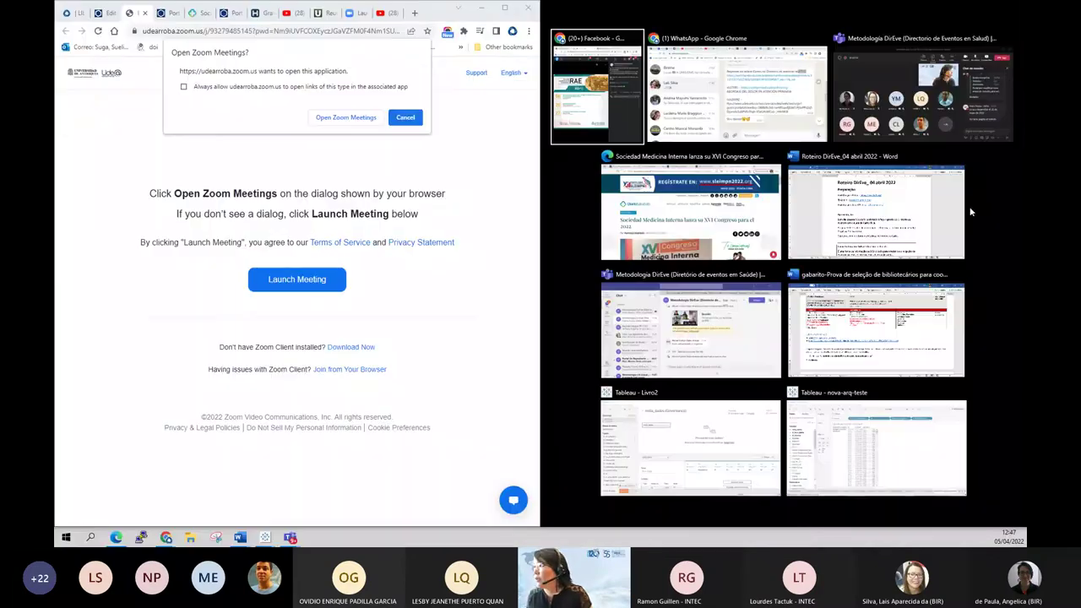
{"action": "left_click", "coordinate": [590, 102]}
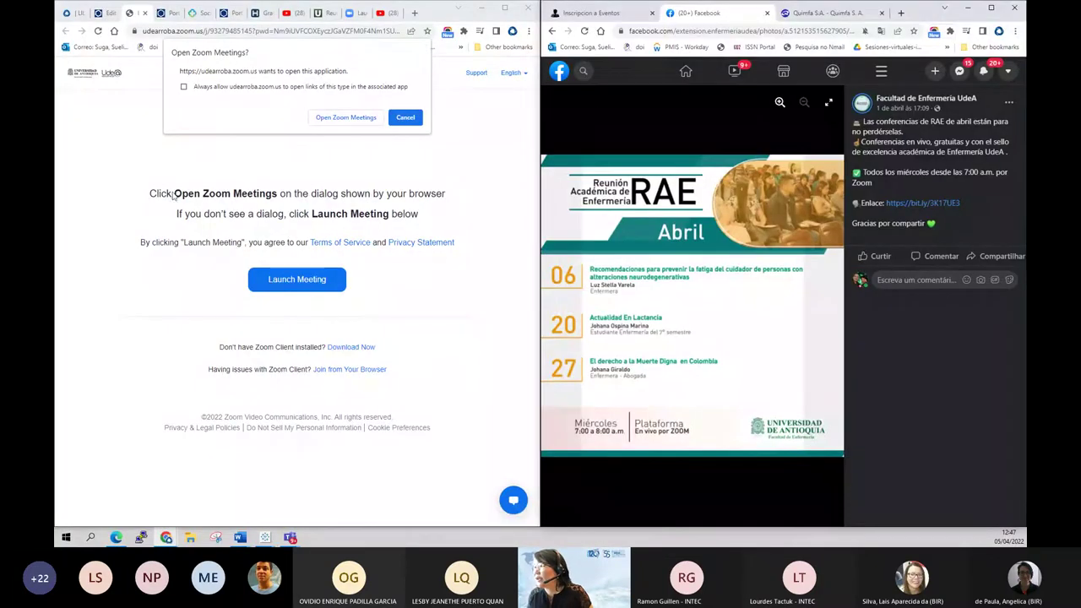
{"action": "left_click", "coordinate": [99, 14]}
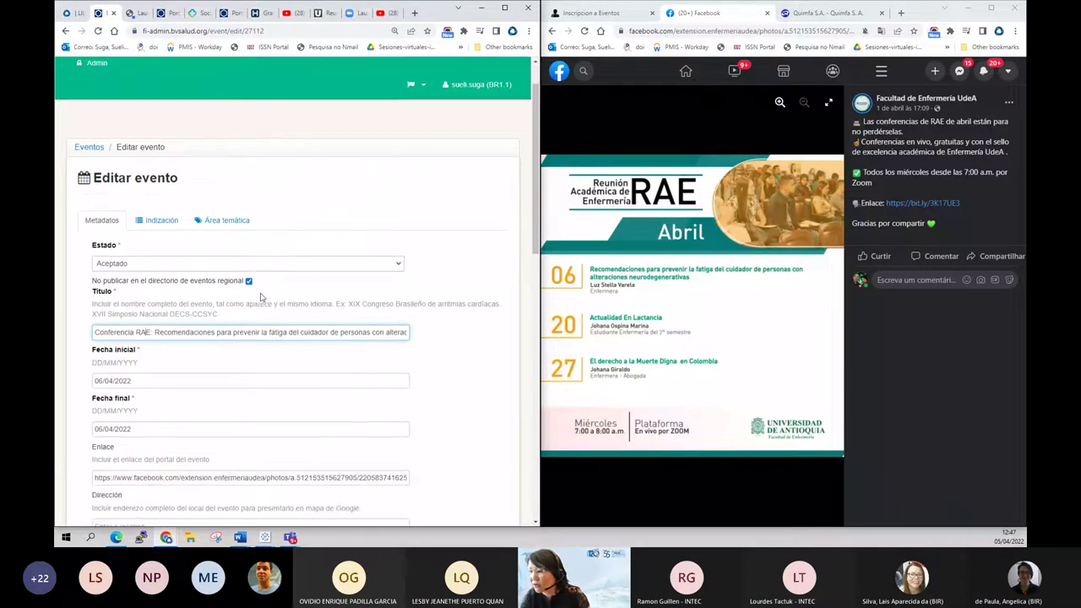
Begin rewording the event title by replacing "Conferencia R" at its start with "Re"
{"action": "scroll", "coordinate": [253, 298], "scroll_direction": "down", "scroll_amount": 2}
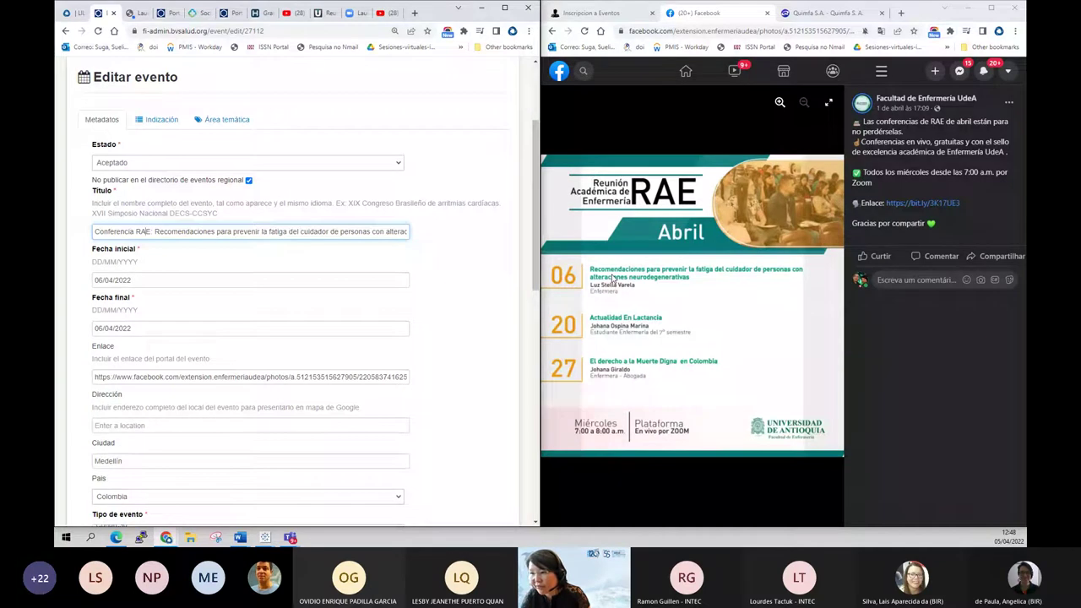
{"action": "left_click", "coordinate": [113, 228]}
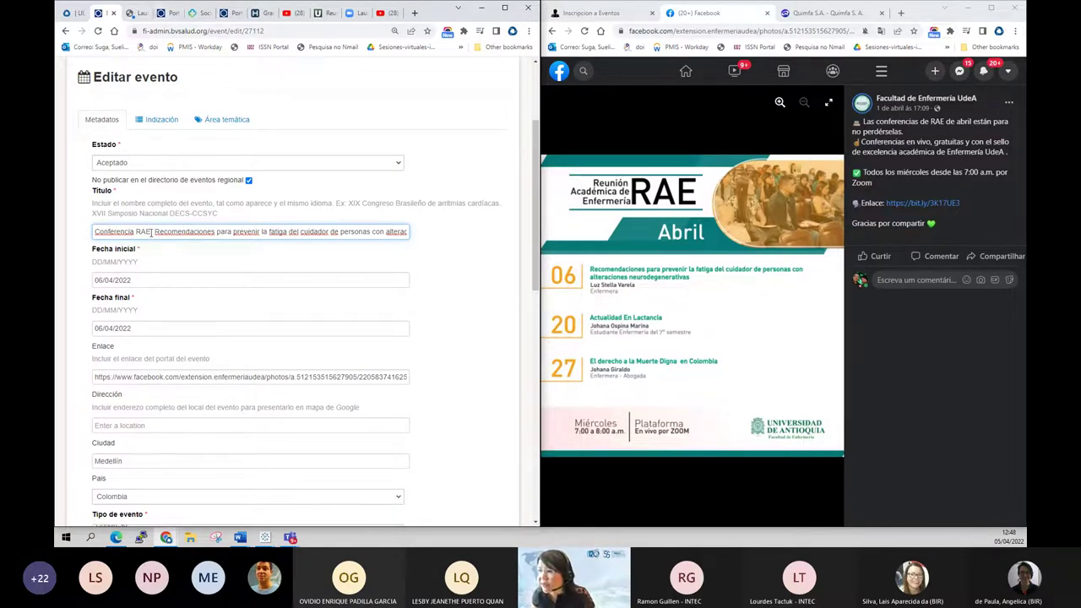
{"action": "left_click_drag", "start_coordinate": [142, 234], "coordinate": [95, 233]}
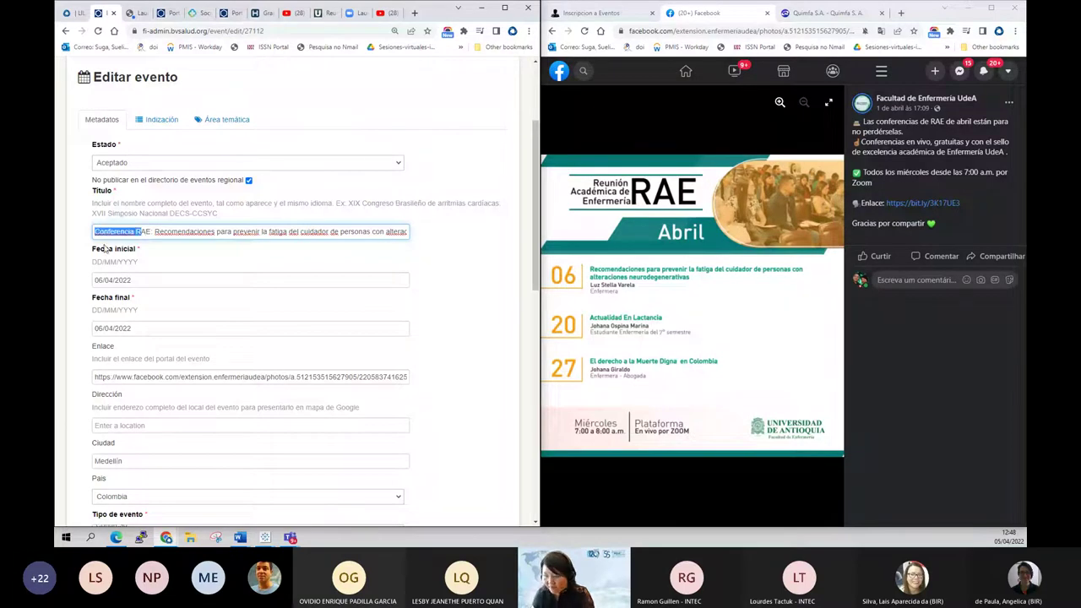
{"action": "type", "text": "Reu"}
{"action": "key", "text": "BackSpace"}
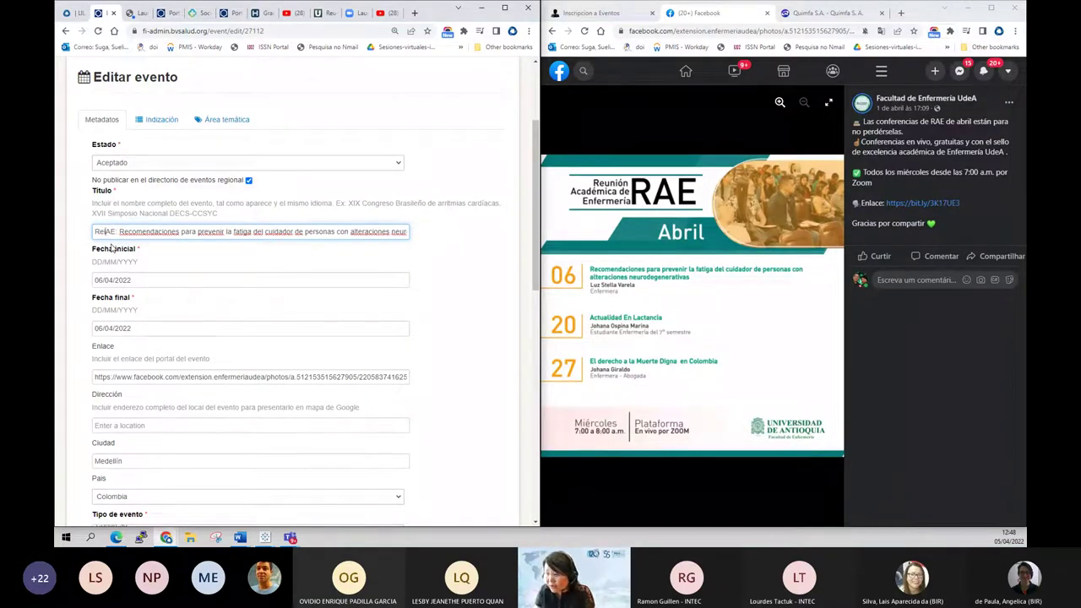
Open the record's Enlace address in the other browser window in place of the Quimfa page and check the post's "conferencias de RAE" wording
{"action": "triple_click", "coordinate": [193, 377]}
{"action": "key", "text": "ctrl+c"}
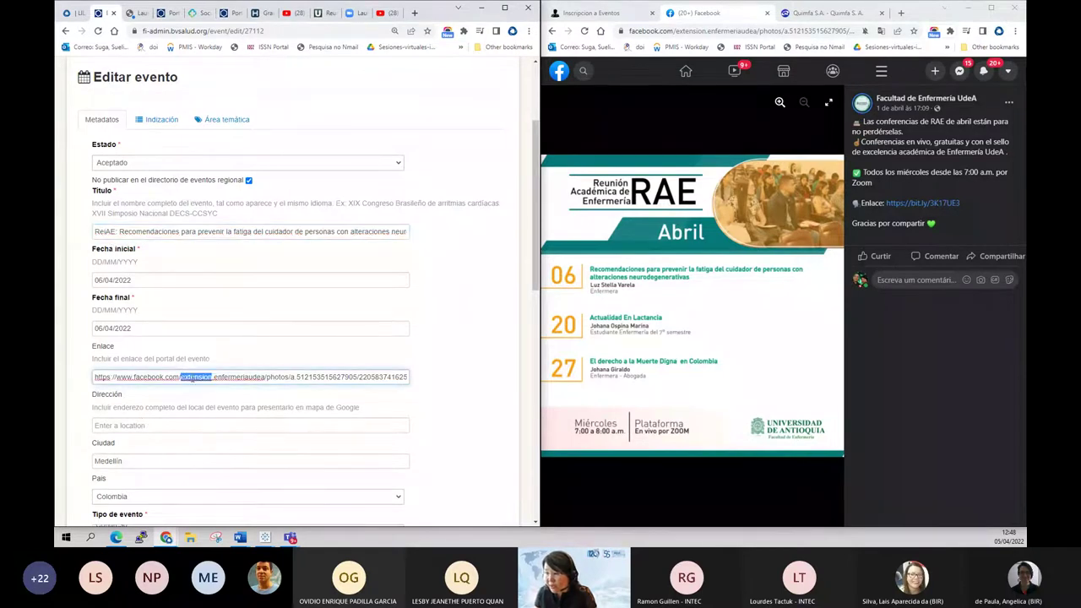
{"action": "left_click", "coordinate": [837, 13]}
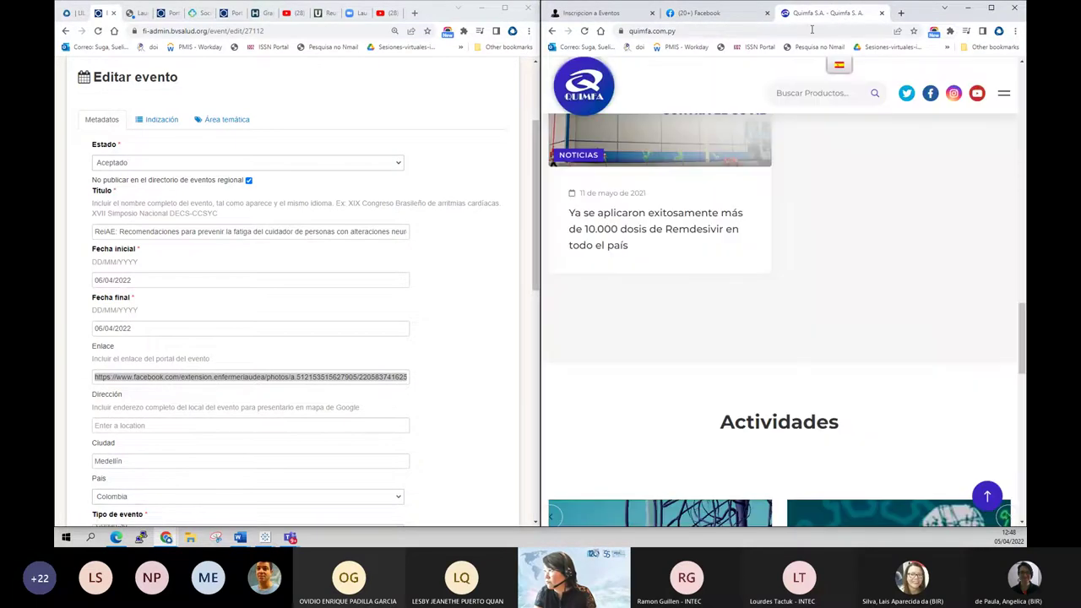
{"action": "left_click", "coordinate": [812, 31]}
{"action": "key", "text": "ctrl+v"}
{"action": "key", "text": "Return"}
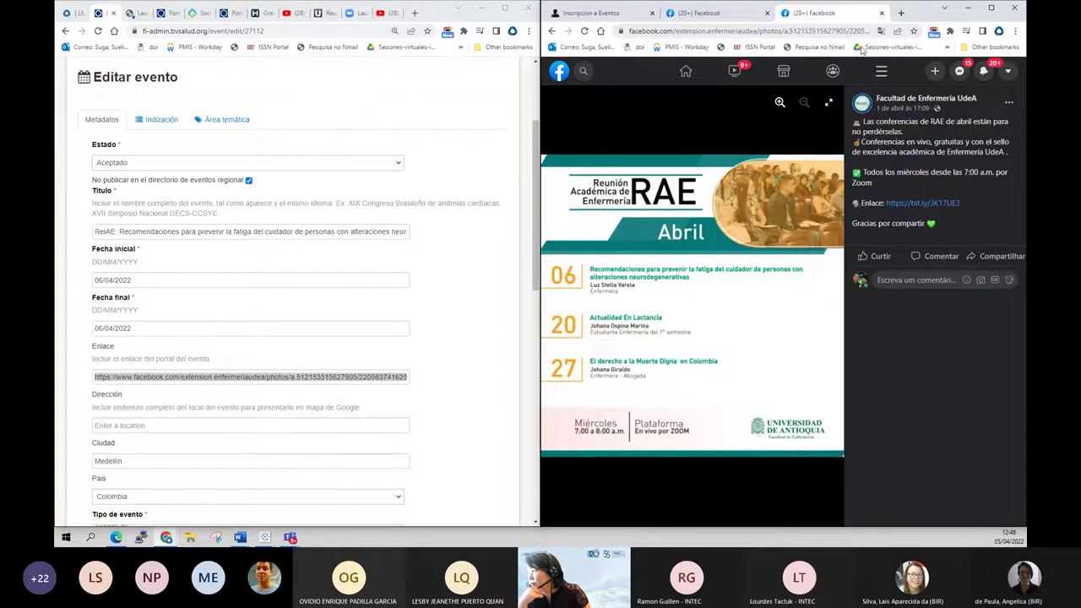
{"action": "left_click_drag", "start_coordinate": [876, 122], "coordinate": [943, 119]}
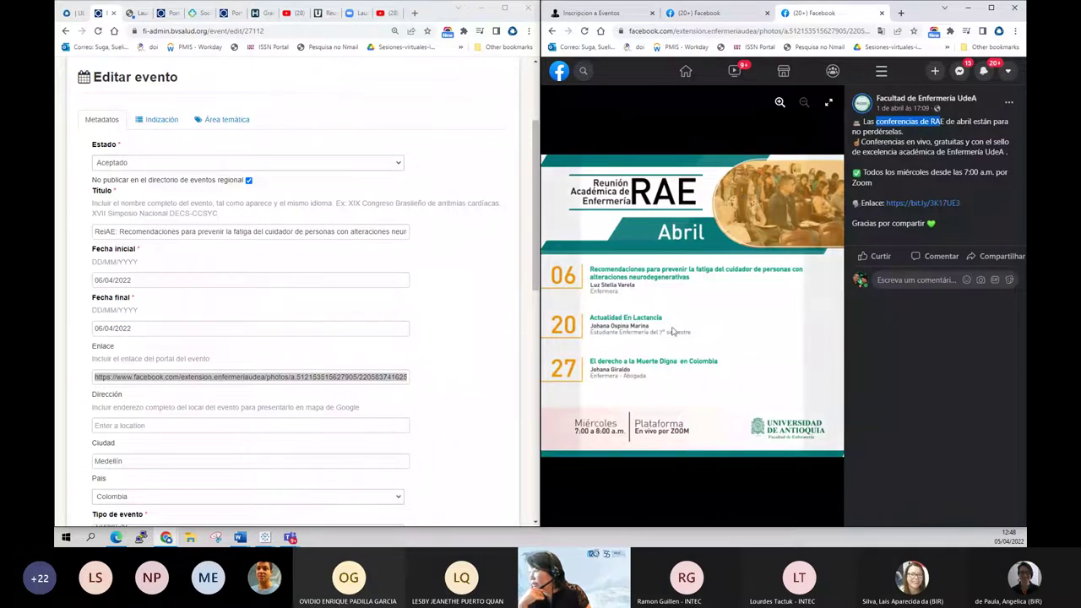
Complete the title's opening as "Reunión Académica de Enfermería (RAE):" in front of the conference topic
{"action": "left_click", "coordinate": [103, 233]}
{"action": "type", "text": "uni"}
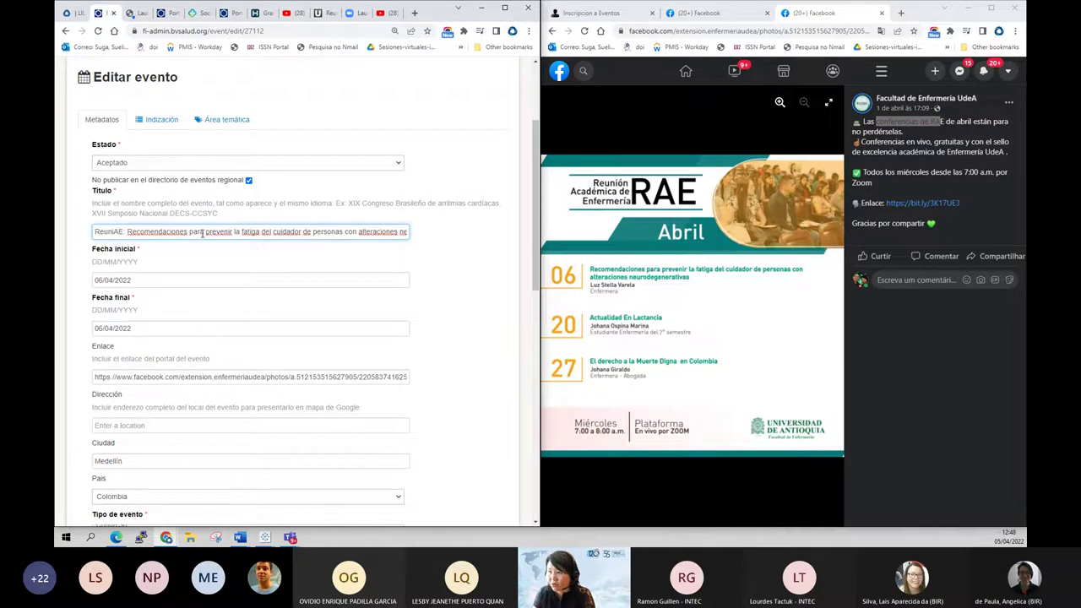
{"action": "type", "text": "ón"}
{"action": "key", "text": "Delete"}
{"action": "key", "text": "Delete"}
{"action": "key", "text": "Delete"}
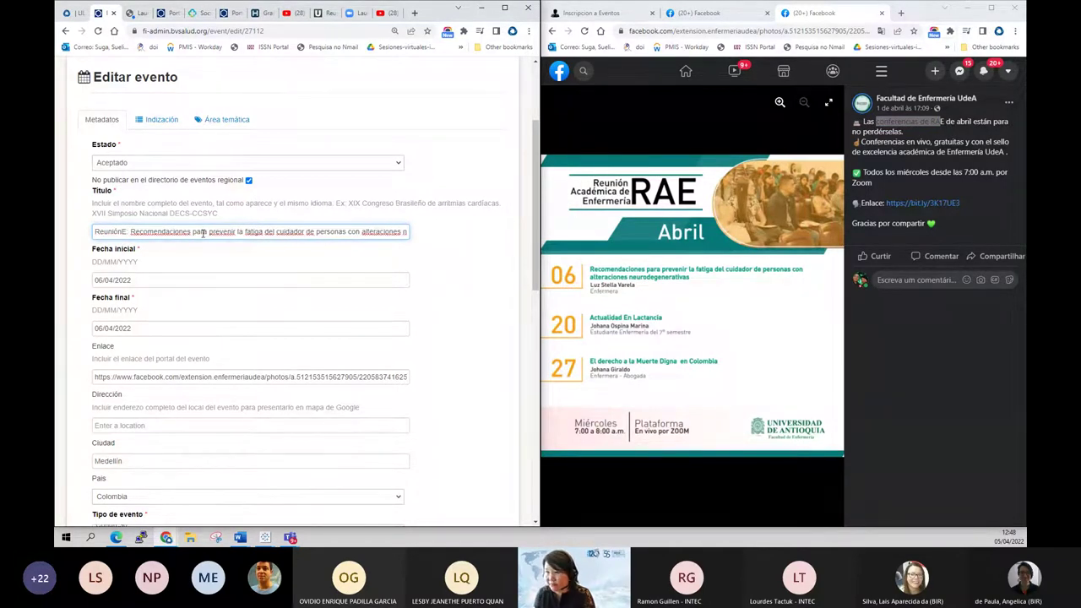
{"action": "type", "text": "Académica de Enfer"}
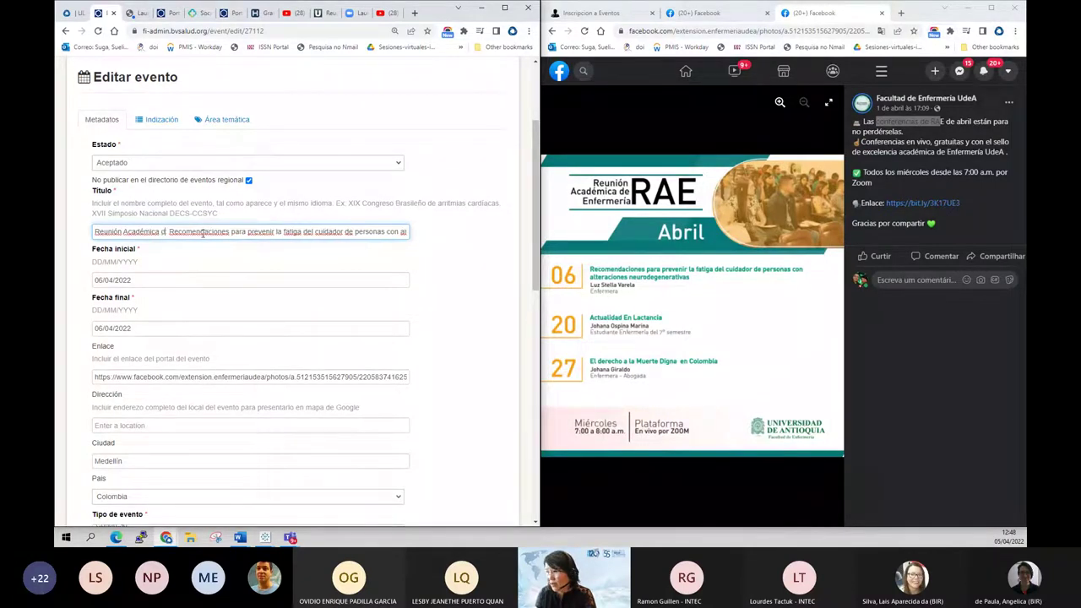
{"action": "type", "text": "mer"}
{"action": "type", "text": "ía |"}
{"action": "type", "text": "(RAE)"}
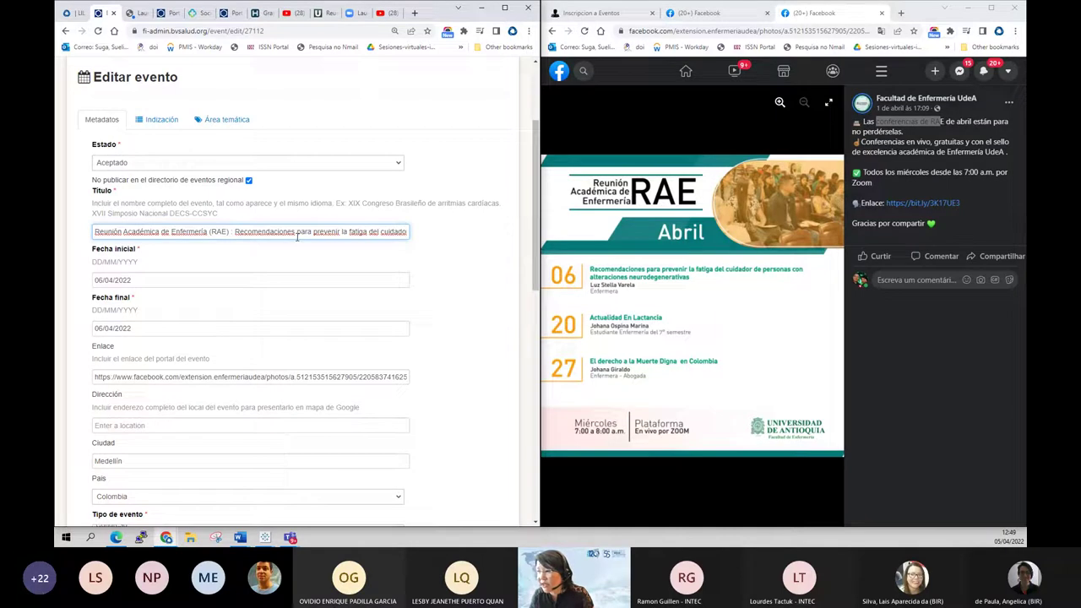
{"action": "type", "text": " :"}
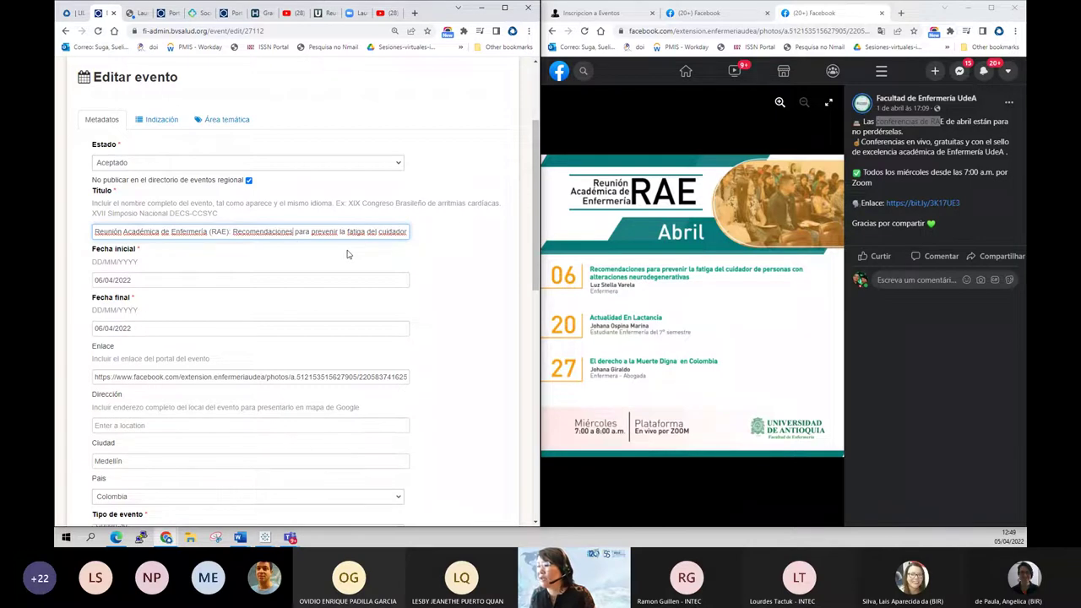
Check the title through to its end and clear the "No publicar en el directorio de eventos regional" option
{"action": "type", "text": "de personas con alteraciones neurodegenerativas"}
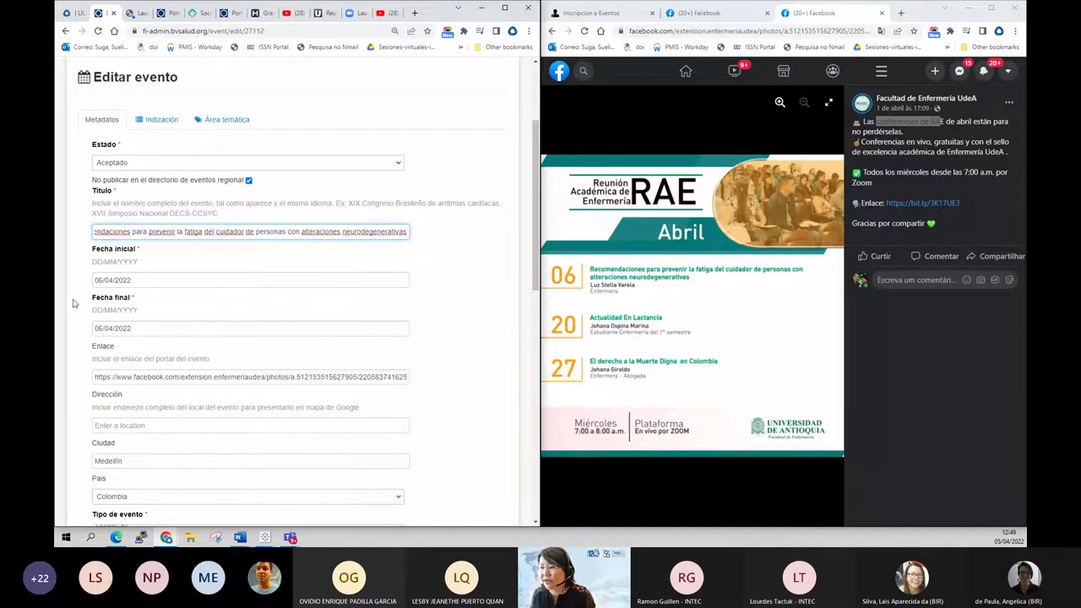
{"action": "left_click", "coordinate": [97, 232]}
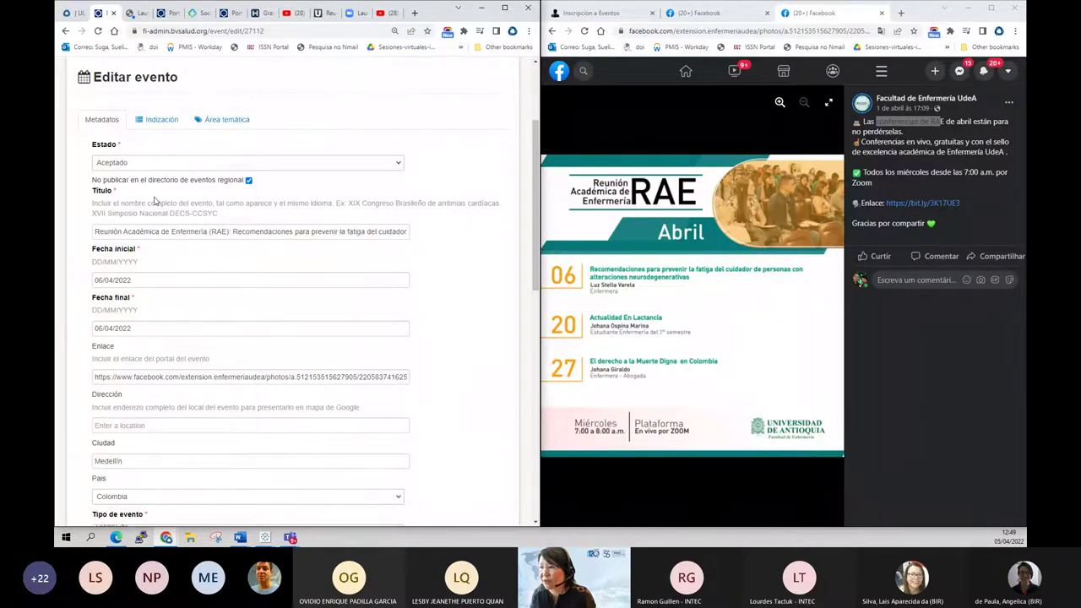
{"action": "left_click", "coordinate": [248, 180]}
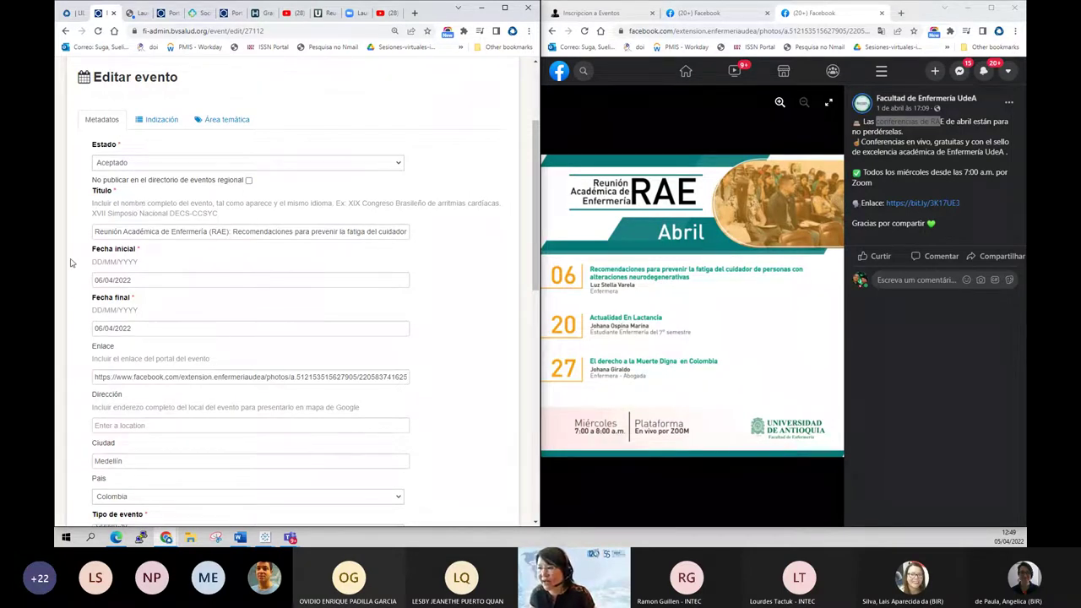
Replace the event's Enlace with the address of the UdeA Reunión Académica de Enfermería page
{"action": "scroll", "coordinate": [94, 275], "scroll_direction": "down", "scroll_amount": 2}
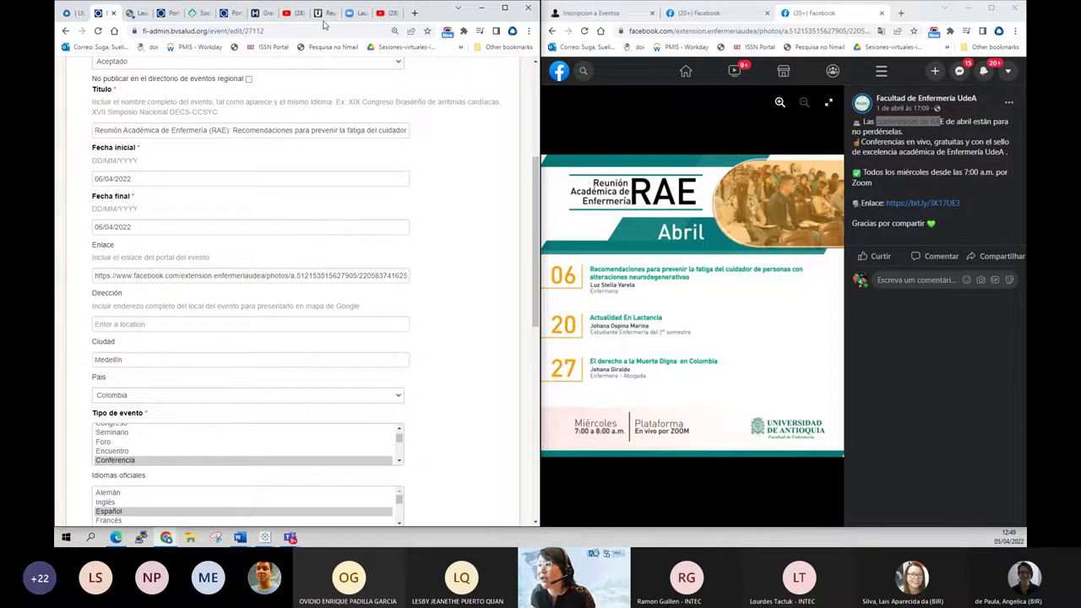
{"action": "left_click", "coordinate": [324, 17]}
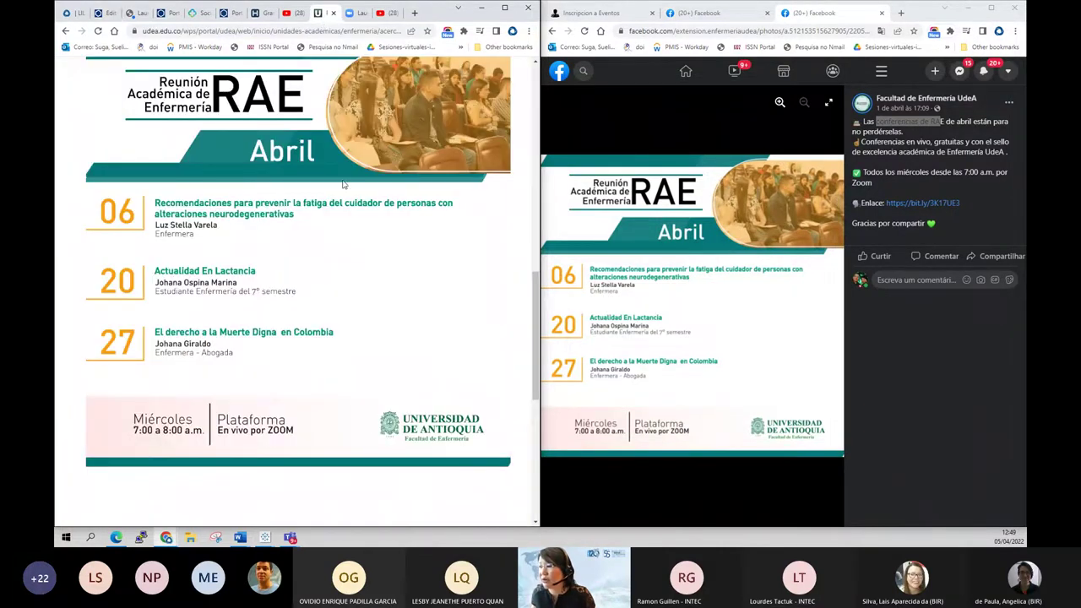
{"action": "scroll", "coordinate": [366, 313], "scroll_direction": "up", "scroll_amount": 3}
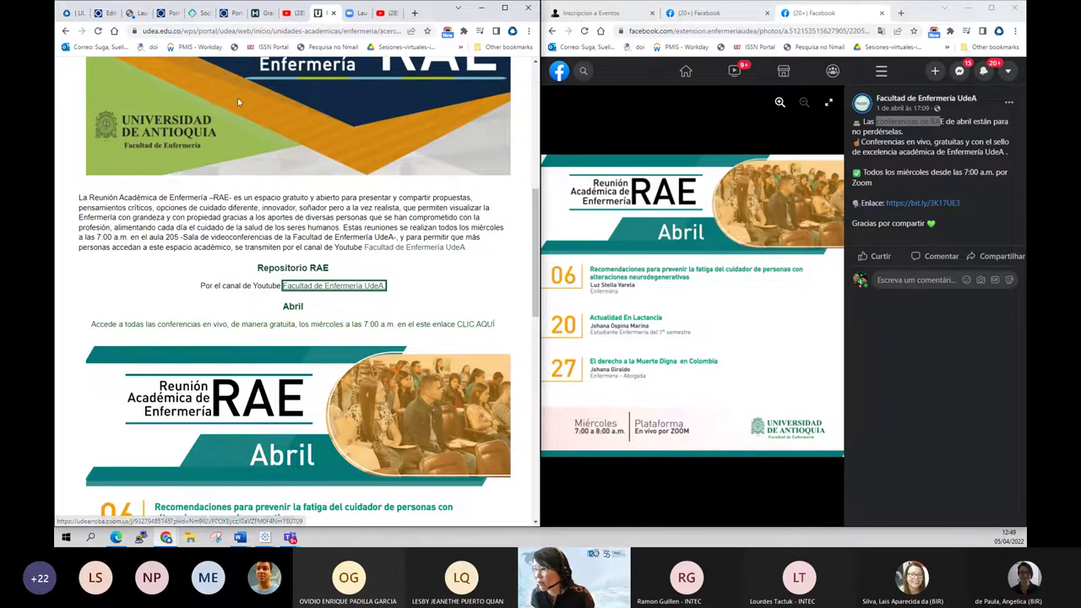
{"action": "left_click", "coordinate": [228, 32]}
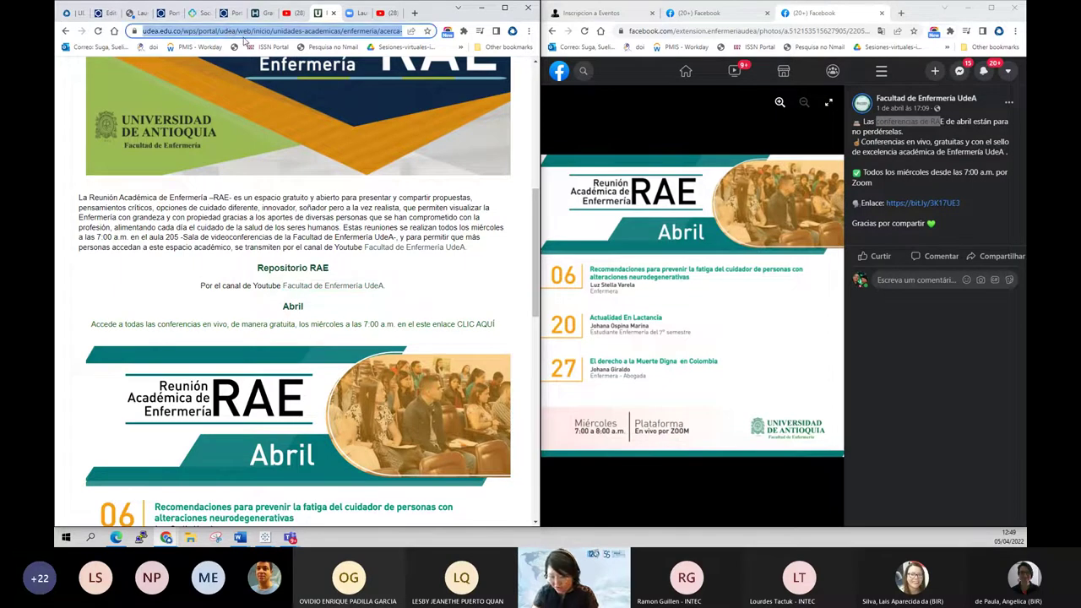
{"action": "left_click", "coordinate": [103, 13]}
{"action": "triple_click", "coordinate": [193, 277]}
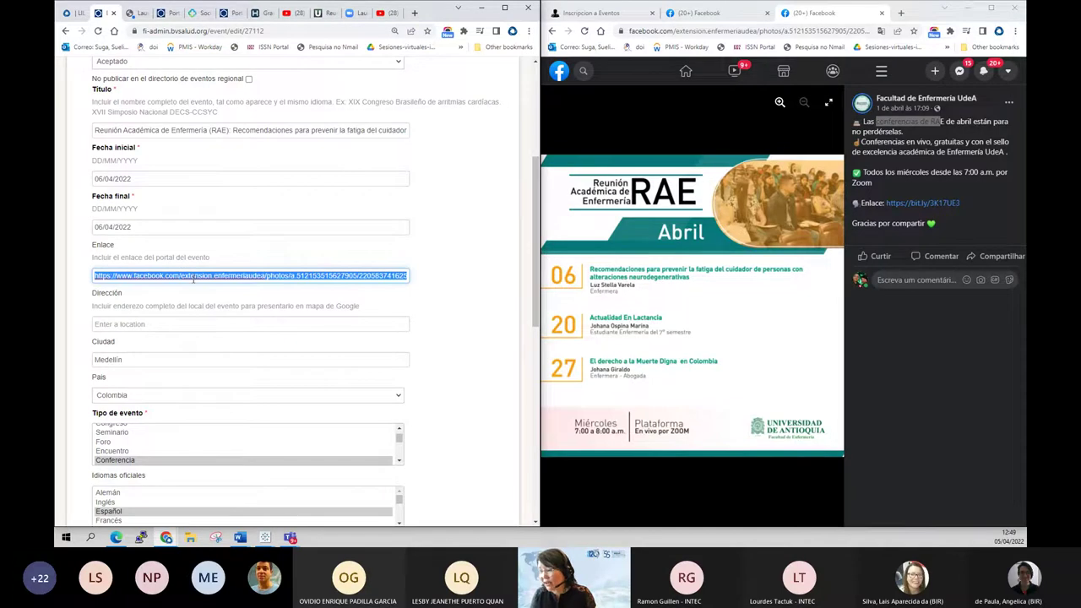
{"action": "key", "text": "ctrl+v"}
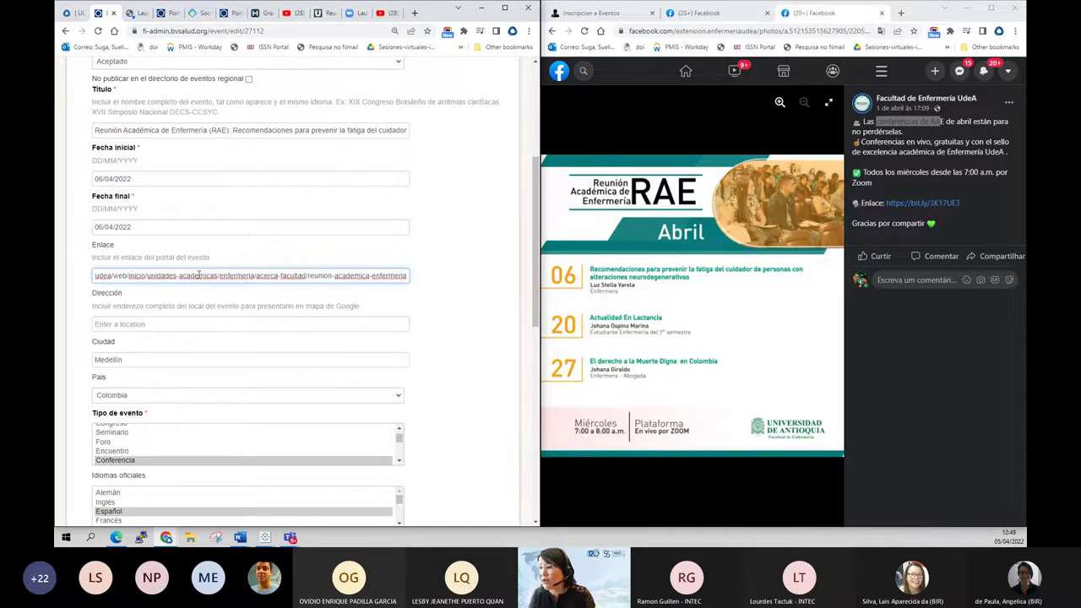
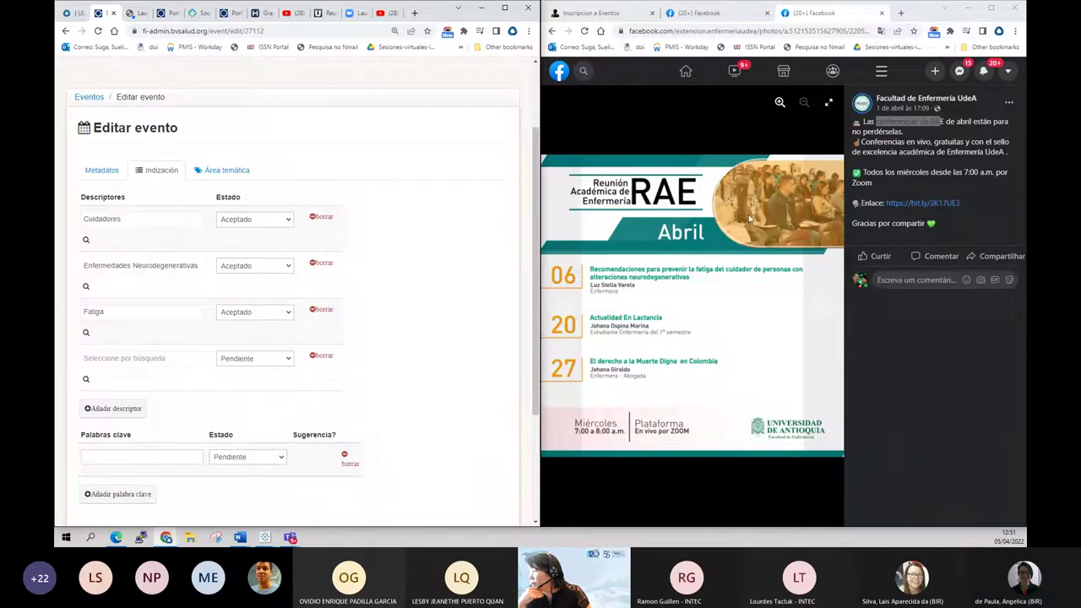
Enlarge the April RAE poster in the Facebook post and check the event's thematic area in FI-ADMIN
{"action": "left_click", "coordinate": [829, 102]}
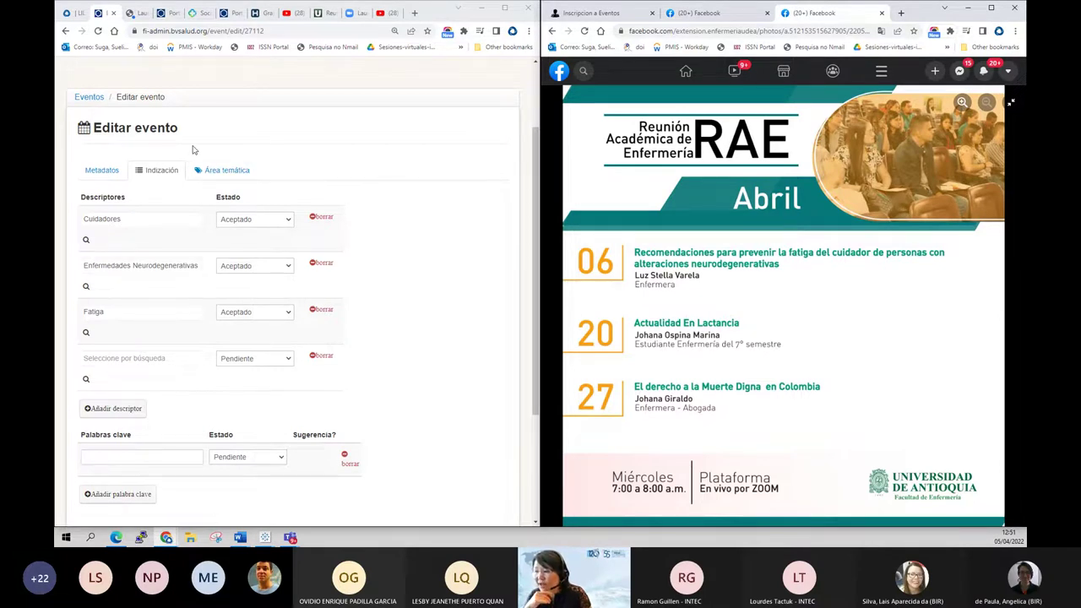
{"action": "left_click", "coordinate": [224, 170]}
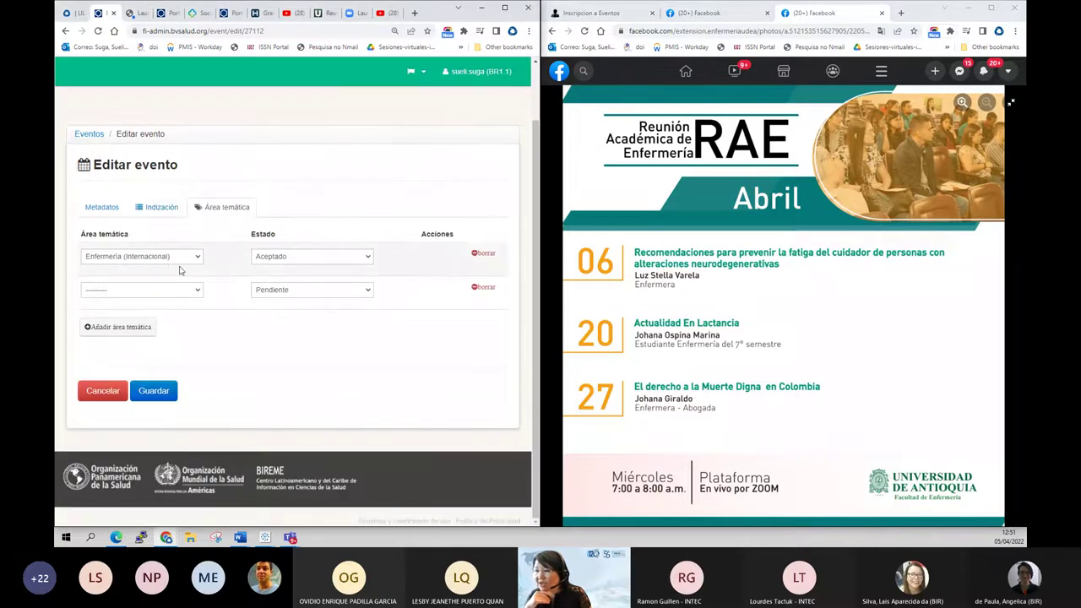
Save event 27112 in FI-ADMIN and close the extra Facebook page showing the RAE poster
{"action": "left_click", "coordinate": [165, 392]}
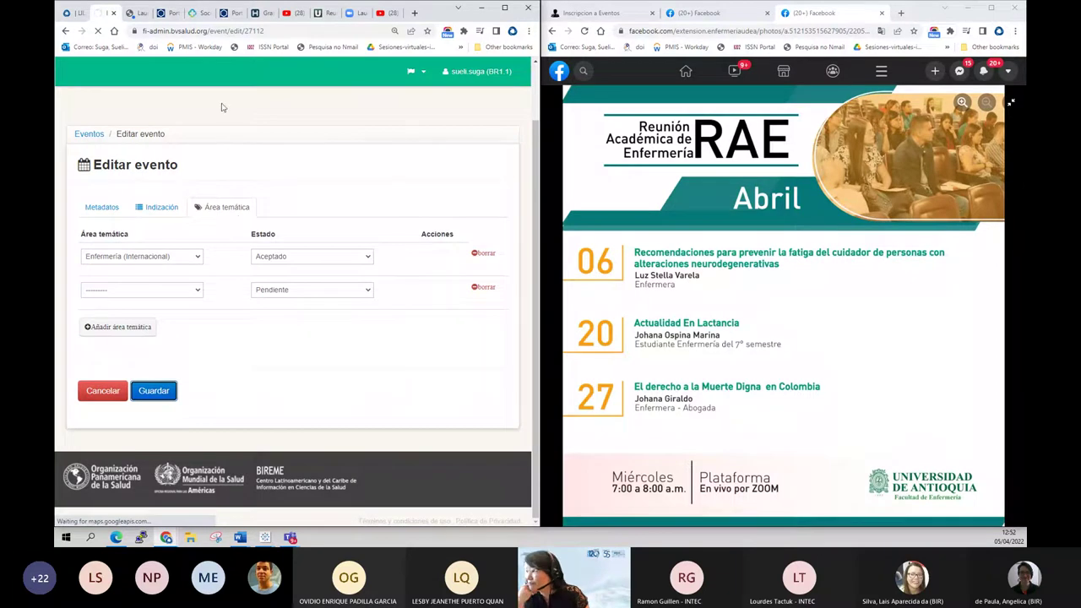
{"action": "left_click", "coordinate": [881, 12]}
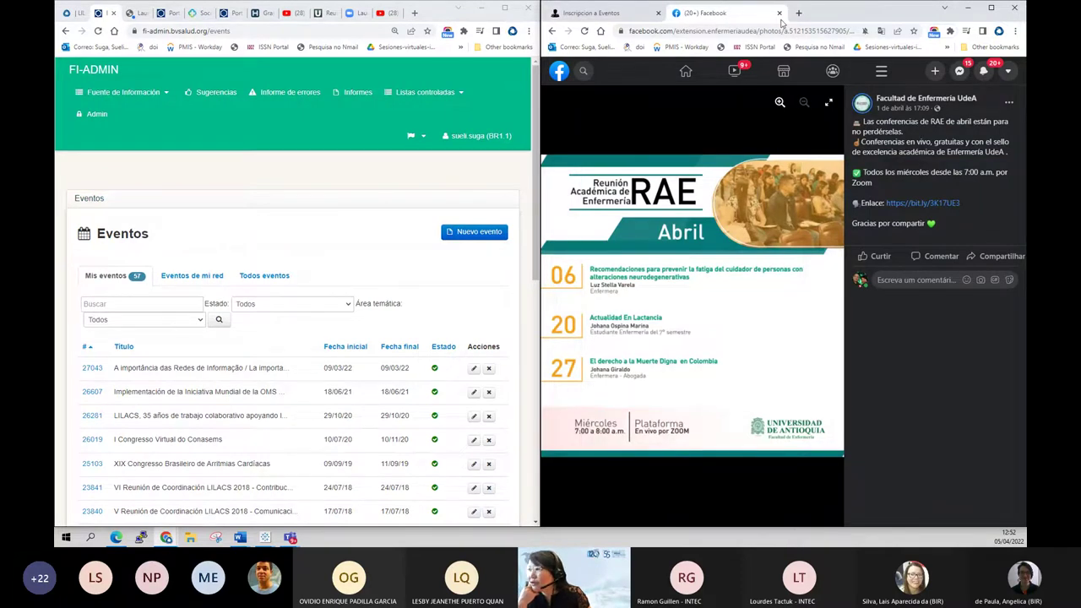
{"action": "left_click", "coordinate": [505, 9]}
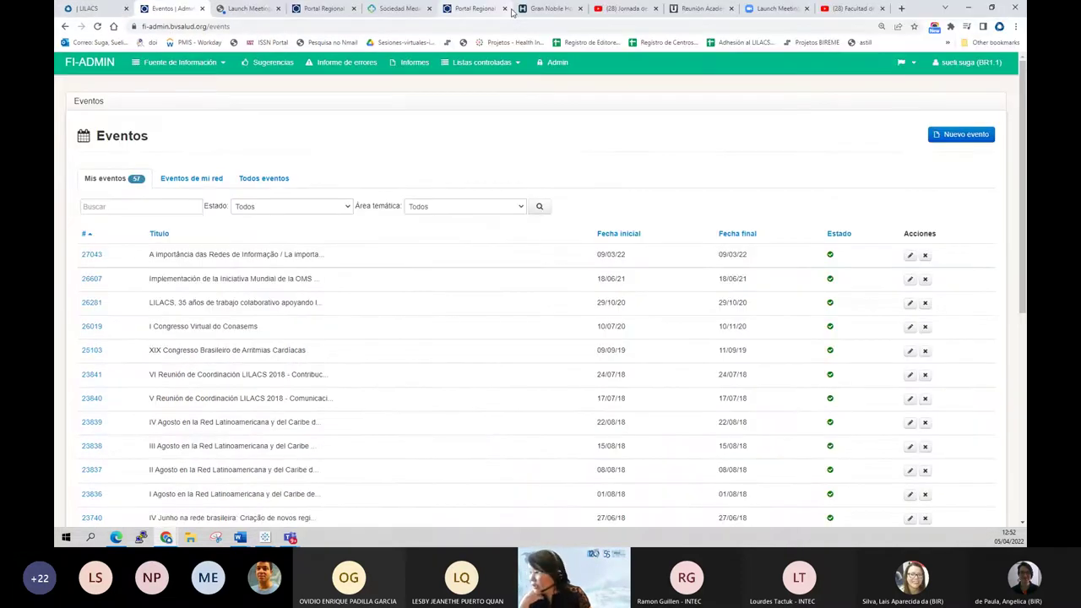
Close the Zoom launch page and the UdeA Reunión Académica de Enfermería page in the browser
{"action": "left_click", "coordinate": [746, 10]}
{"action": "left_click", "coordinate": [805, 8]}
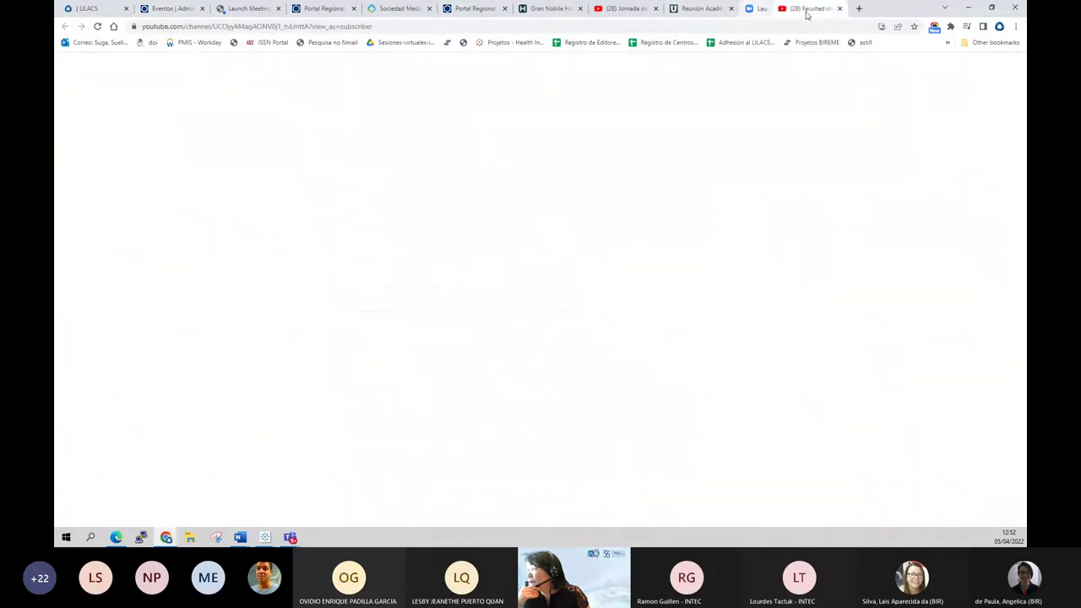
{"action": "left_click", "coordinate": [708, 10]}
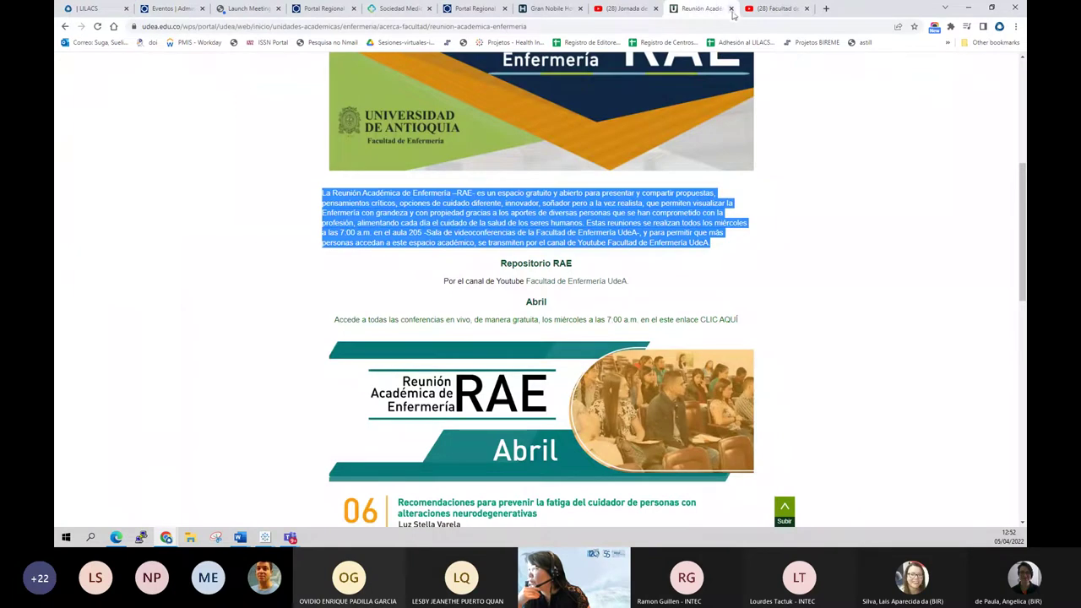
{"action": "left_click", "coordinate": [731, 9]}
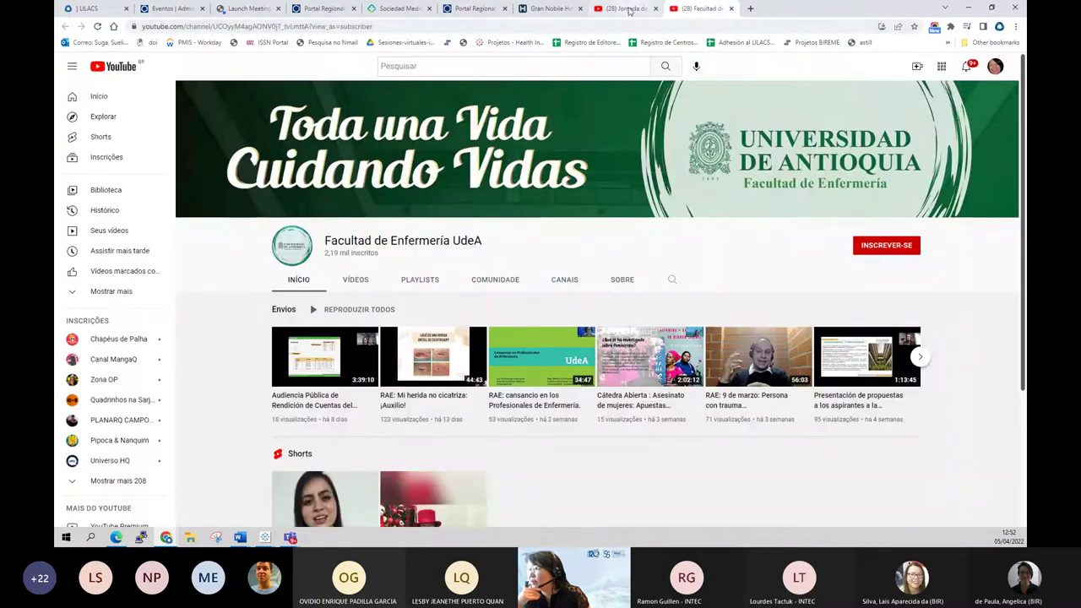
Review the Diario Salud article on the XVI Congreso Nacional de Medicina Interna for its organizer, dates, venue and associated symposia
{"action": "left_click", "coordinate": [532, 10]}
{"action": "left_click", "coordinate": [473, 10]}
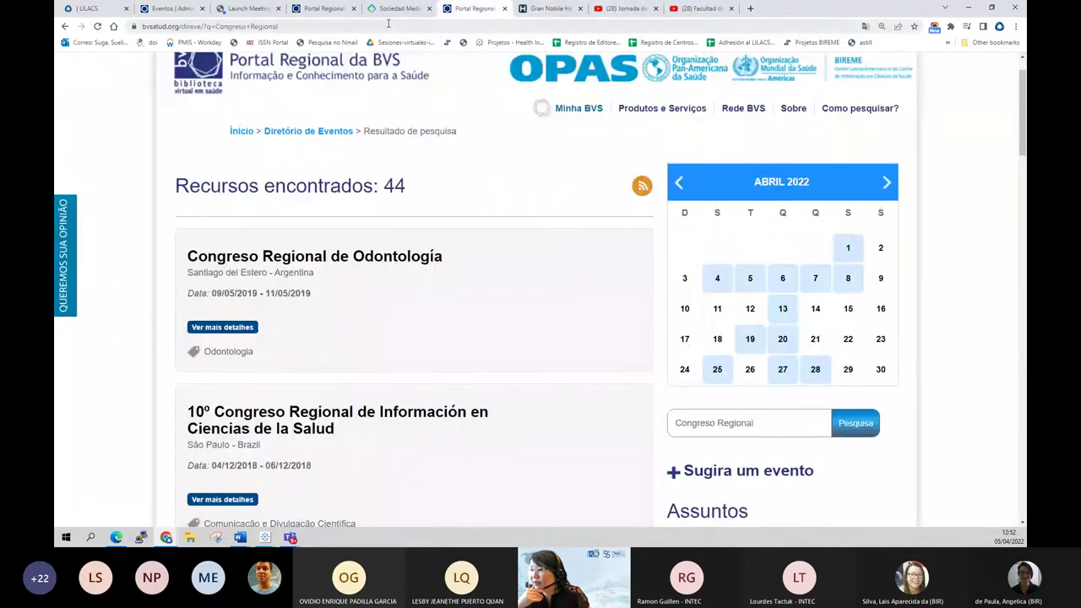
{"action": "left_click", "coordinate": [401, 10]}
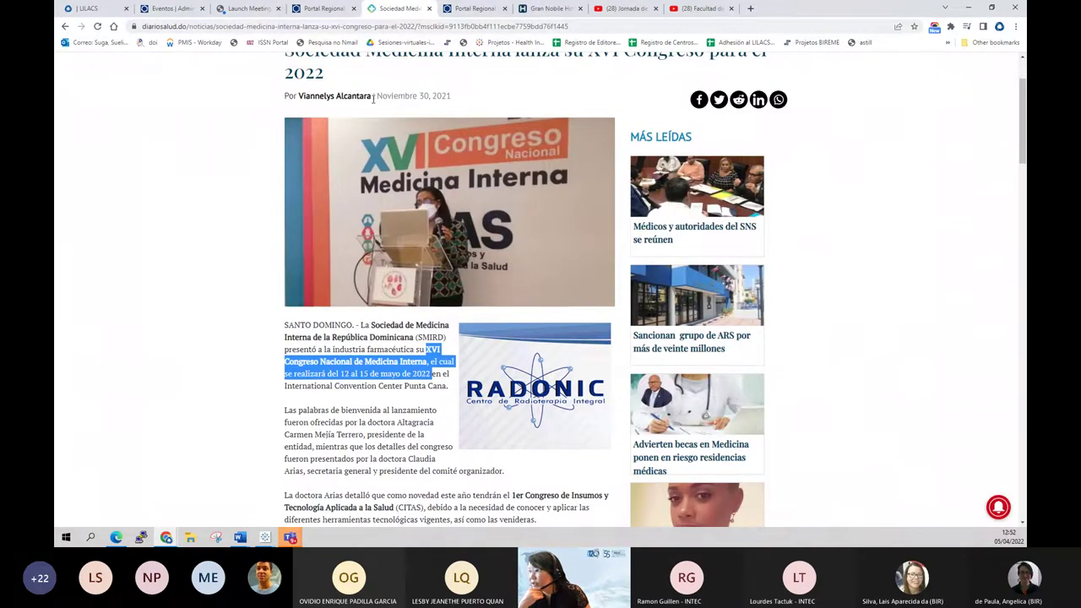
{"action": "scroll", "coordinate": [373, 99], "scroll_direction": "up", "scroll_amount": 1}
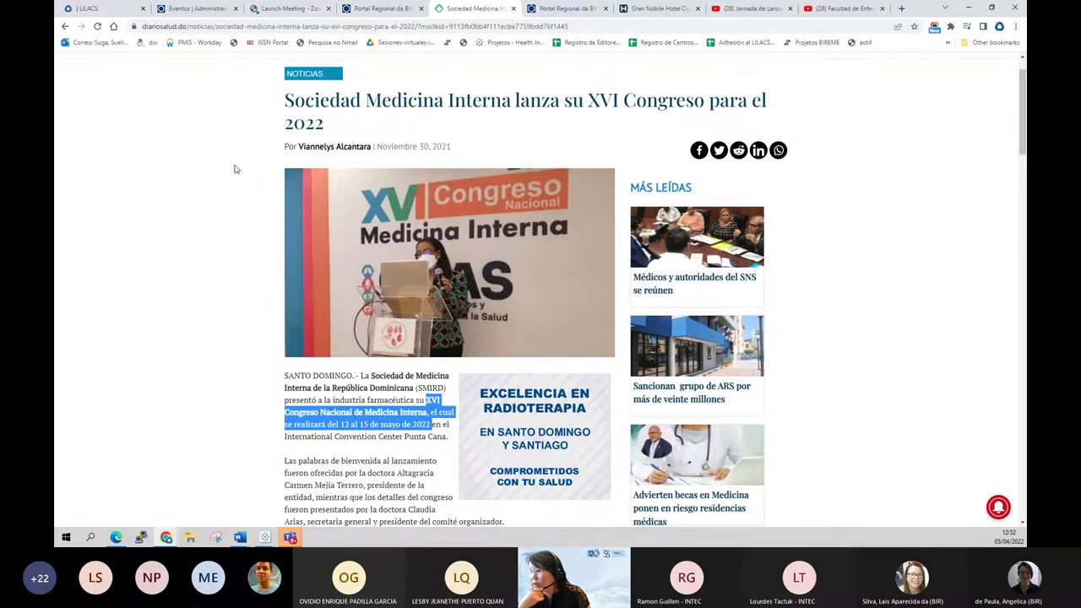
{"action": "scroll", "coordinate": [245, 158], "scroll_direction": "down", "scroll_amount": 2}
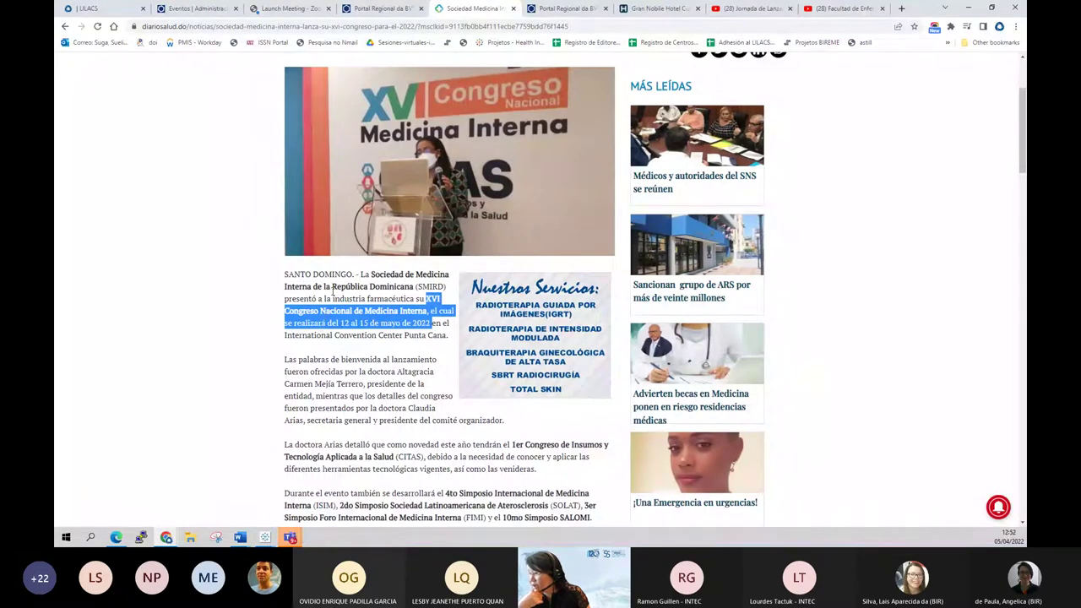
{"action": "left_click", "coordinate": [291, 538]}
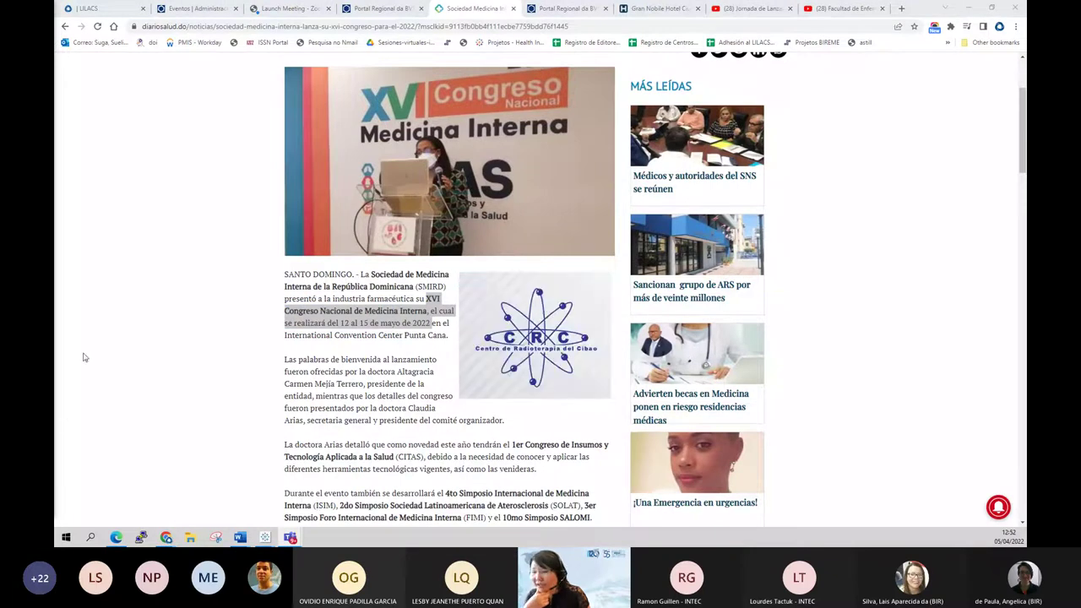
{"action": "left_click", "coordinate": [192, 347]}
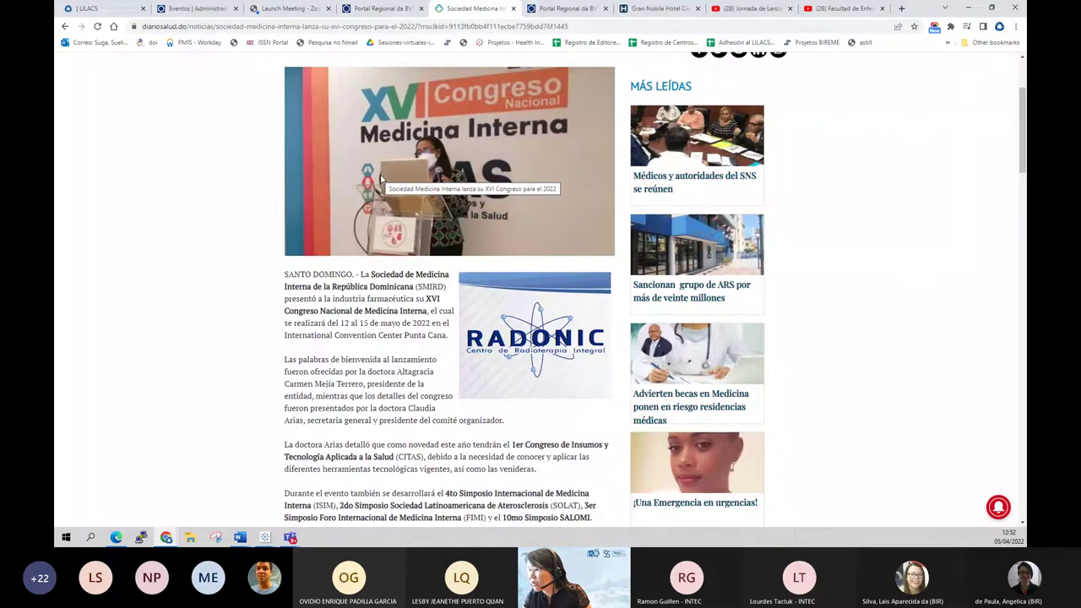
{"action": "scroll", "coordinate": [383, 174], "scroll_direction": "down", "scroll_amount": 1}
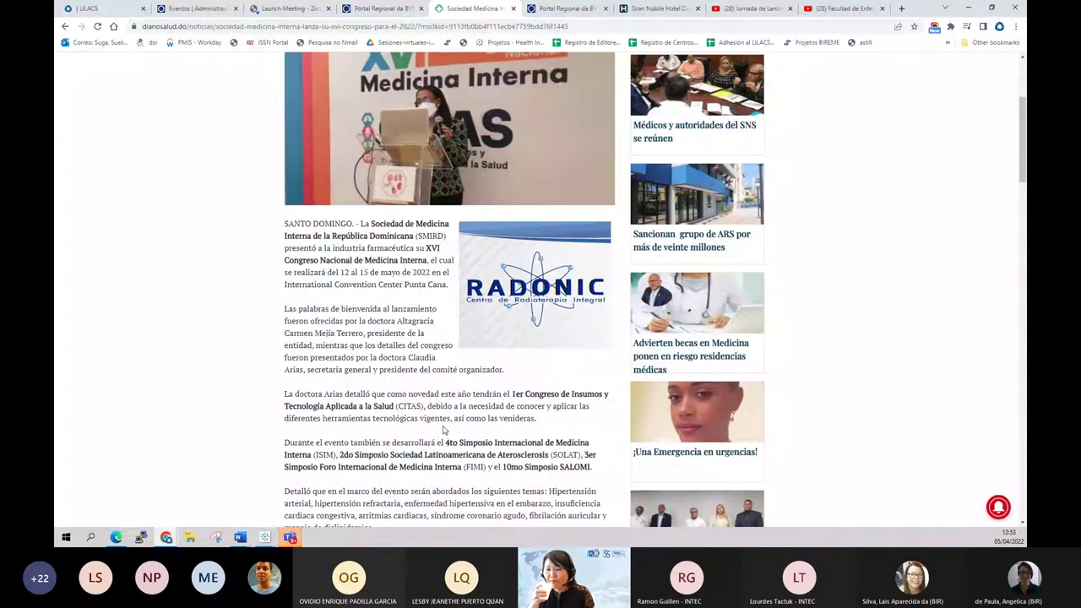
{"action": "scroll", "coordinate": [446, 429], "scroll_direction": "down", "scroll_amount": 1}
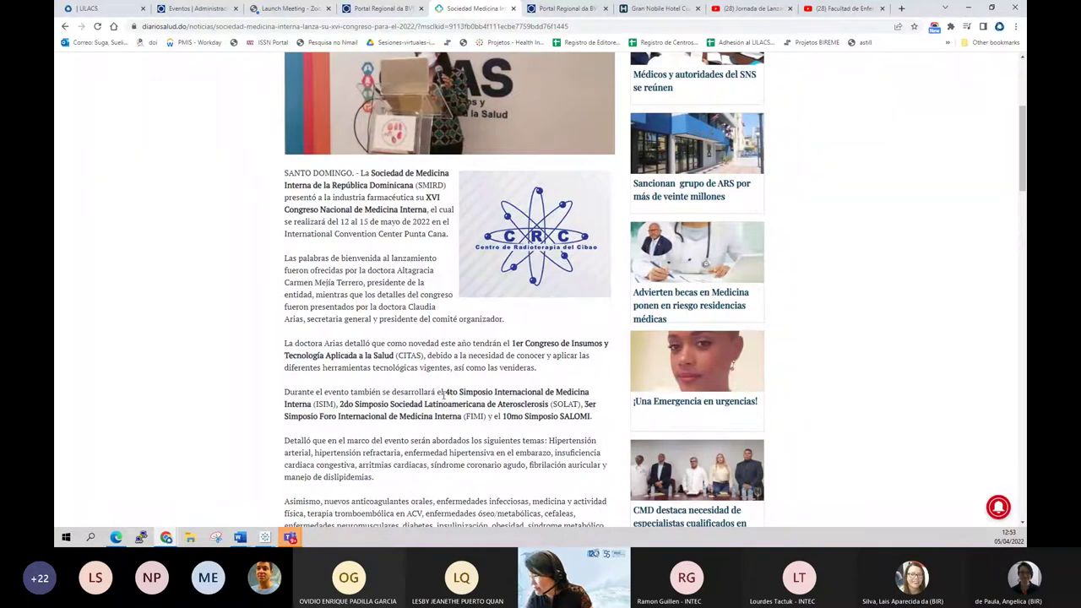
Search Google for the symposia named in the article, from the 4to Simposio Internacional de Medicina Interna to the 10mo Simposio SALOMI, and review the results
{"action": "left_click_drag", "start_coordinate": [445, 393], "coordinate": [596, 421]}
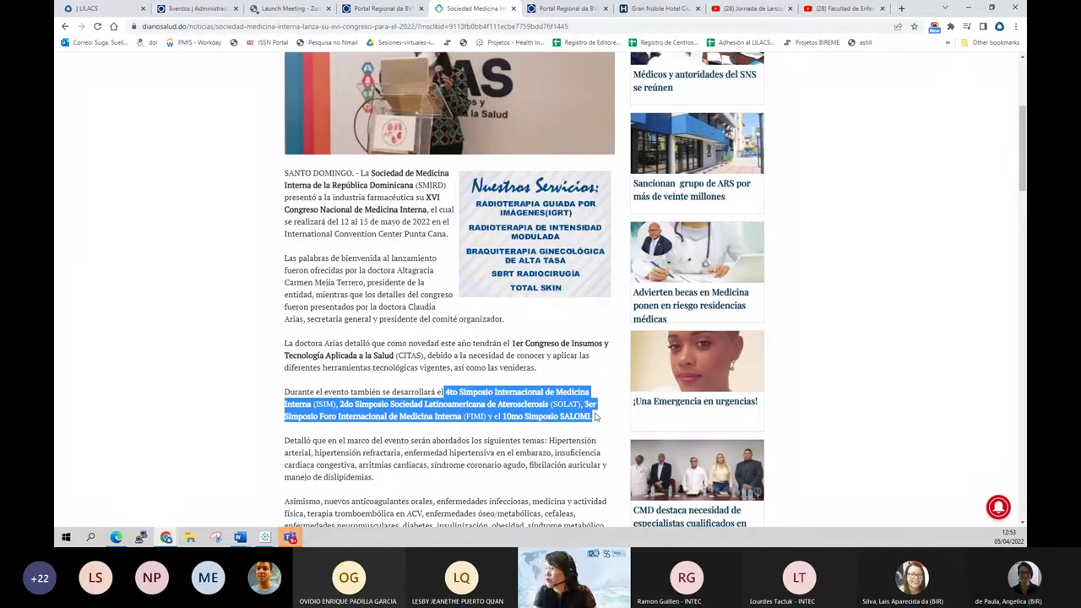
{"action": "left_click_drag", "start_coordinate": [899, 10], "coordinate": [901, 9]}
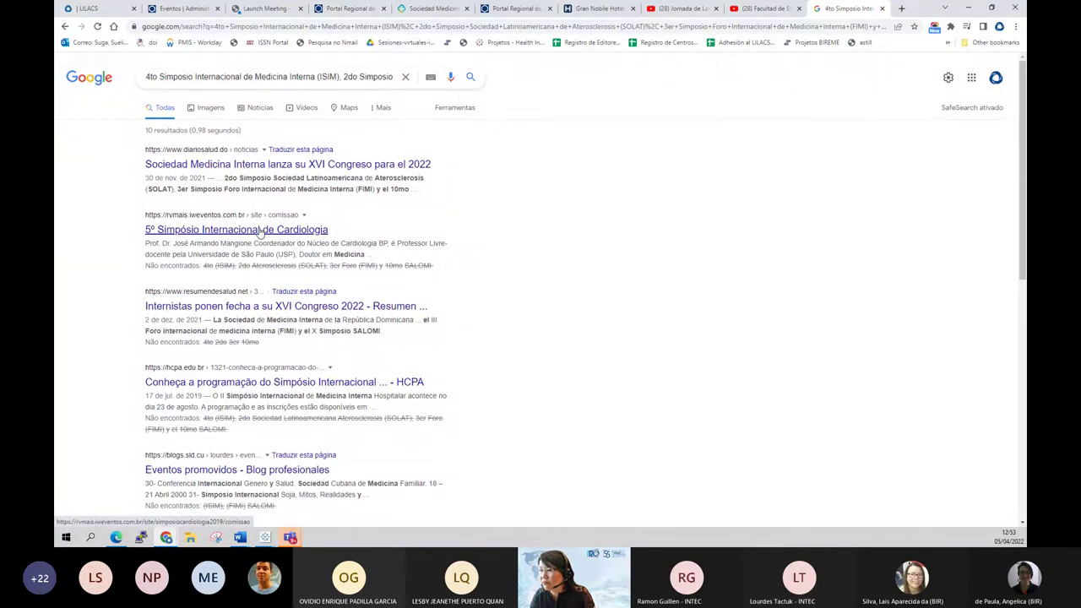
{"action": "scroll", "coordinate": [260, 231], "scroll_direction": "down", "scroll_amount": 1}
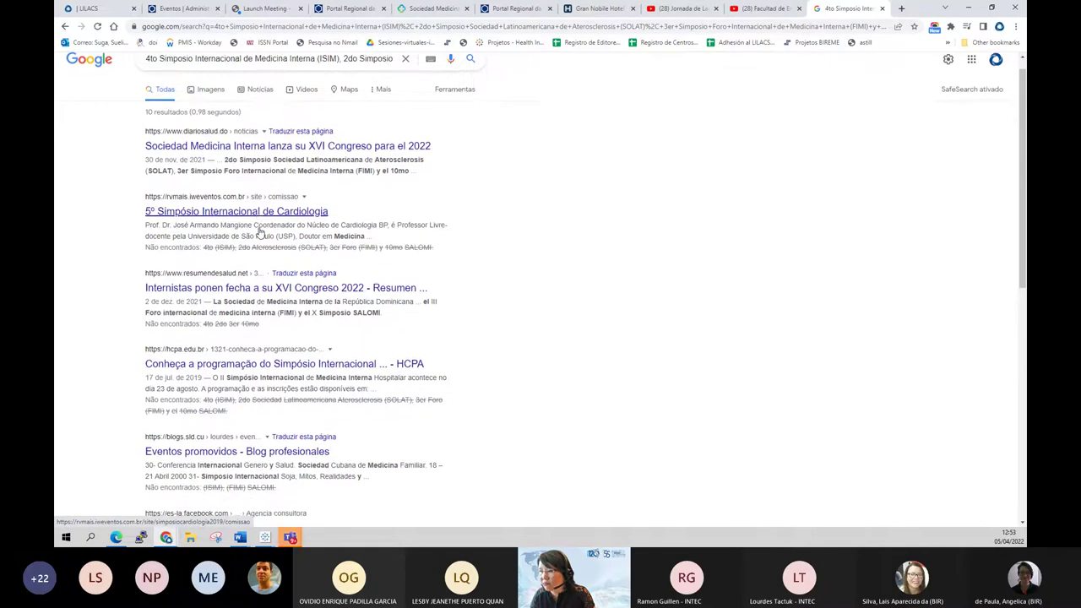
{"action": "scroll", "coordinate": [260, 232], "scroll_direction": "down", "scroll_amount": 2}
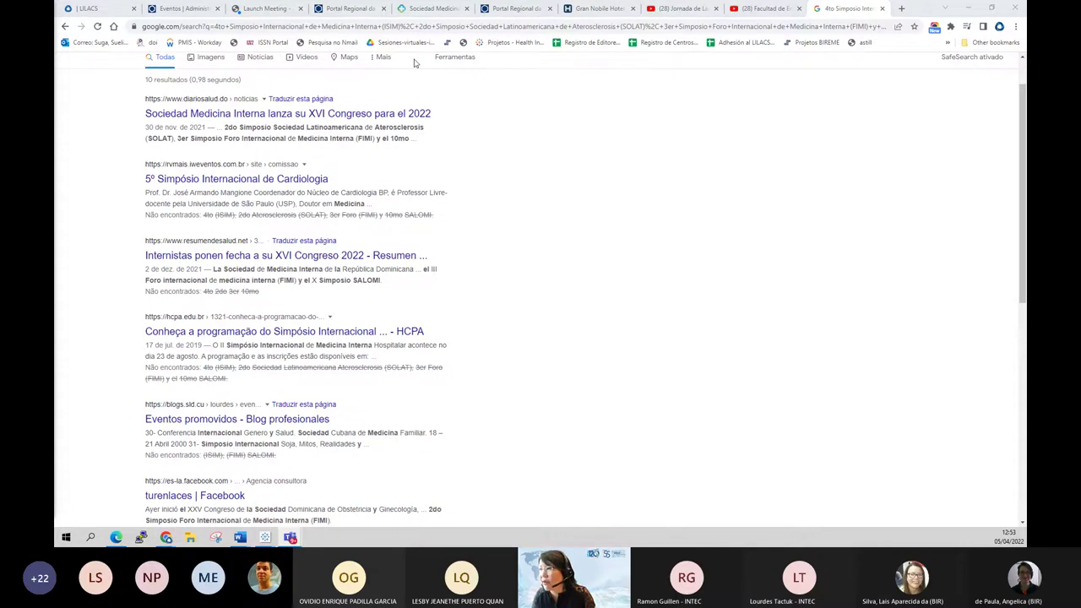
{"action": "left_click", "coordinate": [376, 29]}
{"action": "type", "text": "http://www.sleimpn2022.org/index.php"}
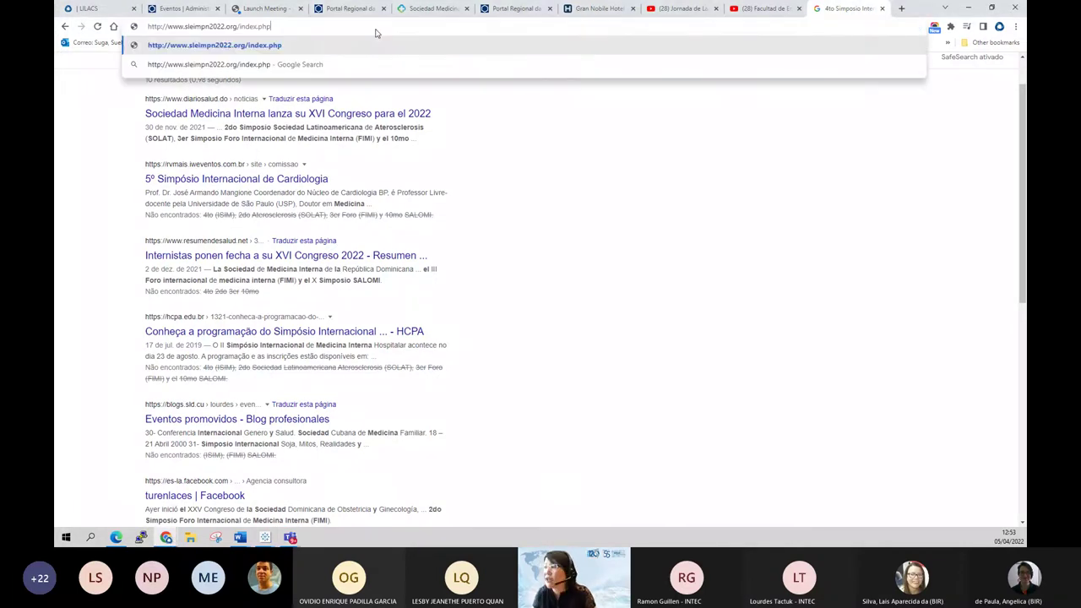
{"action": "key", "text": "Return"}
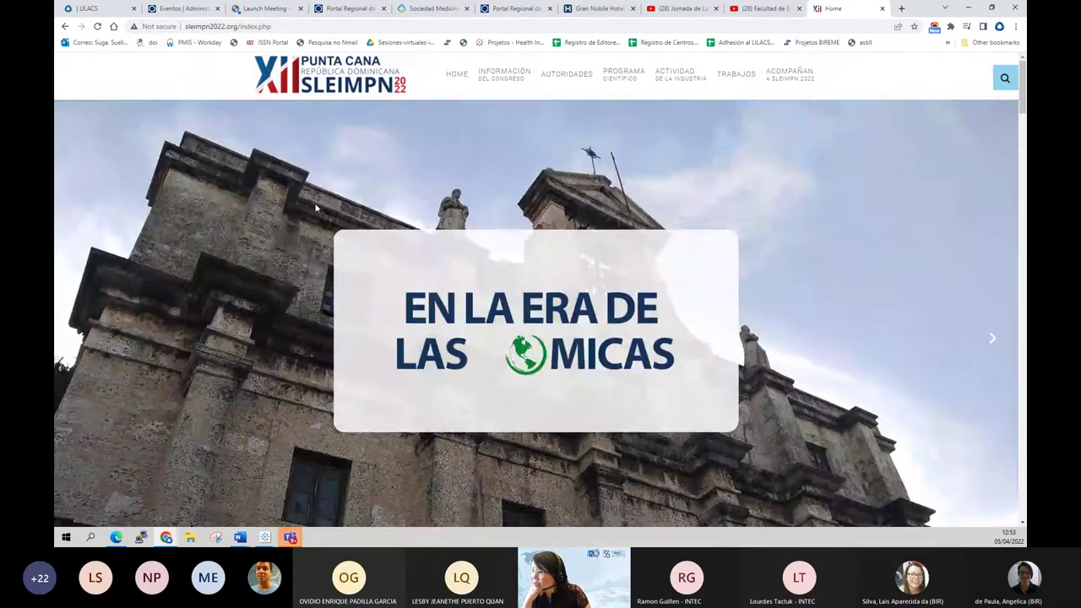
{"action": "scroll", "coordinate": [318, 206], "scroll_direction": "down", "scroll_amount": 5}
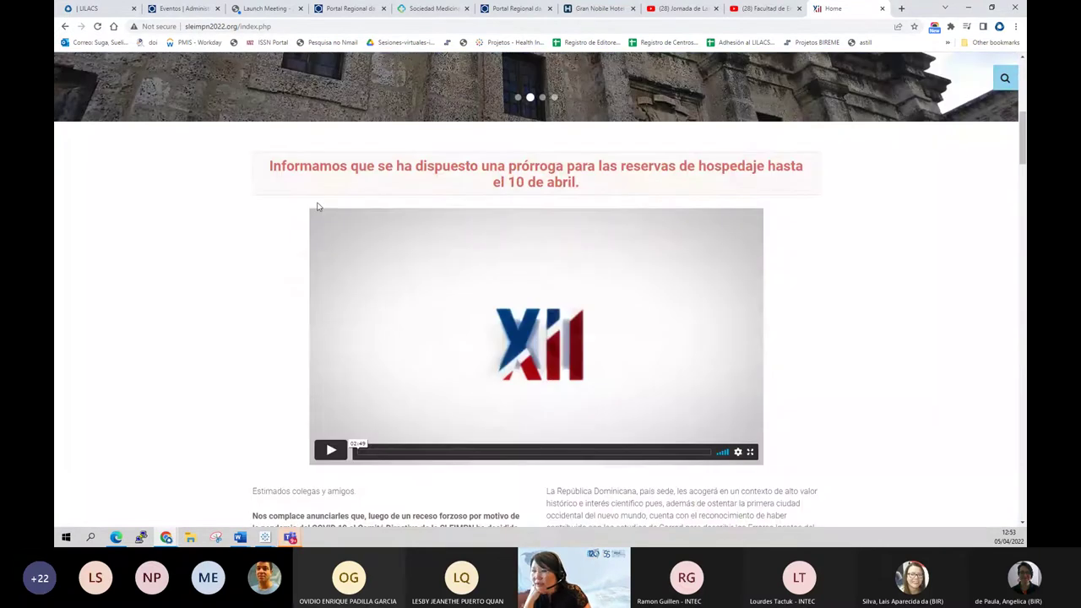
{"action": "scroll", "coordinate": [318, 206], "scroll_direction": "down", "scroll_amount": 2}
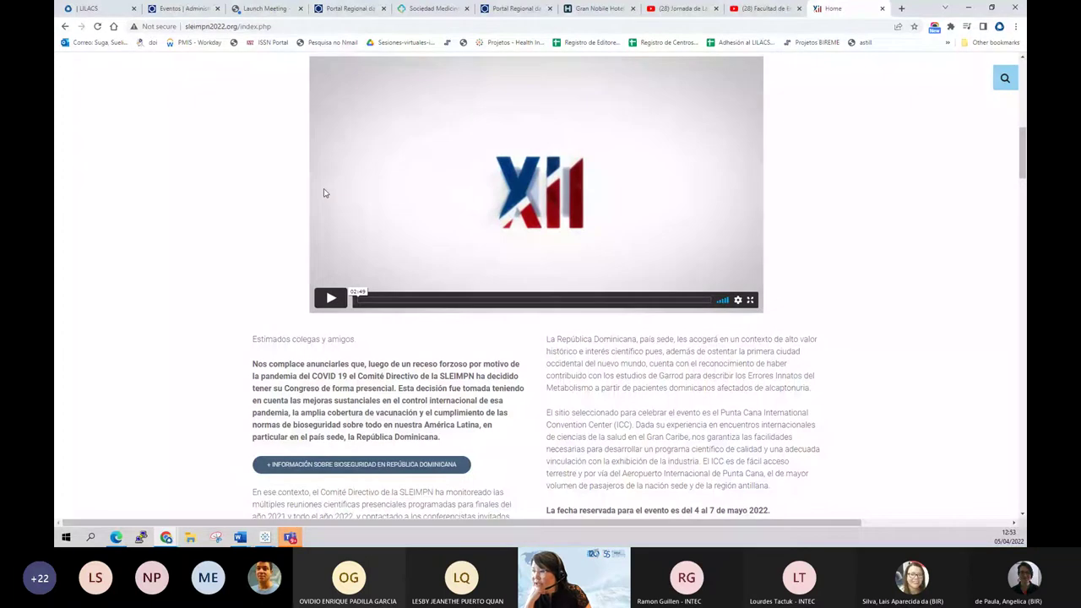
{"action": "scroll", "coordinate": [324, 193], "scroll_direction": "down", "scroll_amount": 1}
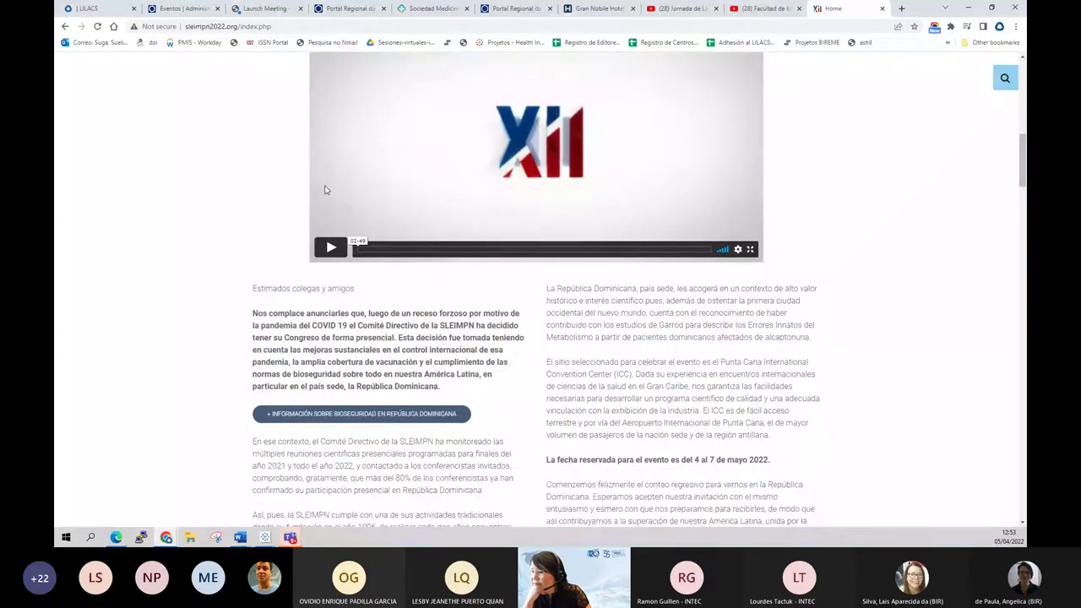
{"action": "scroll", "coordinate": [326, 181], "scroll_direction": "down", "scroll_amount": 10}
{"action": "scroll", "coordinate": [329, 176], "scroll_direction": "up", "scroll_amount": 6}
{"action": "scroll", "coordinate": [333, 167], "scroll_direction": "up", "scroll_amount": 10}
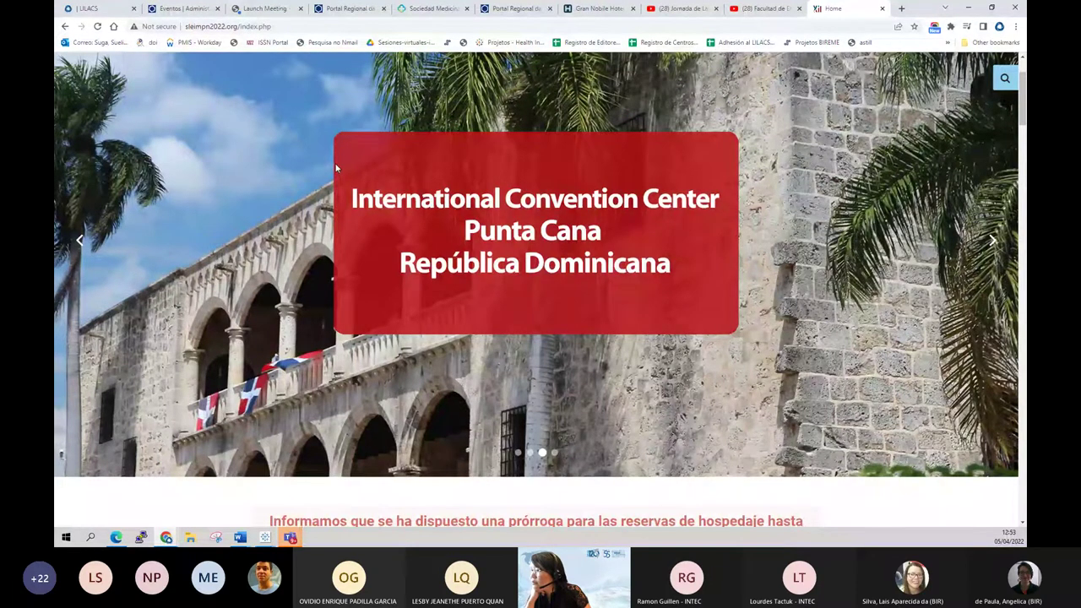
{"action": "scroll", "coordinate": [334, 162], "scroll_direction": "up", "scroll_amount": 2}
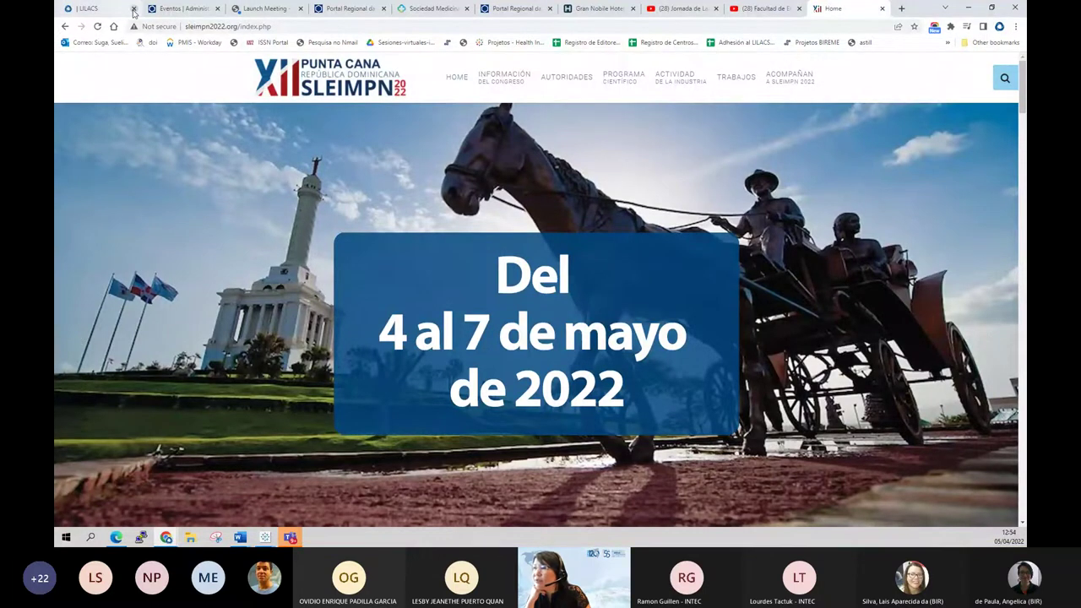
Return to FI-ADMIN, open event 27114 from the list of all events and display its thematic areas
{"action": "left_click", "coordinate": [173, 9]}
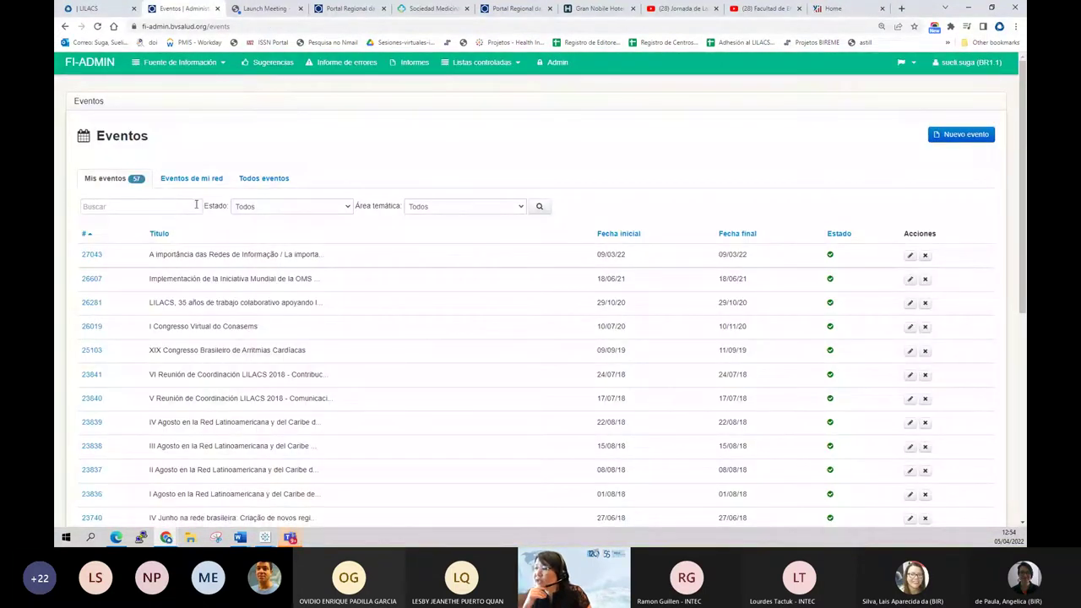
{"action": "left_click", "coordinate": [249, 181]}
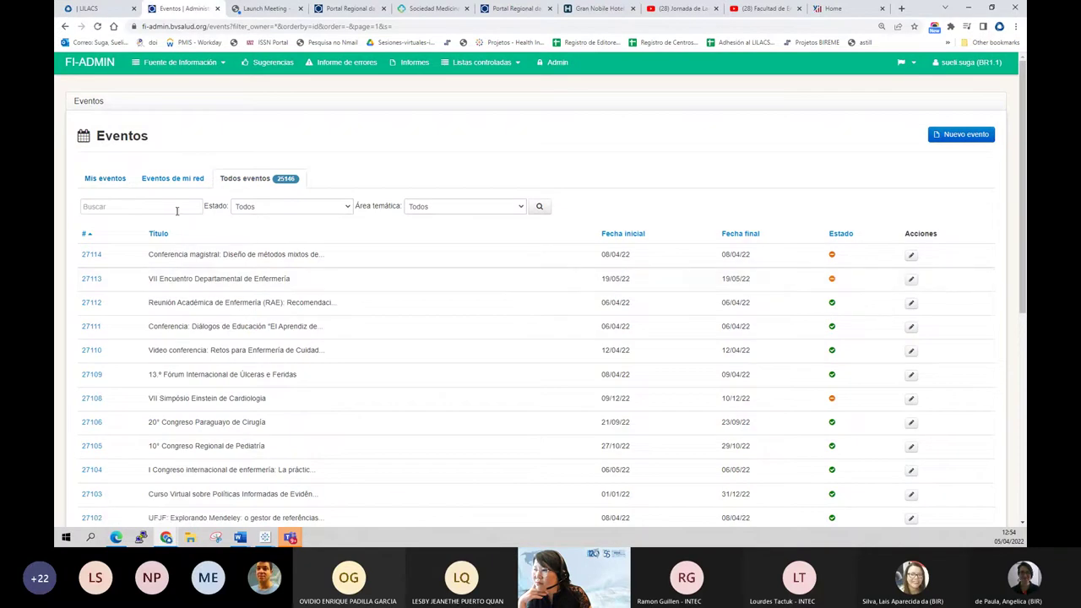
{"action": "left_click", "coordinate": [91, 258]}
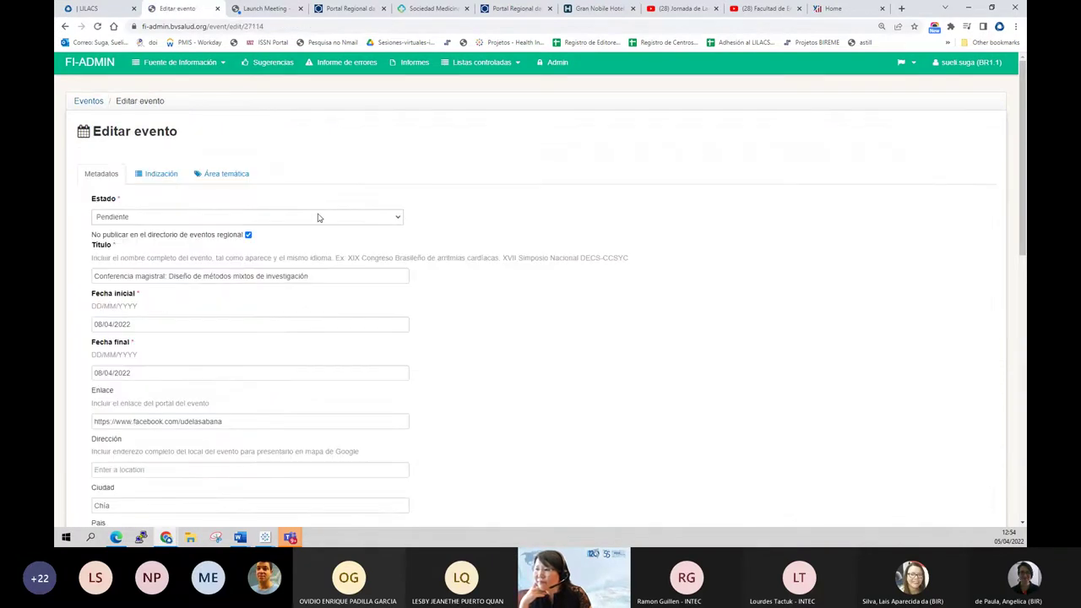
{"action": "left_click", "coordinate": [218, 175]}
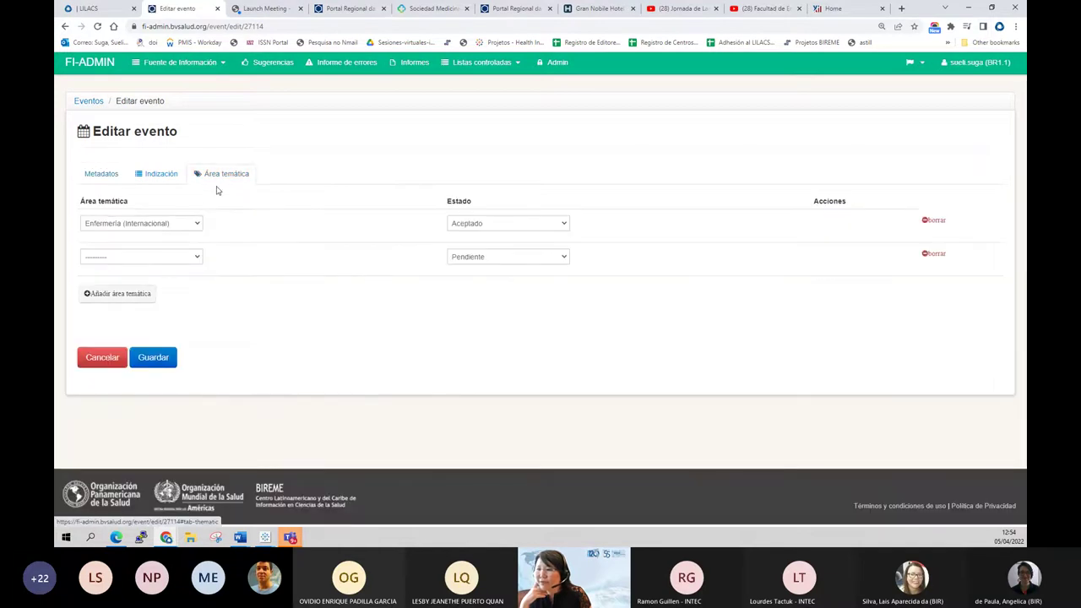
Browse the thematic areas offered for the event's second entry, including those starting with R, and leave the entry blank
{"action": "left_click", "coordinate": [193, 255]}
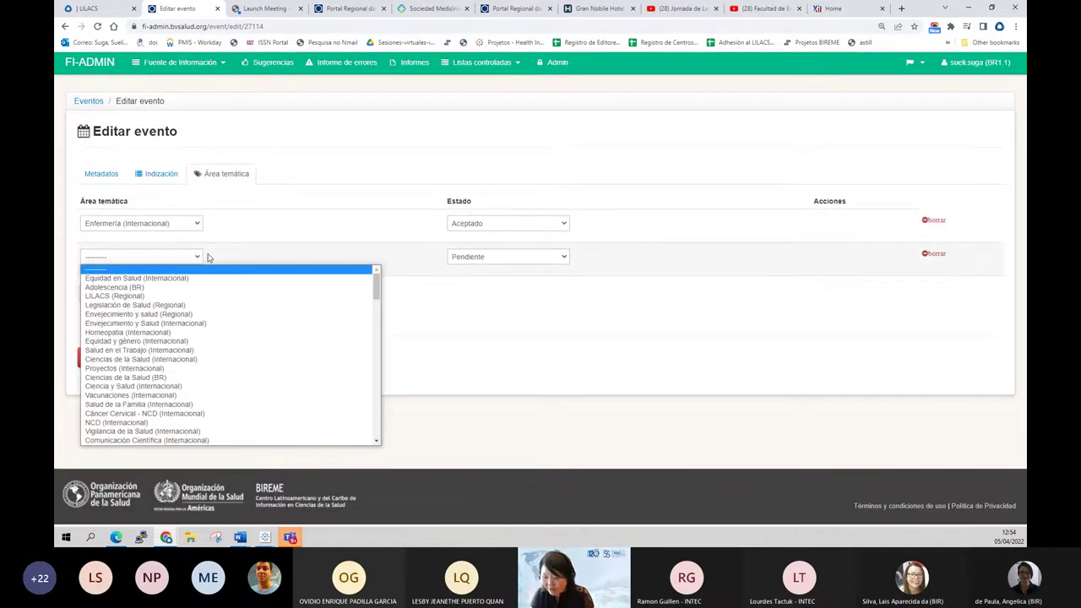
{"action": "key", "text": "r"}
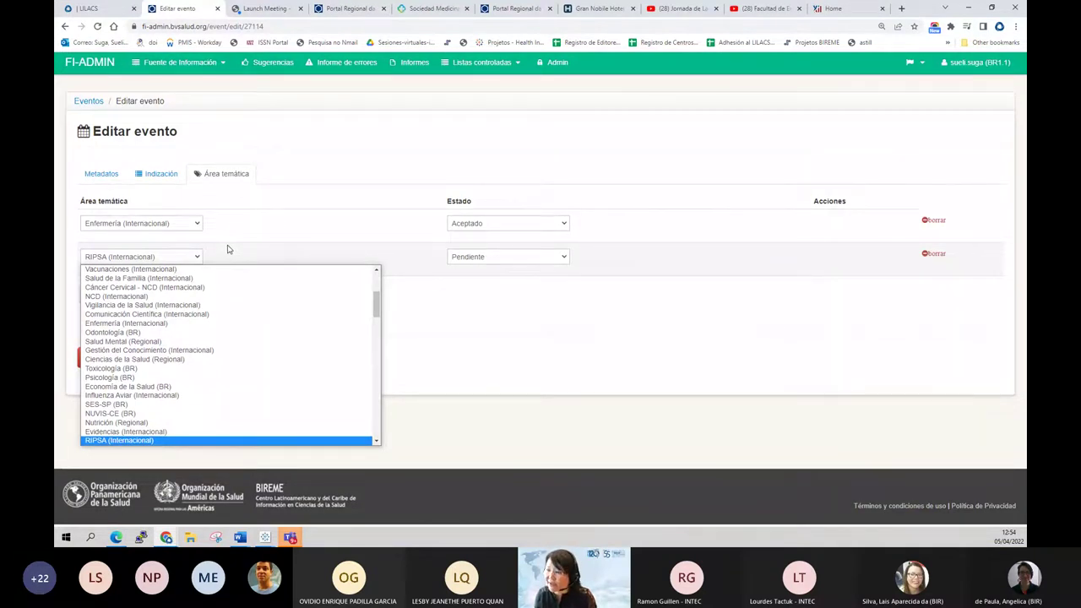
{"action": "scroll", "coordinate": [136, 283], "scroll_direction": "up", "scroll_amount": 3}
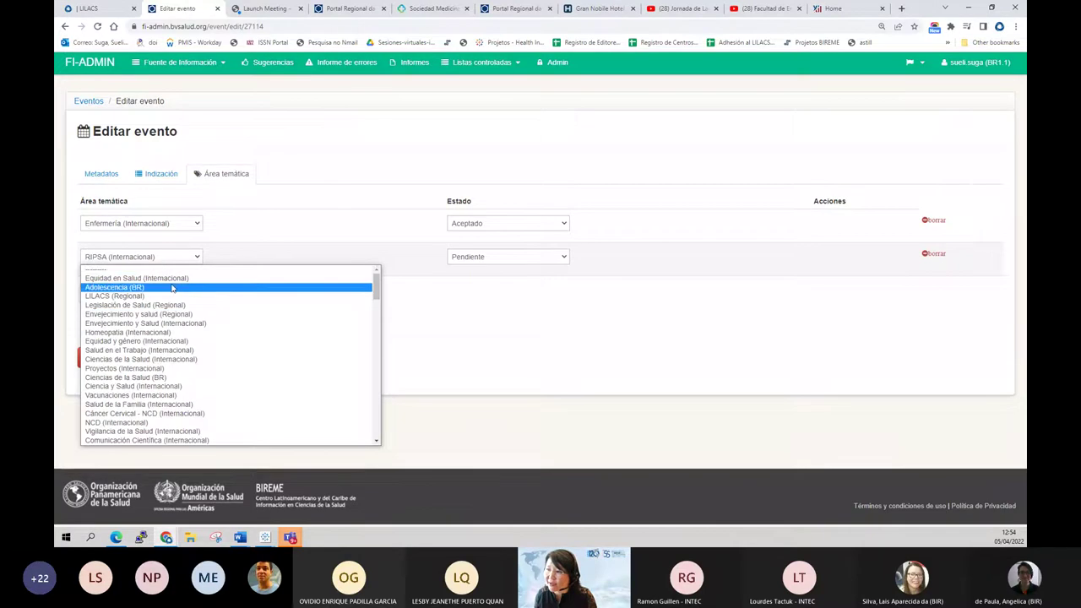
{"action": "left_click", "coordinate": [132, 270]}
{"action": "left_click", "coordinate": [197, 279]}
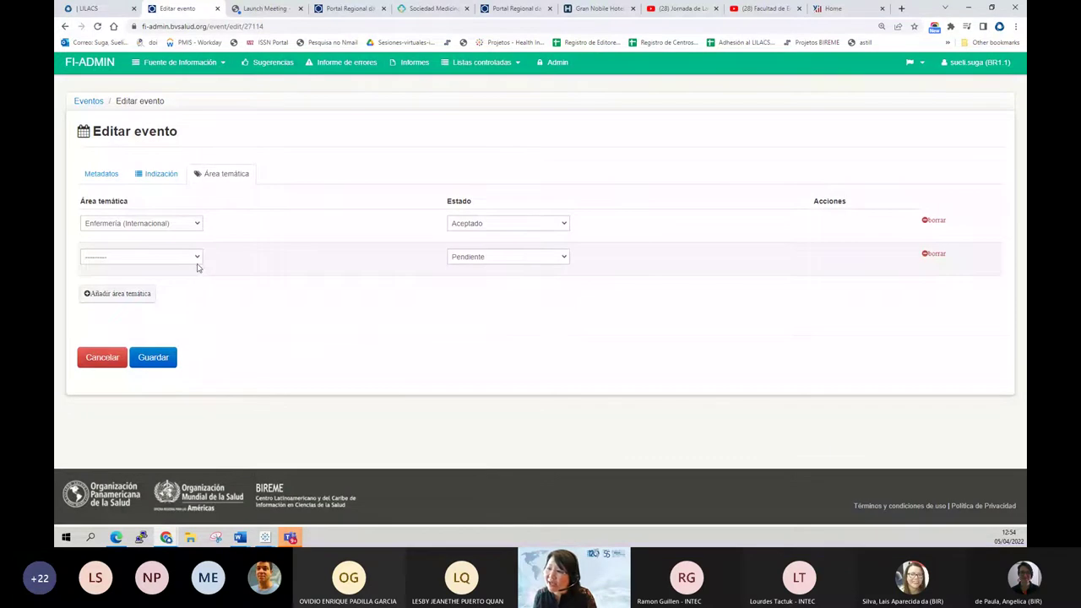
{"action": "left_click", "coordinate": [197, 258]}
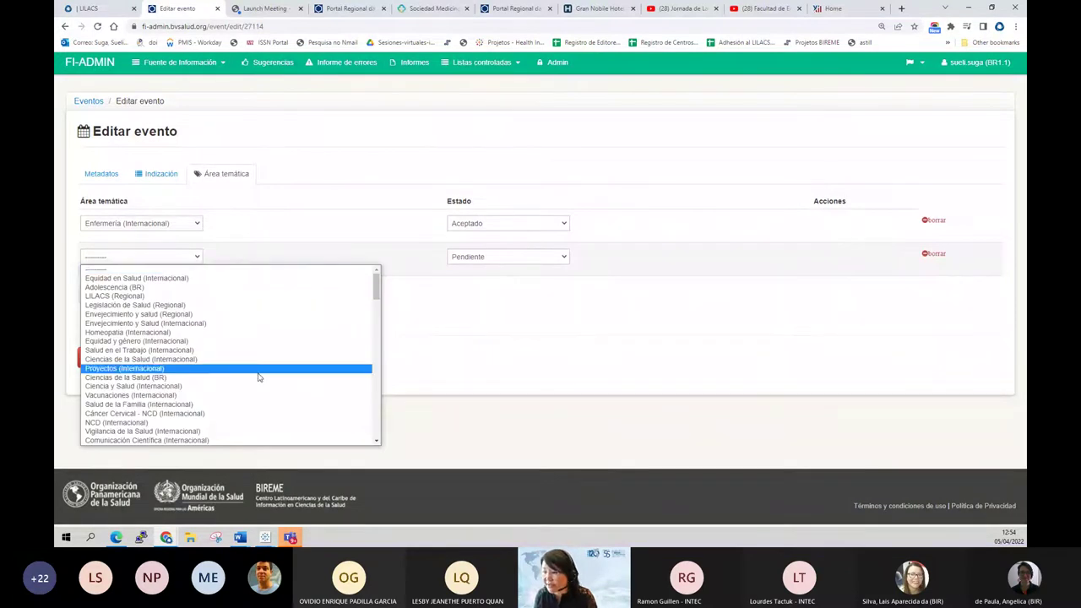
{"action": "scroll", "coordinate": [259, 377], "scroll_direction": "down", "scroll_amount": 2}
{"action": "scroll", "coordinate": [260, 378], "scroll_direction": "down", "scroll_amount": 4}
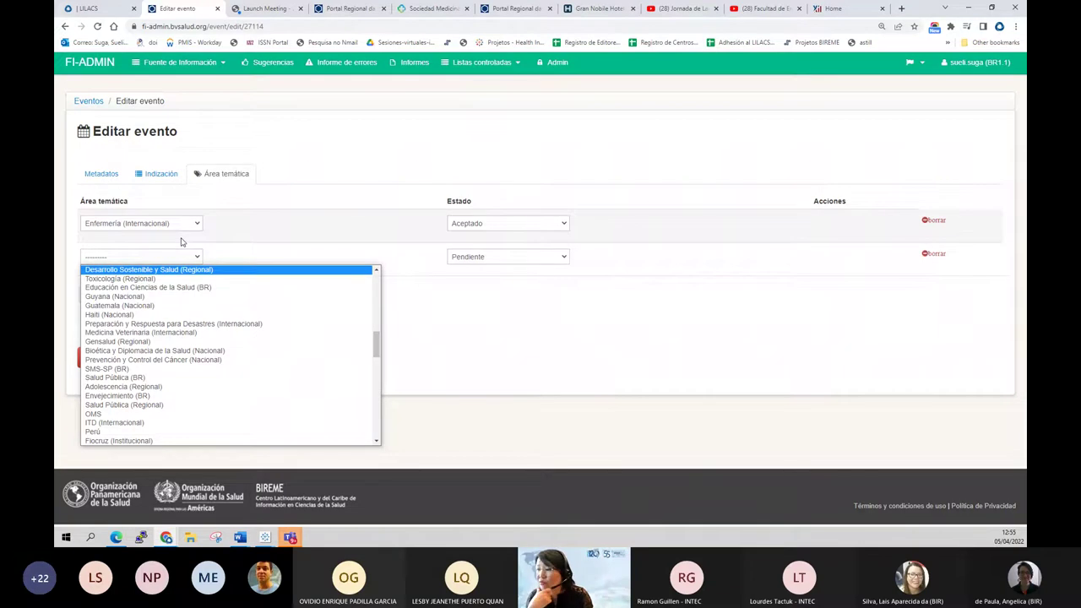
{"action": "left_click", "coordinate": [251, 261]}
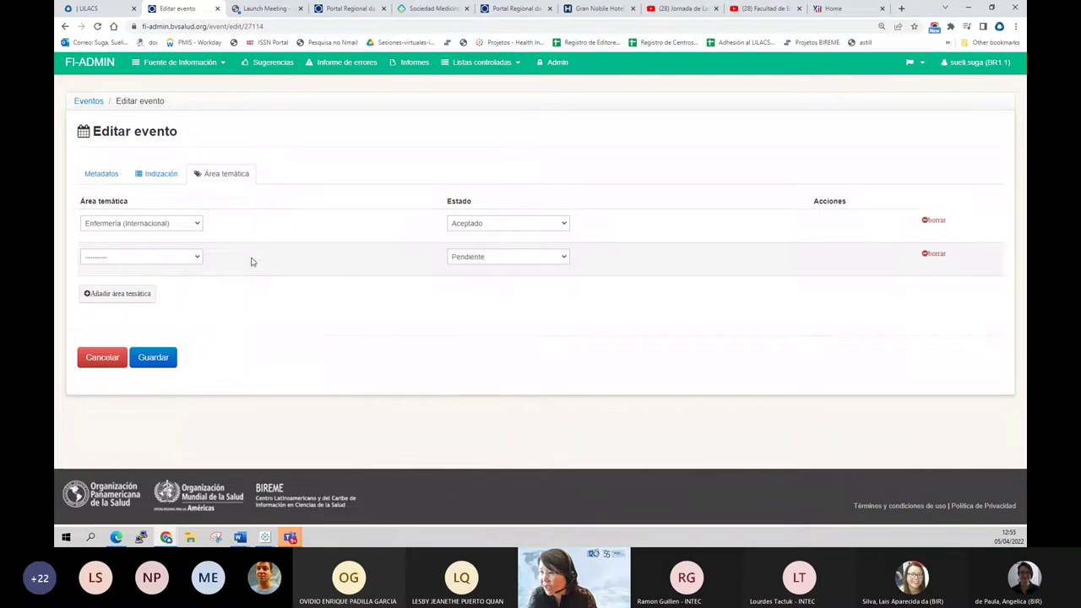
{"action": "left_click", "coordinate": [160, 259]}
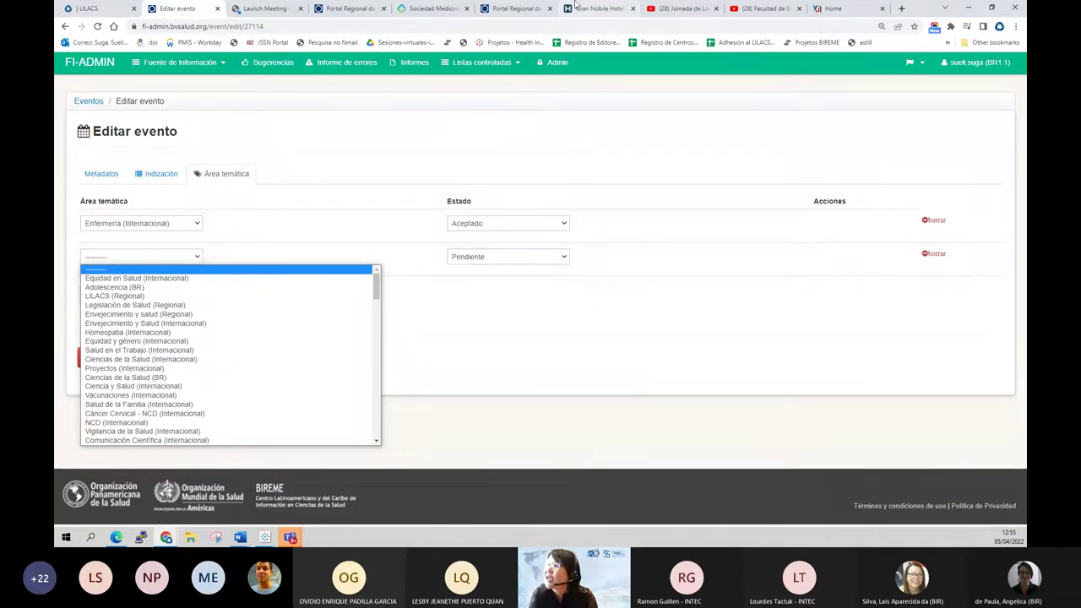
Switch to the BVS Regional Portal page of the 10° Congreso Regional de Pediatría and open the Diretório de Eventos to view the upcoming events
{"action": "left_click", "coordinate": [323, 17]}
{"action": "left_click", "coordinate": [338, 8]}
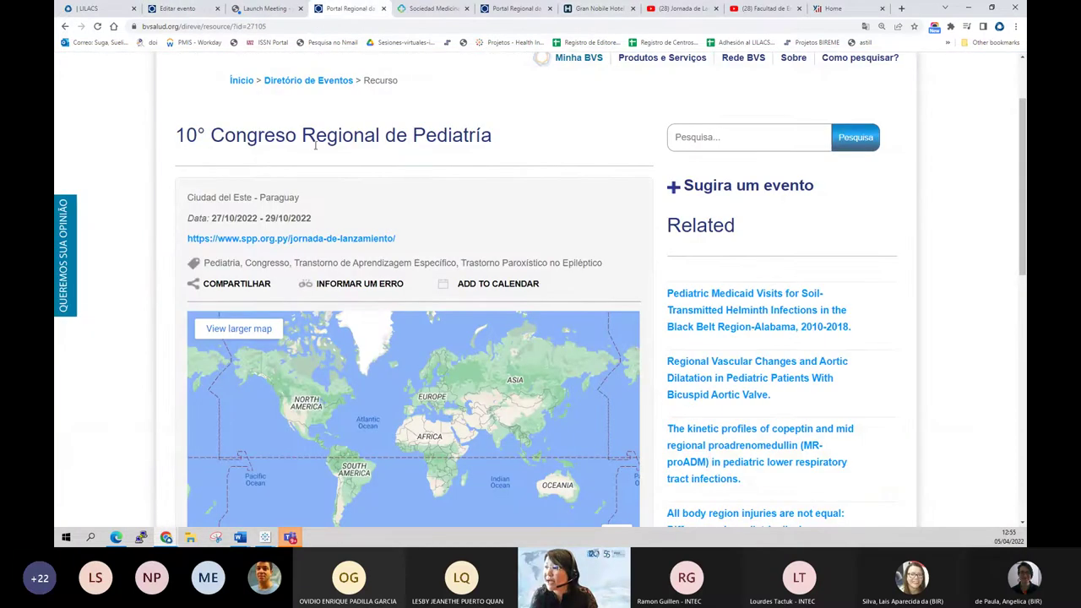
{"action": "left_click", "coordinate": [283, 85]}
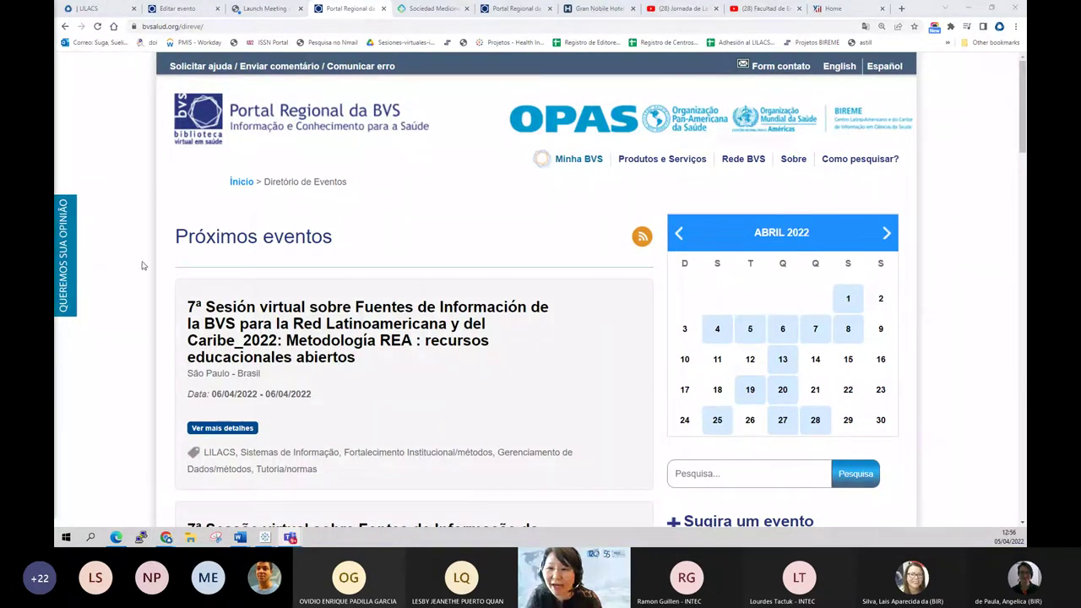
Close the Zoom launch page, the Diario Salud article and the BVS search results for Congreso Regional
{"action": "left_click", "coordinate": [255, 17]}
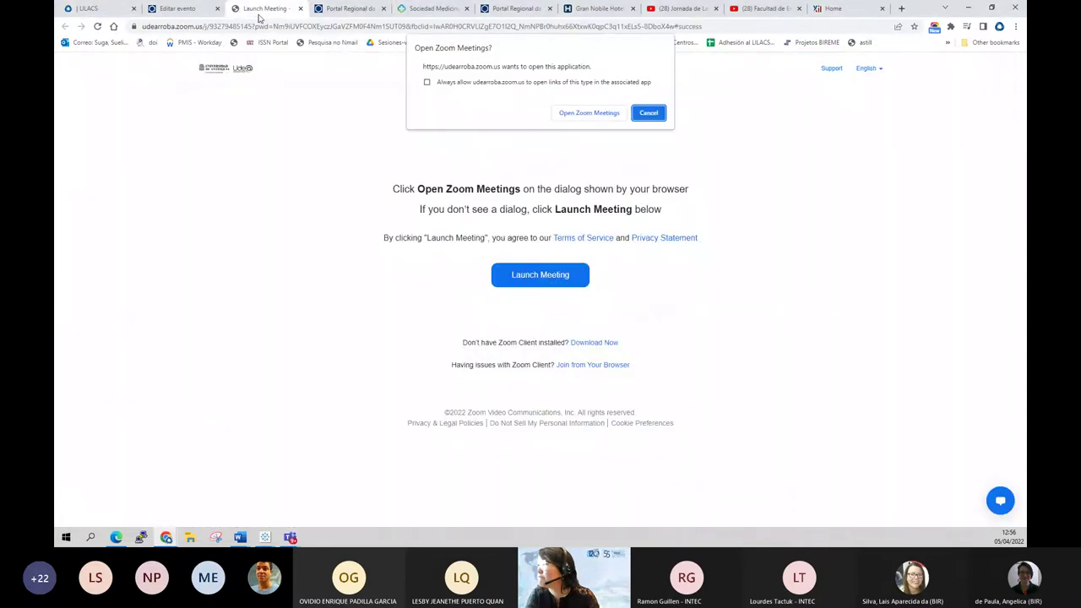
{"action": "left_click", "coordinate": [300, 9]}
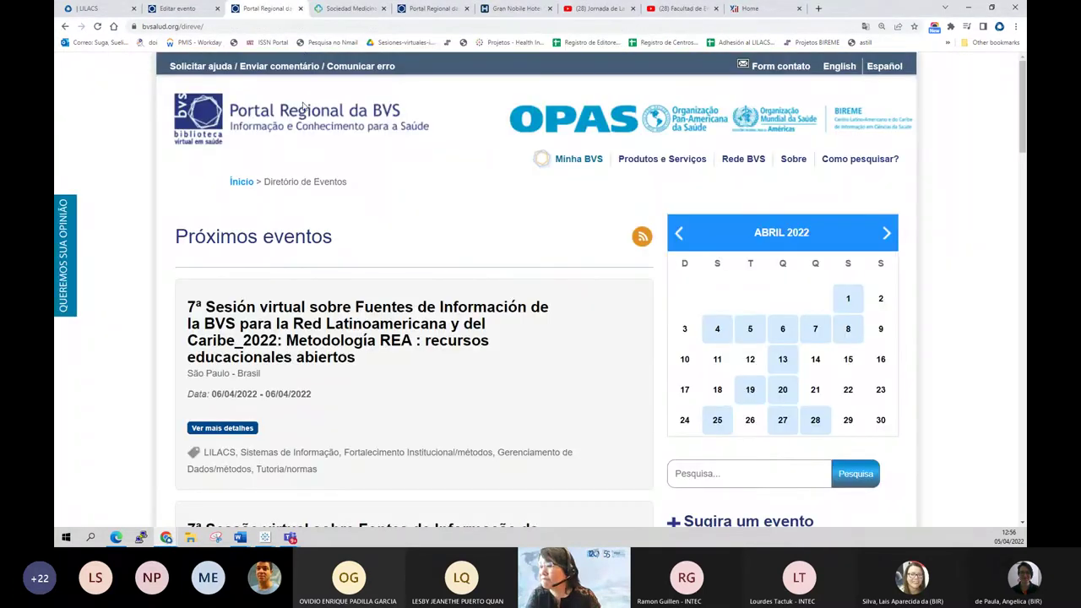
{"action": "left_click", "coordinate": [403, 10]}
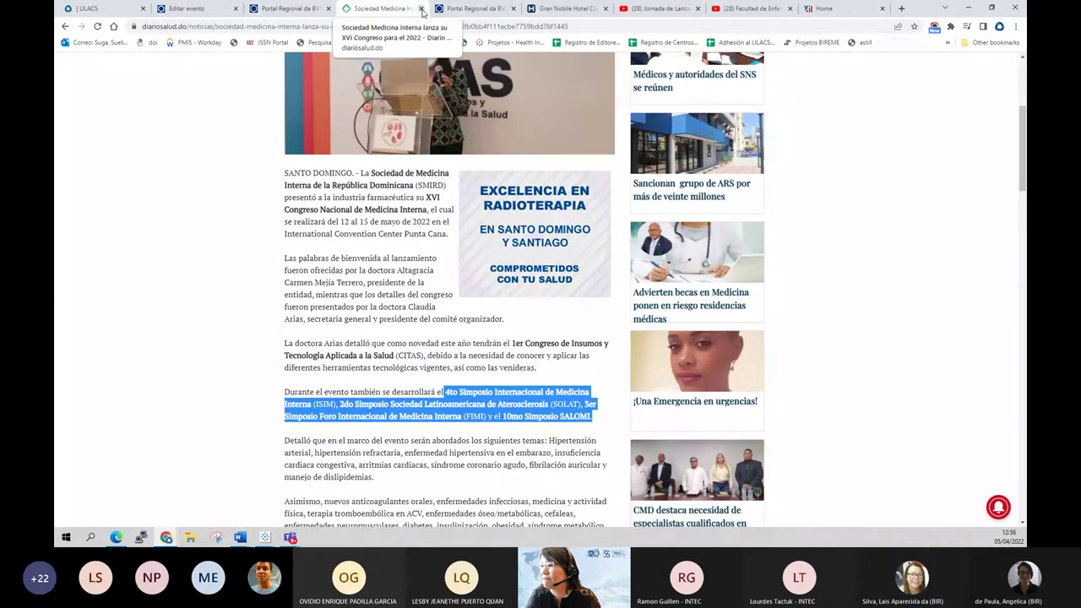
{"action": "left_click", "coordinate": [421, 8]}
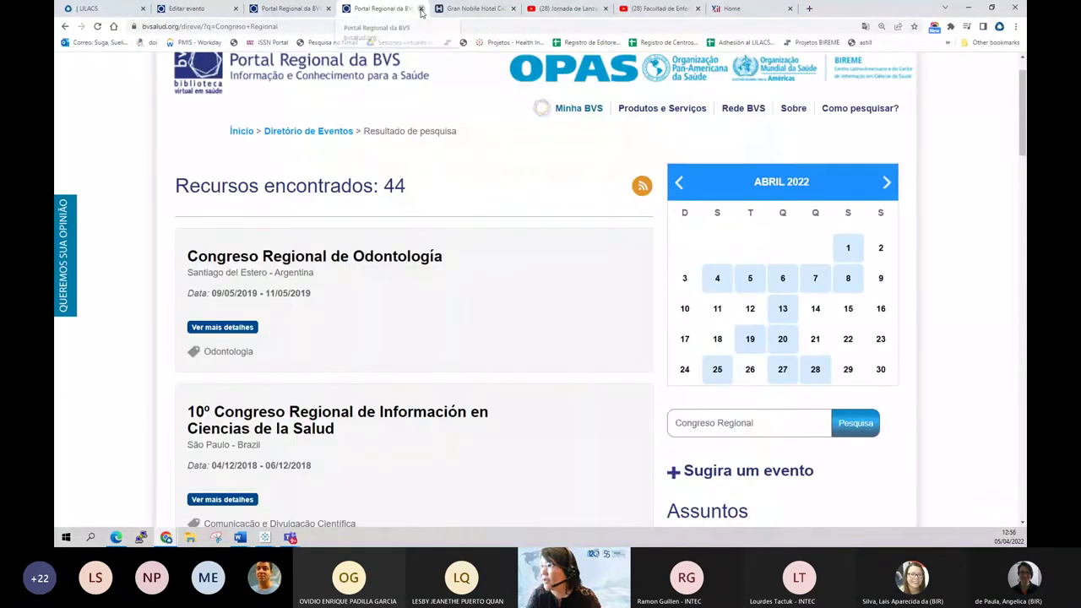
{"action": "left_click", "coordinate": [421, 8]}
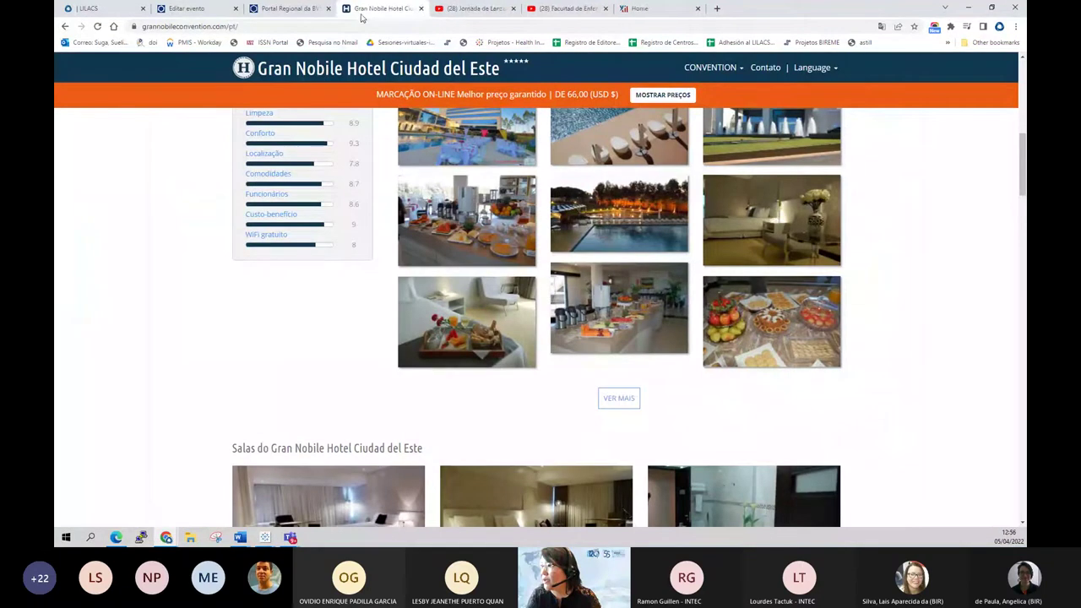